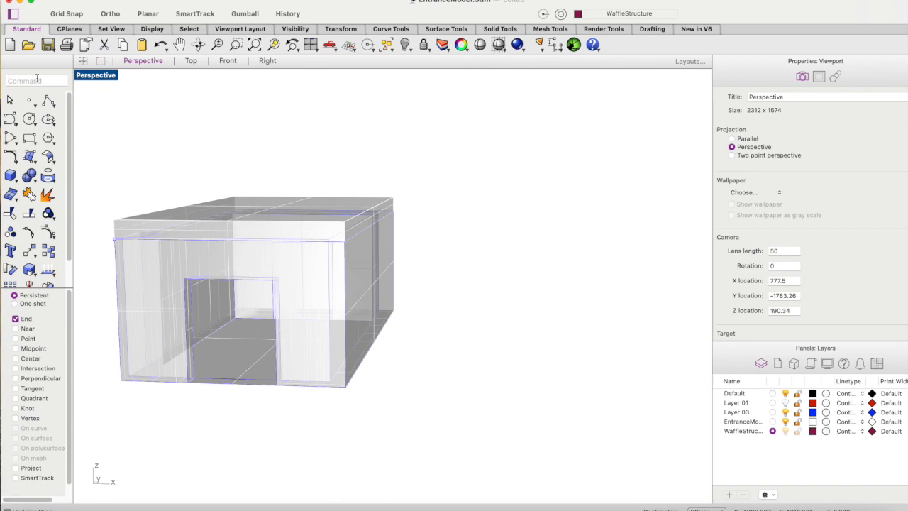
Open Grasshopper and place its window beside the building model in the perspective viewport
text(gr)
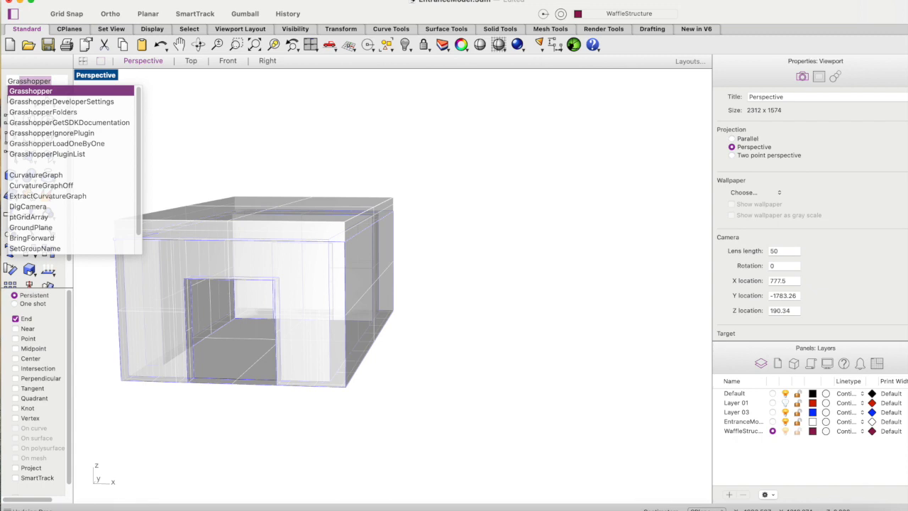
key(Return)
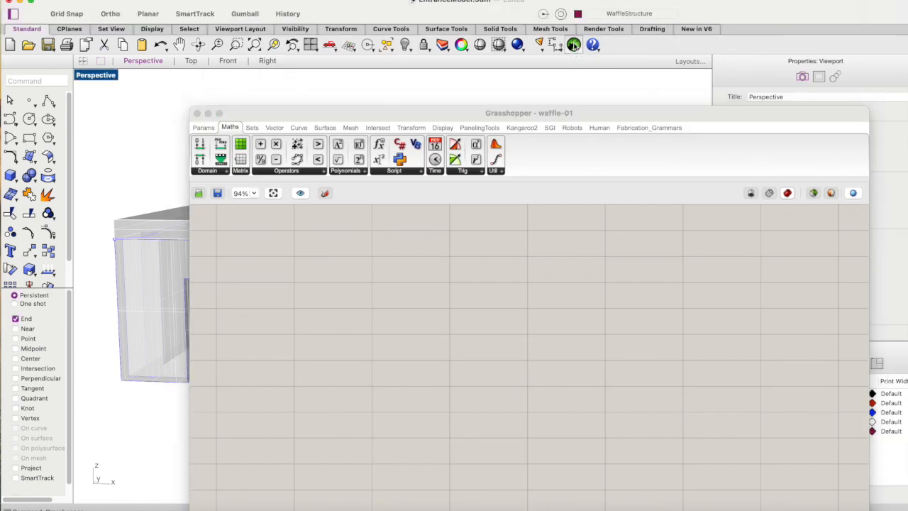
drag(552, 109, 747, 48)
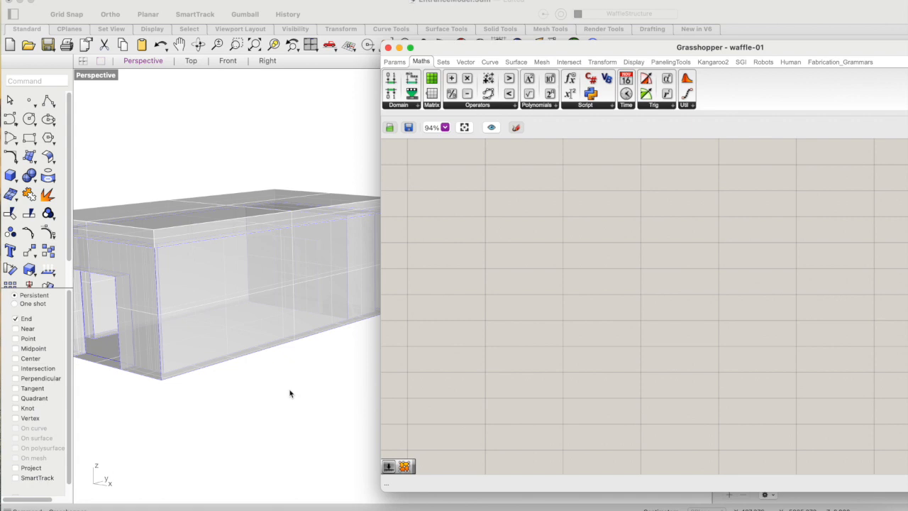
right_drag(289, 393, 268, 317)
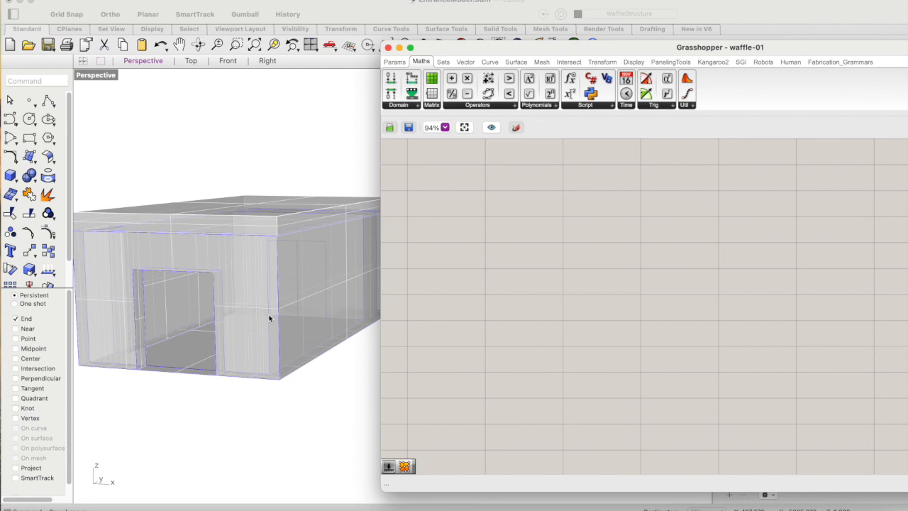
drag(640, 55, 616, 82)
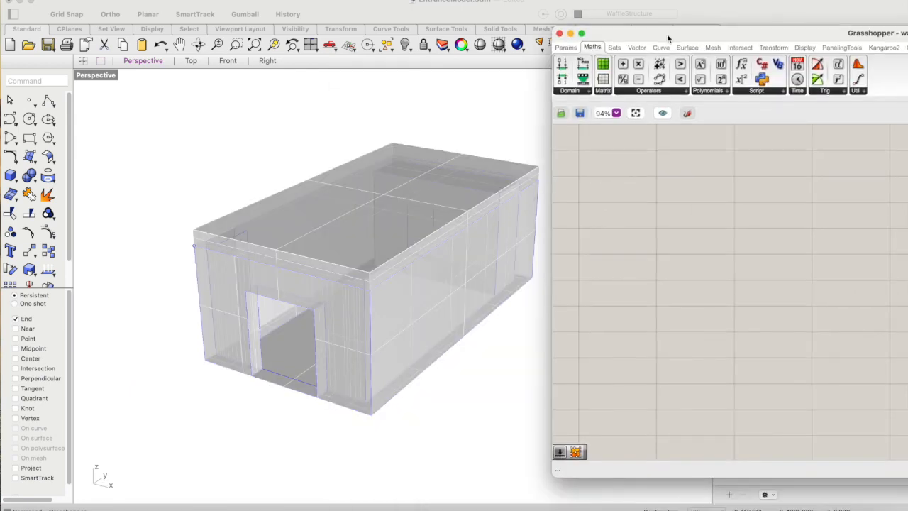
drag(667, 38, 525, 68)
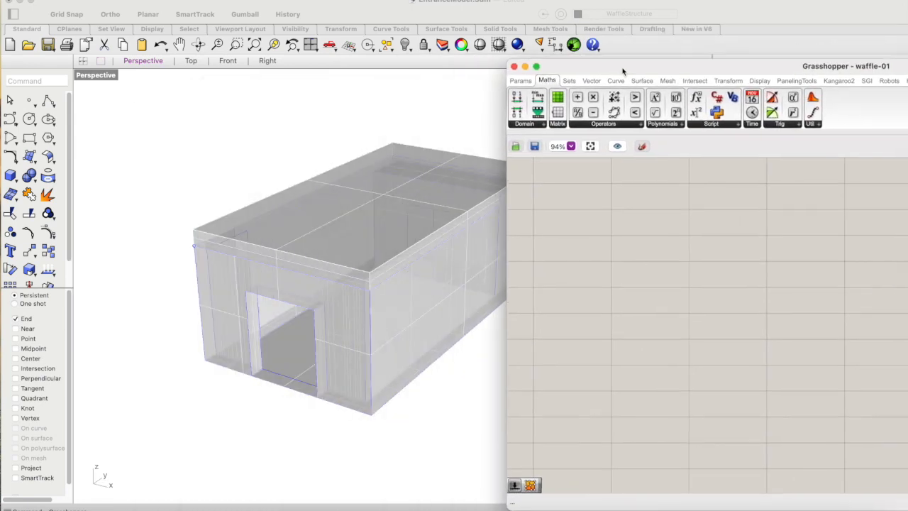
Hide the entrance model layer, leaving the wireframe outlines, and bring the Grasshopper window back beside the viewport
click(524, 67)
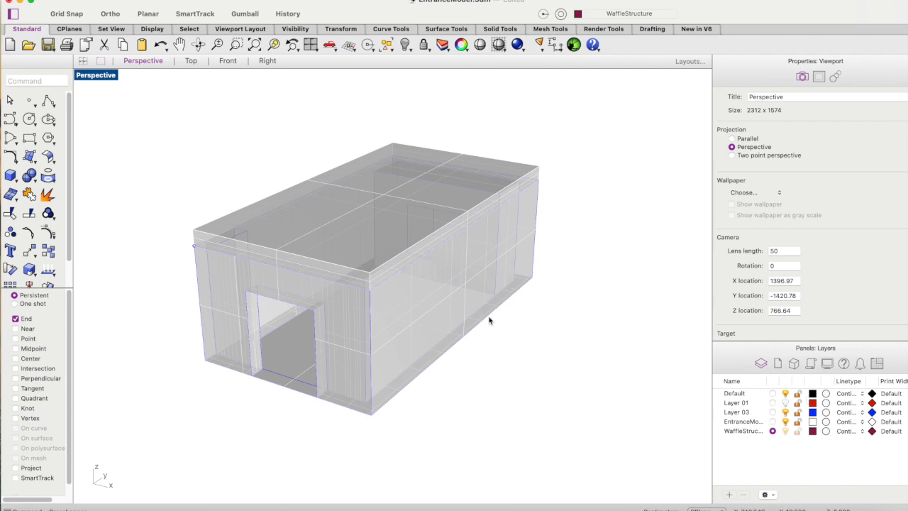
click(784, 421)
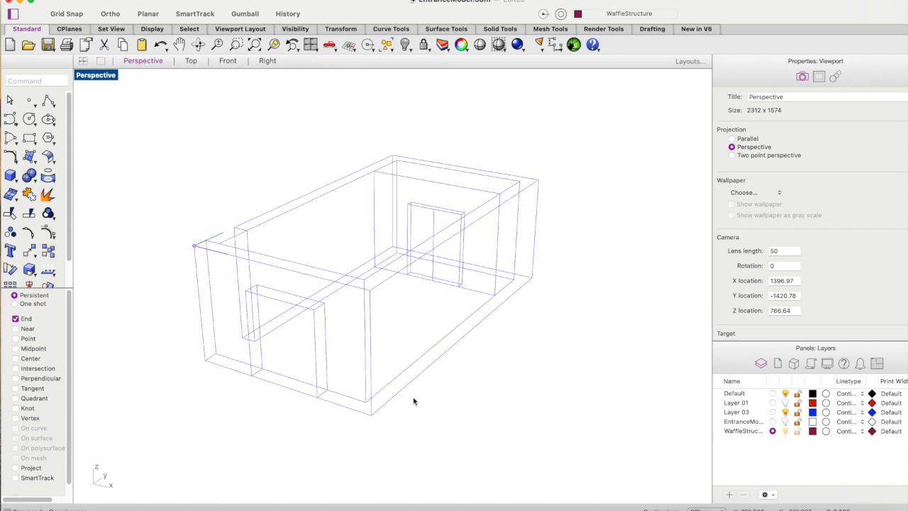
click(849, 508)
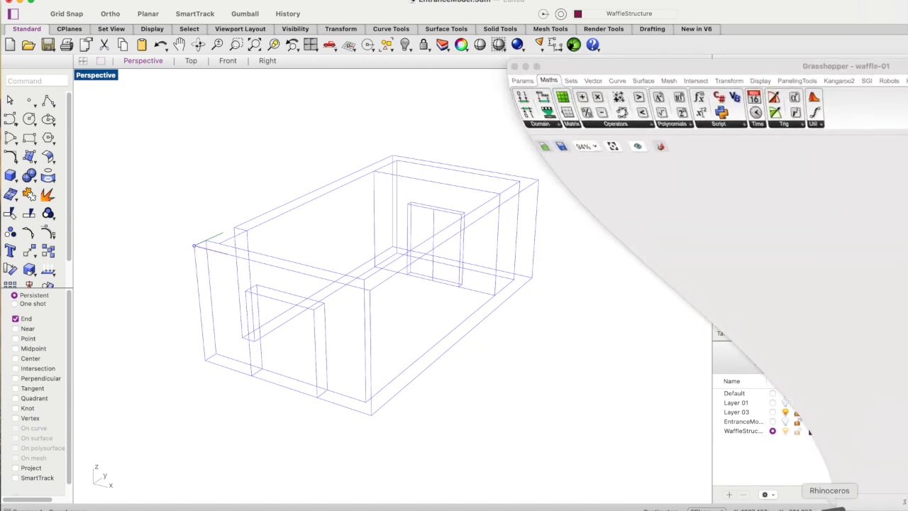
drag(641, 66, 667, 51)
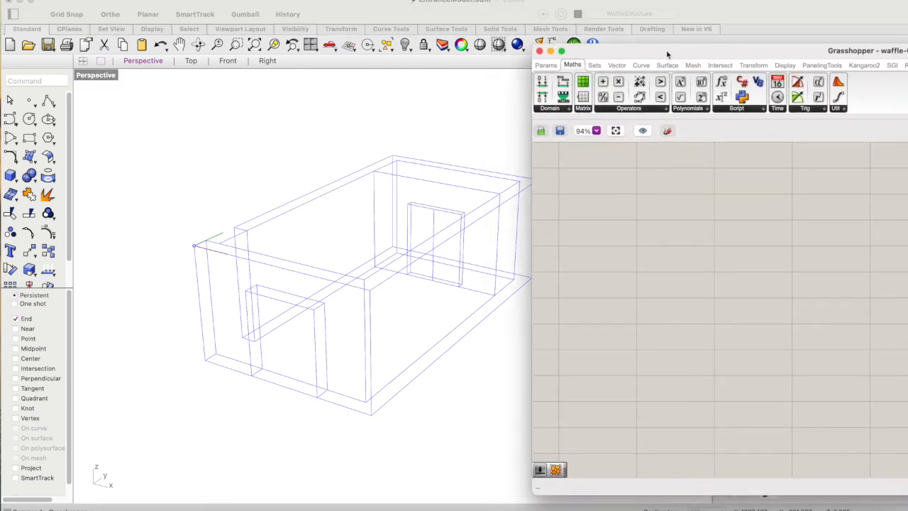
click(451, 126)
scroll(451, 126, down, 5)
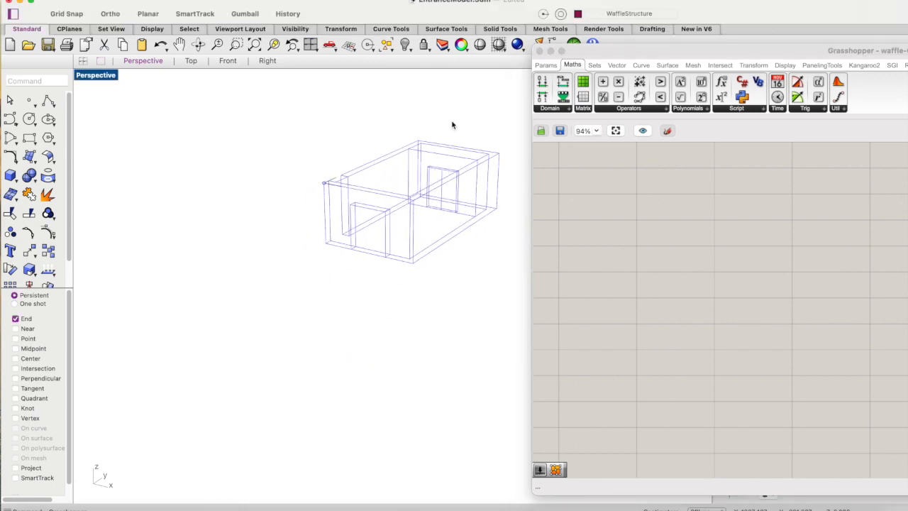
scroll(509, 161, up, 5)
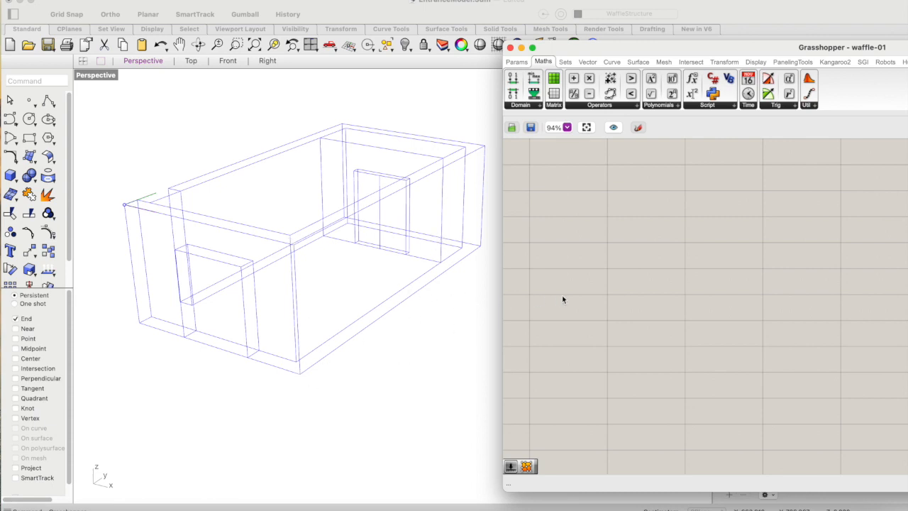
Add three Point parameters to the Grasshopper canvas and stack them one below another
double_click(638, 208)
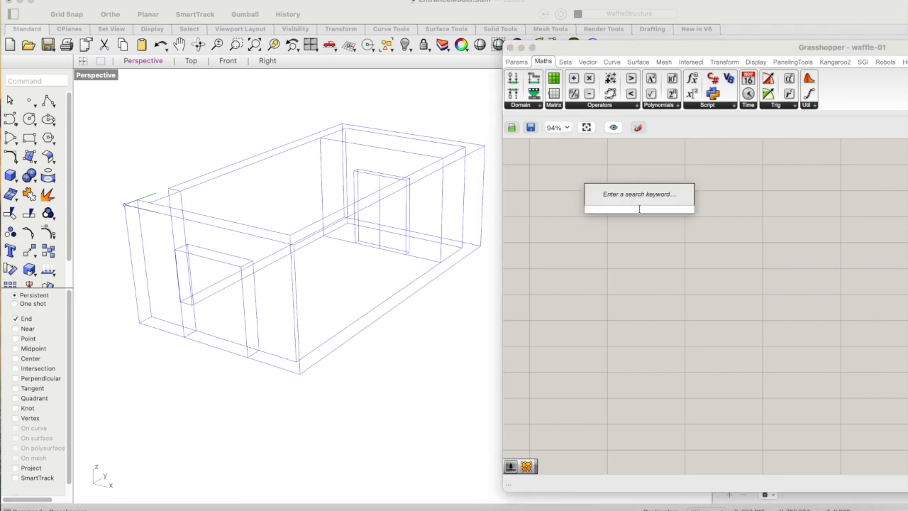
text(point)
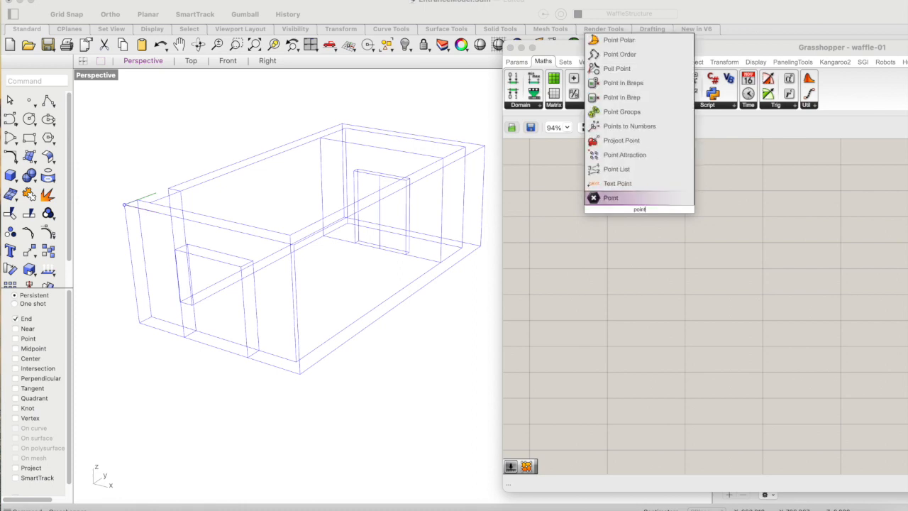
key(Return)
drag(650, 208, 614, 207)
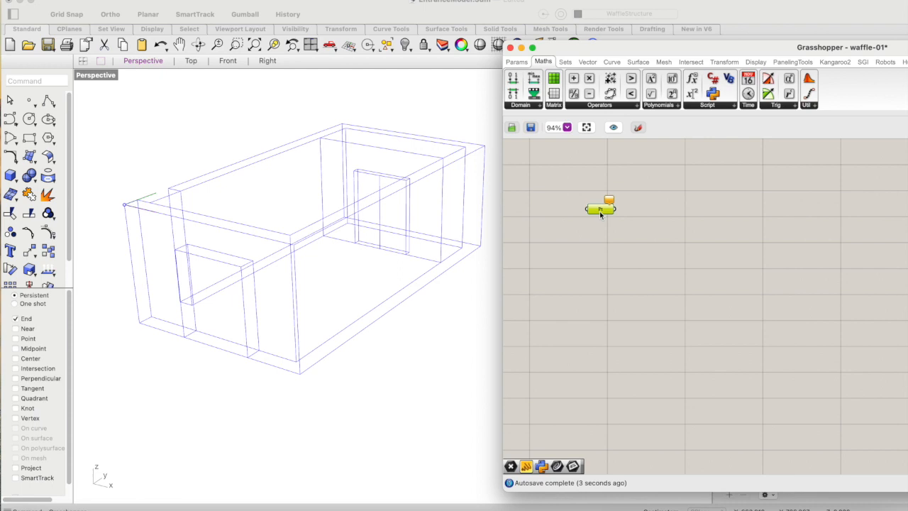
alt+drag(600, 209, 603, 238)
double_click(665, 228)
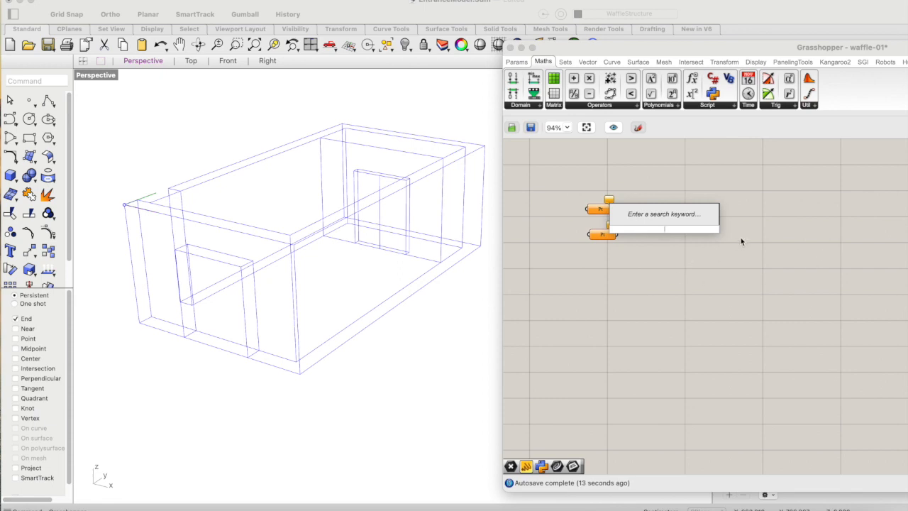
text(point)
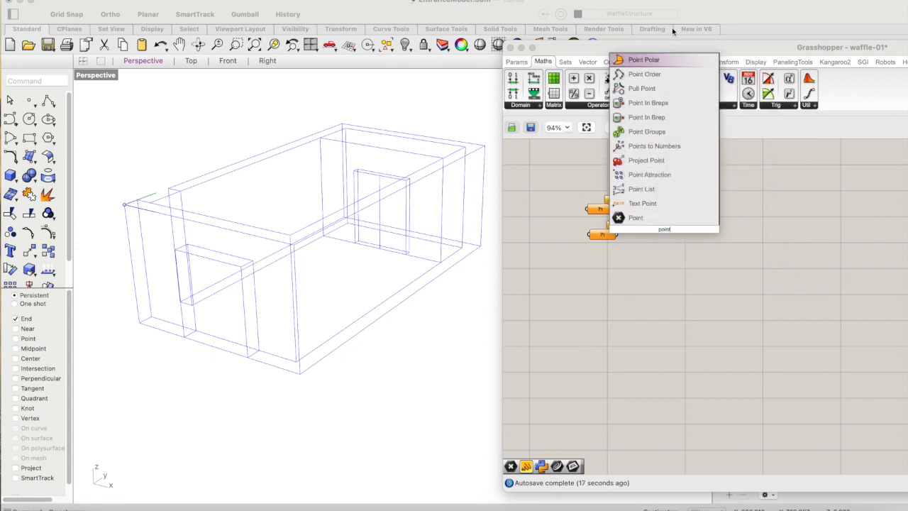
click(636, 217)
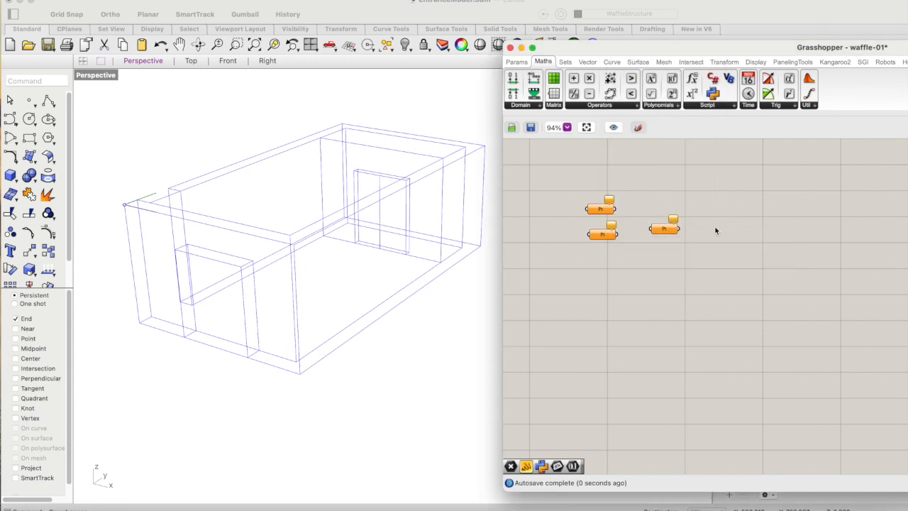
drag(675, 235, 616, 261)
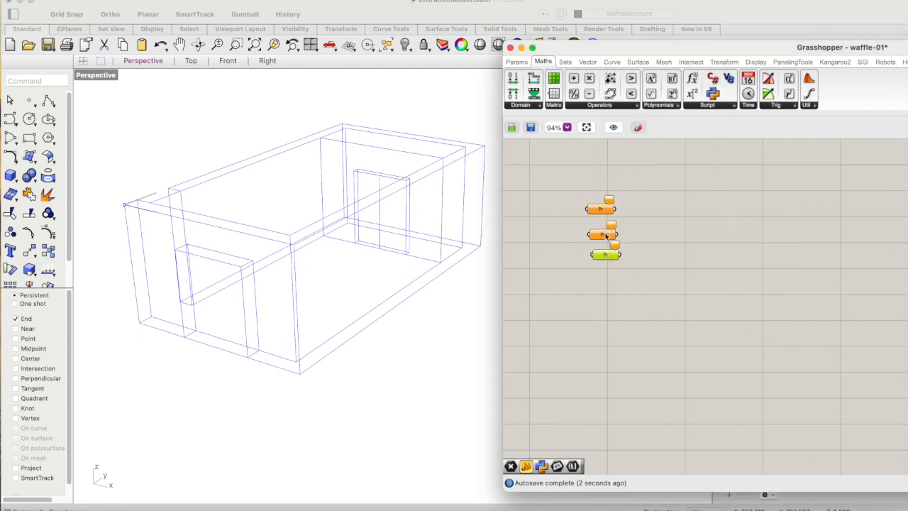
click(516, 63)
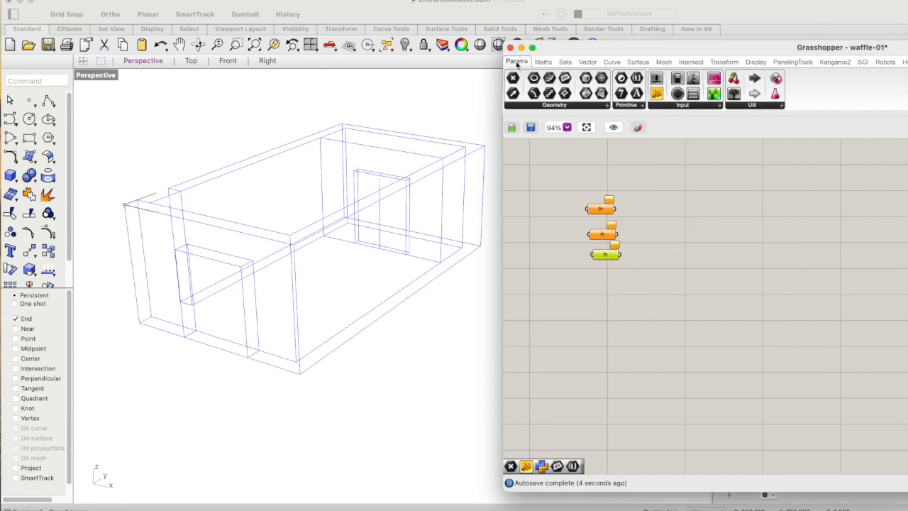
drag(627, 49, 615, 44)
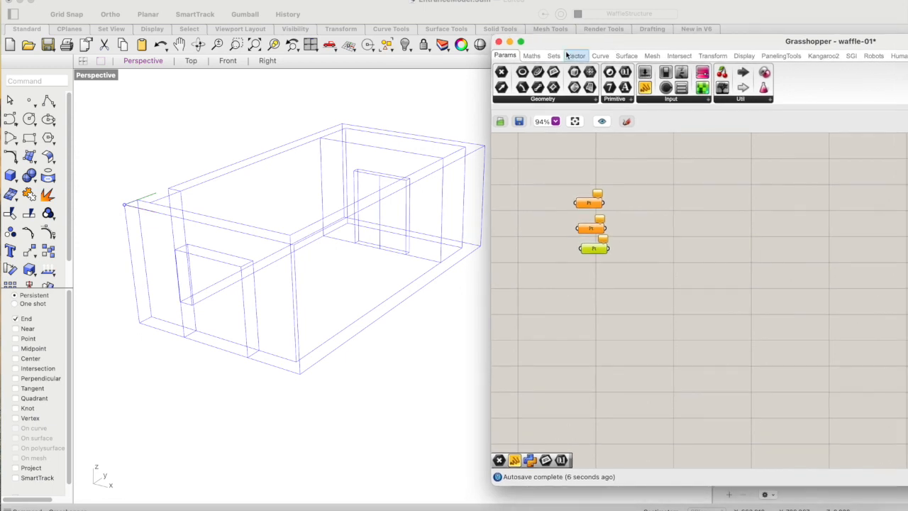
click(531, 57)
click(505, 57)
click(531, 57)
click(554, 56)
click(571, 56)
click(600, 56)
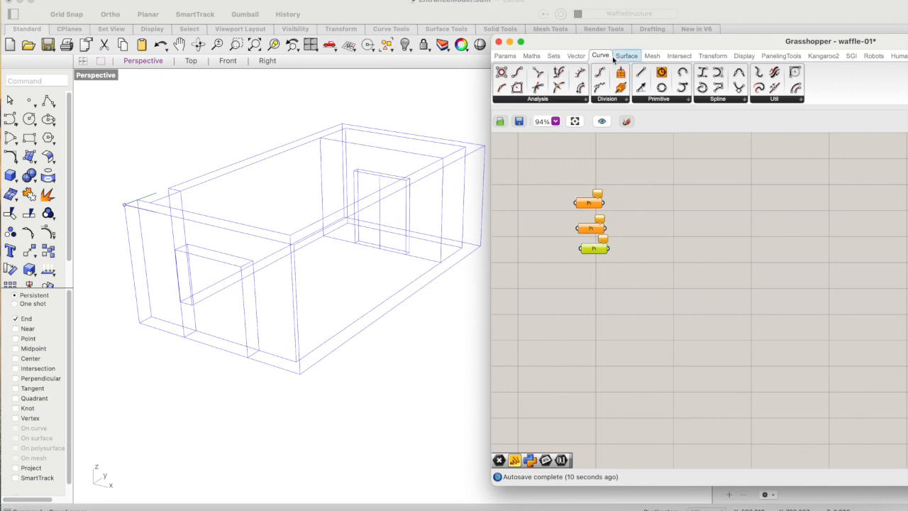
click(508, 56)
Duplicate a Point parameter to make a fourth and line up all four in a column
drag(590, 252, 590, 279)
click(586, 298)
click(588, 205)
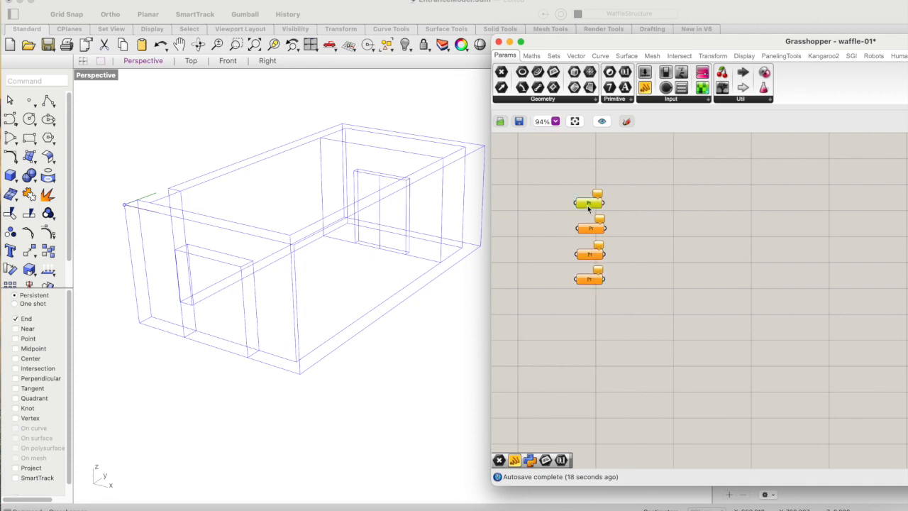
click(591, 228)
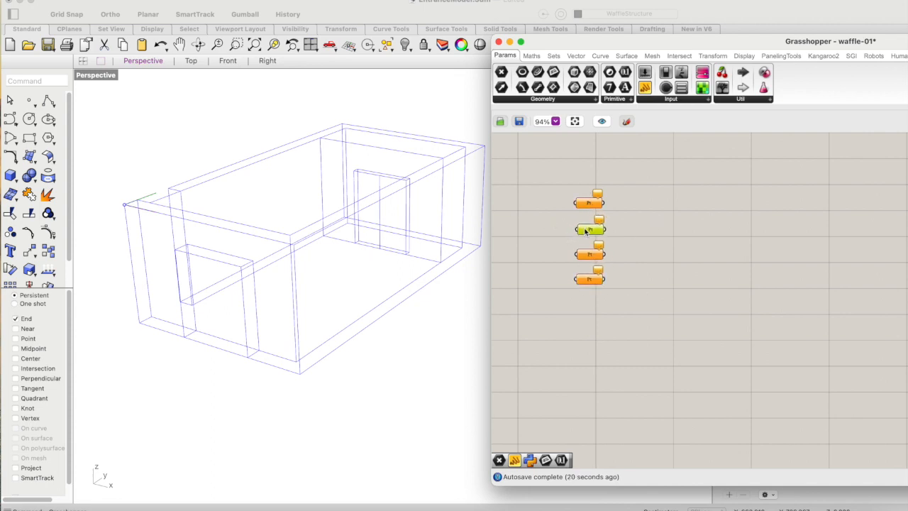
click(595, 256)
click(589, 282)
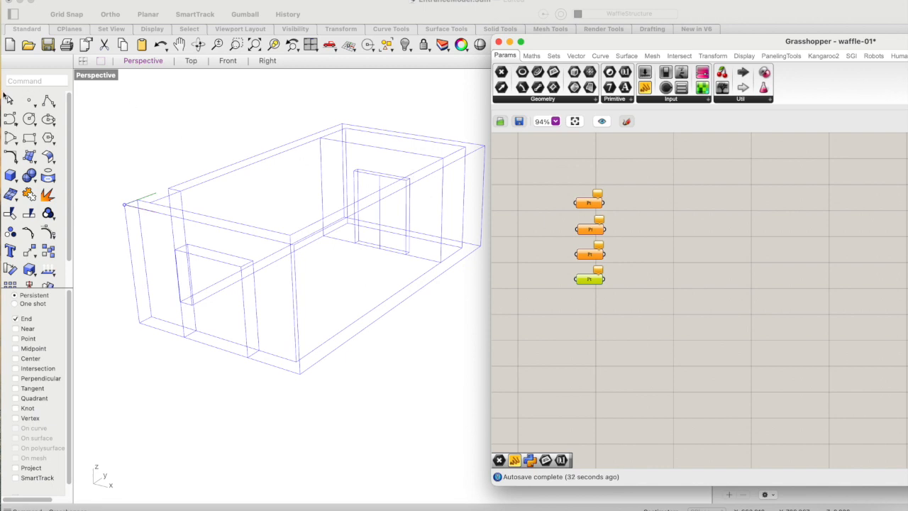
Start the Point command in Rhino, minimise Grasshopper and make Layer 03 the current layer
click(29, 100)
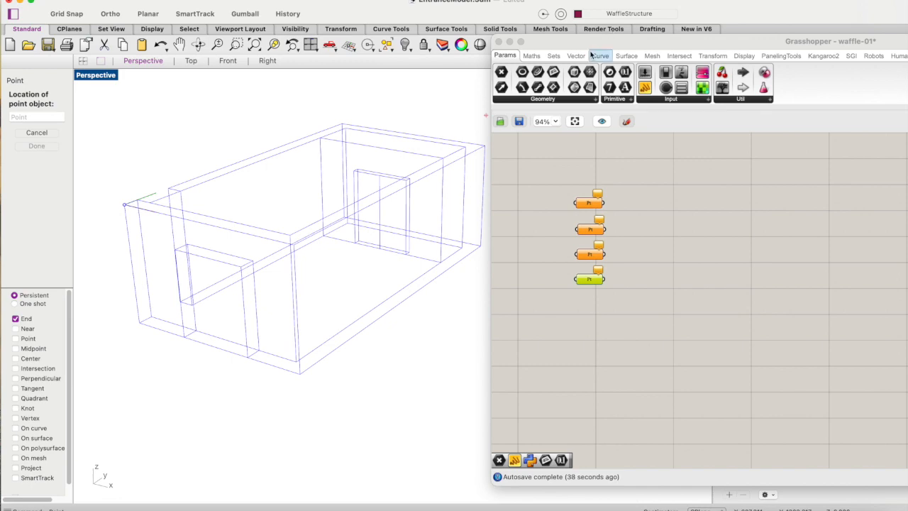
drag(592, 43, 295, 73)
click(297, 68)
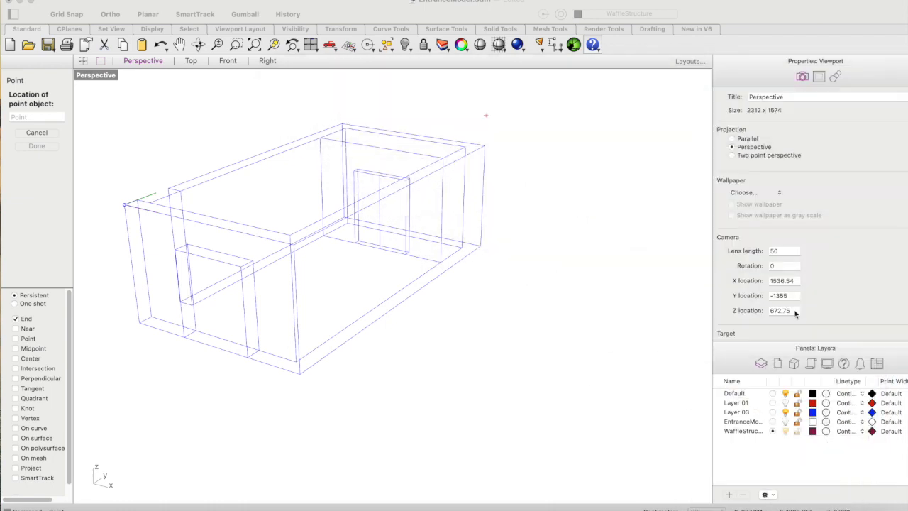
click(772, 412)
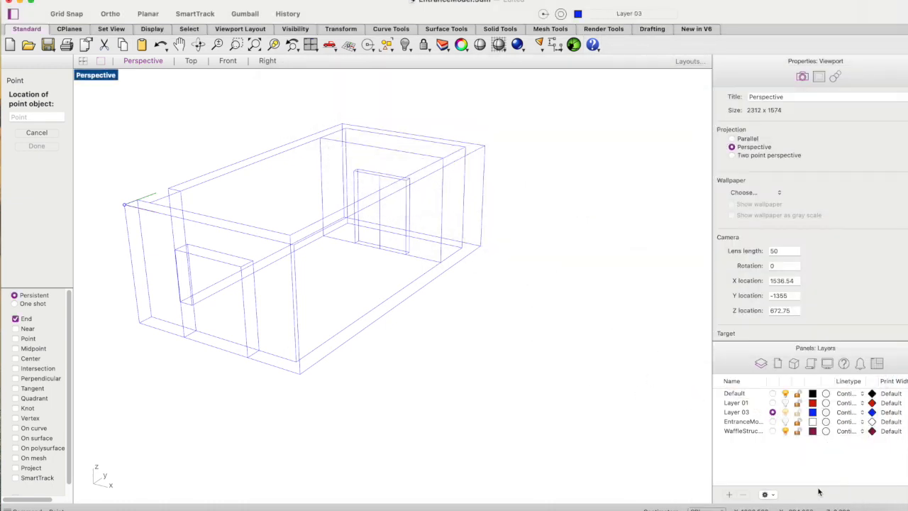
Place four point objects at the corners of the long side wall's inner rectangle, snapping to its endpoints
click(292, 233)
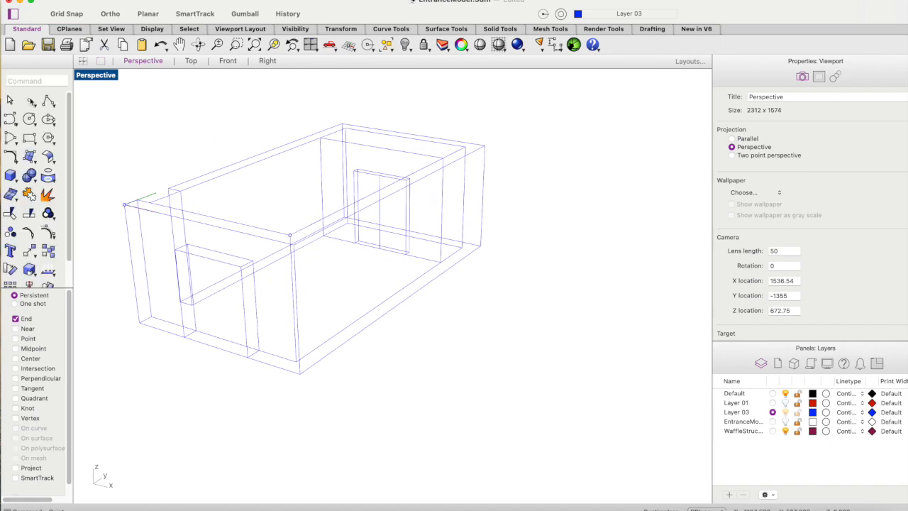
key(Return)
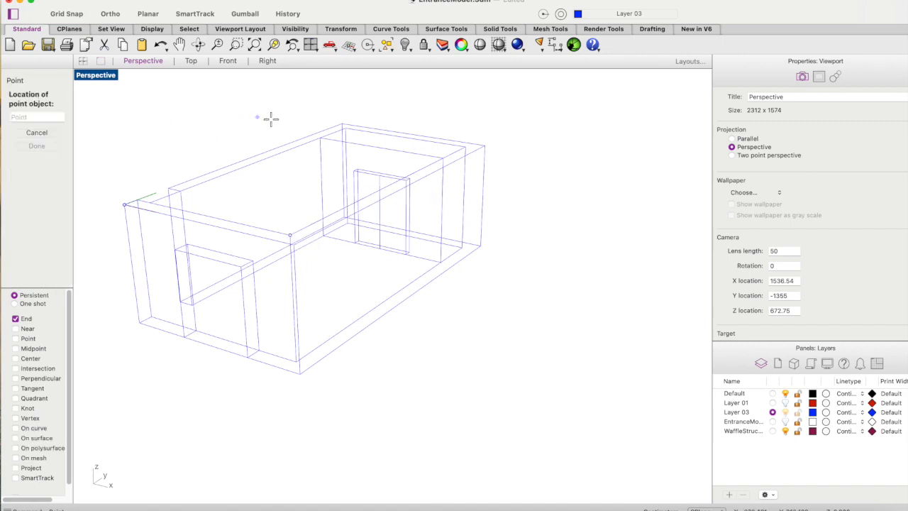
click(442, 159)
key(Return)
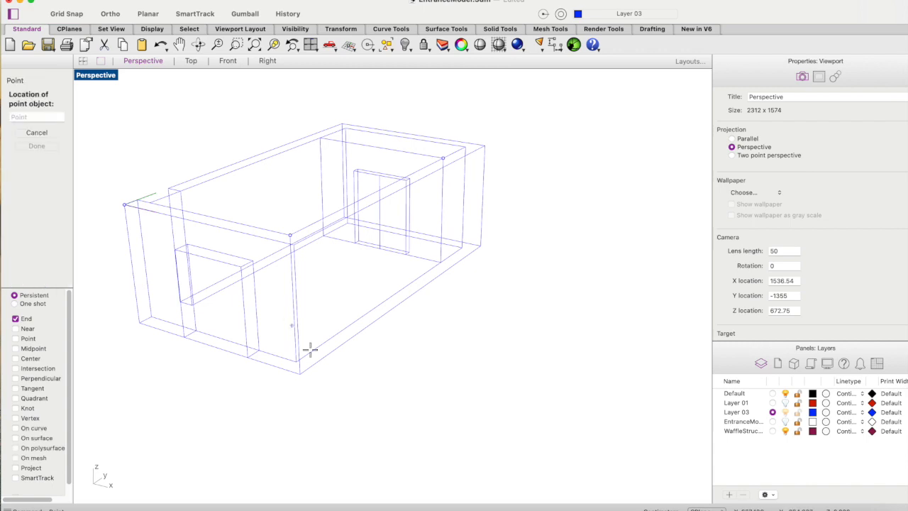
click(297, 361)
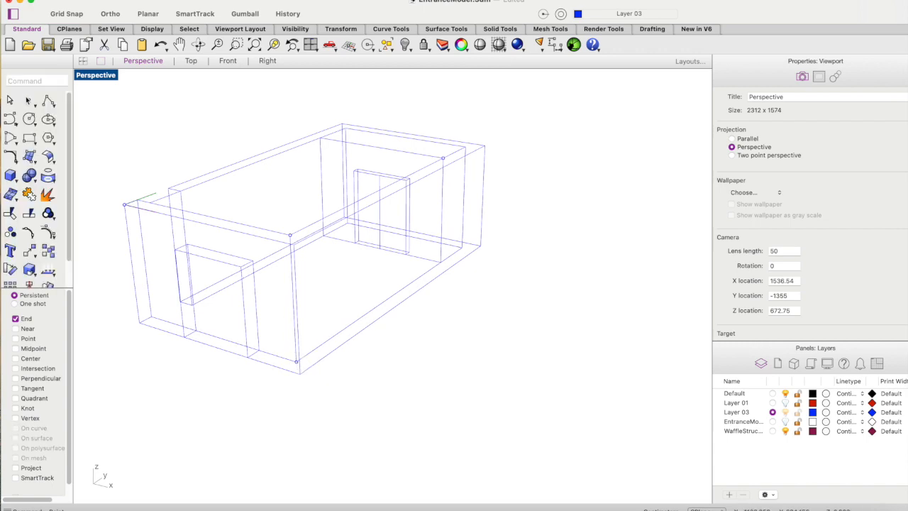
key(Return)
click(440, 262)
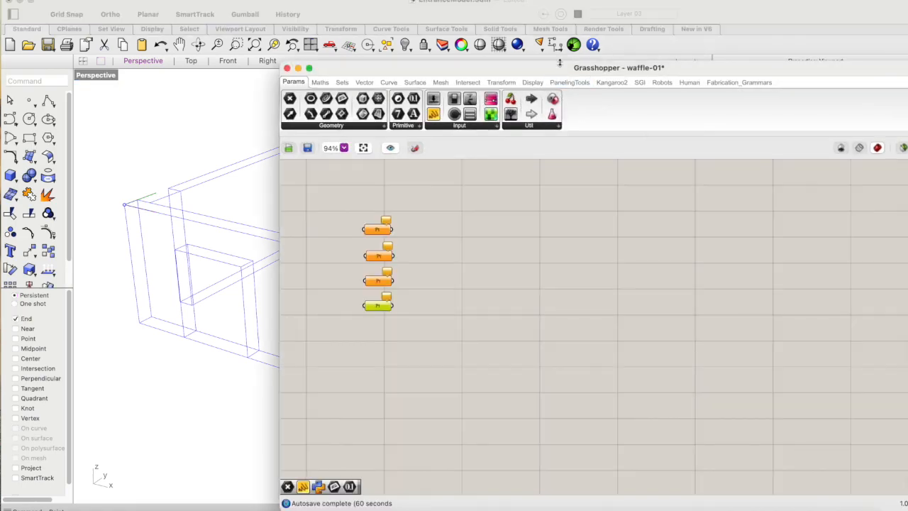
Reference the point at the long side wall's near upper corner in the first Grasshopper Point parameter as a single point
drag(560, 66, 749, 36)
click(614, 201)
click(567, 202)
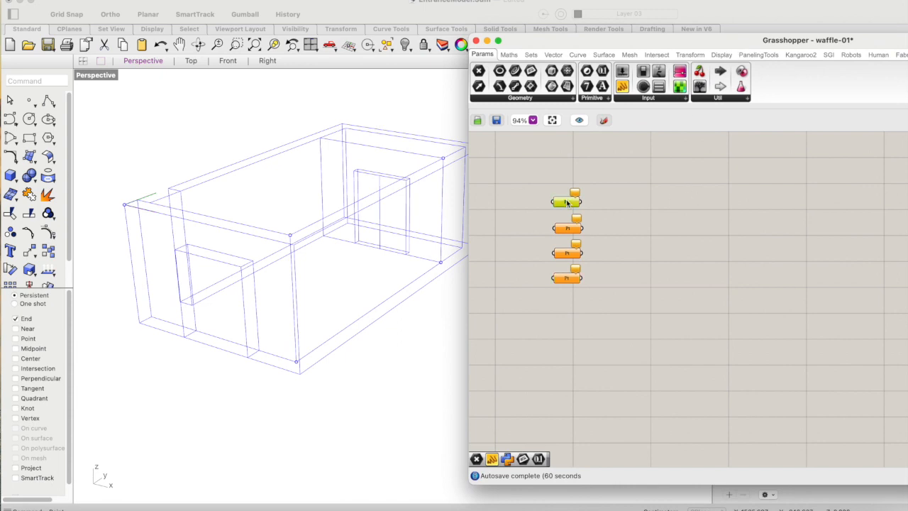
right_click(566, 203)
click(621, 358)
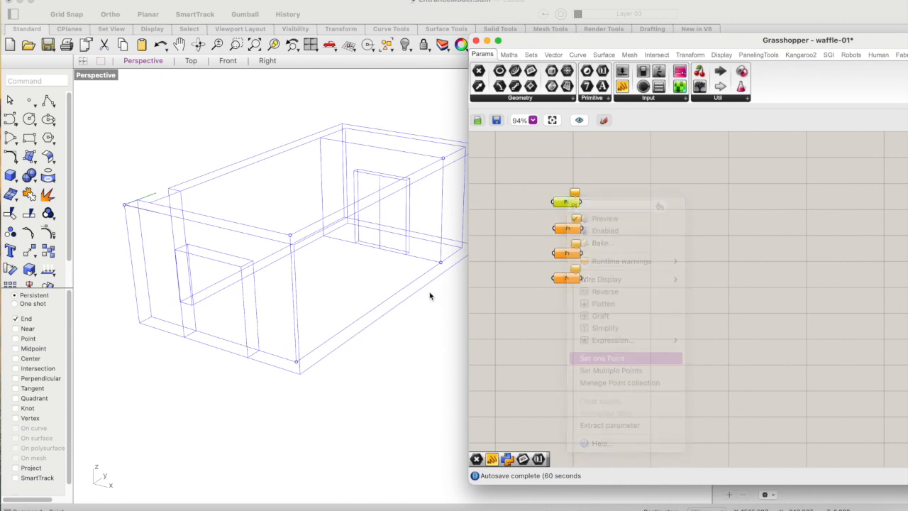
click(291, 234)
click(456, 243)
Reference the point at the same wall's near lower corner in the second Point parameter
drag(418, 38, 675, 80)
click(592, 268)
right_click(594, 267)
click(628, 422)
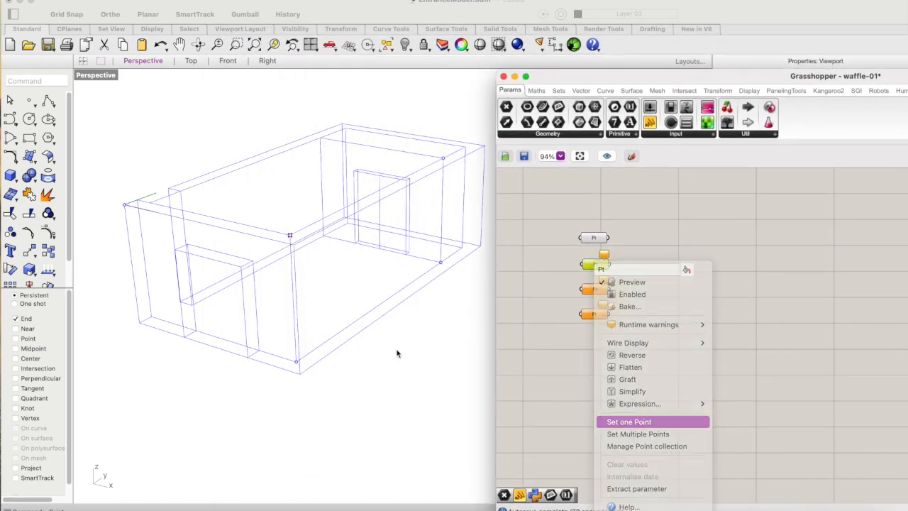
click(297, 362)
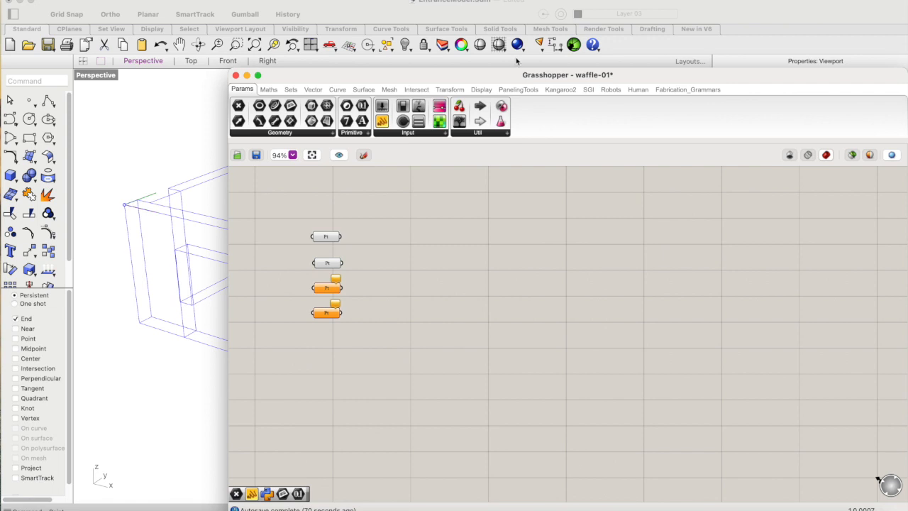
Assign the wall's far upper corner point to the third Point parameter
click(488, 289)
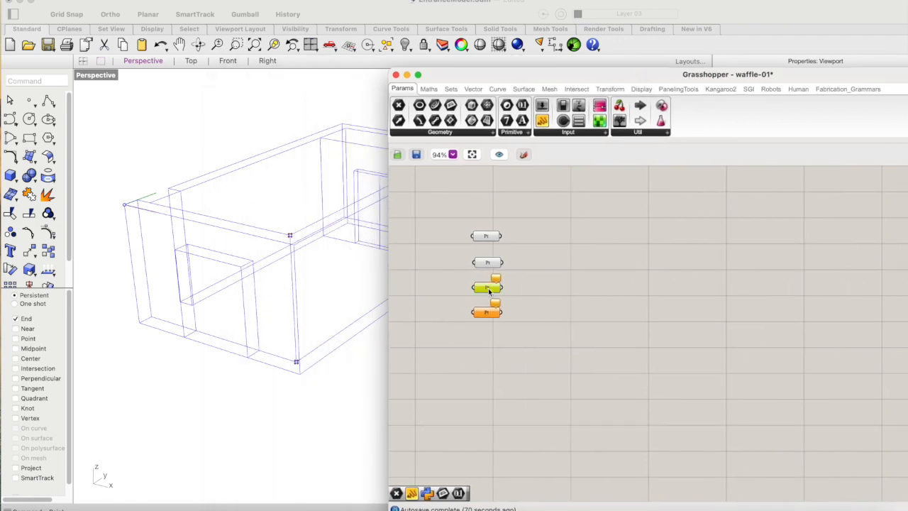
right_click(489, 289)
click(522, 426)
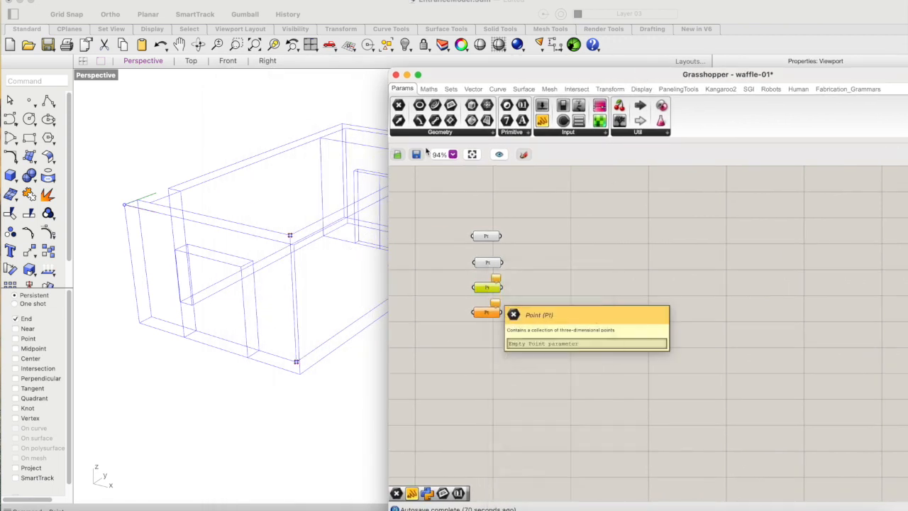
click(441, 158)
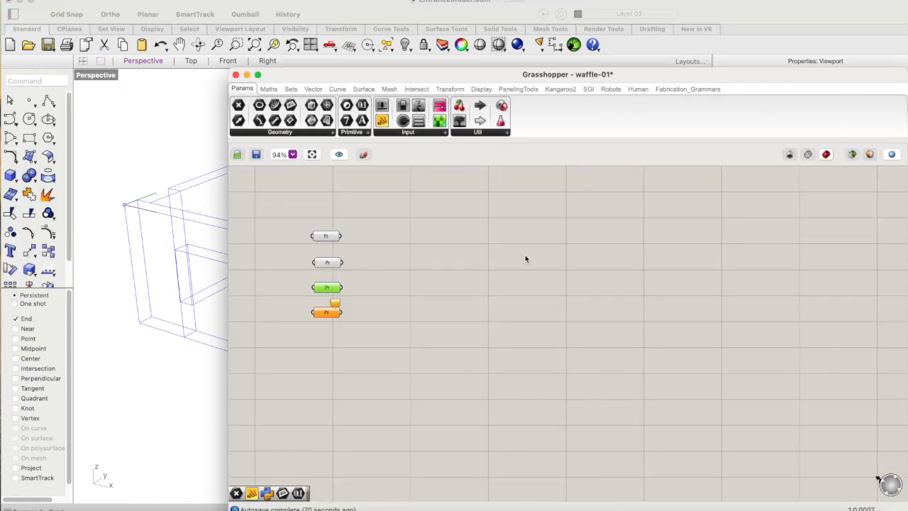
Assign the wall's far lower corner point to the fourth Point parameter and save the Grasshopper definition
right_click(325, 263)
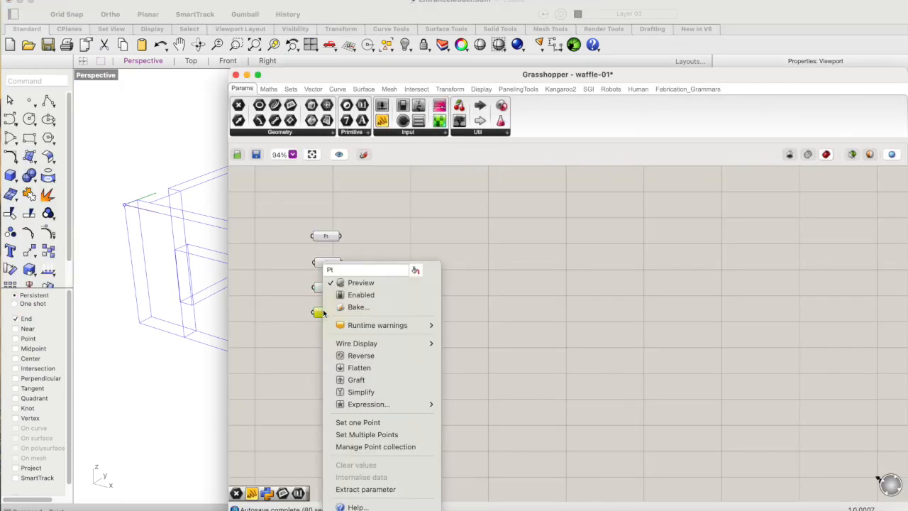
click(358, 423)
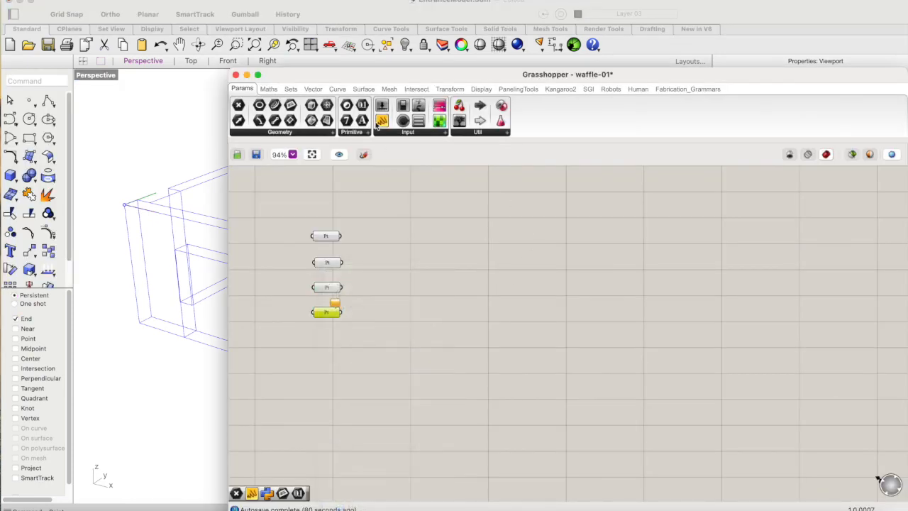
click(441, 262)
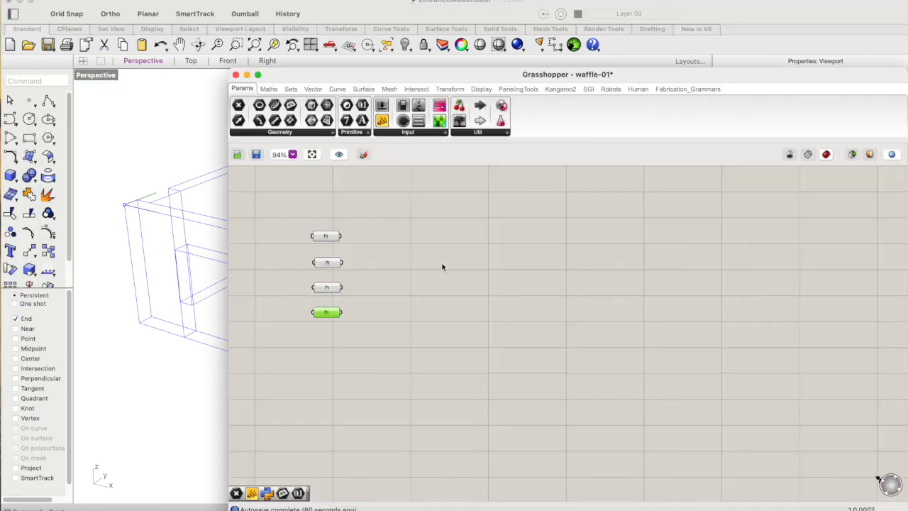
drag(419, 71, 640, 79)
click(573, 301)
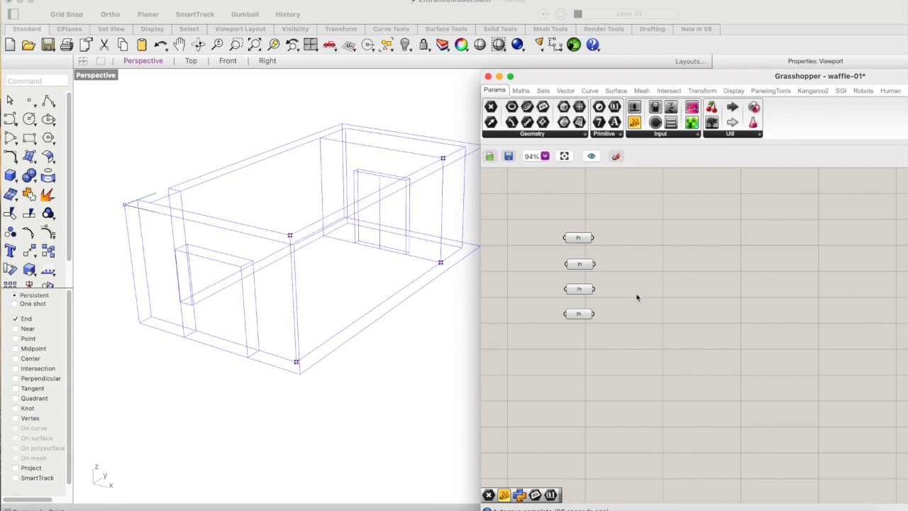
key(super+s)
Reference the opposite side wall's near upper corner point in the first Point parameter of the second set
click(577, 240)
click(580, 257)
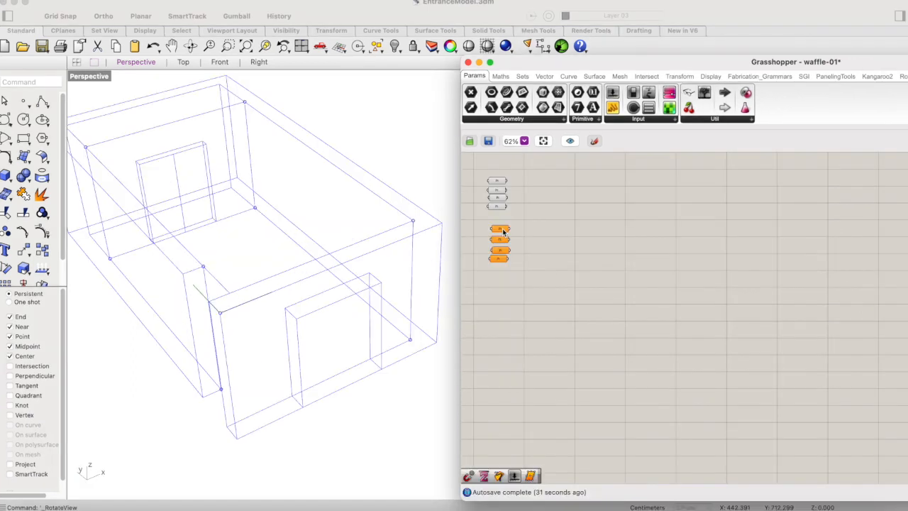
right_click(502, 231)
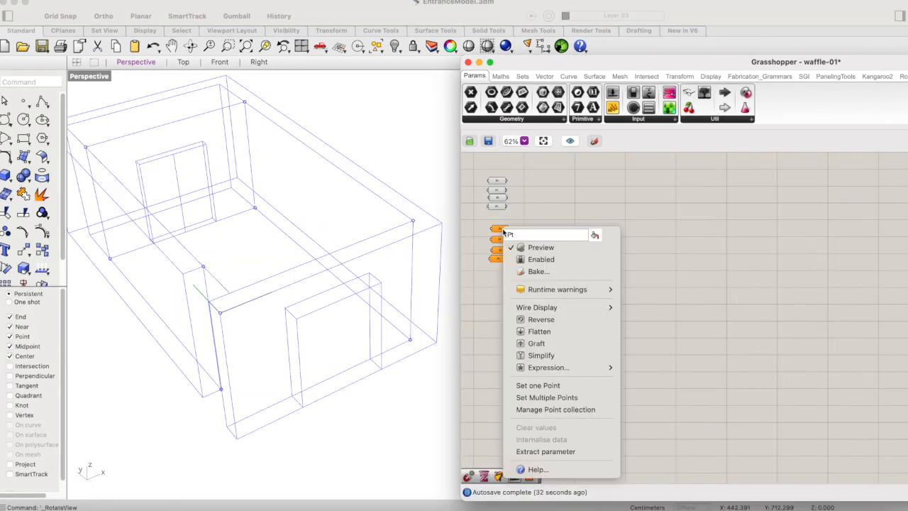
click(538, 387)
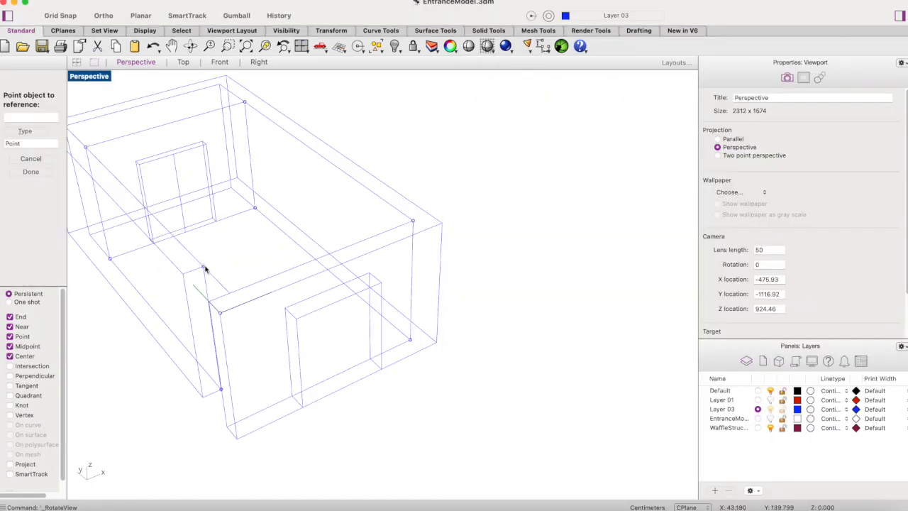
click(205, 267)
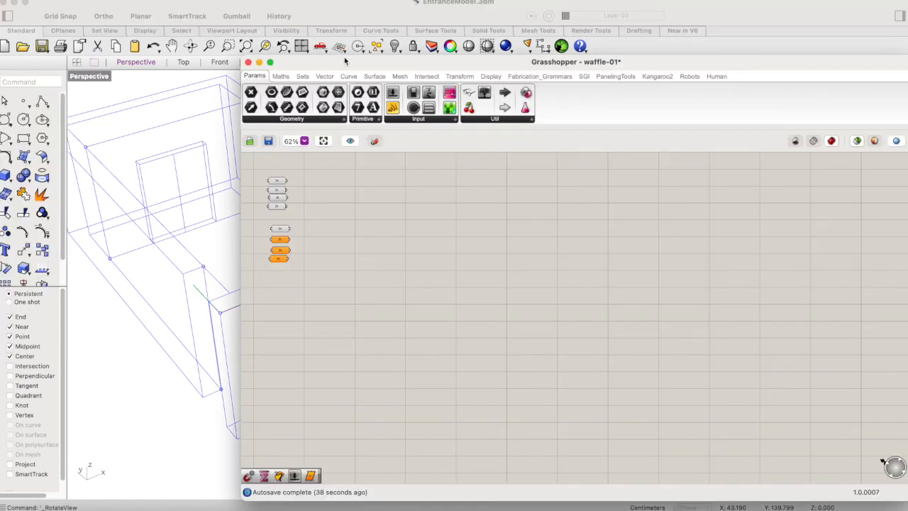
click(436, 68)
drag(436, 68, 600, 83)
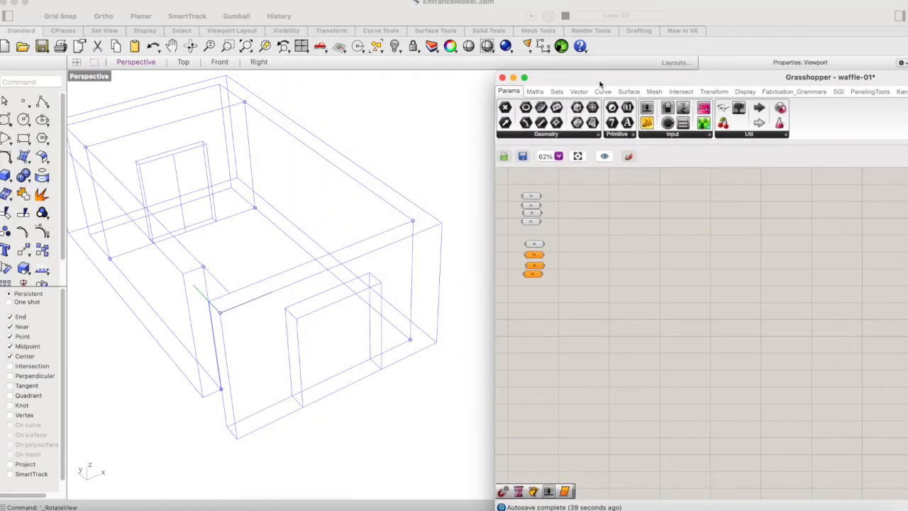
Set the second parameter of the lower set to the opposite wall's near lower corner point, matching the first set's order
right_click(543, 254)
click(555, 246)
click(530, 197)
click(542, 270)
click(535, 255)
right_click(535, 255)
click(559, 407)
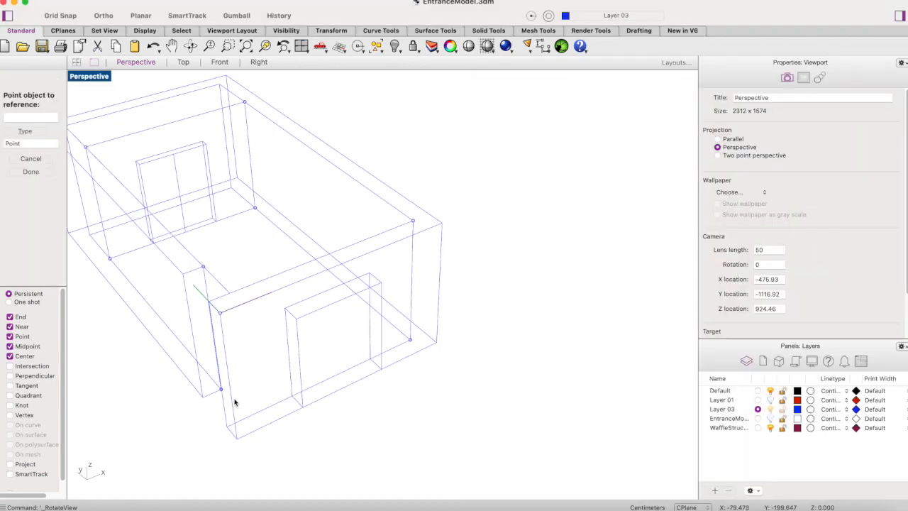
click(222, 390)
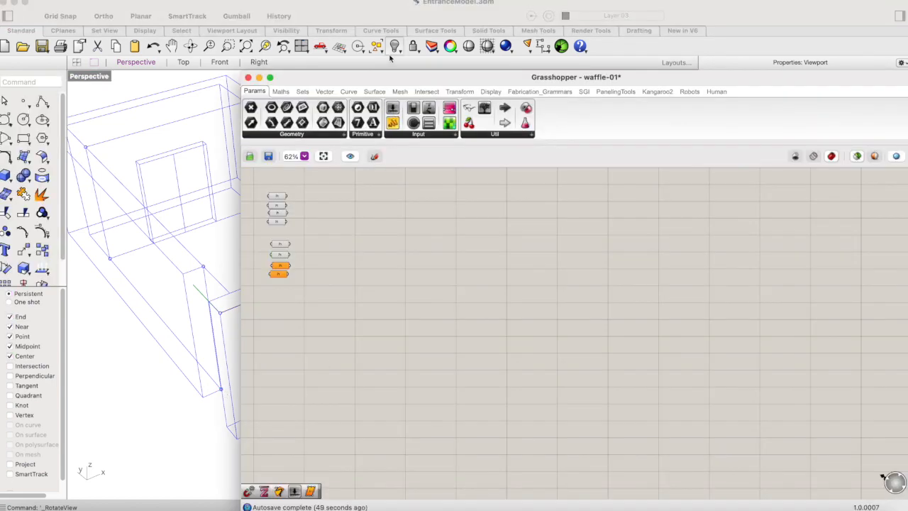
Check the first set's third point, and set the lower set's third parameter to the opposite wall's far lower corner point
click(427, 267)
right_click(428, 266)
key(Escape)
click(424, 212)
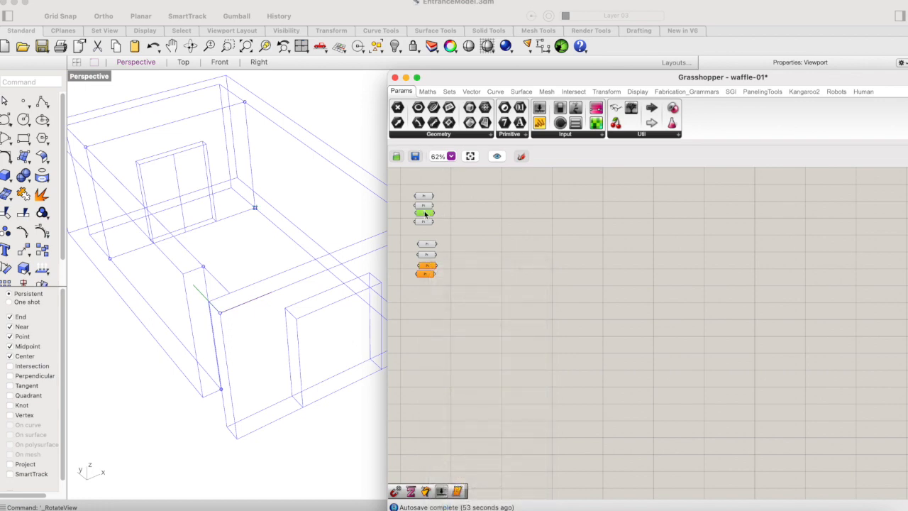
click(428, 266)
right_click(427, 266)
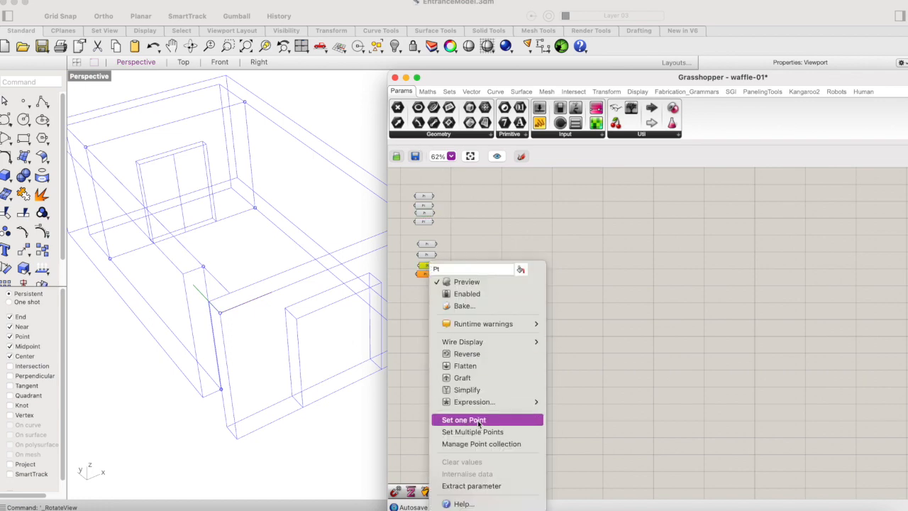
click(465, 421)
click(110, 260)
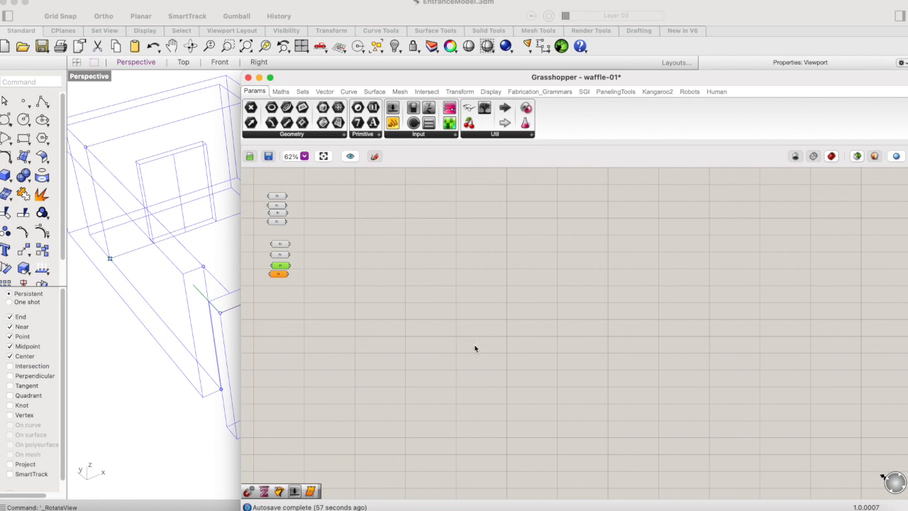
Set the last parameter of the lower set to the opposite wall's far upper corner point
drag(398, 71, 615, 69)
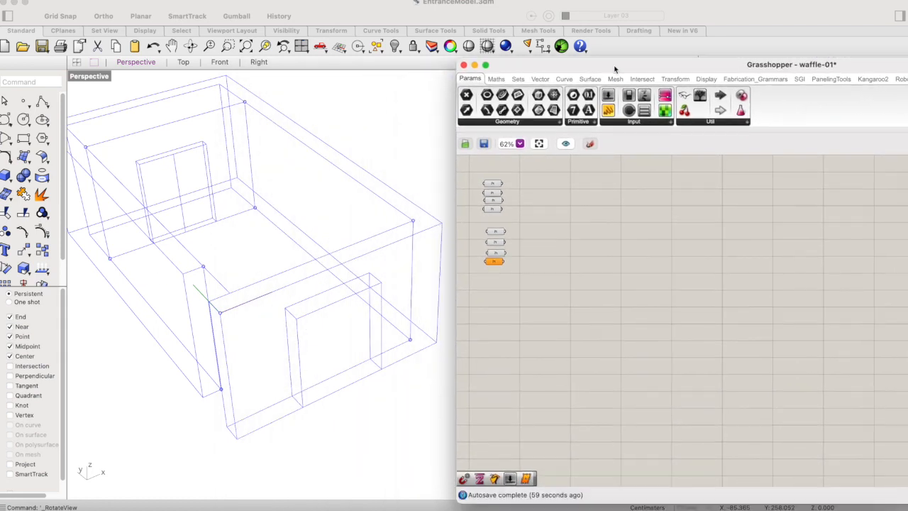
click(493, 200)
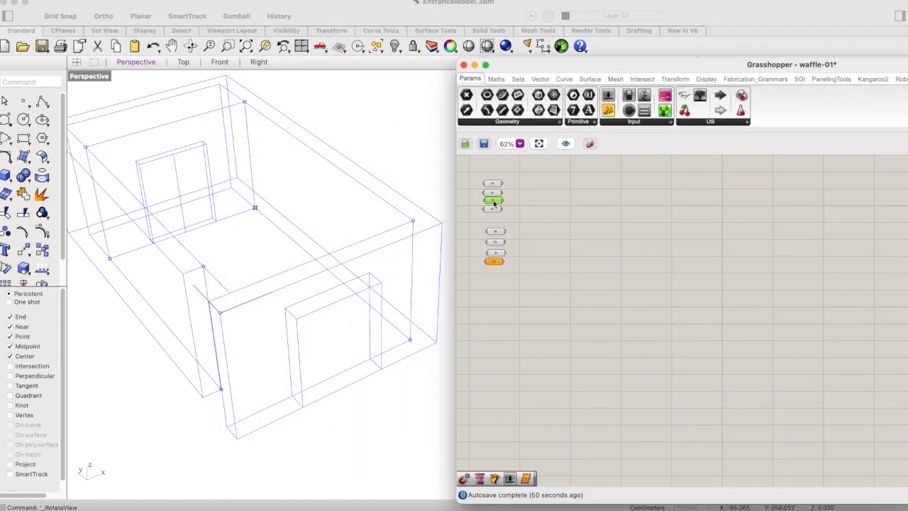
right_click(495, 264)
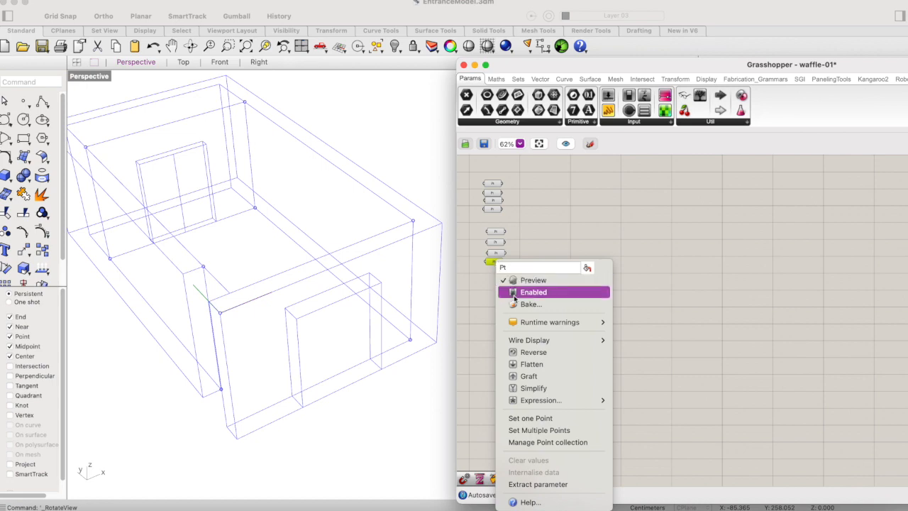
click(525, 417)
click(86, 147)
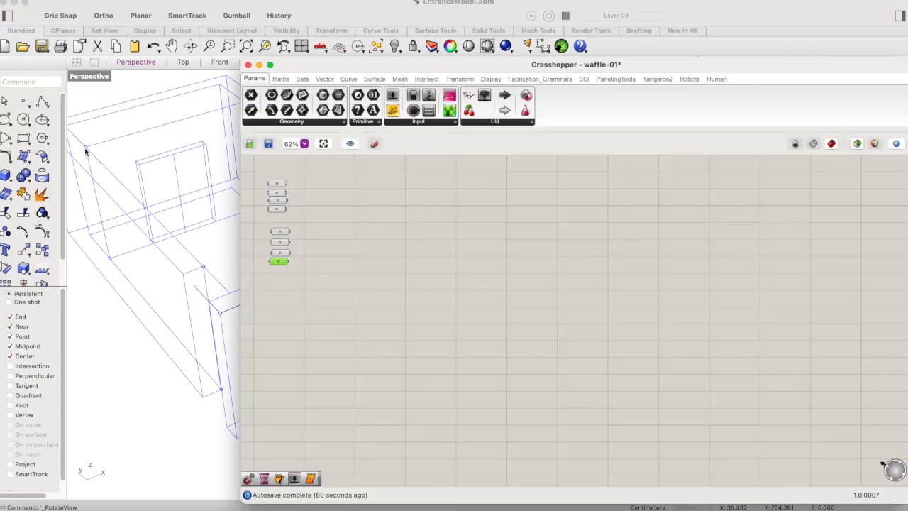
Group the upper four Point parameters together and the lower four into a second group
drag(365, 62, 539, 65)
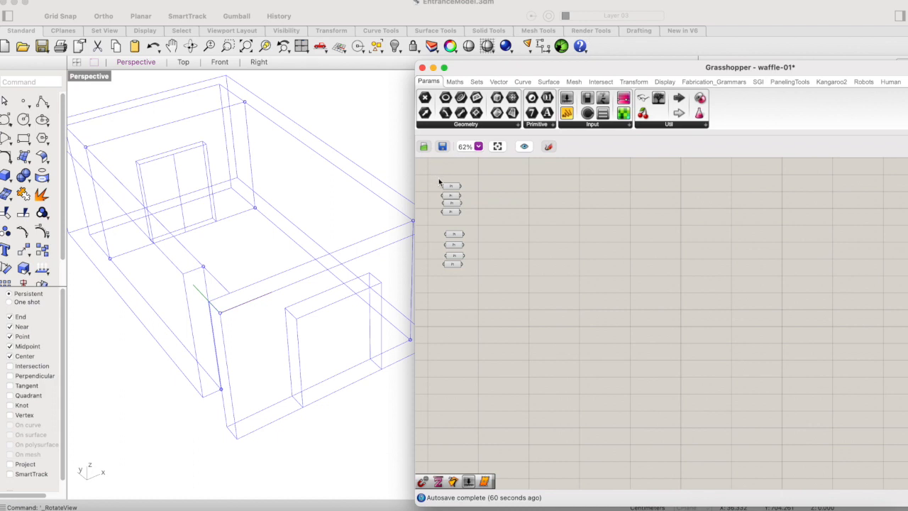
drag(440, 176, 468, 183)
drag(439, 180, 473, 220)
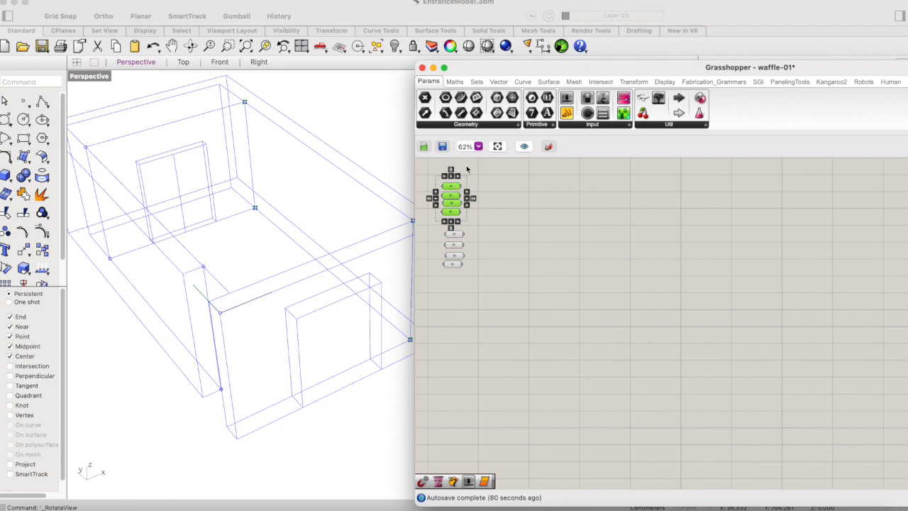
right_click(476, 188)
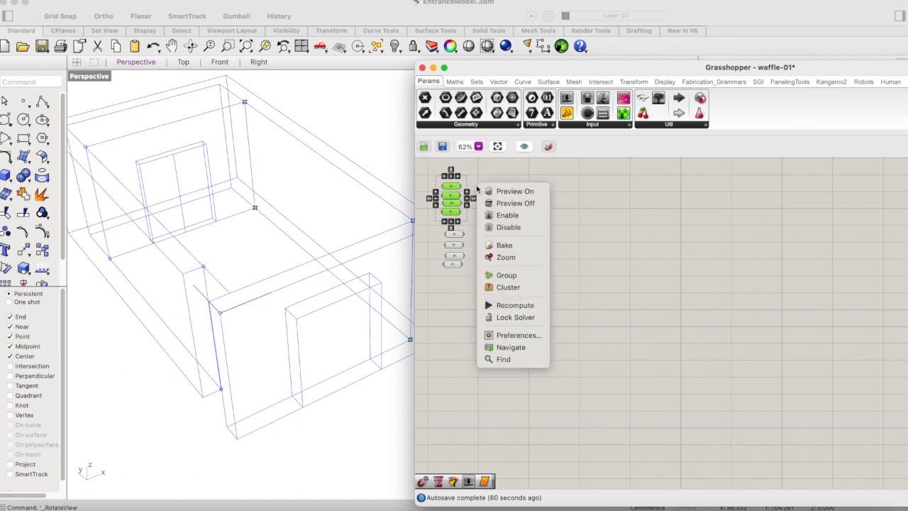
click(505, 273)
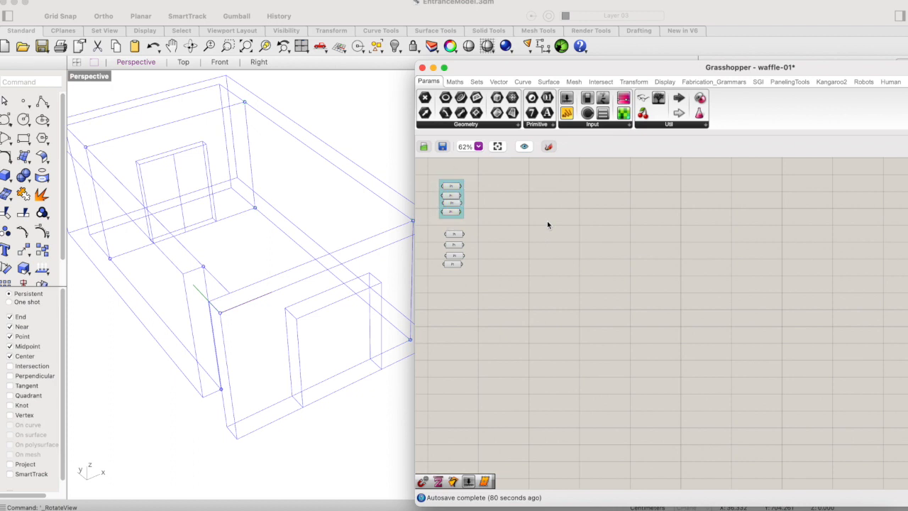
drag(438, 227, 478, 280)
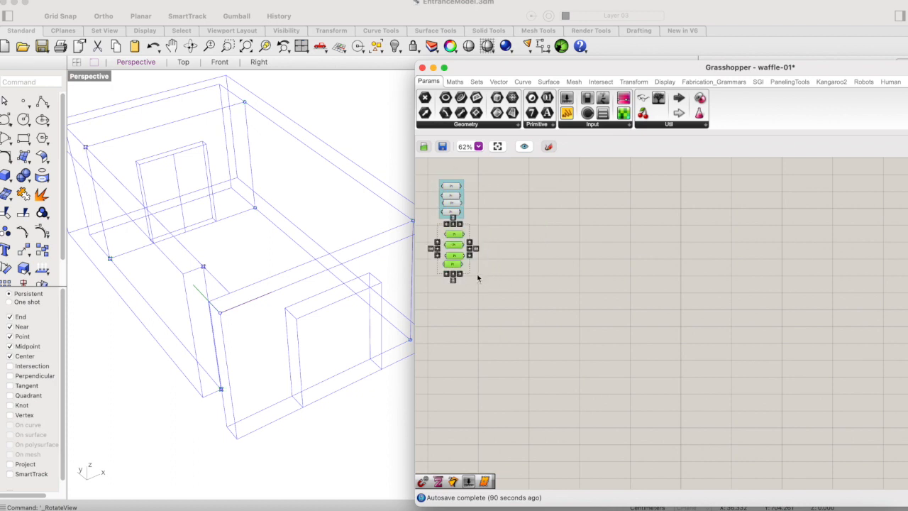
right_click(477, 270)
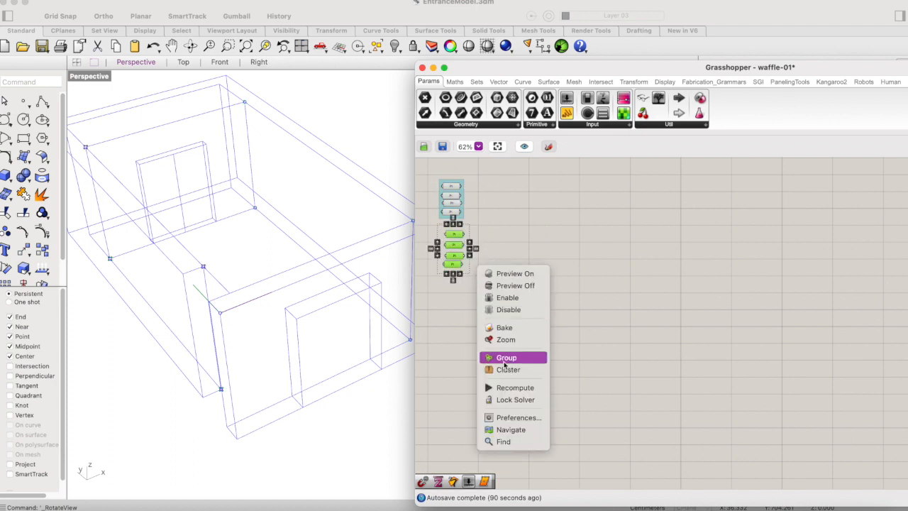
Add a Scribble text label just above the upper group of Point parameters
double_click(470, 177)
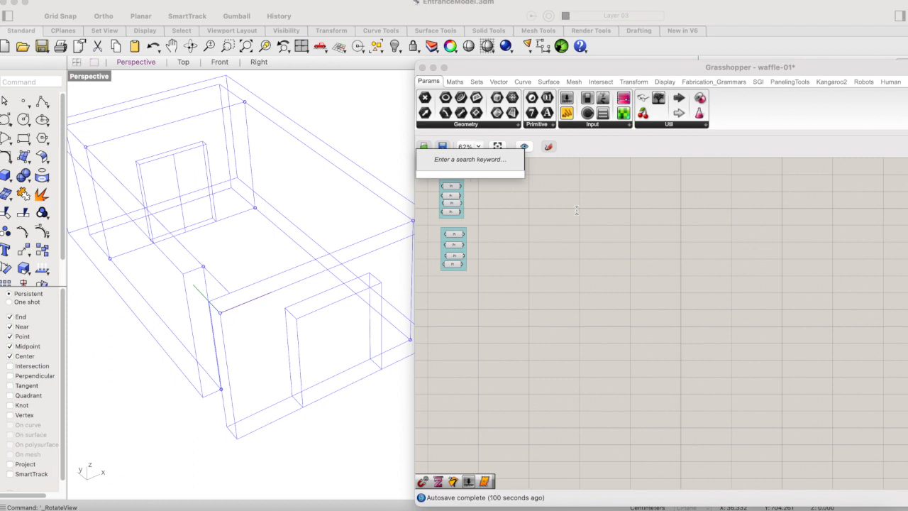
text(s)
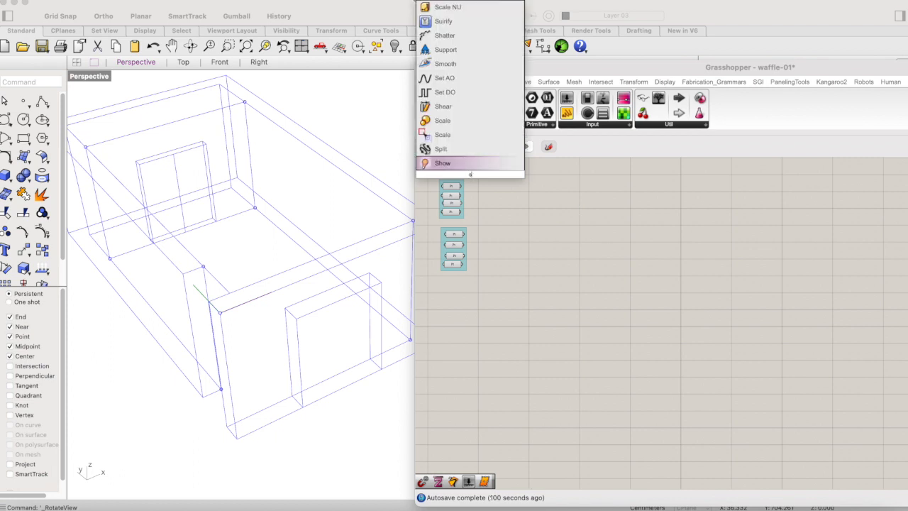
text(cri)
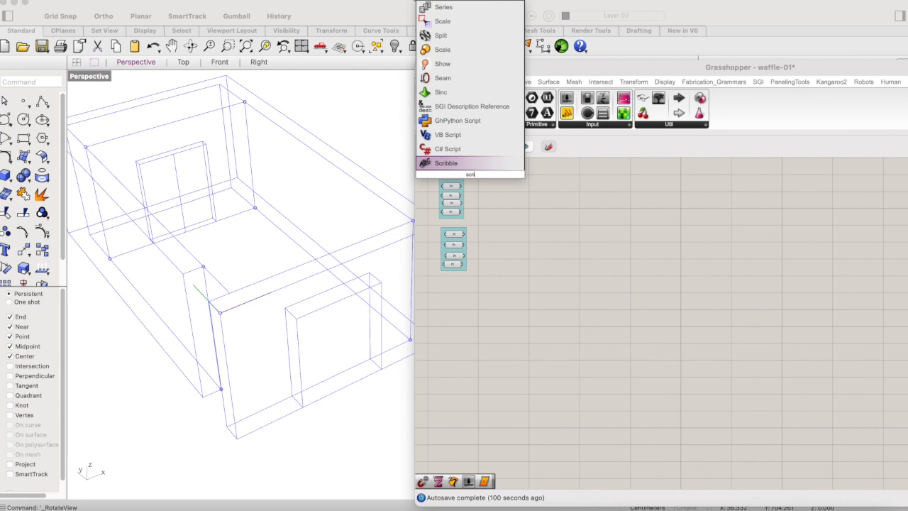
click(489, 162)
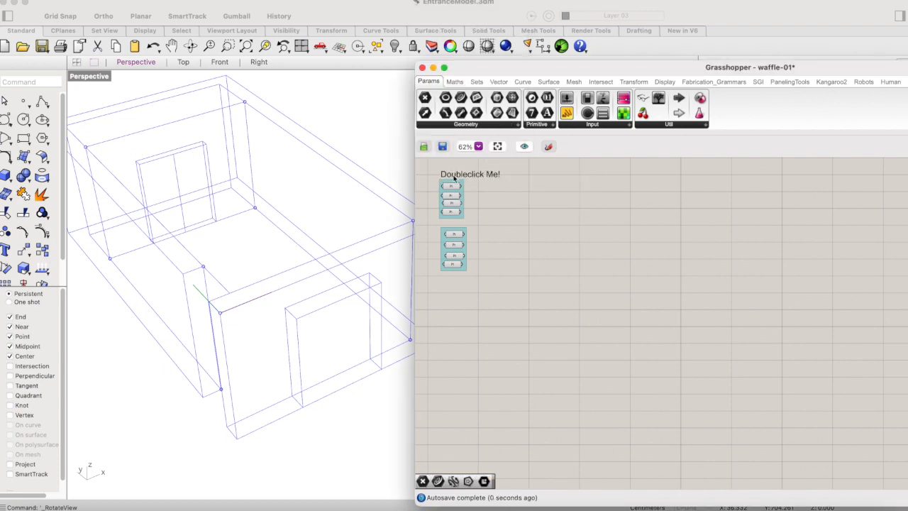
Change the Scribble text above the upper group to "RightWall Points" and set its size to 16
double_click(455, 175)
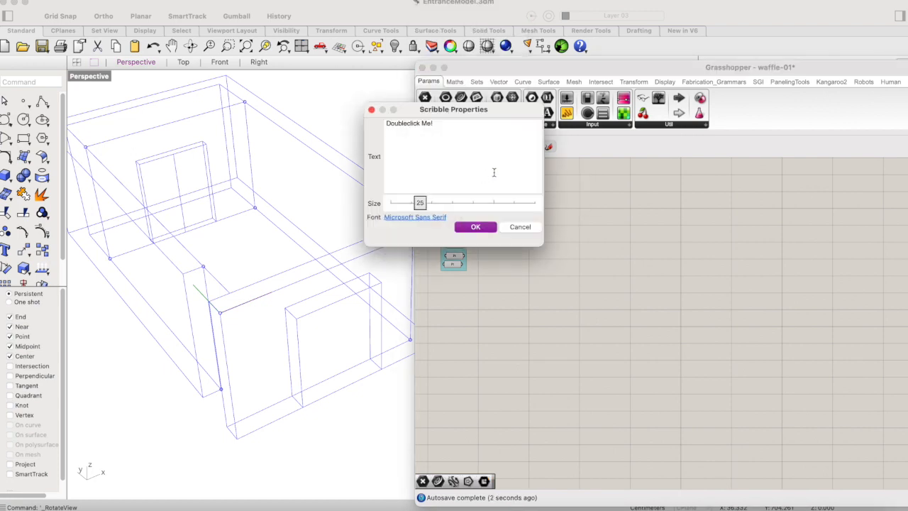
key(super+a)
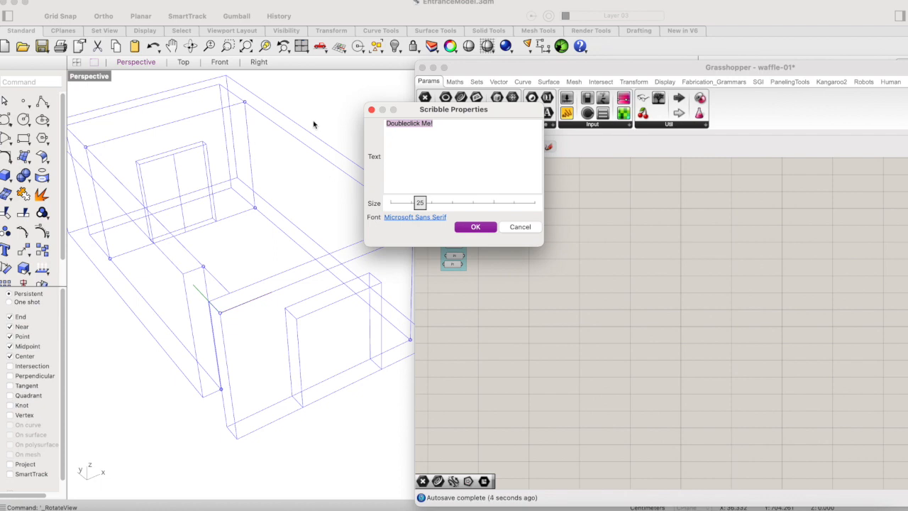
text(RightWall  Points)
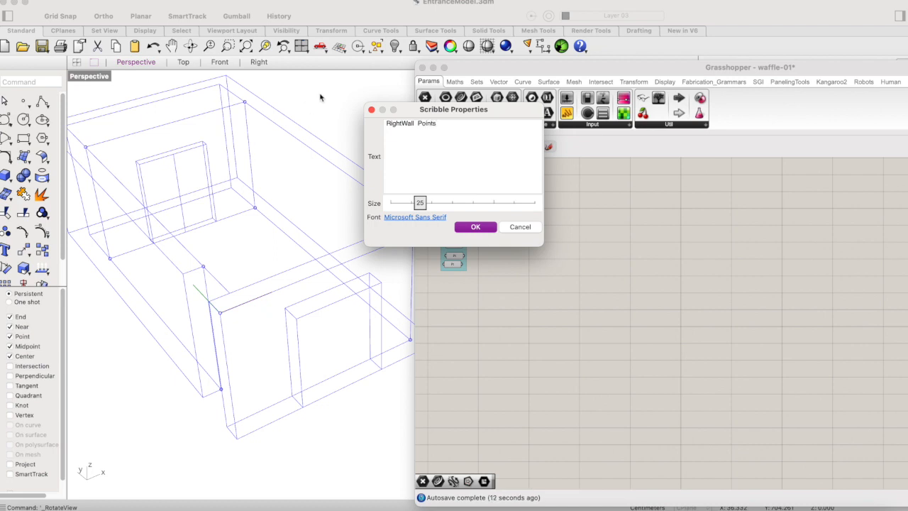
mouse_move(420, 204)
mouse_down()
mouse_move(428, 203)
mouse_move(408, 205)
mouse_up()
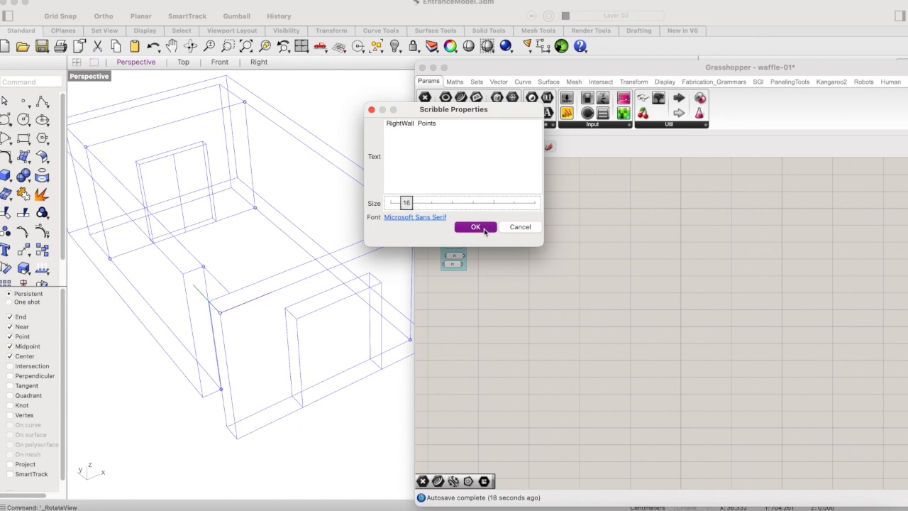
click(486, 228)
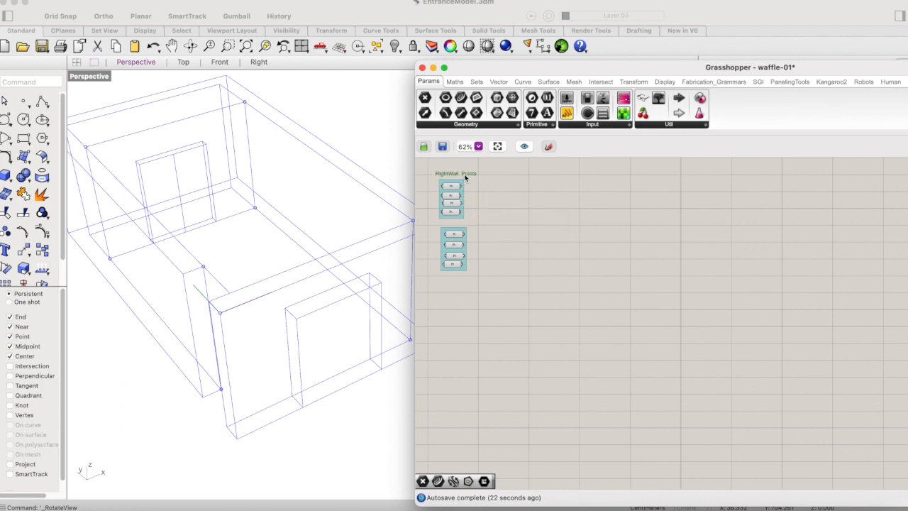
Add the Scribble label to the upper Point group and move the lower group down to make room
right_click(462, 185)
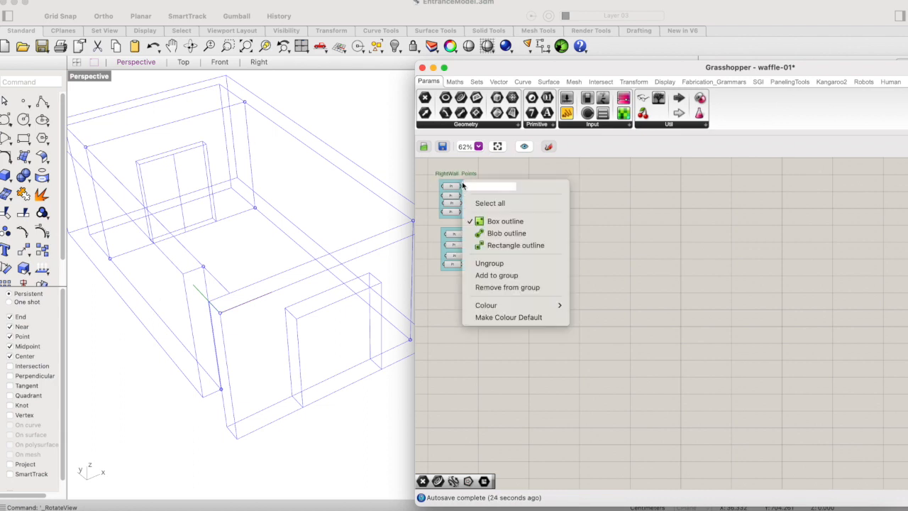
click(496, 276)
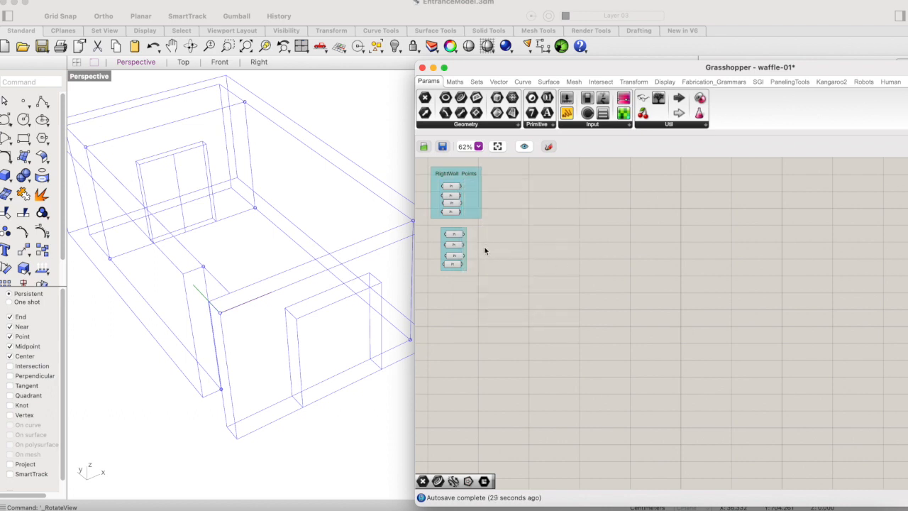
drag(468, 243, 468, 264)
double_click(464, 239)
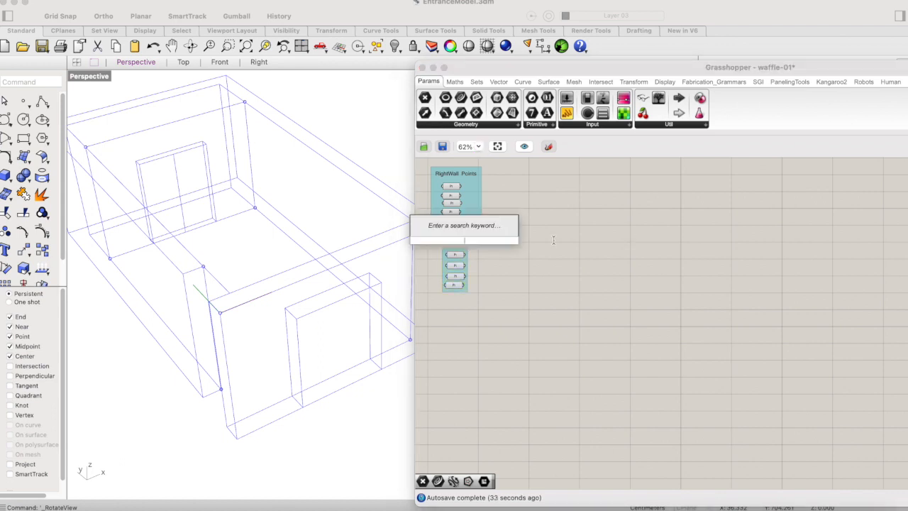
text(R)
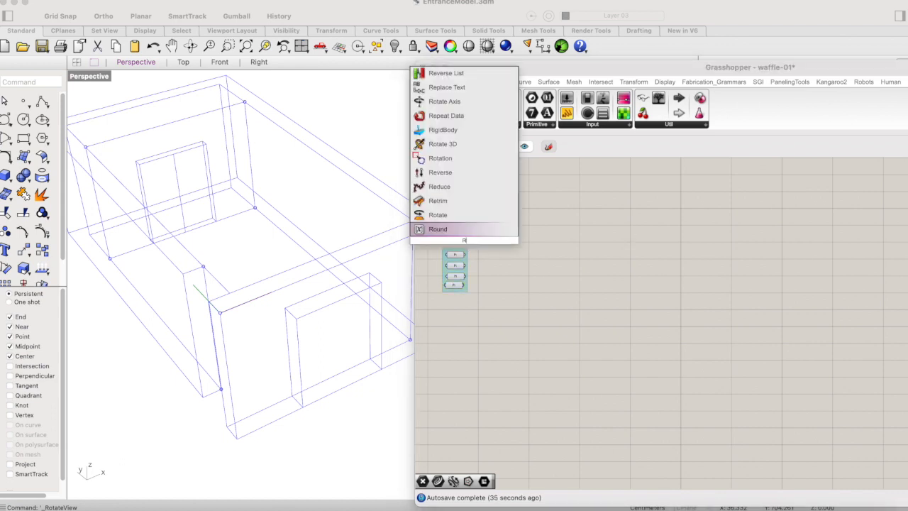
key(BackSpace)
key(Escape)
right_click(456, 241)
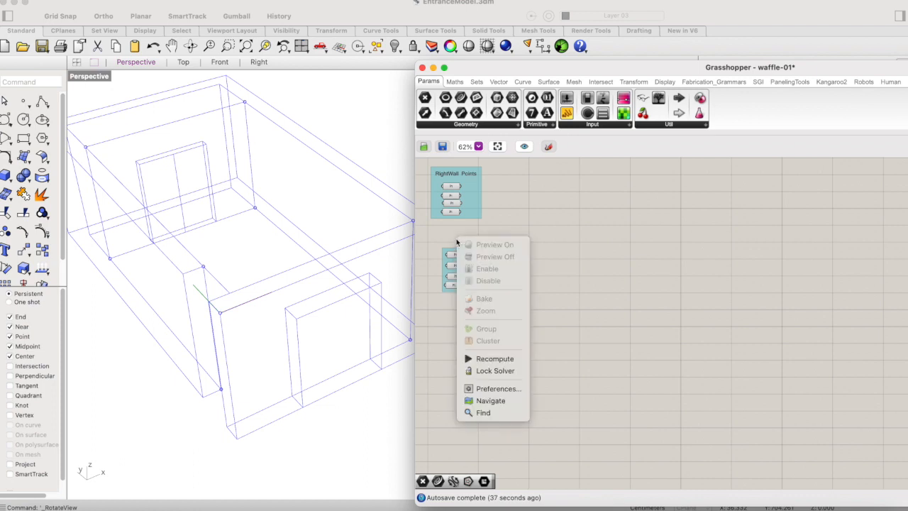
key(Escape)
double_click(454, 241)
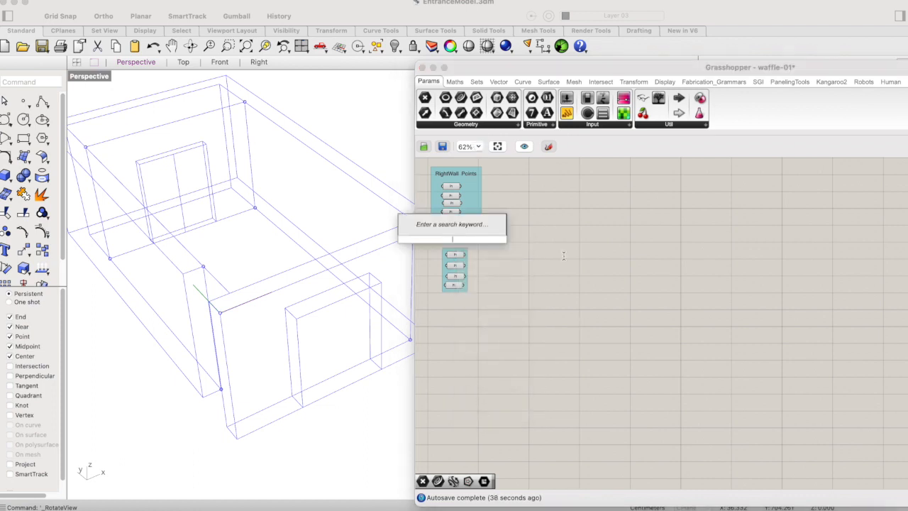
click(479, 186)
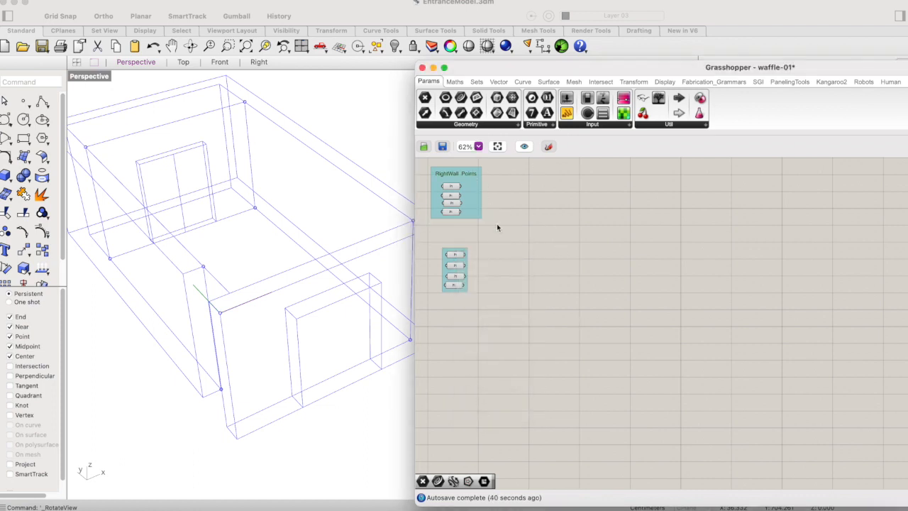
Copy the Scribble label to just above the lower Point group and change its text to "Left Wall Points"
drag(474, 182, 467, 244)
double_click(444, 241)
drag(390, 194, 362, 182)
text(LeftWall Points)
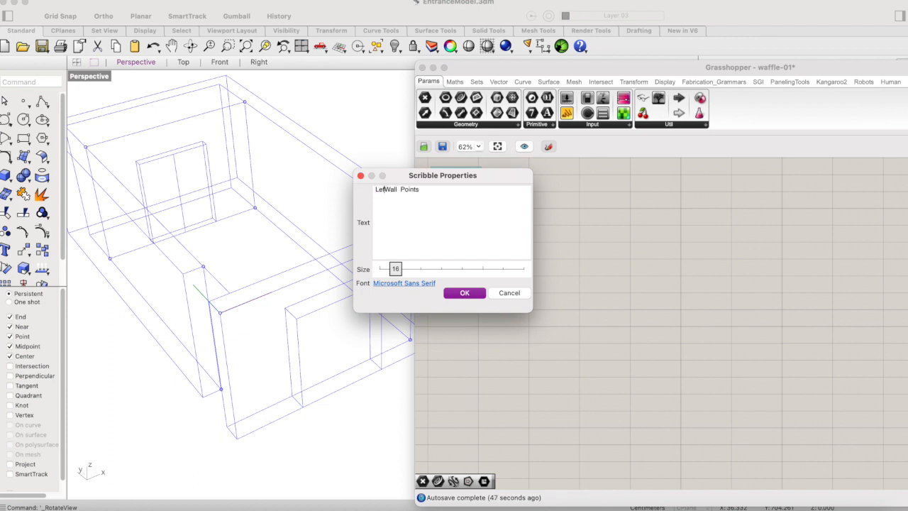
click(463, 294)
click(466, 254)
drag(454, 240, 456, 243)
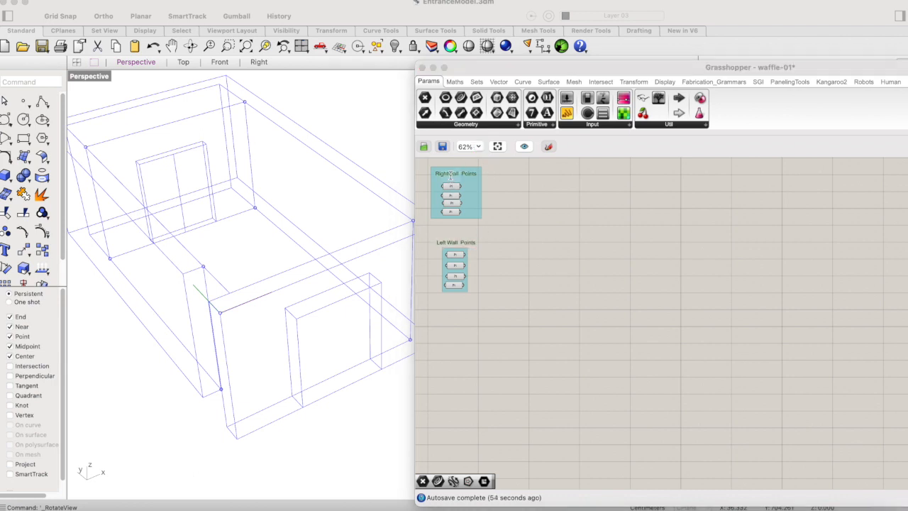
Correct the upper label's text to "Right Wall Points" and add the lower label to the lower Point group
double_click(452, 173)
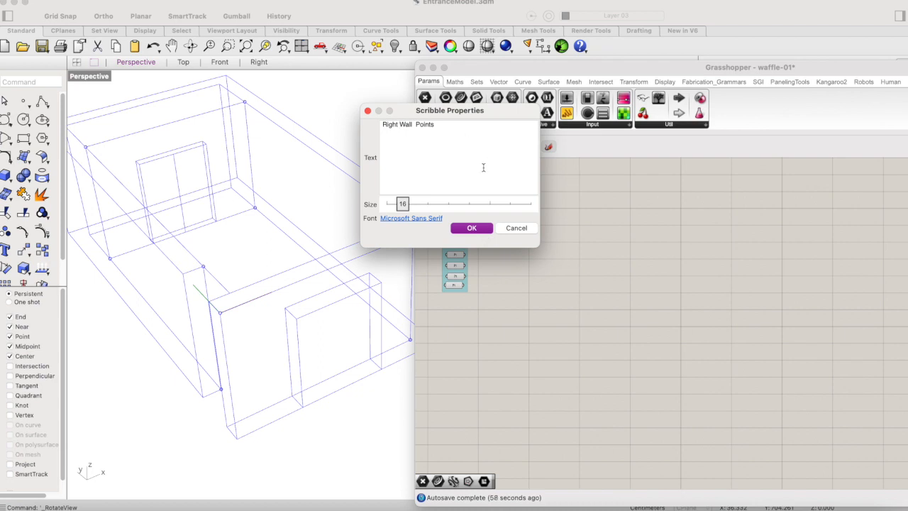
click(474, 228)
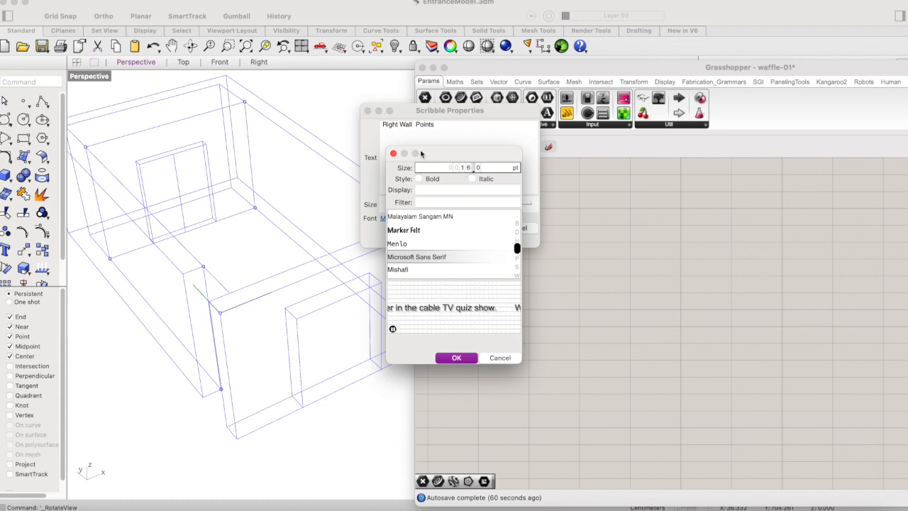
click(455, 356)
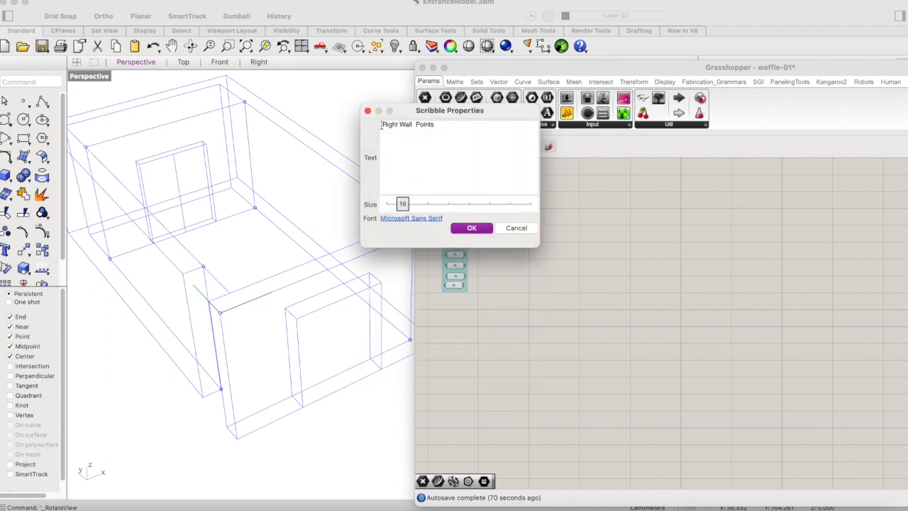
click(472, 229)
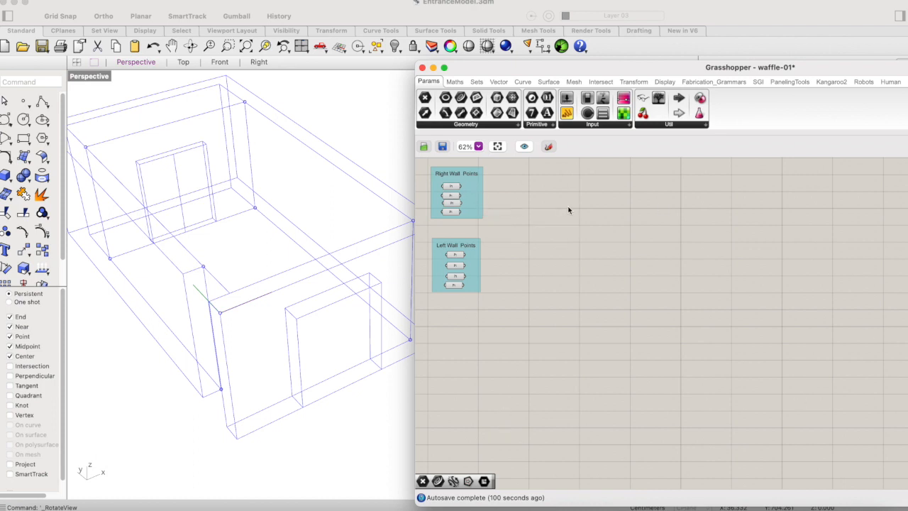
Rename the four Point parameters in the Right Wall group Pt-1, Pt-2, Pt-3 and Pt-4 from top to bottom
right_click(450, 189)
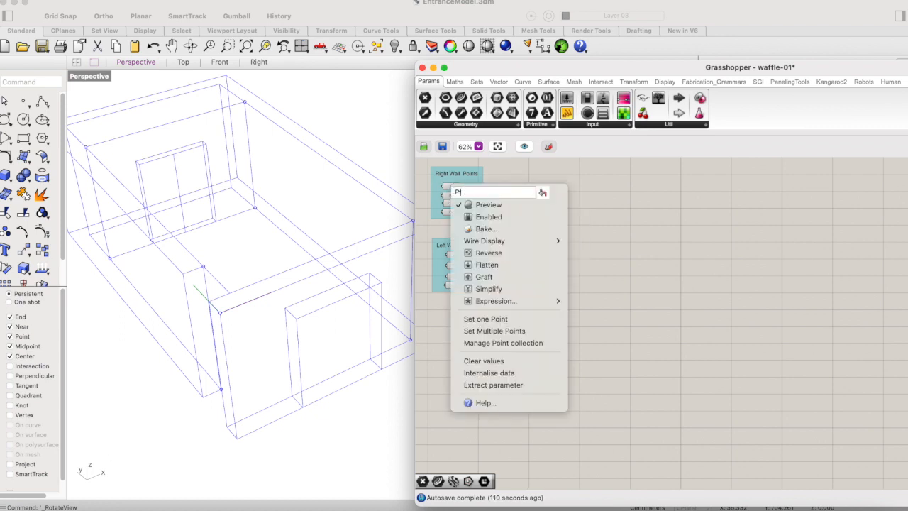
click(711, 175)
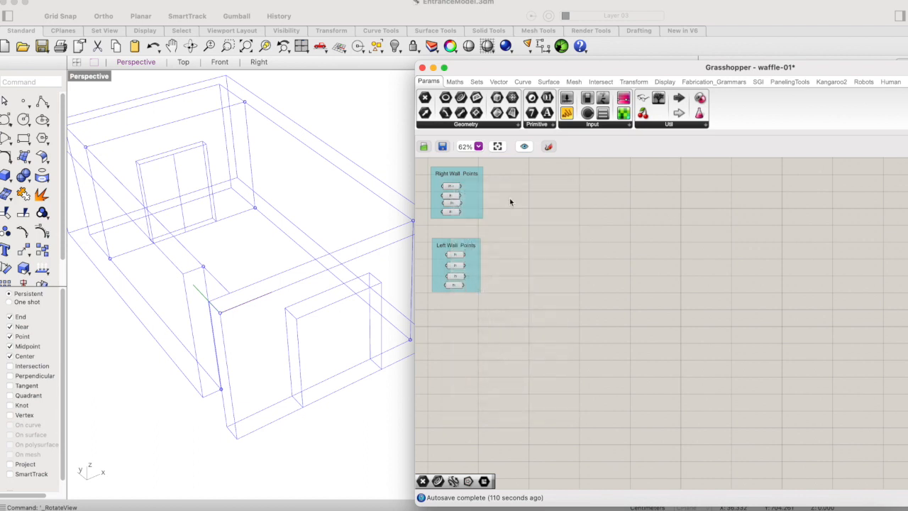
right_click(452, 199)
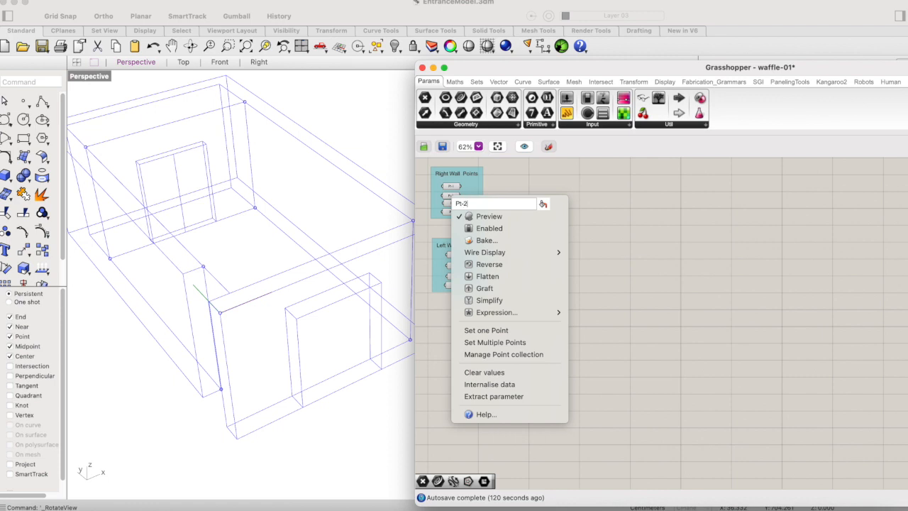
click(611, 221)
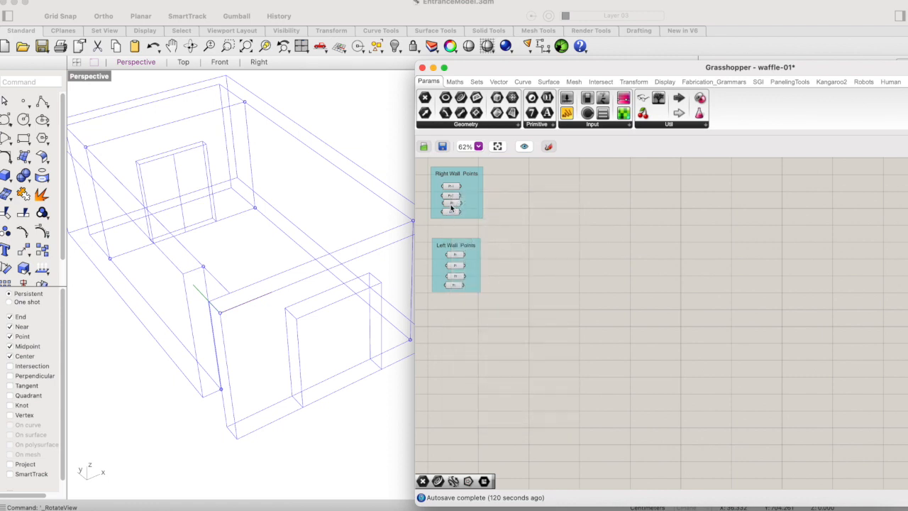
right_click(451, 206)
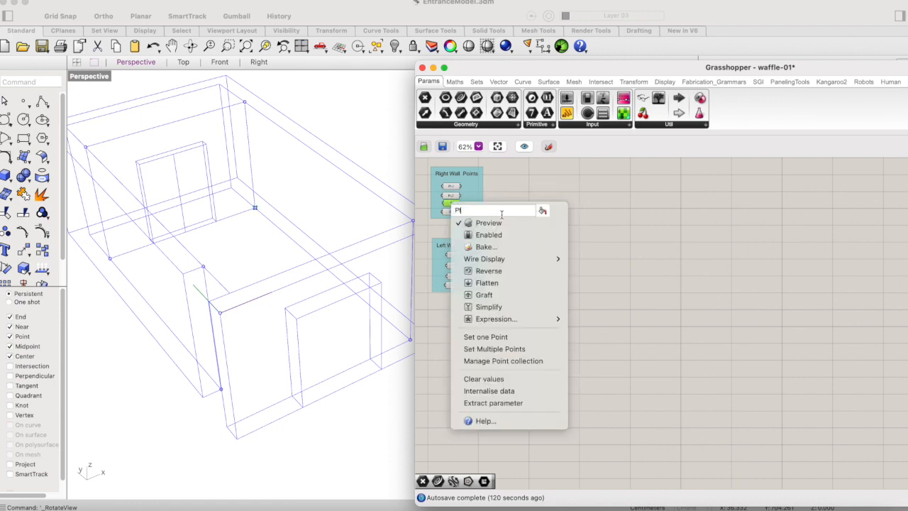
text(-3)
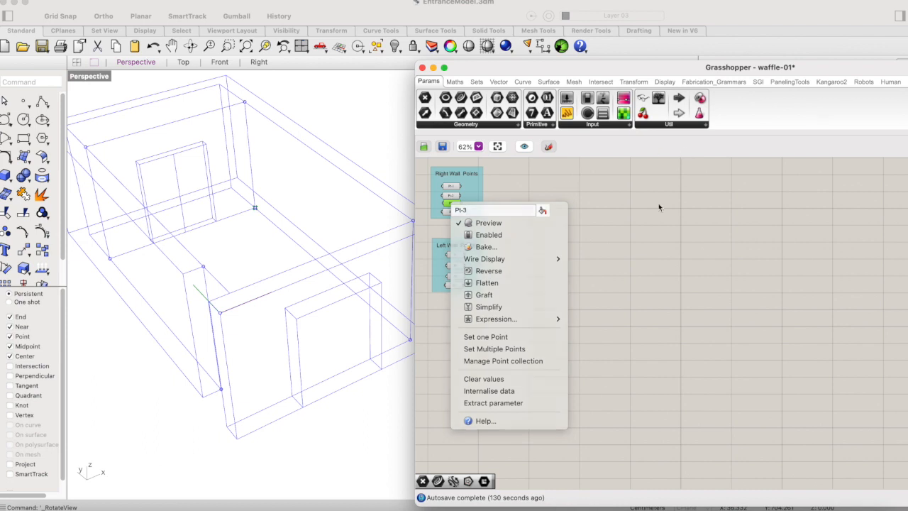
key(Return)
right_click(450, 212)
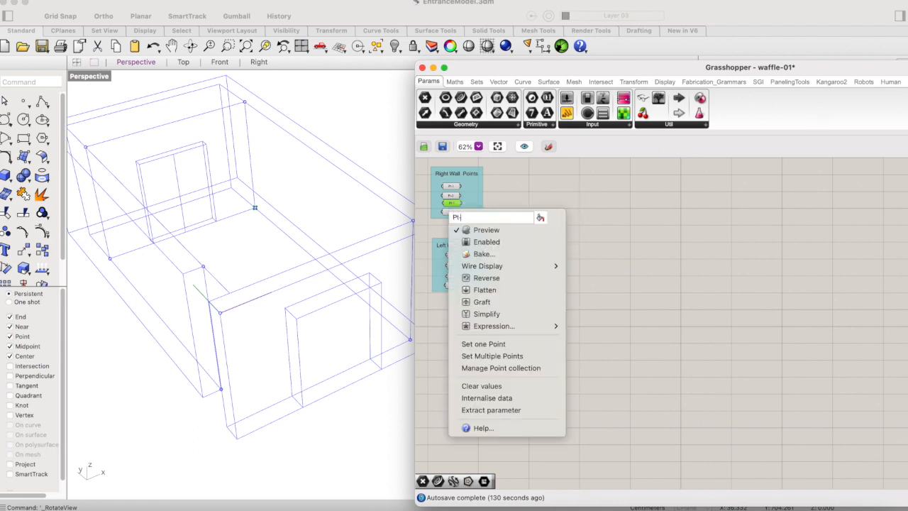
text(-4)
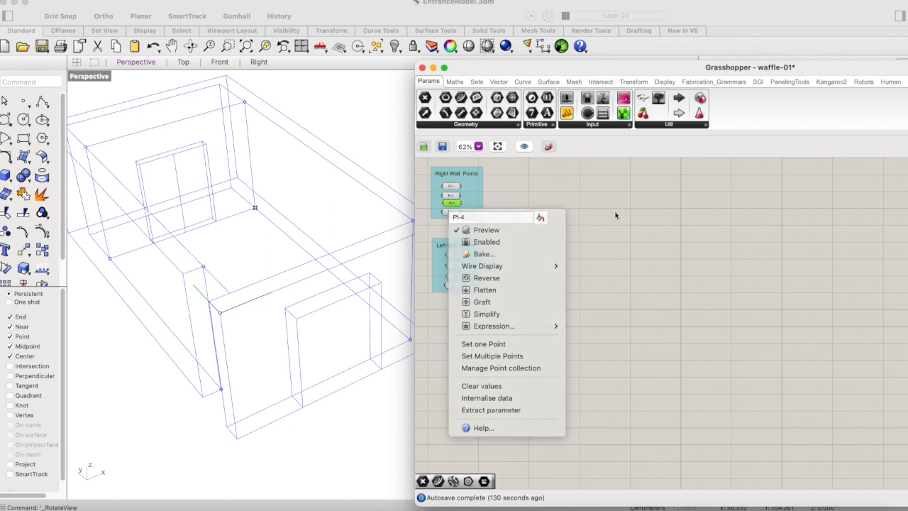
key(Return)
Rename the first two Point parameters in the Left Wall group Pt-1 and Pt-2
right_click(454, 254)
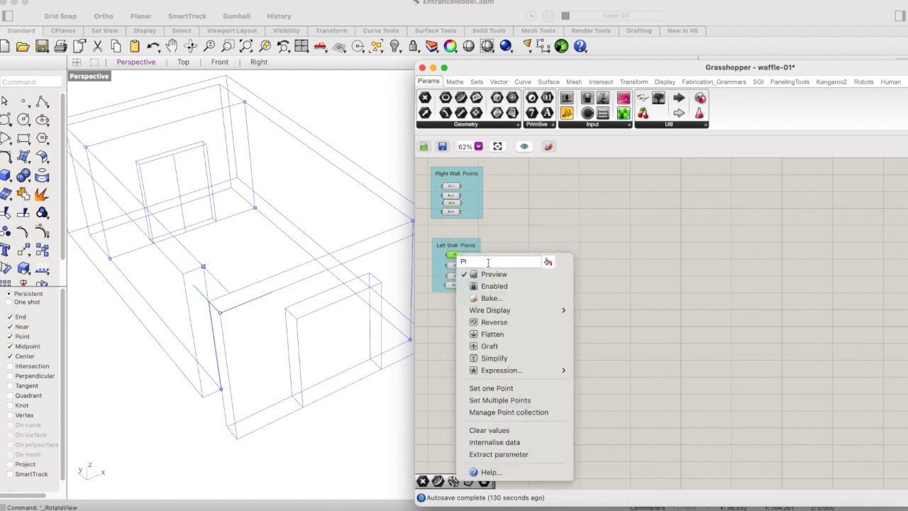
text(-1)
key(Return)
click(454, 266)
right_click(454, 268)
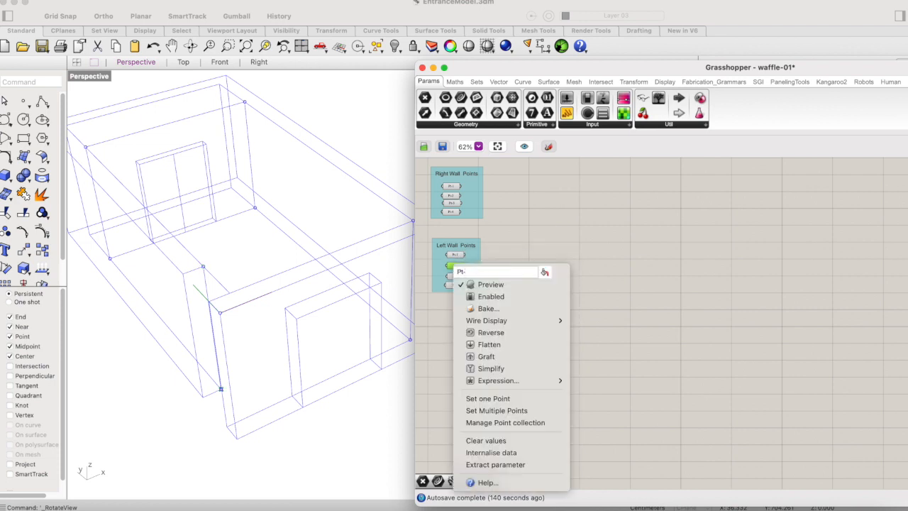
click(545, 212)
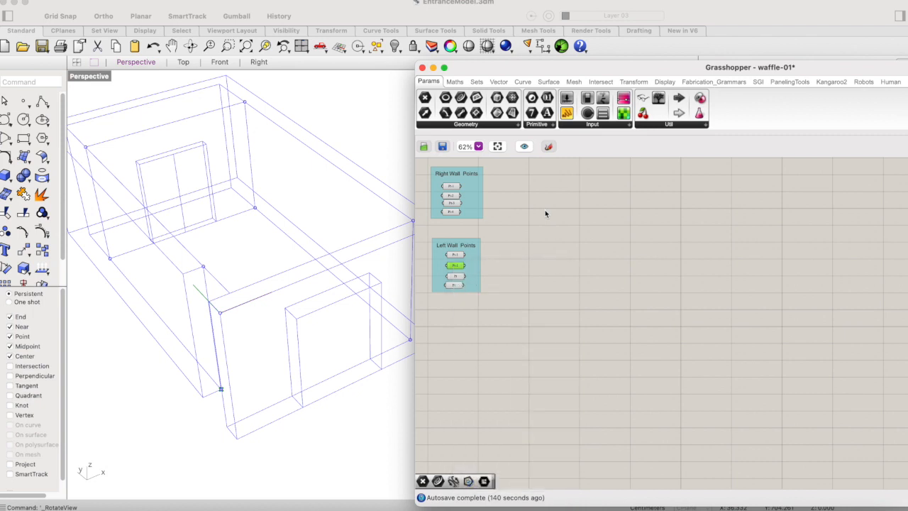
right_click(459, 270)
text(-1)
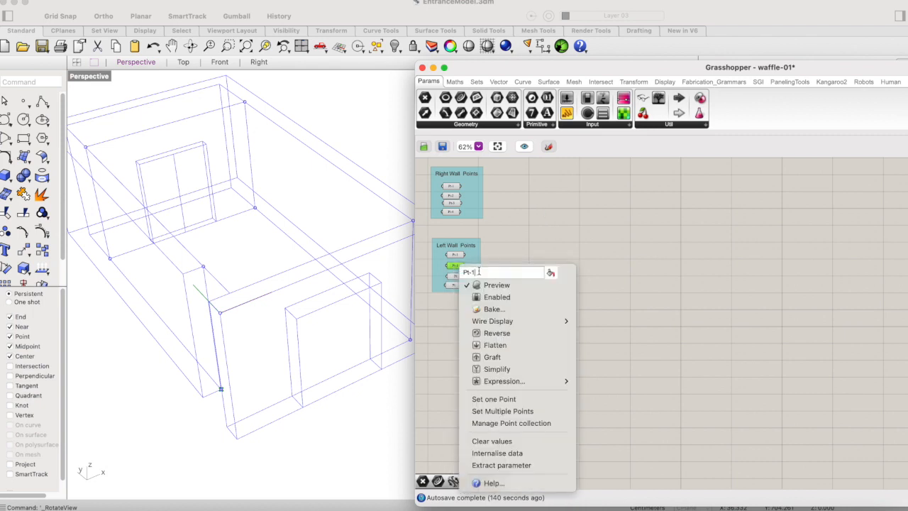
click(493, 244)
Rename the last two Point parameters in the Left Wall group Pt-3 and Pt-4
click(456, 276)
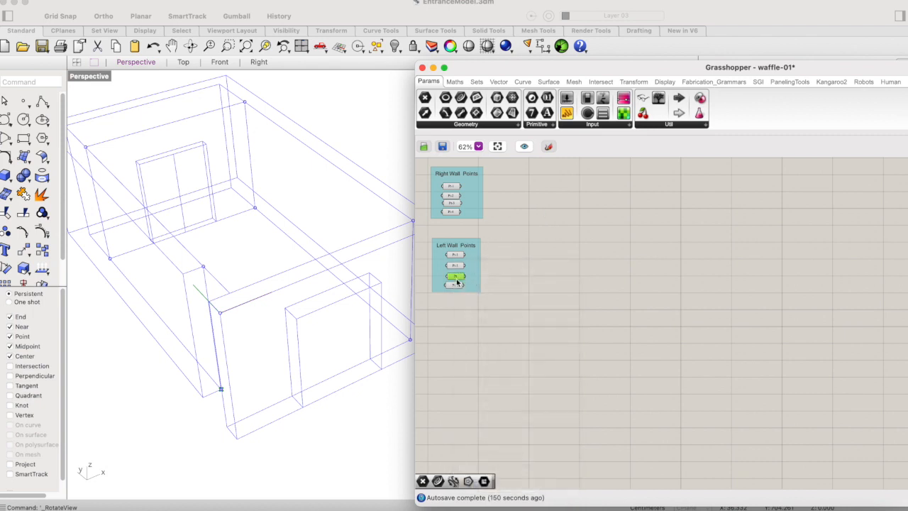
right_click(456, 280)
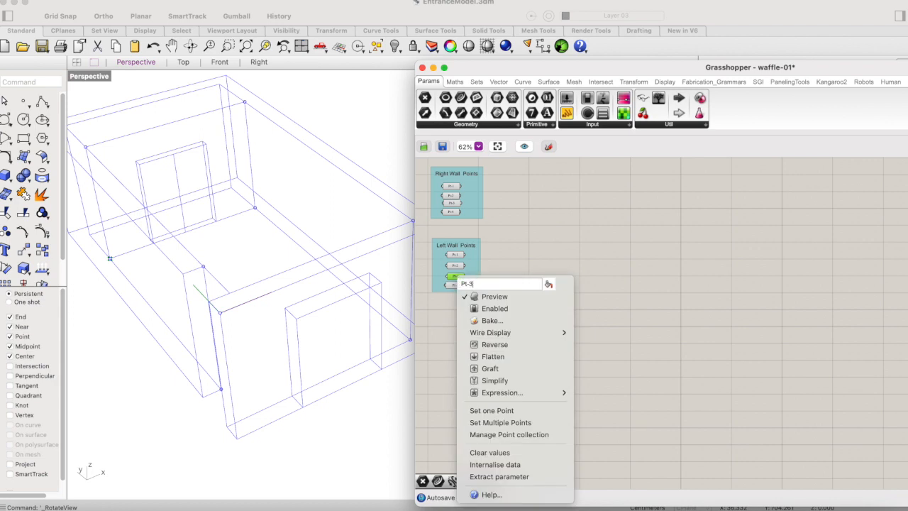
click(504, 248)
click(456, 285)
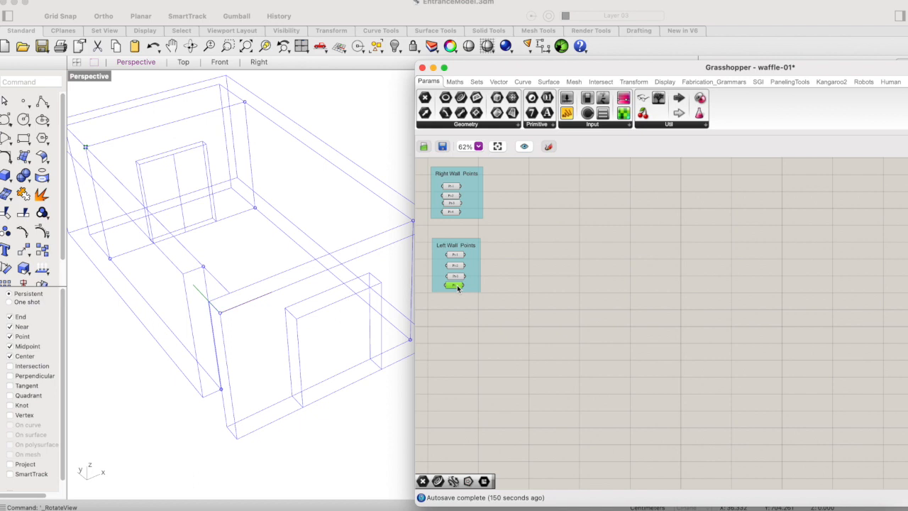
right_click(457, 286)
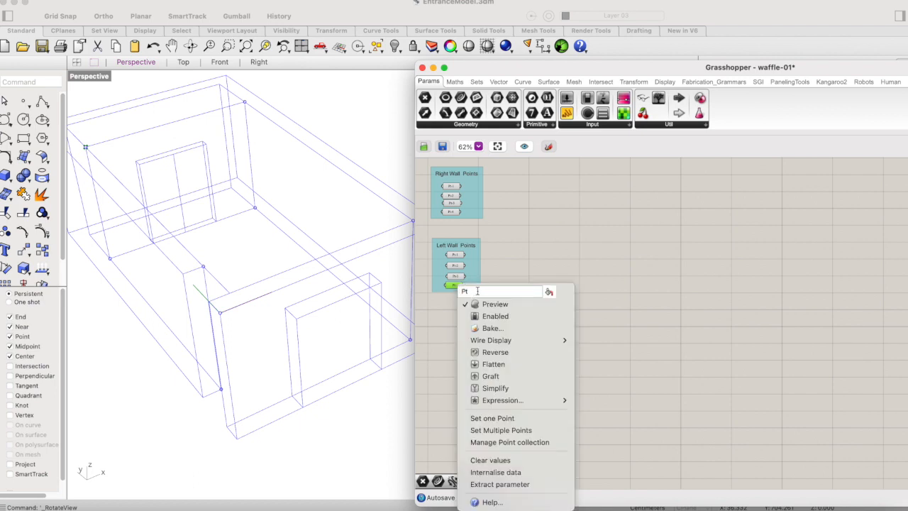
click(608, 202)
click(592, 227)
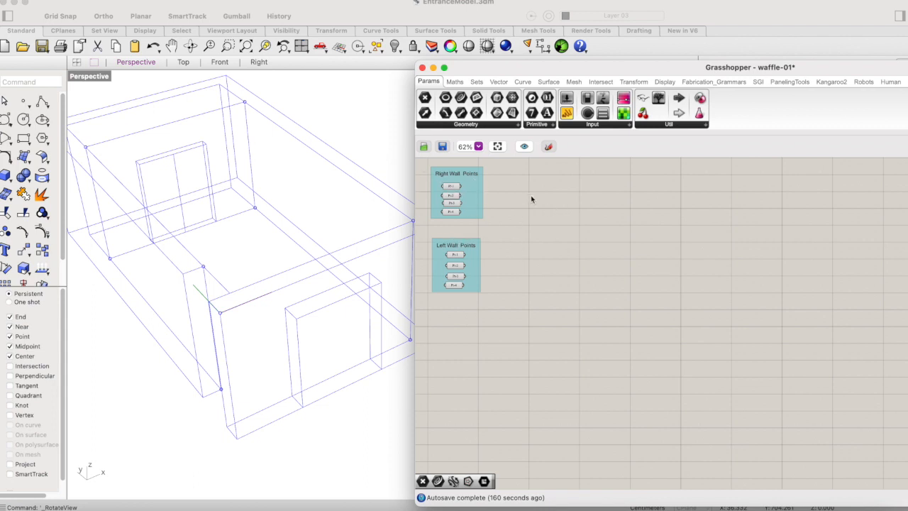
click(452, 195)
shift+click(454, 205)
click(468, 213)
double_click(621, 218)
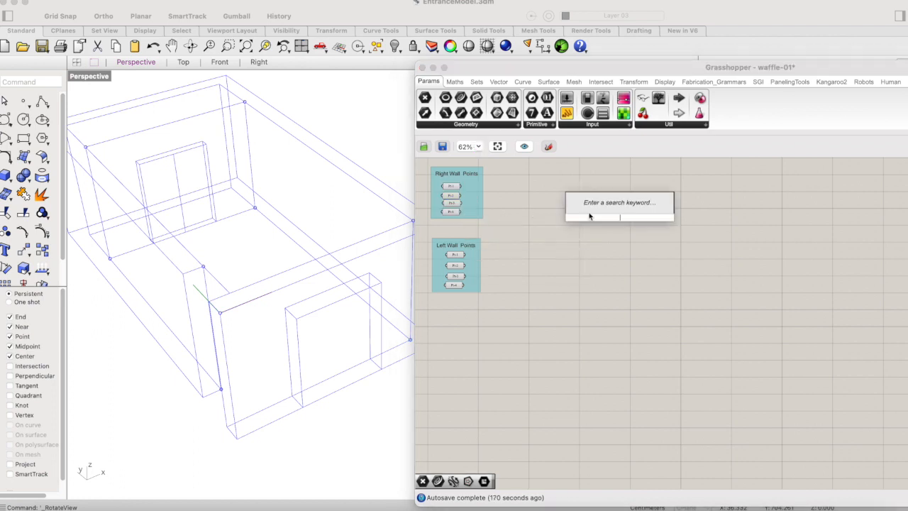
click(593, 175)
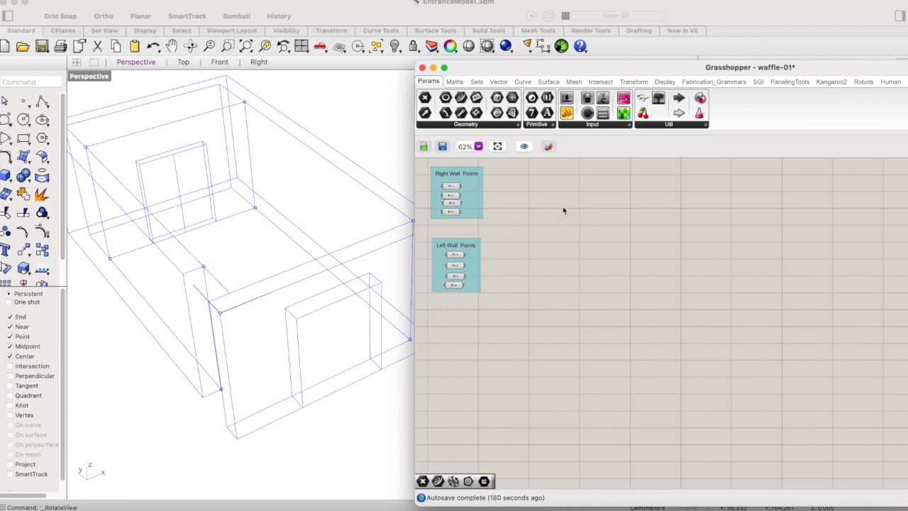
Add a Plane Surface component to the canvas beside the Right Wall Points group
double_click(514, 204)
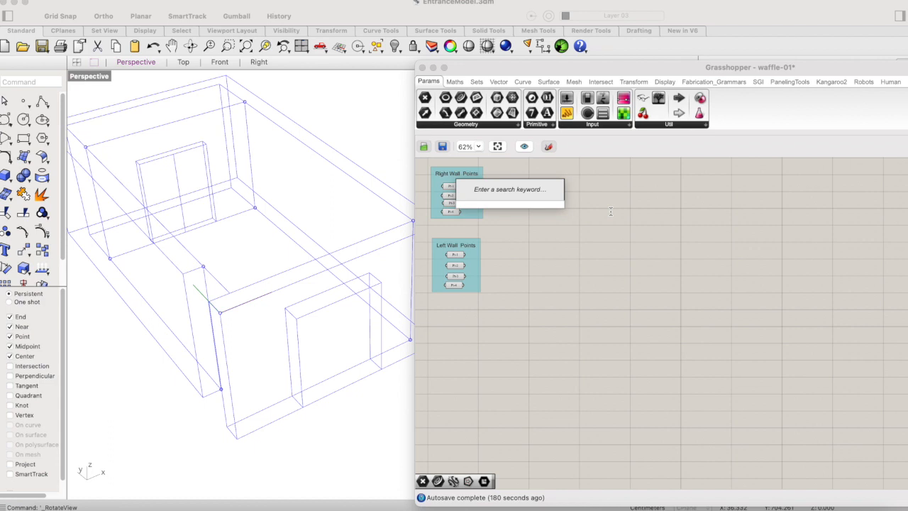
text(p)
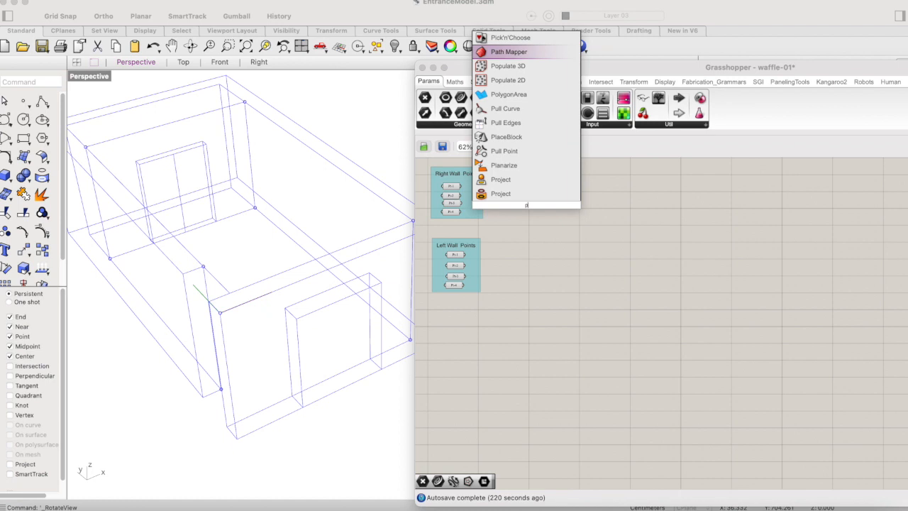
text(lane)
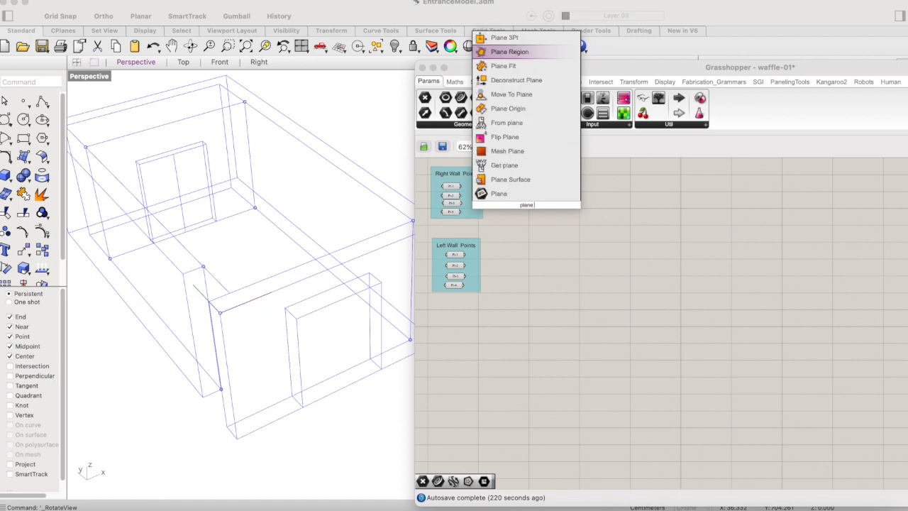
text( s)
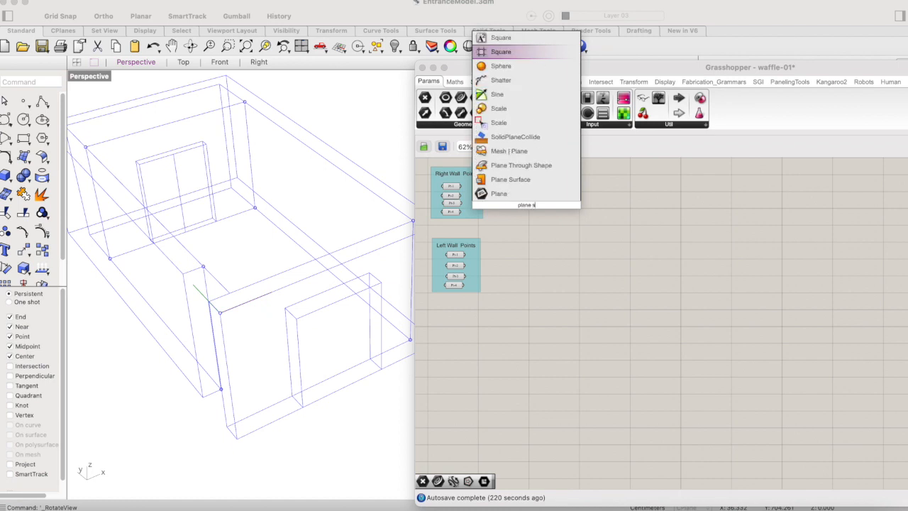
click(510, 180)
drag(527, 193, 530, 192)
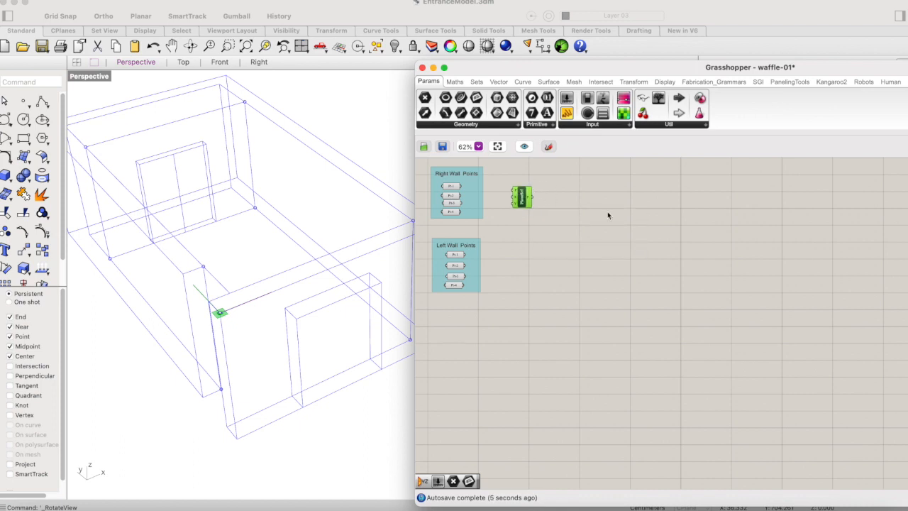
Enlarge the canvas view and reposition the Plane Surface component farther from the Right Wall Points group, leaving space between them
mouse_move(515, 192)
right_drag(498, 184, 548, 197)
scroll(590, 220, up, 3)
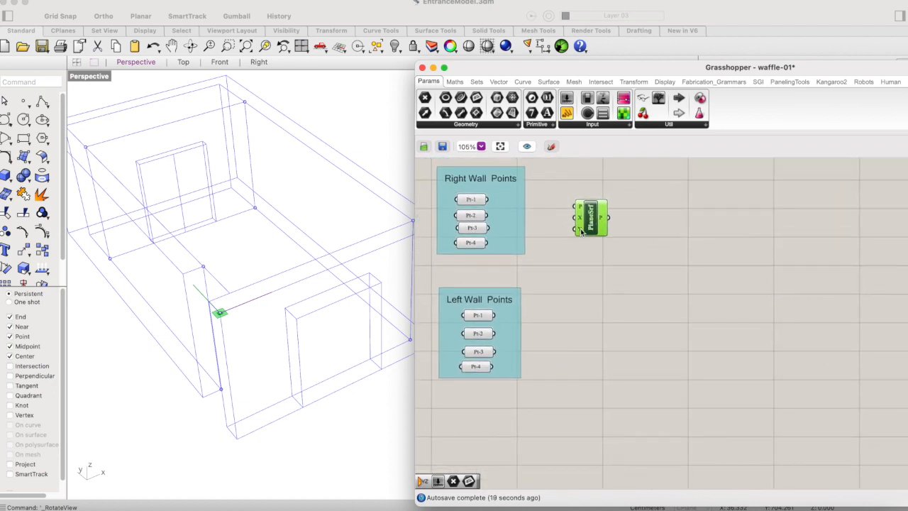
mouse_move(580, 207)
drag(583, 221, 661, 221)
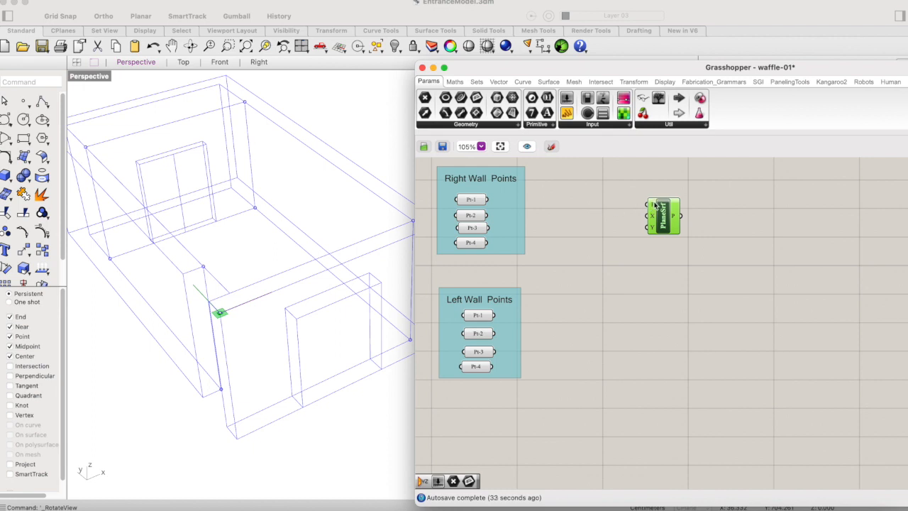
mouse_move(655, 206)
drag(655, 205, 609, 205)
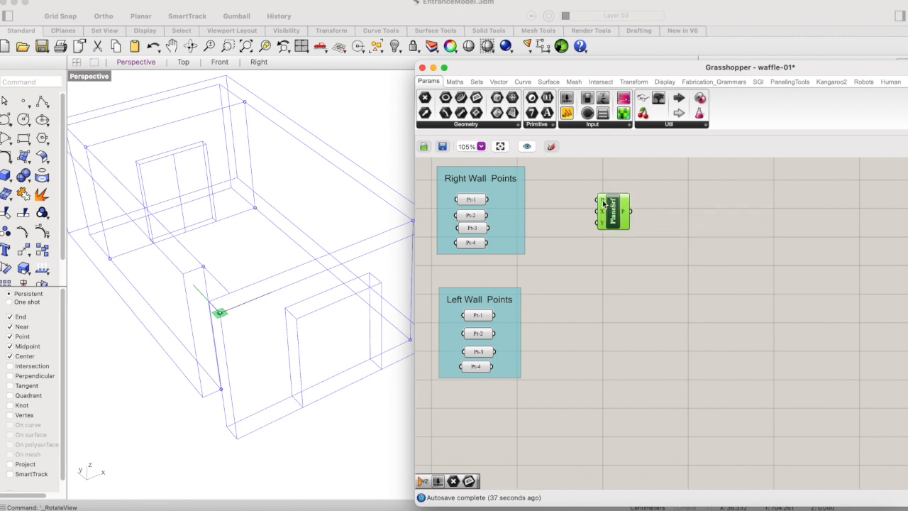
mouse_move(602, 204)
Shift the Grasshopper window aside to uncover the whole entrance model and check it in the four-viewport layout before restoring Perspective
drag(501, 69, 612, 74)
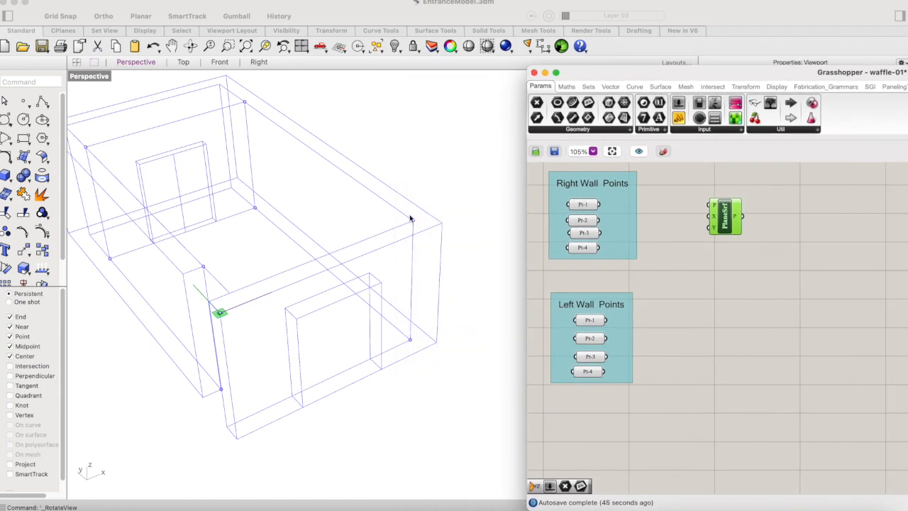
double_click(91, 78)
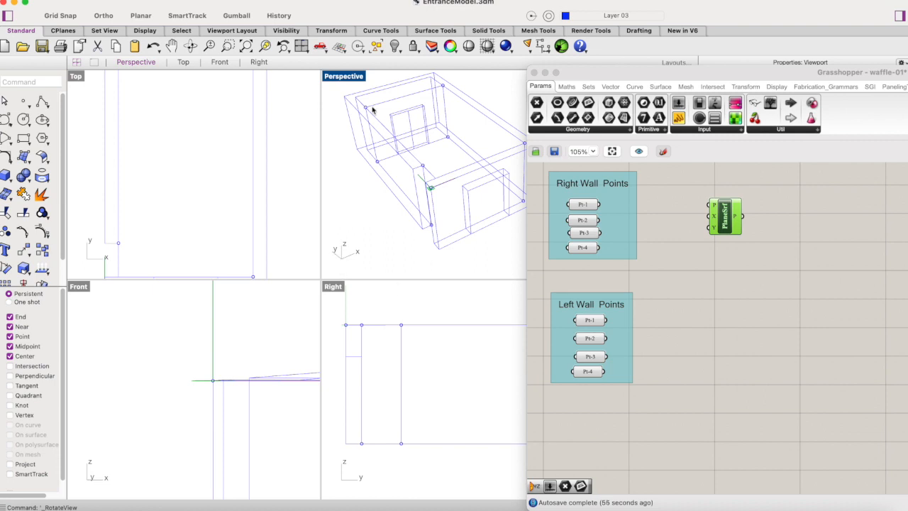
double_click(350, 78)
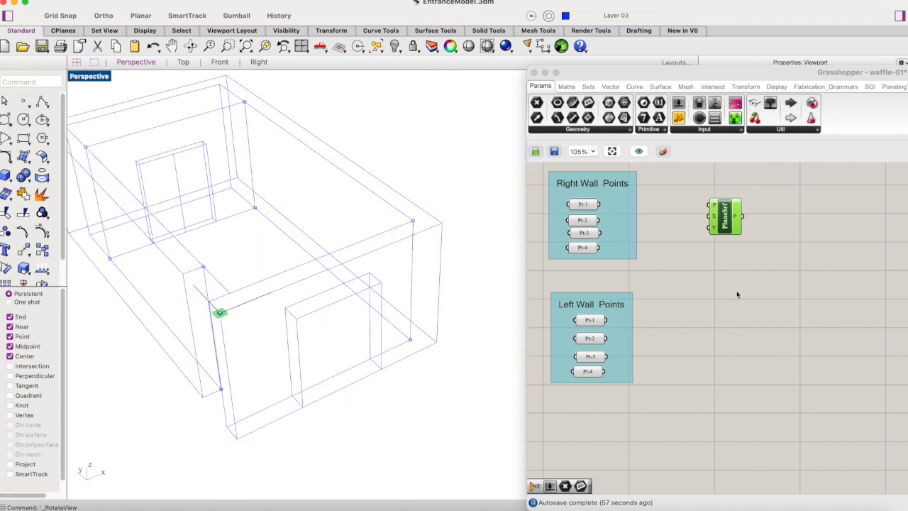
Add a YZ Plane component, connect its output to the Plane Surface's P input, and align it between the Right Wall group and Plane Surface
double_click(690, 289)
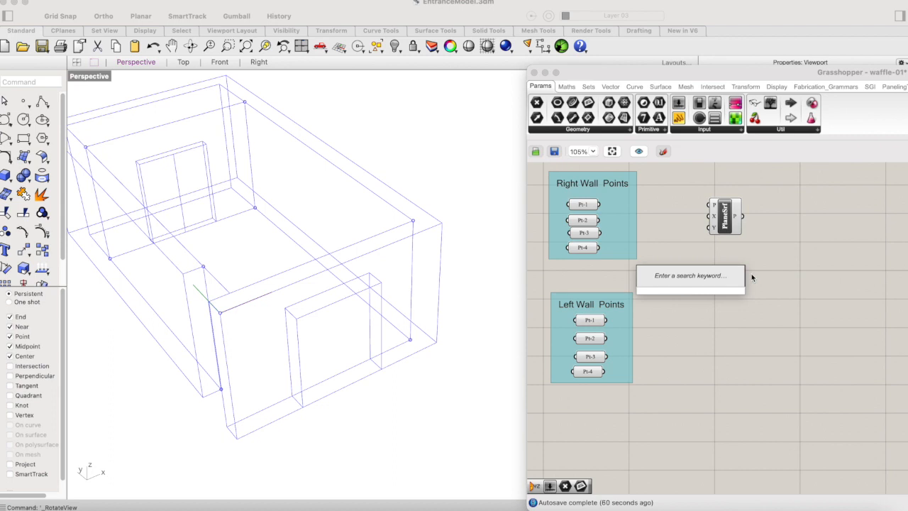
text(yz)
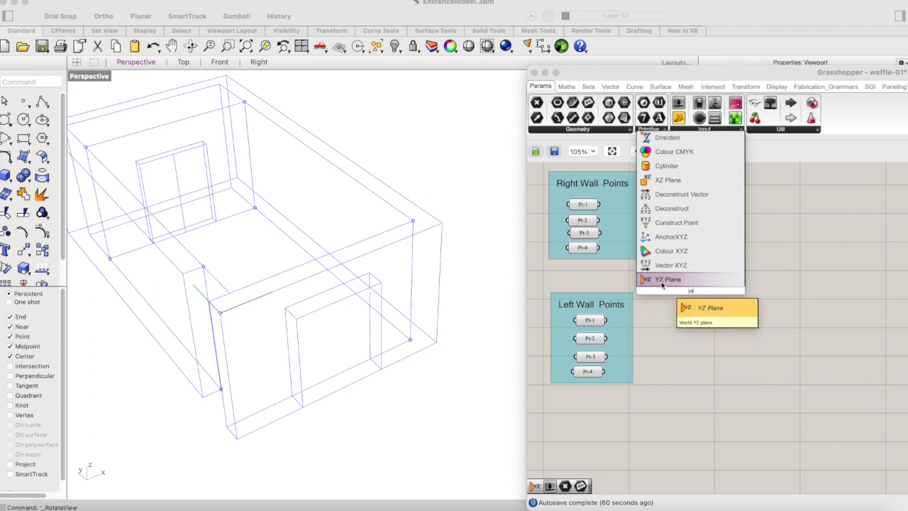
click(659, 284)
drag(692, 291, 712, 205)
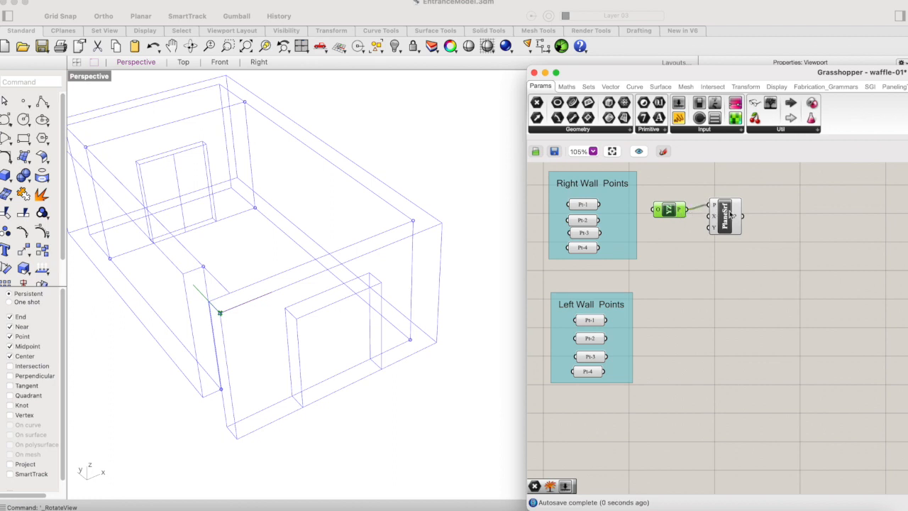
click(722, 214)
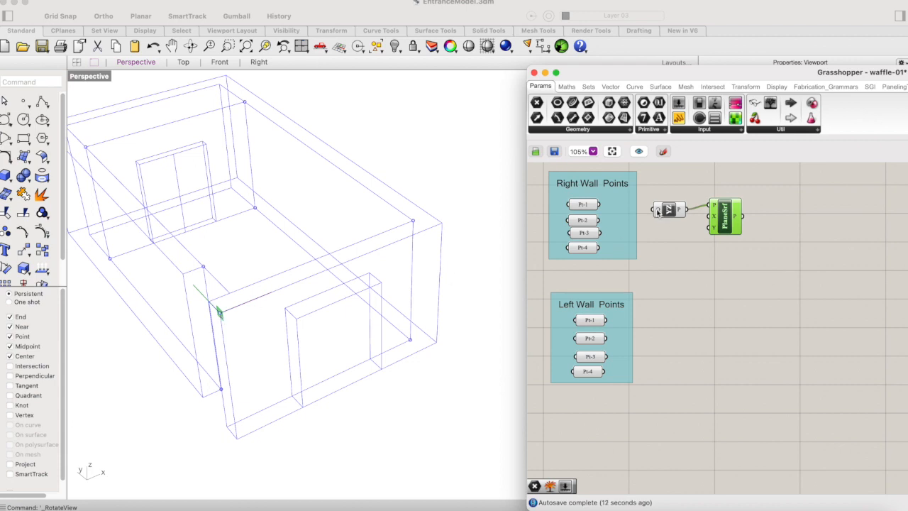
mouse_move(657, 211)
drag(677, 211, 682, 207)
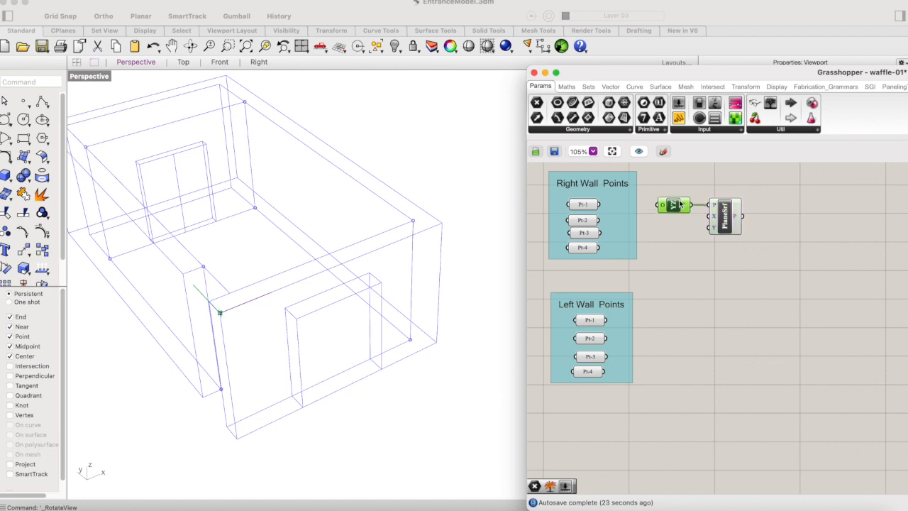
Rename the Plane Surface component's X input to Y and its Y input to Z
right_click(716, 220)
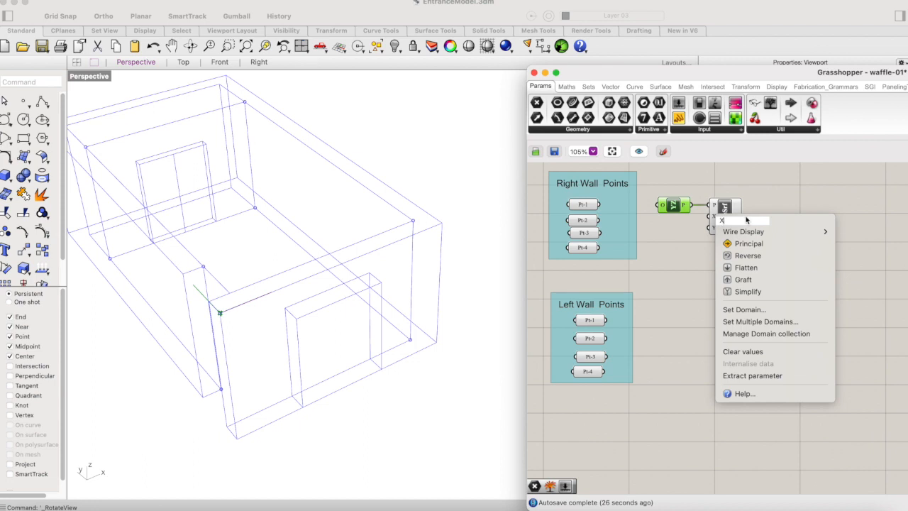
click(742, 205)
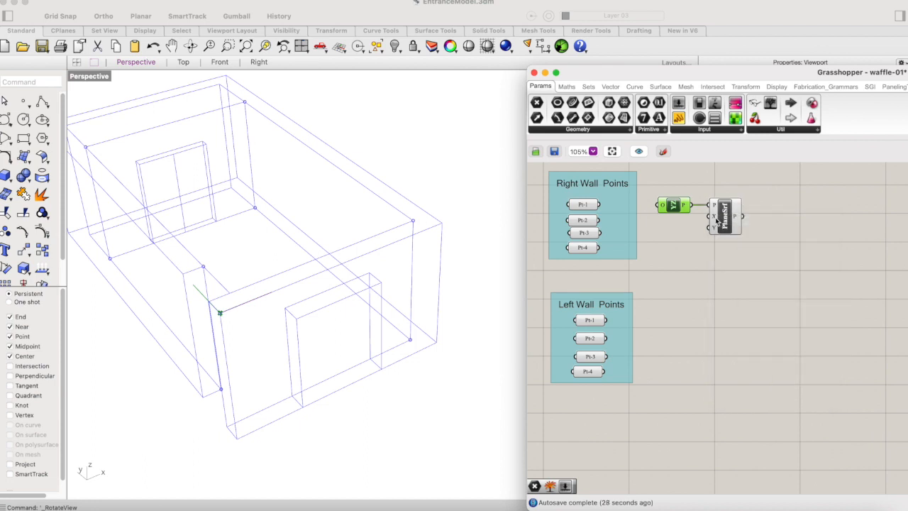
mouse_move(718, 221)
right_click(714, 216)
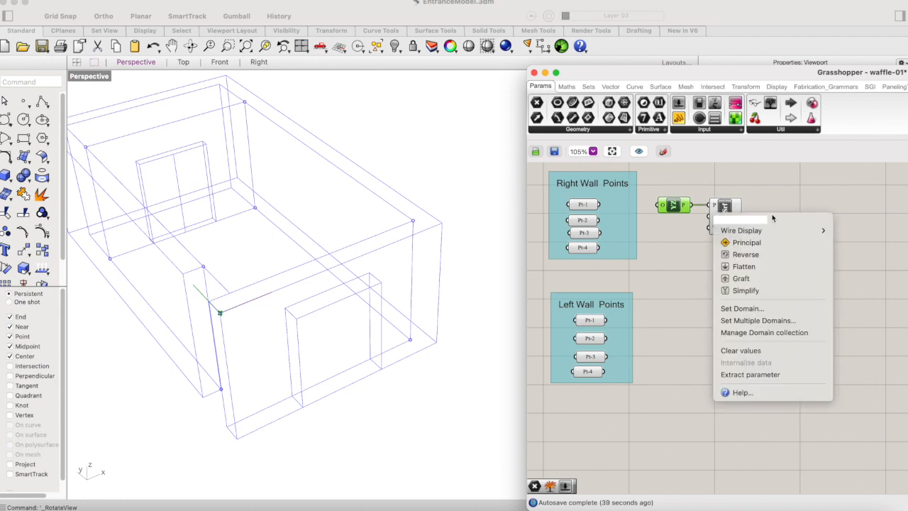
click(715, 229)
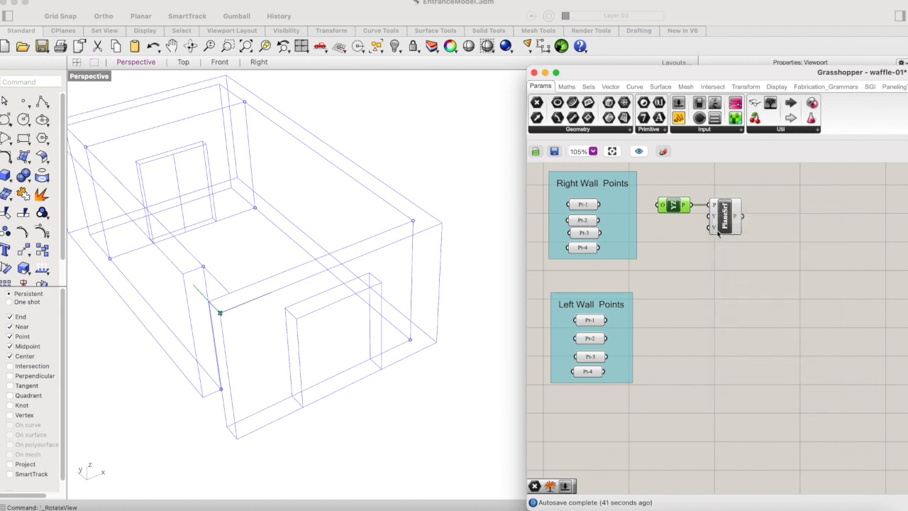
mouse_move(714, 229)
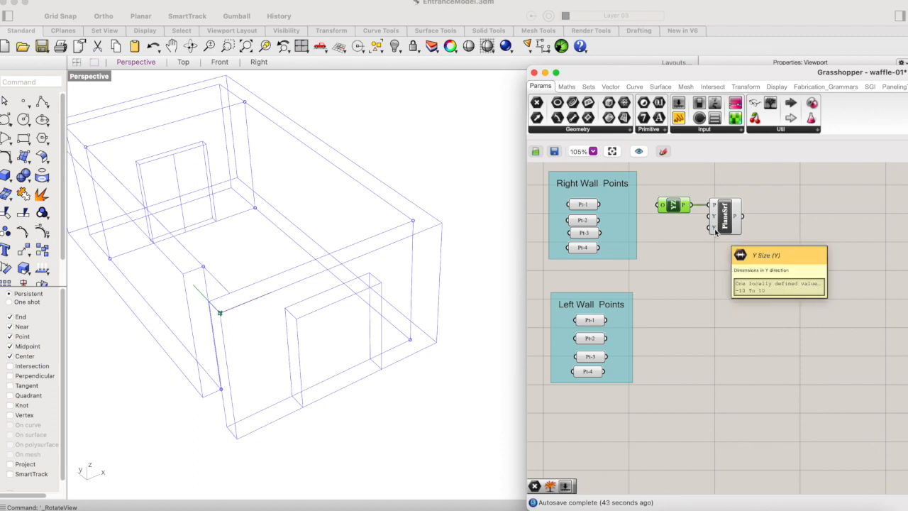
right_click(716, 229)
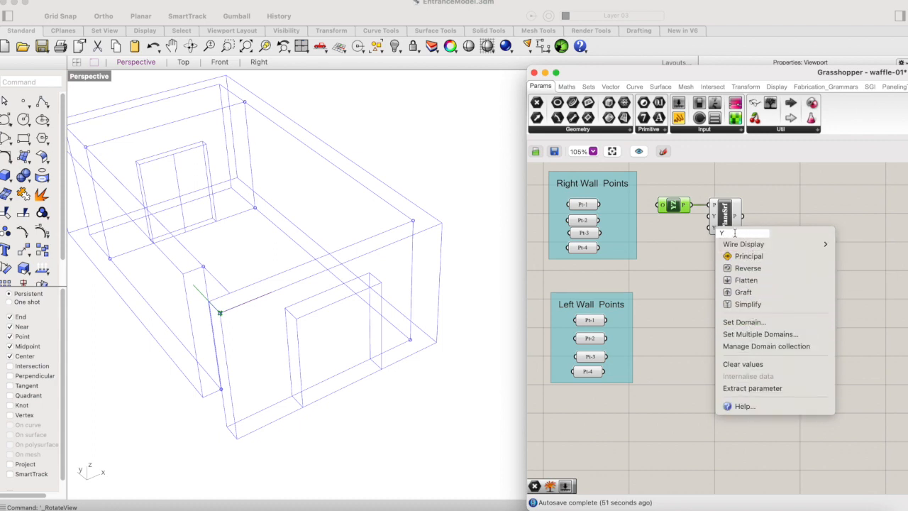
key(BackSpace)
key(Return)
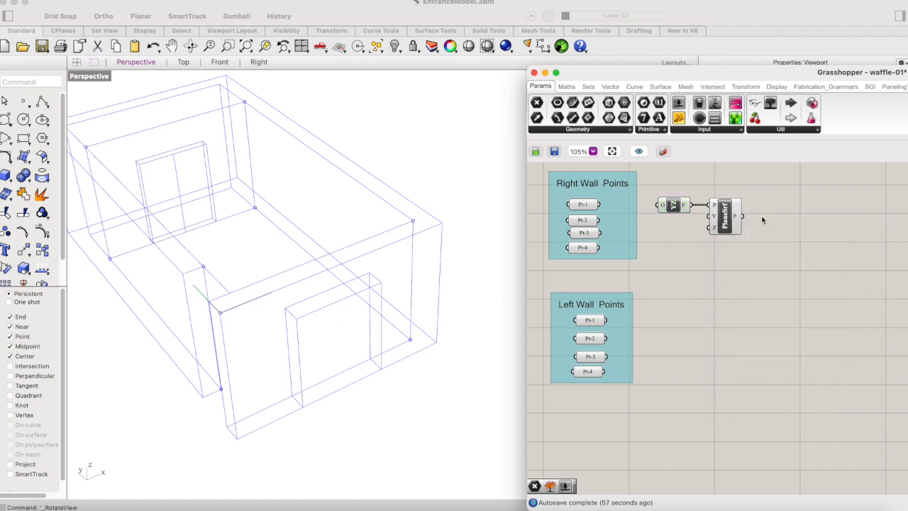
Connect the Right Wall group's Pt-1 to the origin input of the YZ Plane component
click(725, 221)
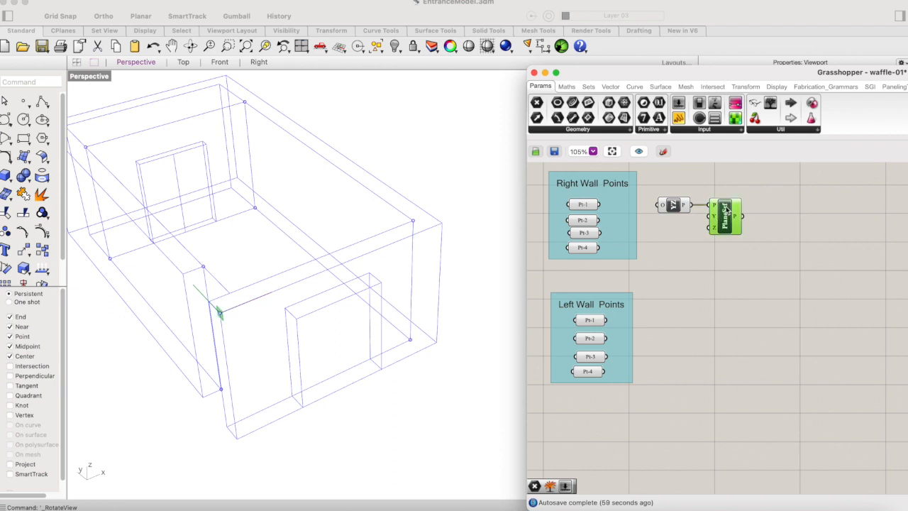
click(673, 206)
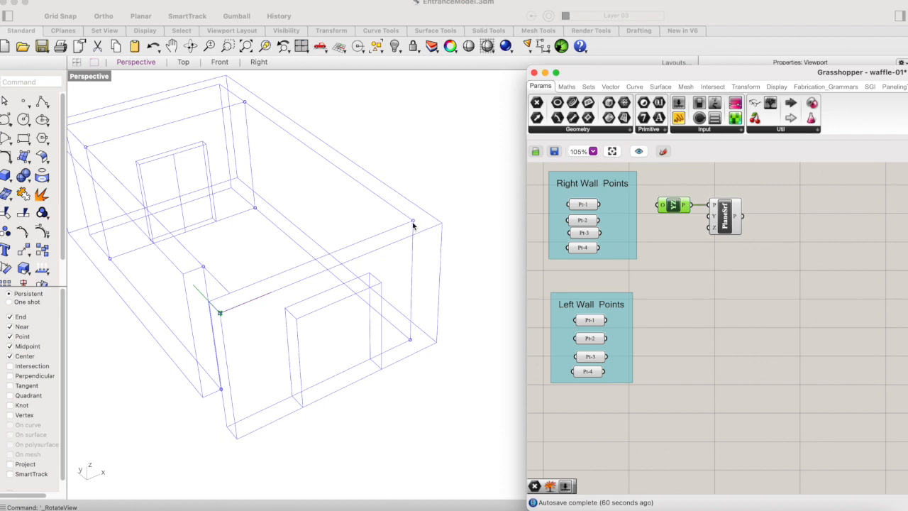
click(577, 206)
drag(599, 204, 661, 205)
Examine the YZ Plane component's preview at the right wall's upper corner in the Perspective viewport
click(673, 205)
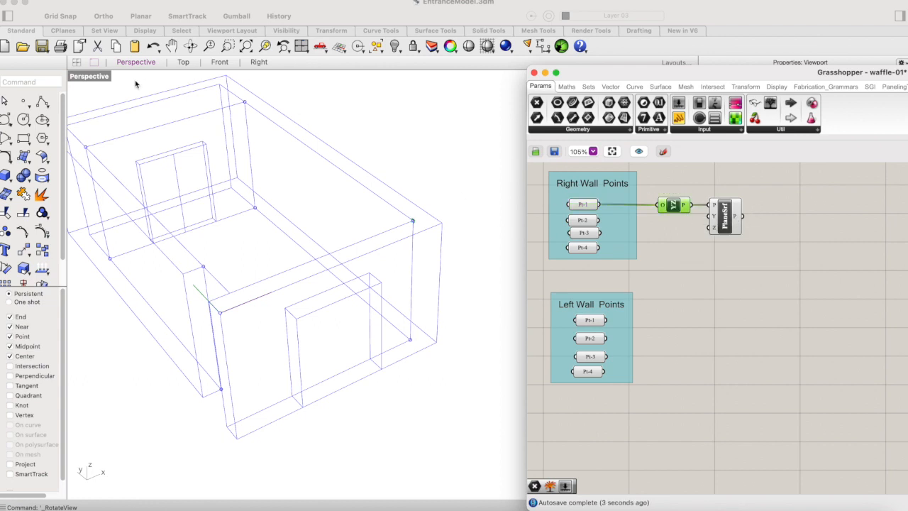
click(190, 46)
drag(426, 156, 471, 199)
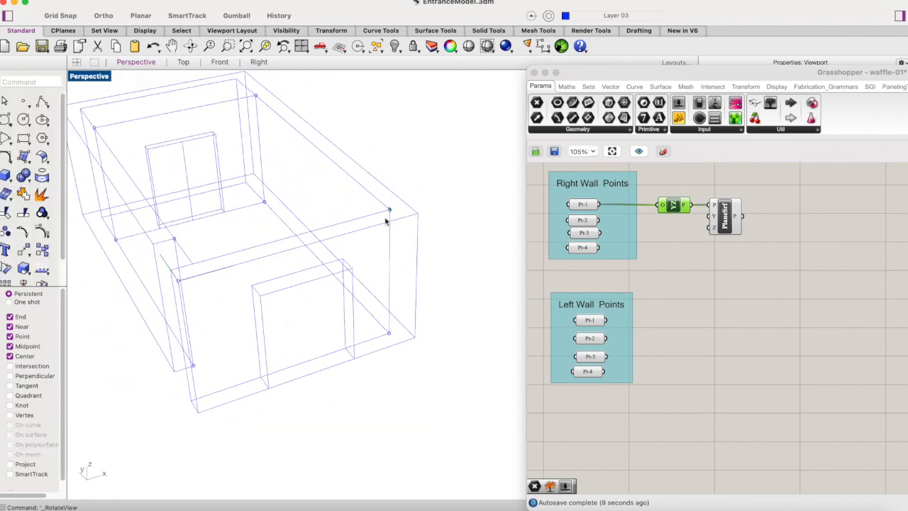
scroll(387, 219, up, 5)
scroll(396, 192, down, 6)
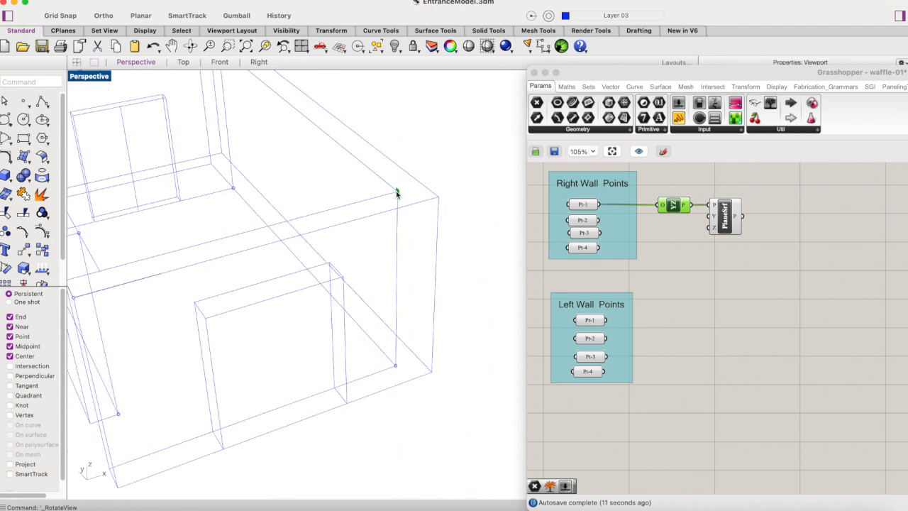
scroll(468, 198, down, 3)
scroll(468, 196, up, 2)
scroll(468, 196, down, 1)
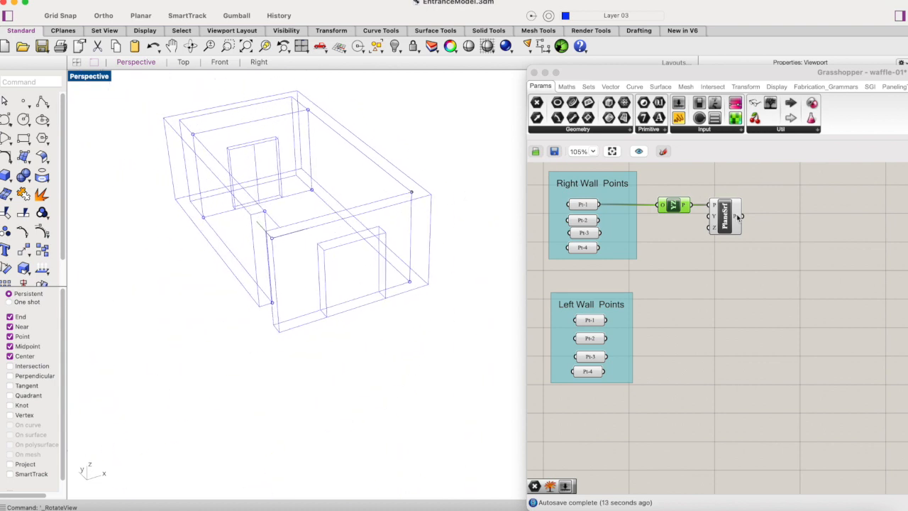
Move the Plane Surface component slightly farther away from the YZ Plane component
drag(725, 221, 733, 222)
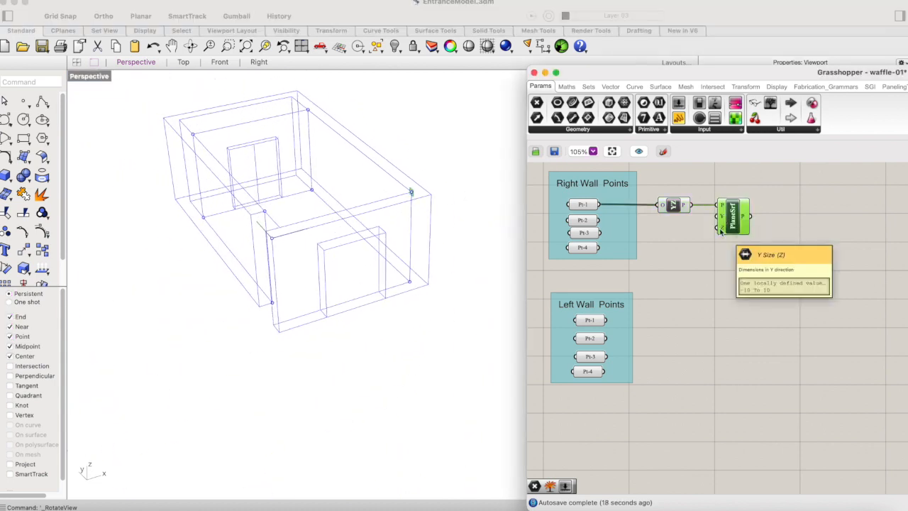
drag(737, 219, 742, 218)
scroll(672, 262, right, 2)
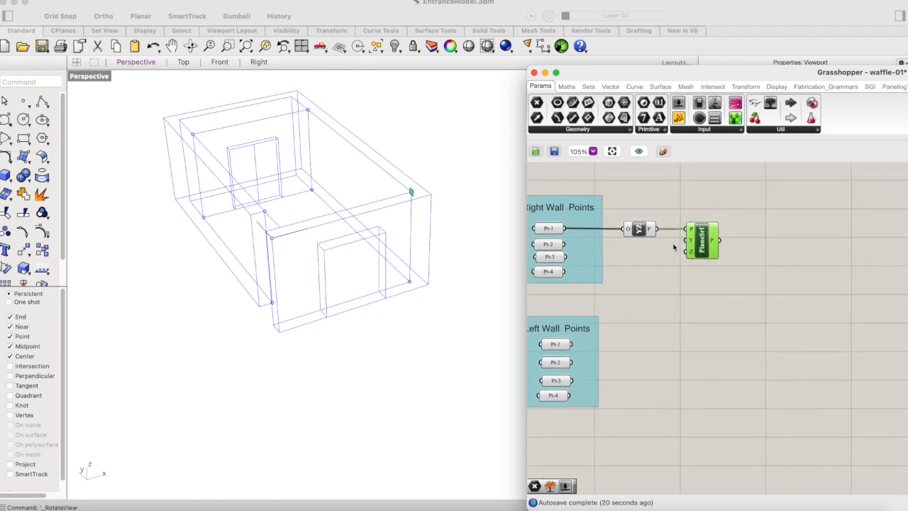
Add a number slider with a value of 1000 to the canvas below the YZ Plane component
click(668, 278)
double_click(675, 280)
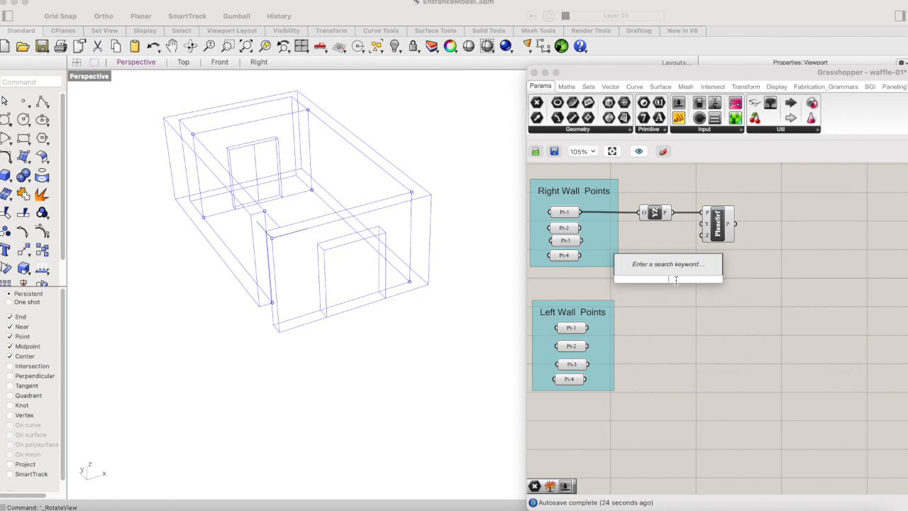
text(num)
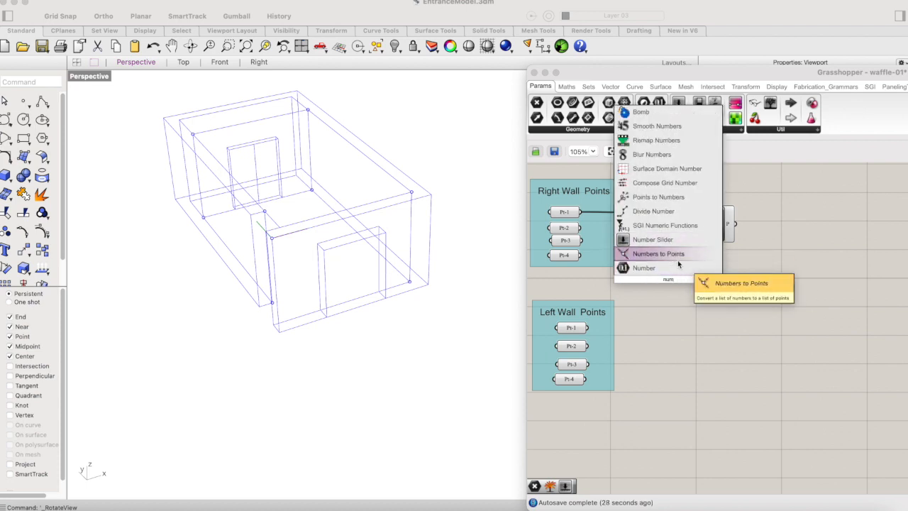
key(BackSpace)
key(BackSpace)
key(BackSpace)
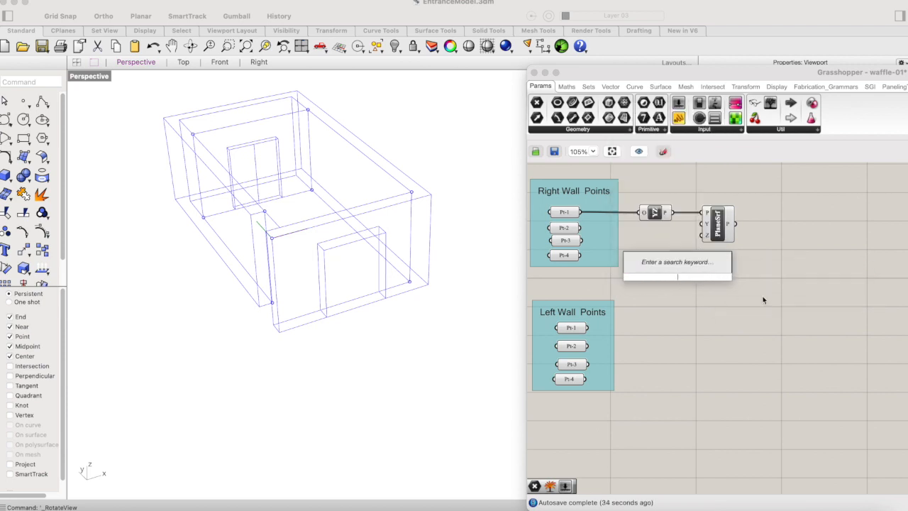
text(1000)
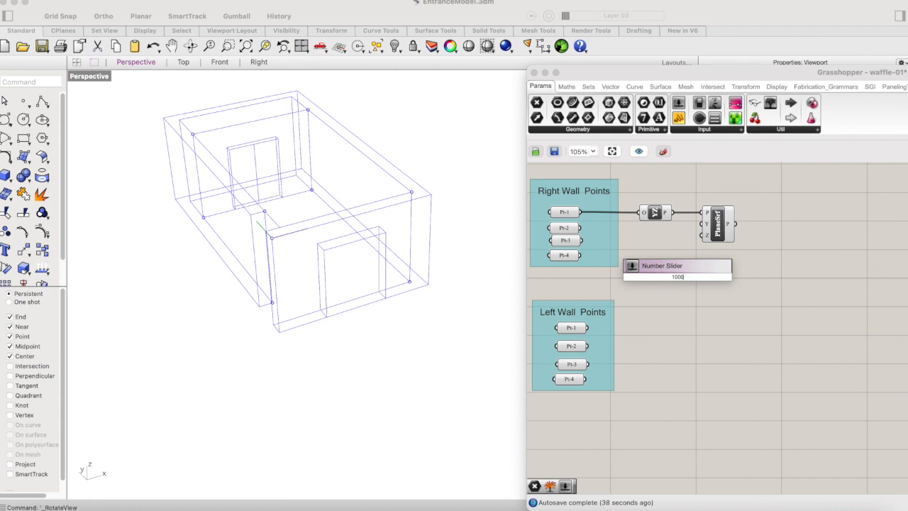
key(Return)
key(Return)
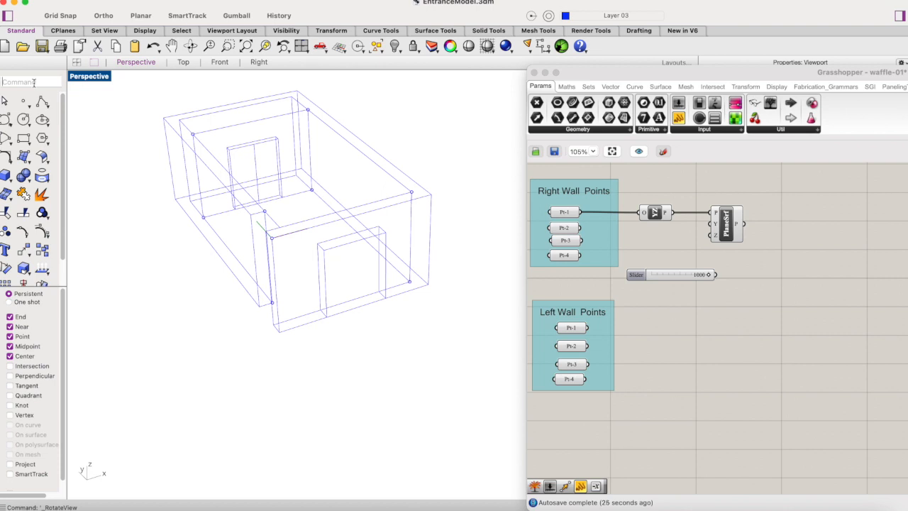
Measure the distance between the right wall's two upper corner points in the Perspective viewport
text(d)
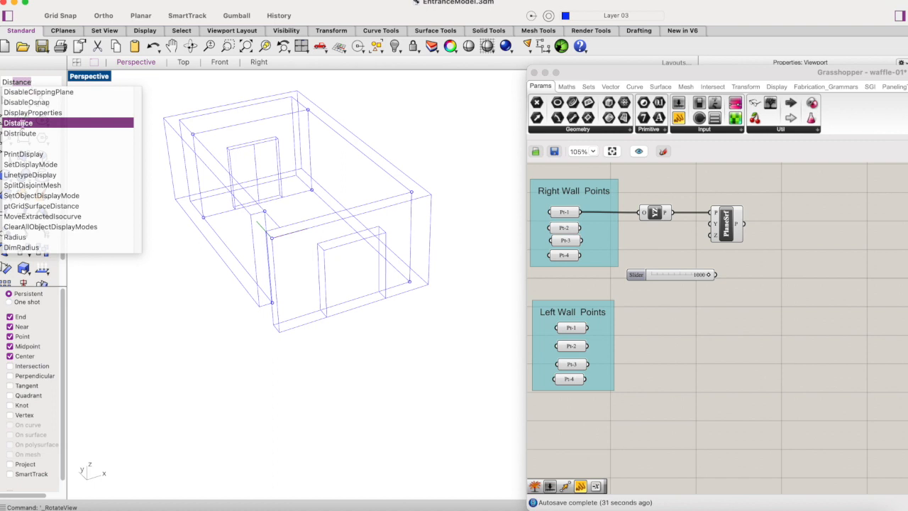
click(29, 123)
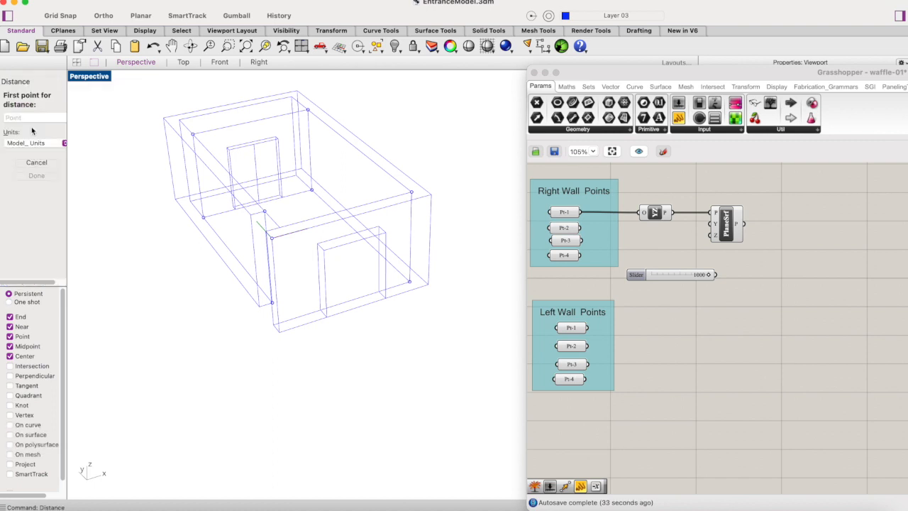
click(412, 192)
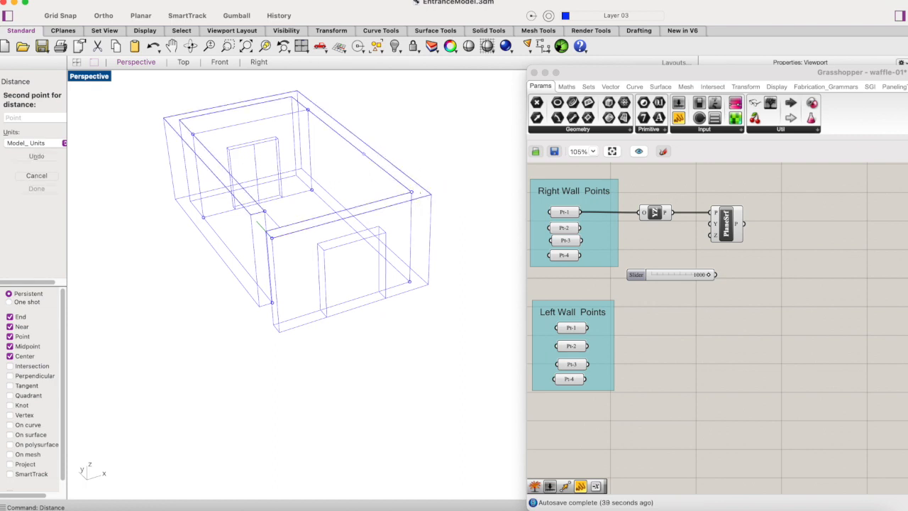
click(308, 110)
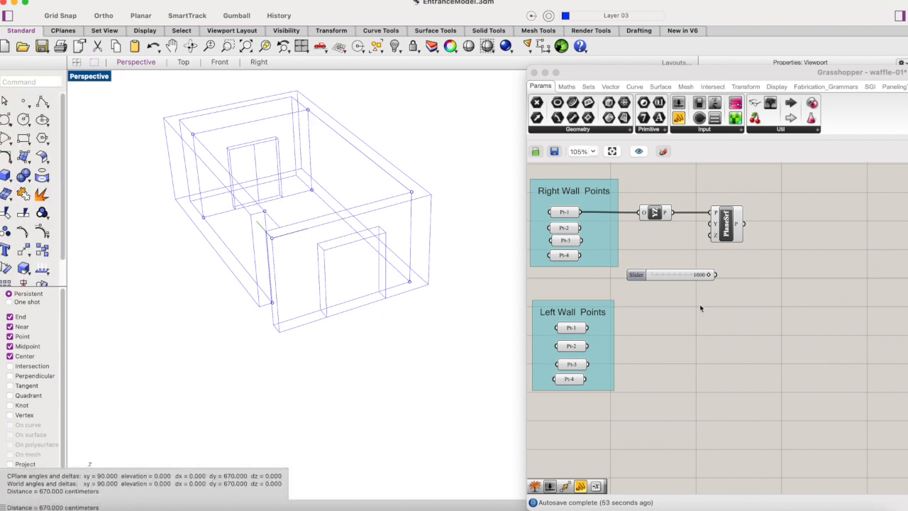
Set the number slider to 670 and connect it to the Plane Surface component's Y input
click(695, 278)
double_click(688, 275)
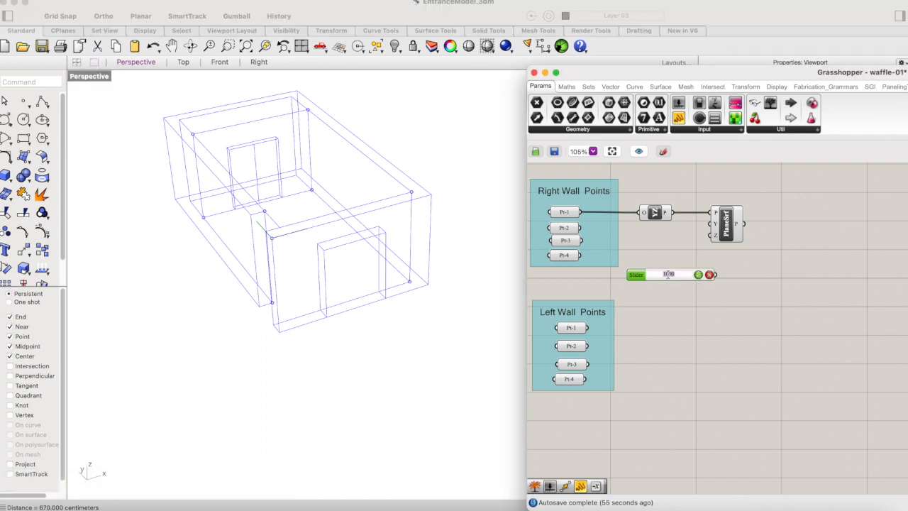
text(670)
click(699, 275)
click(731, 277)
drag(716, 275, 716, 224)
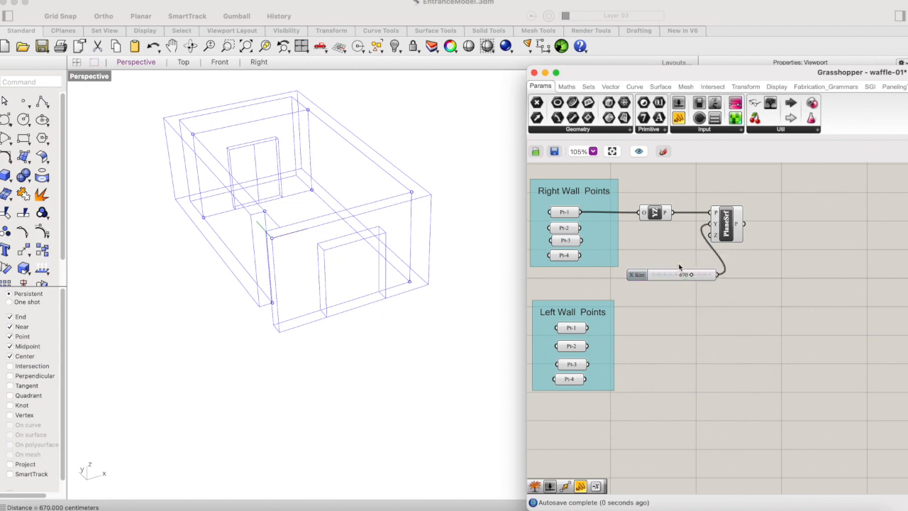
Measure the right wall's height from the front lower corner point to the upper one above it
click(32, 80)
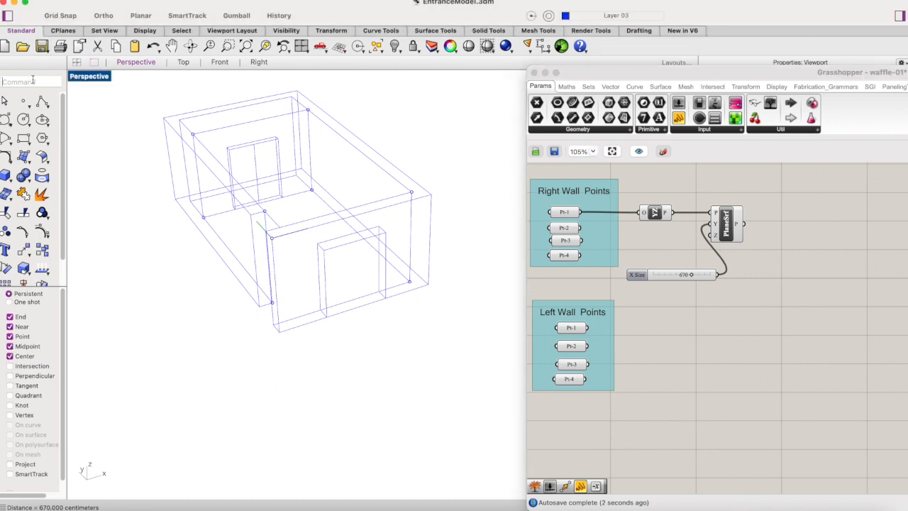
text(Distance)
key(Return)
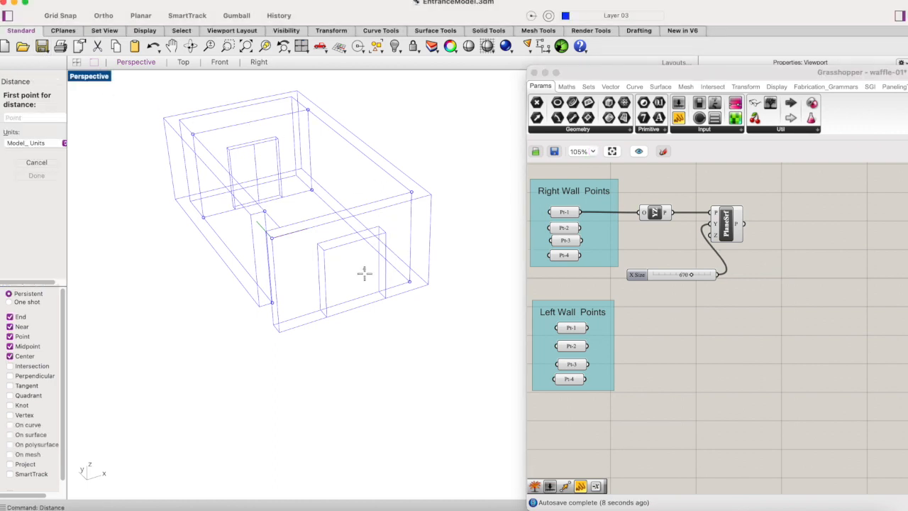
click(411, 282)
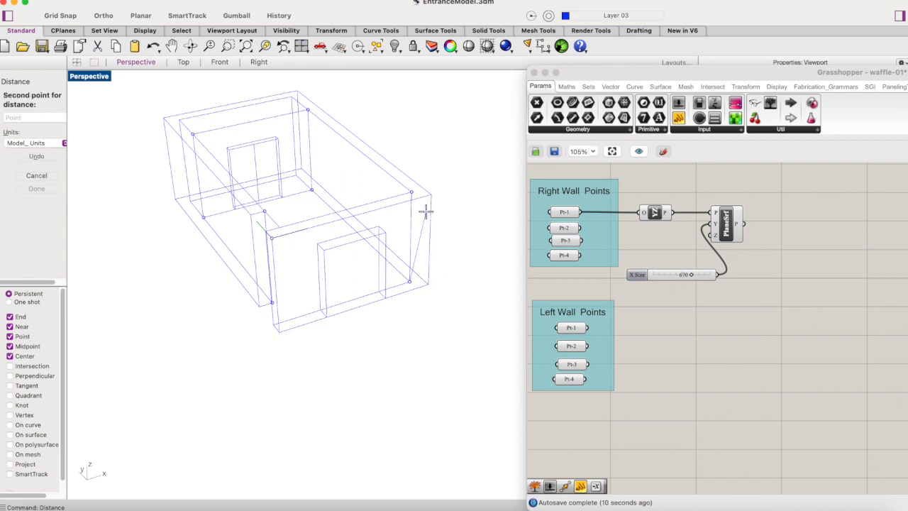
click(410, 192)
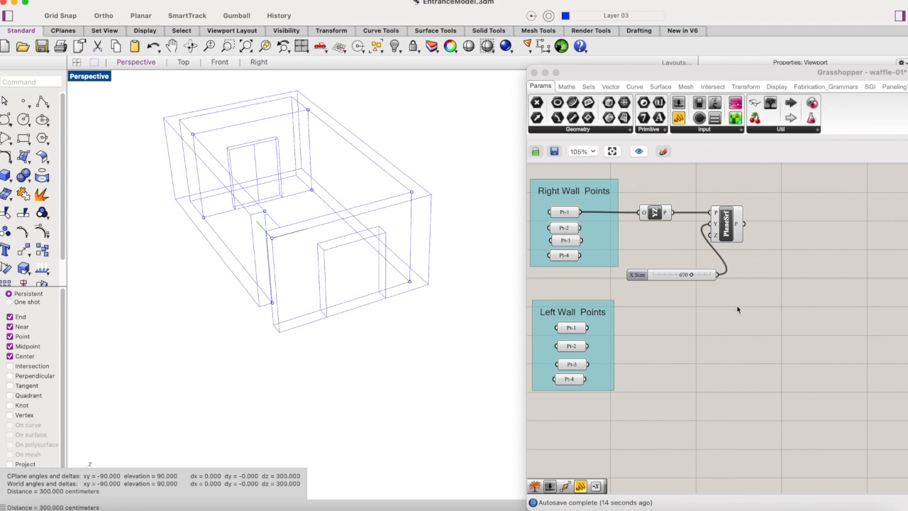
Duplicate the number slider, set the copy to 300 and connect it to the Plane Surface component's Z input
double_click(694, 302)
click(663, 275)
key(super+v)
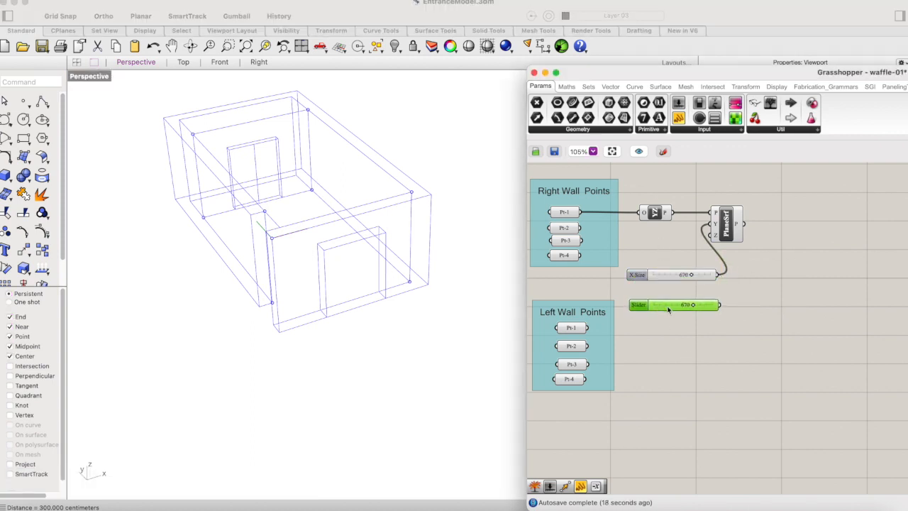
double_click(682, 306)
text(300)
key(Return)
click(754, 300)
drag(720, 305, 715, 247)
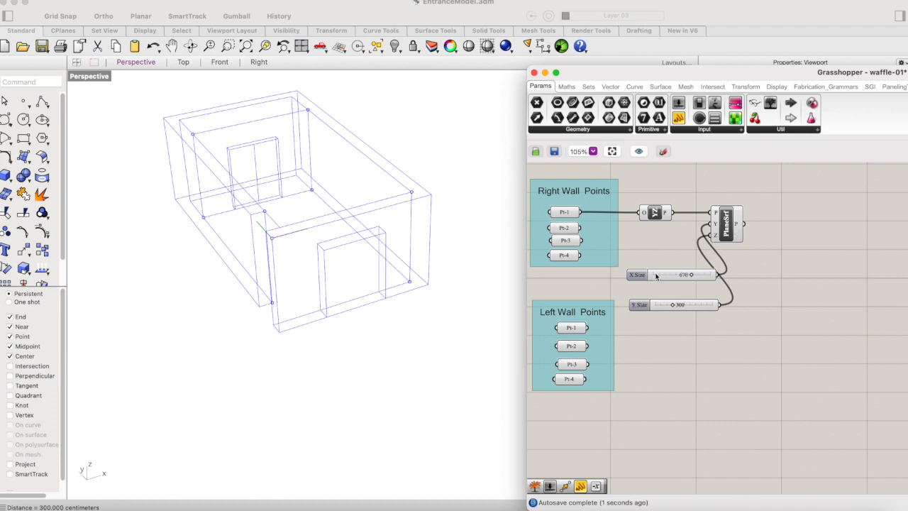
Examine the plane surface preview in the Perspective viewport relative to the right wall and the axis origin point
click(736, 222)
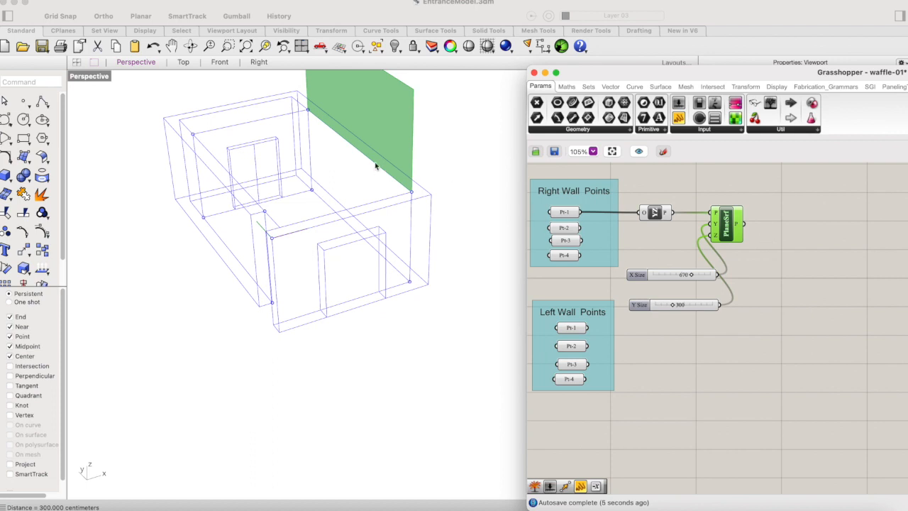
click(170, 45)
drag(392, 194, 357, 279)
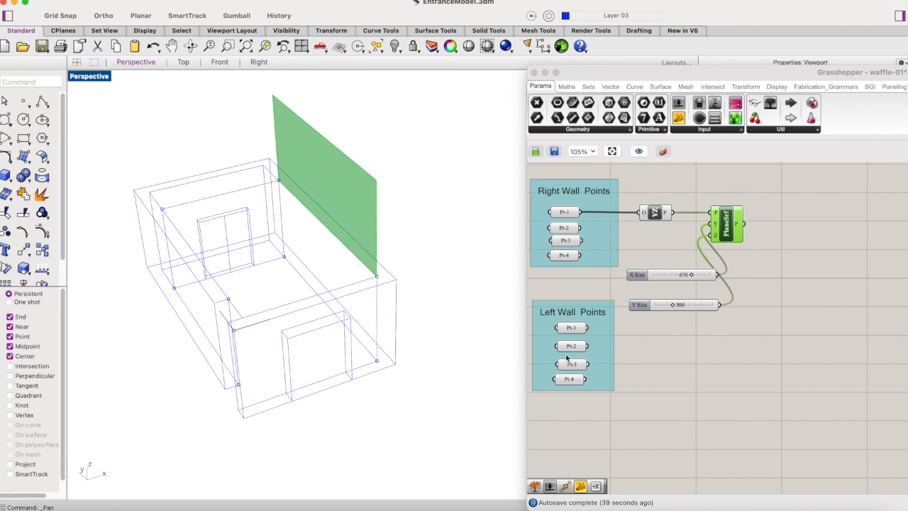
click(236, 332)
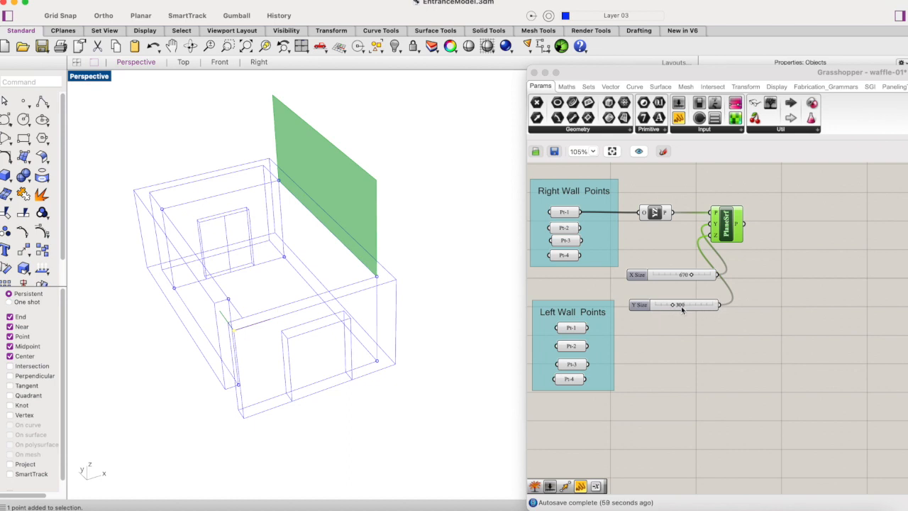
Add a Negative component and route the 300 slider through it into the Plane Surface component's Z input
mouse_move(682, 309)
double_click(684, 326)
text(neg)
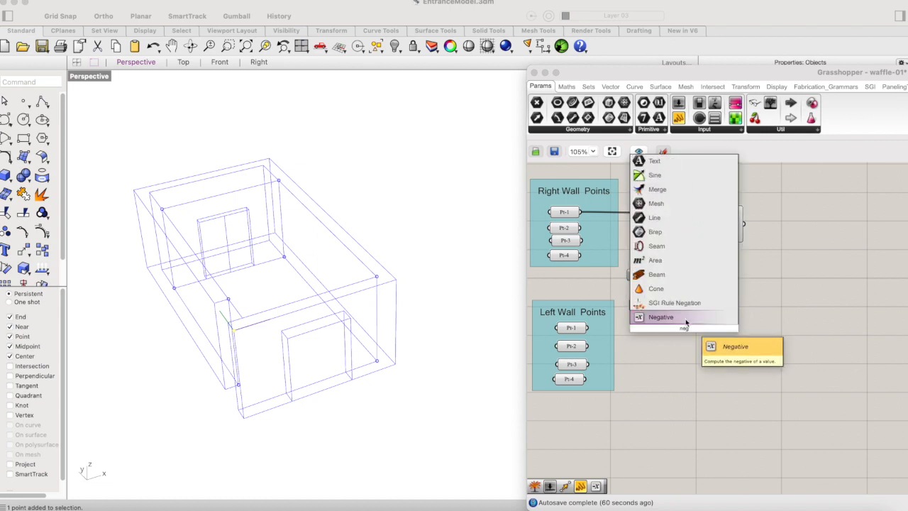
key(Return)
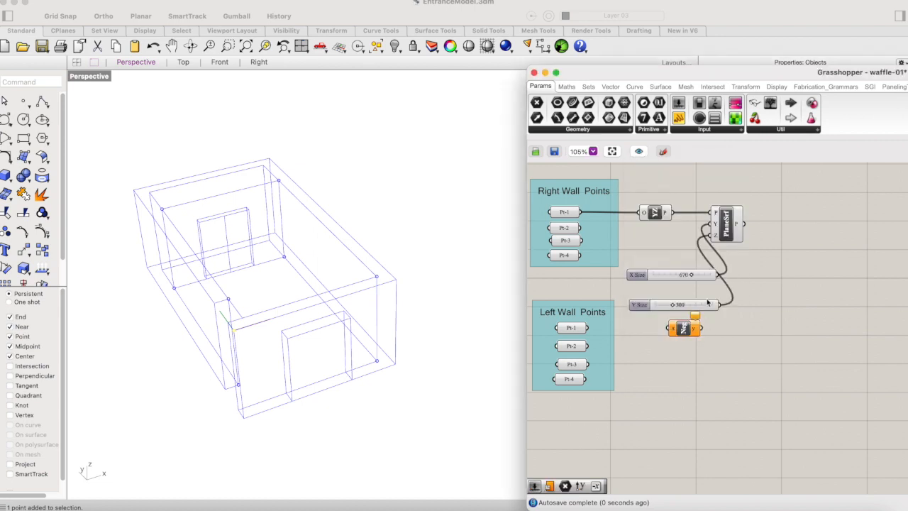
drag(719, 305, 713, 224)
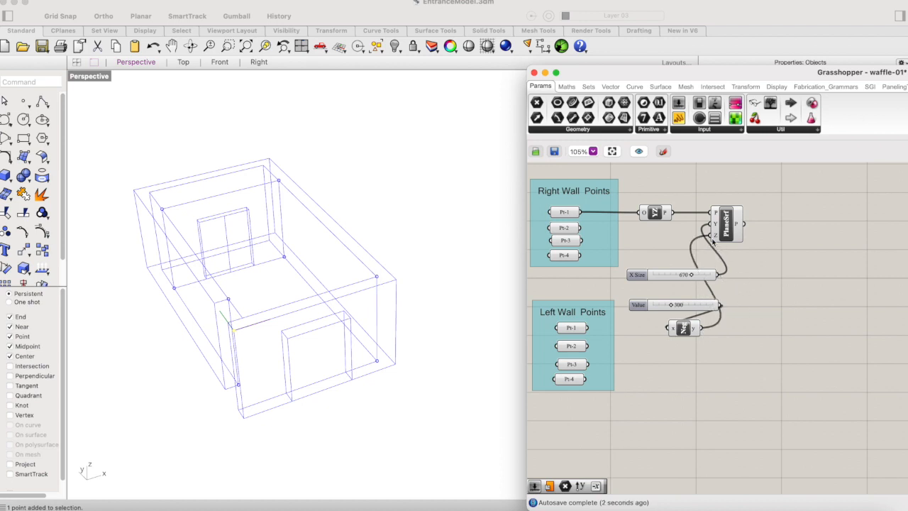
click(723, 224)
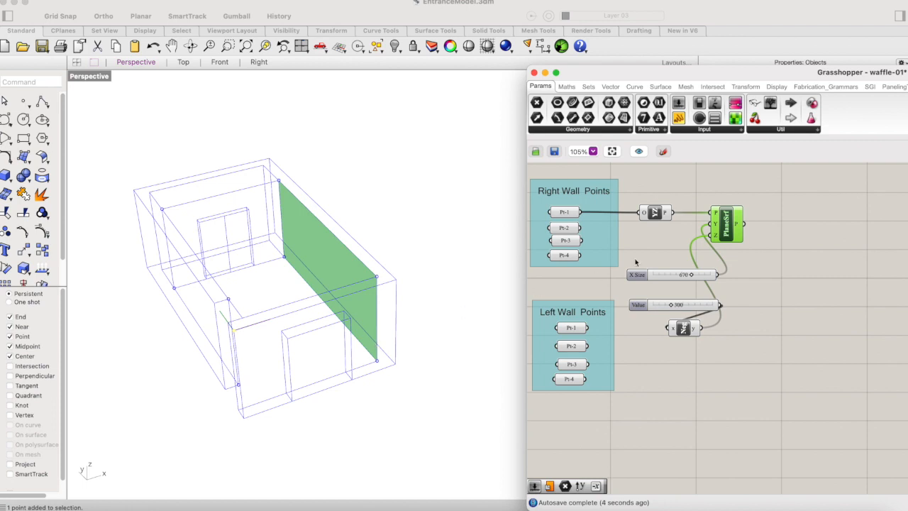
Move the Plane Surface component farther from the YZ Plane and arrange both sliders and the Negative component compactly before its inputs
drag(736, 218, 789, 220)
drag(709, 280, 735, 236)
drag(693, 309, 701, 258)
drag(685, 332, 750, 263)
scroll(766, 266, right, 3)
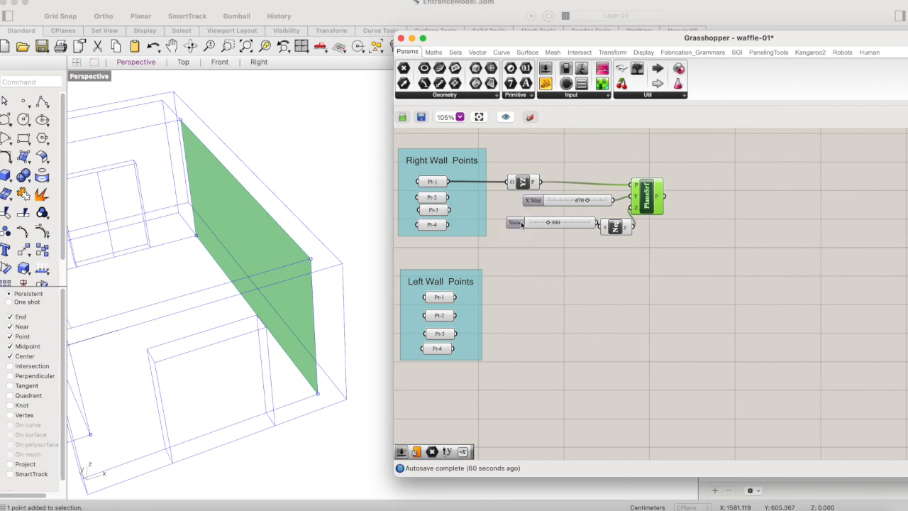
Add a Distance component below the sliders and check which wall corner each Right Wall point references
double_click(571, 276)
text(di)
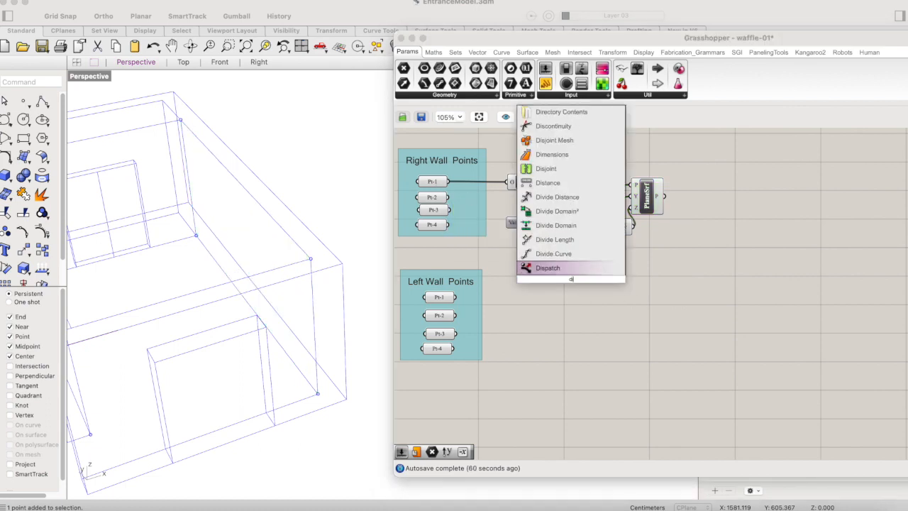
text(stance)
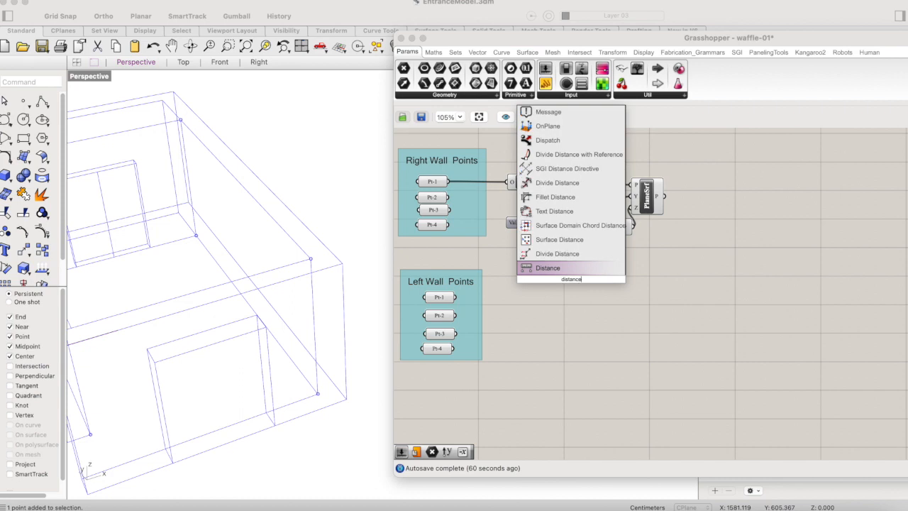
click(586, 265)
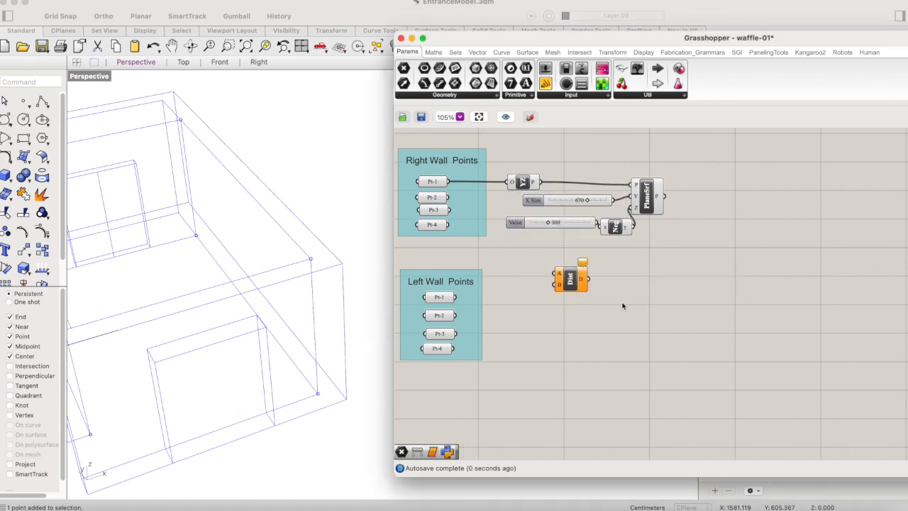
click(432, 198)
click(438, 210)
click(438, 224)
click(439, 181)
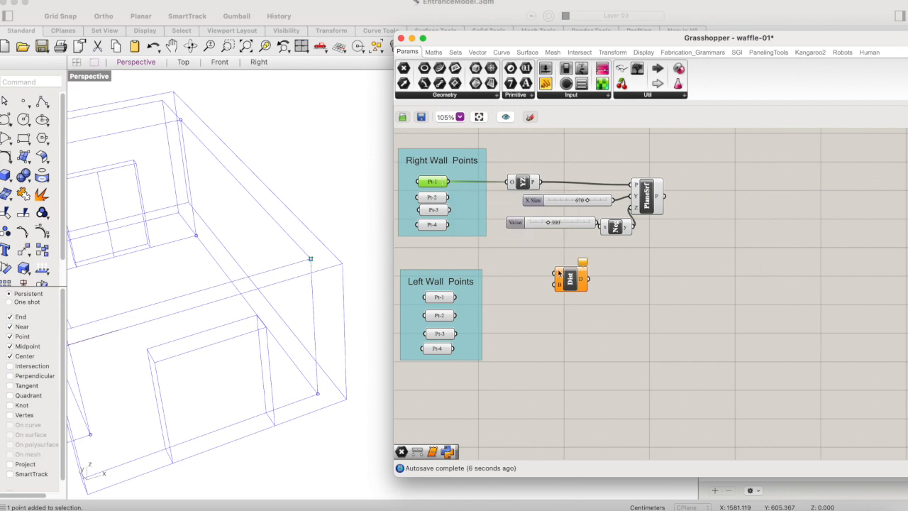
drag(558, 274, 545, 265)
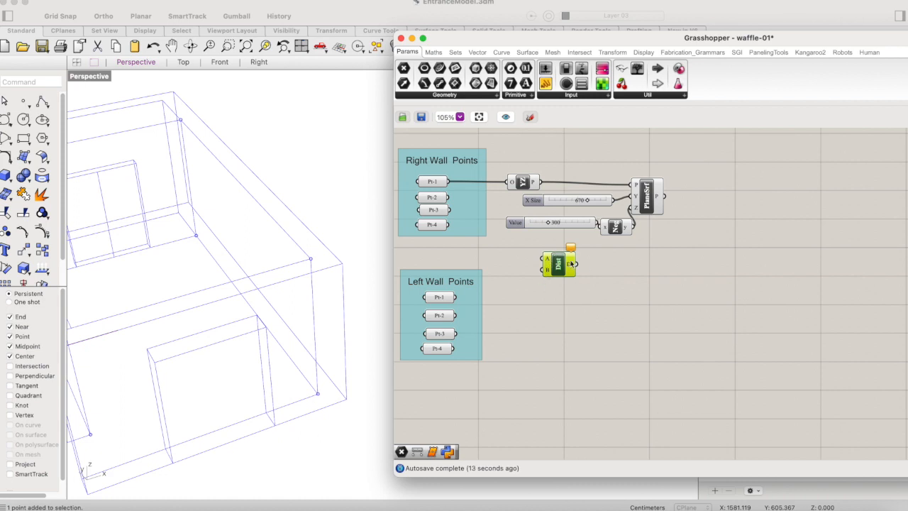
Connect the Right Wall's Pt-1 and Pt-4 to the Distance component's A and B inputs, and its output to Plane Surface's Y input
click(447, 182)
drag(449, 183, 543, 259)
click(432, 198)
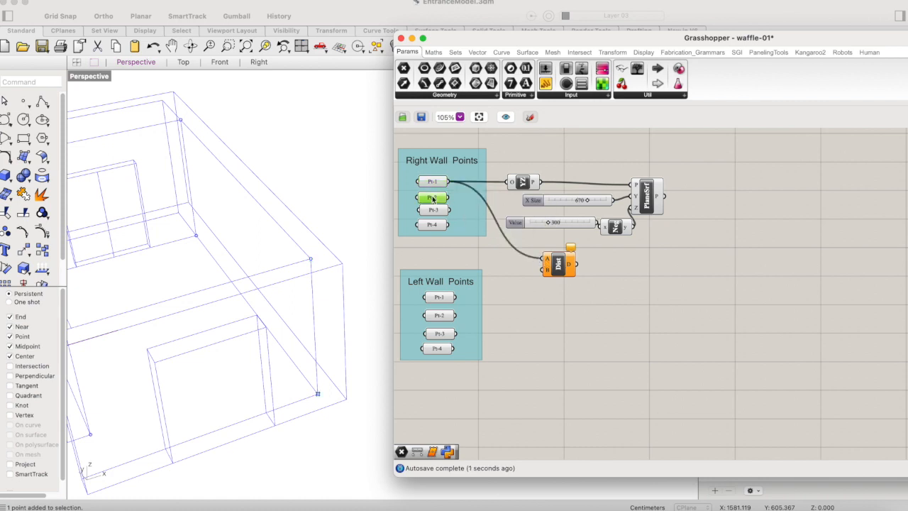
click(440, 211)
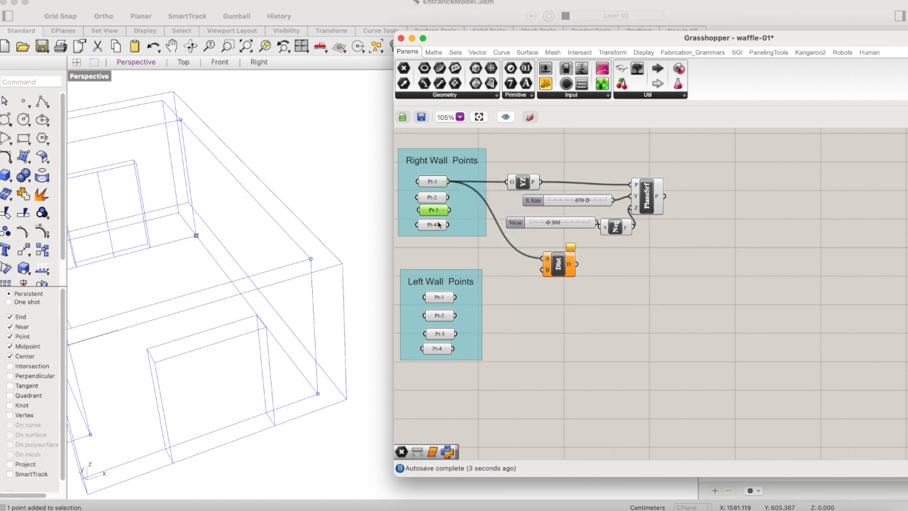
click(436, 225)
drag(448, 225, 546, 269)
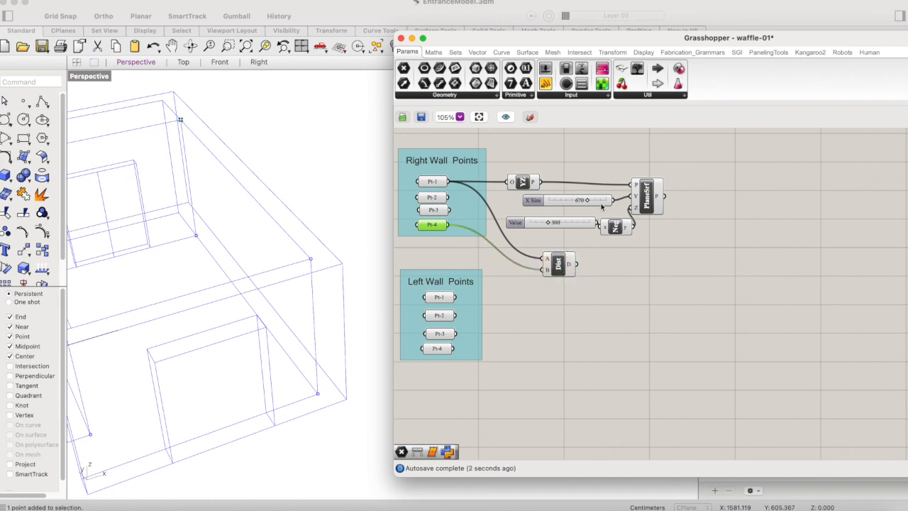
drag(576, 263, 632, 198)
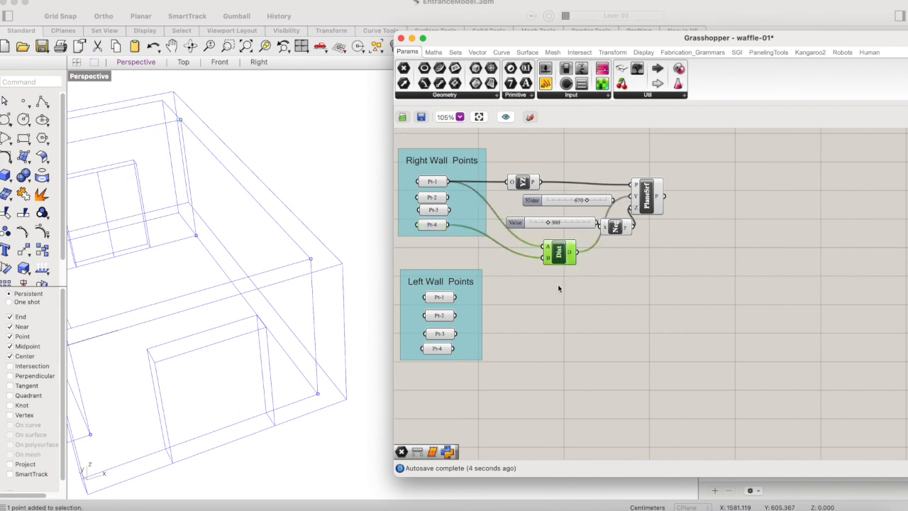
Add a second Distance component below the first and connect the Right Wall's Pt-1 and Pt-2 to its A and B inputs
click(558, 289)
double_click(556, 291)
text(distance)
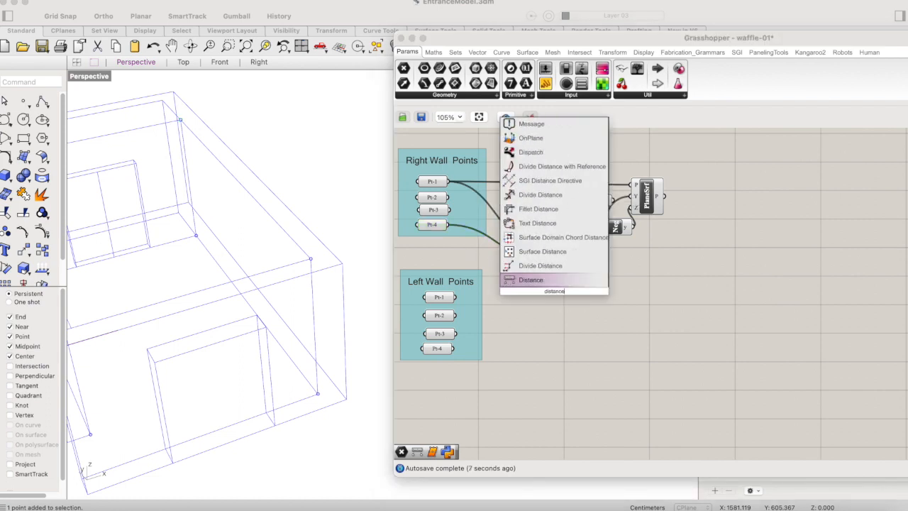
key(Return)
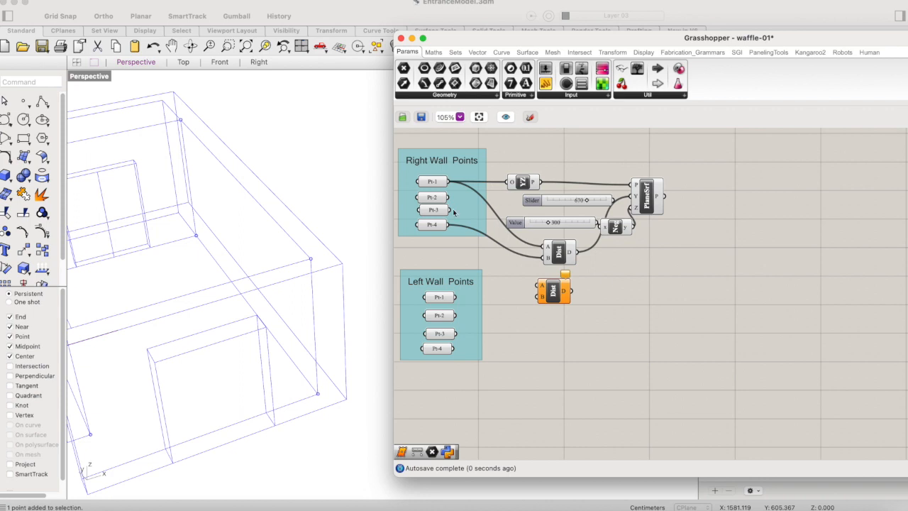
click(432, 181)
drag(472, 183, 538, 285)
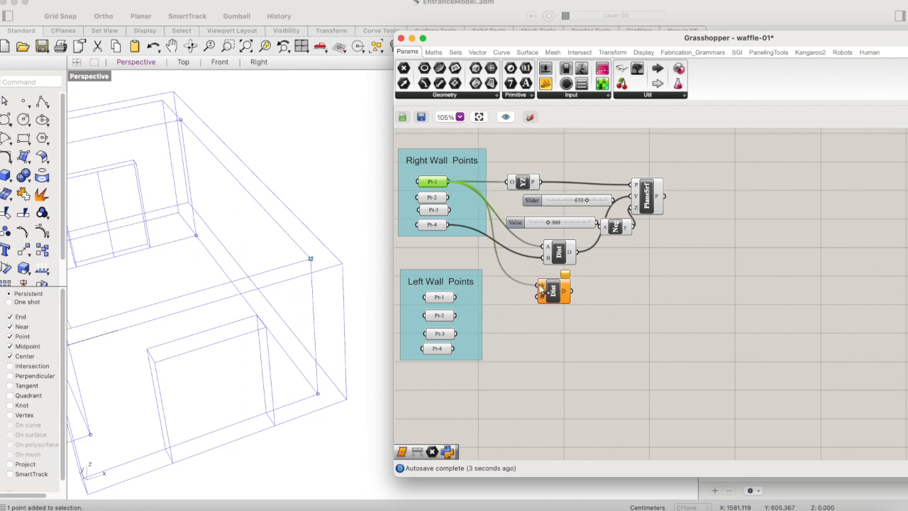
click(430, 198)
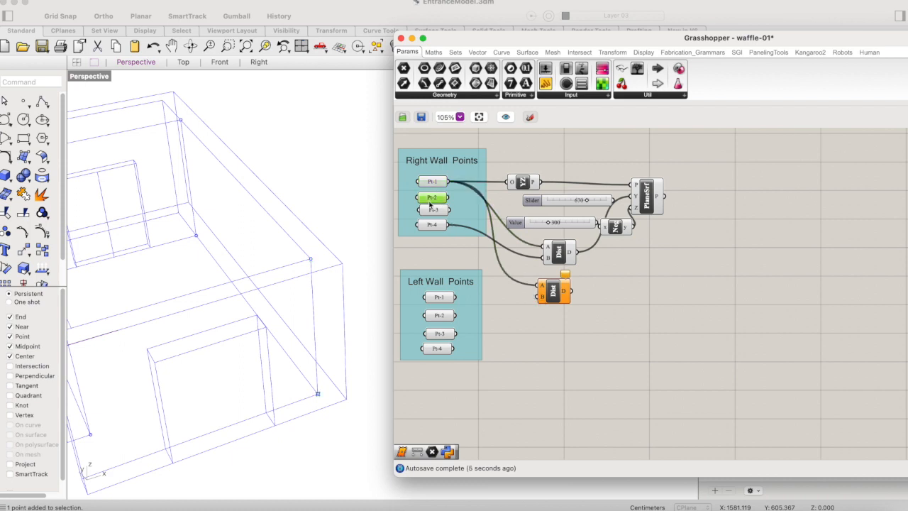
drag(449, 198, 539, 297)
Connect the second Distance output to the Negative component's input in place of the 300 slider, and move Negative below the sliders
click(563, 293)
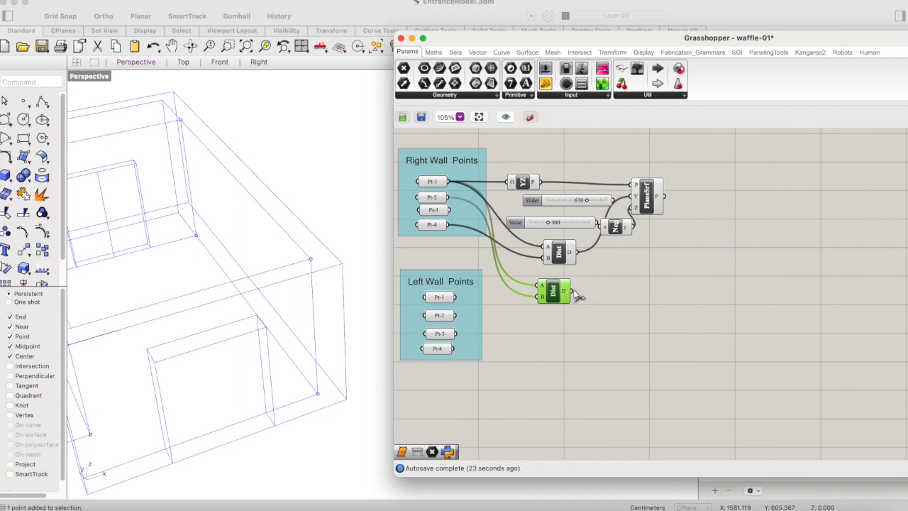
drag(572, 290, 610, 249)
click(623, 232)
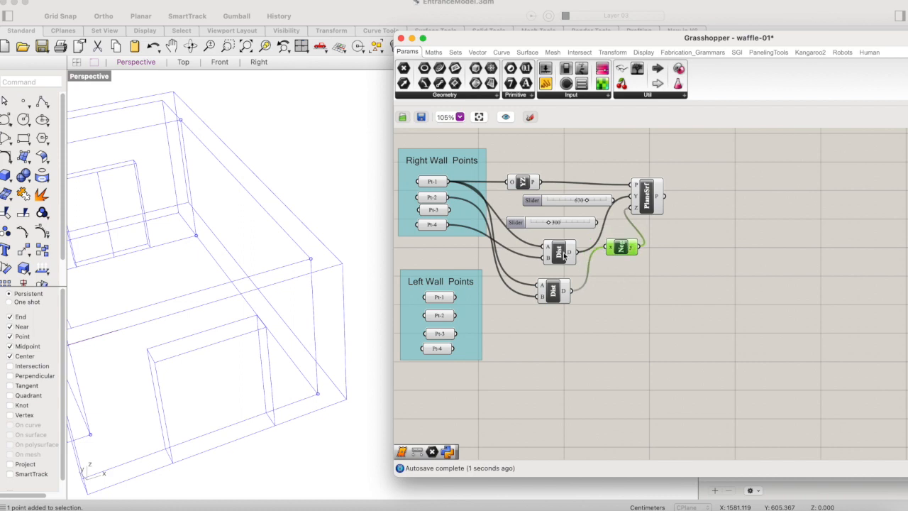
click(574, 225)
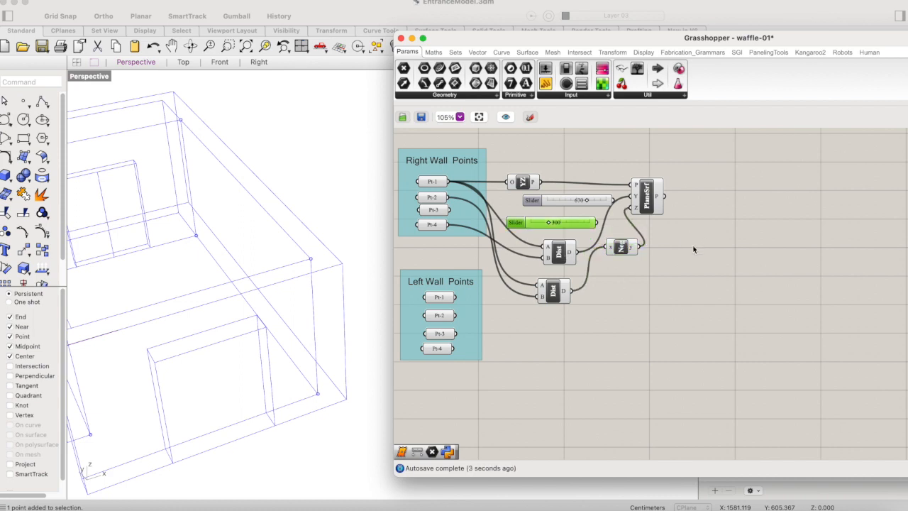
Preview the right wall's Plane Surface and test it by dragging the wall's far upper corner point in the viewport
click(645, 196)
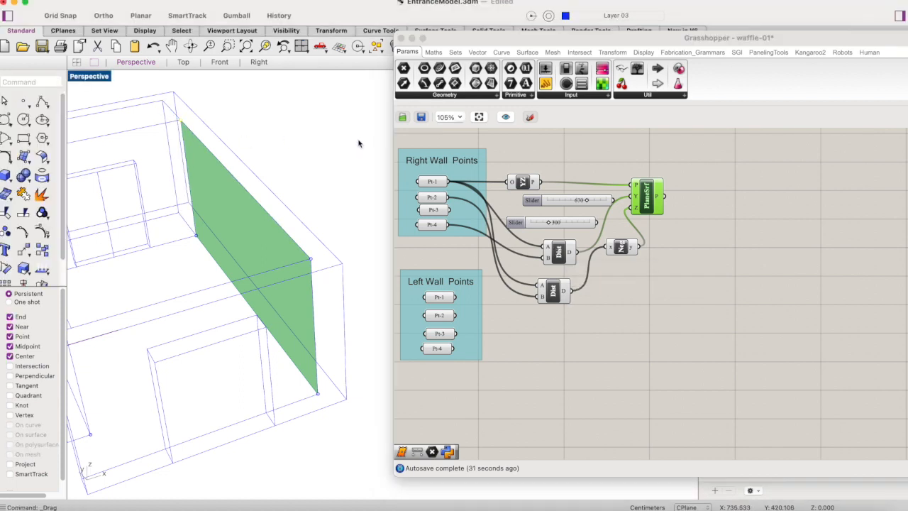
click(606, 284)
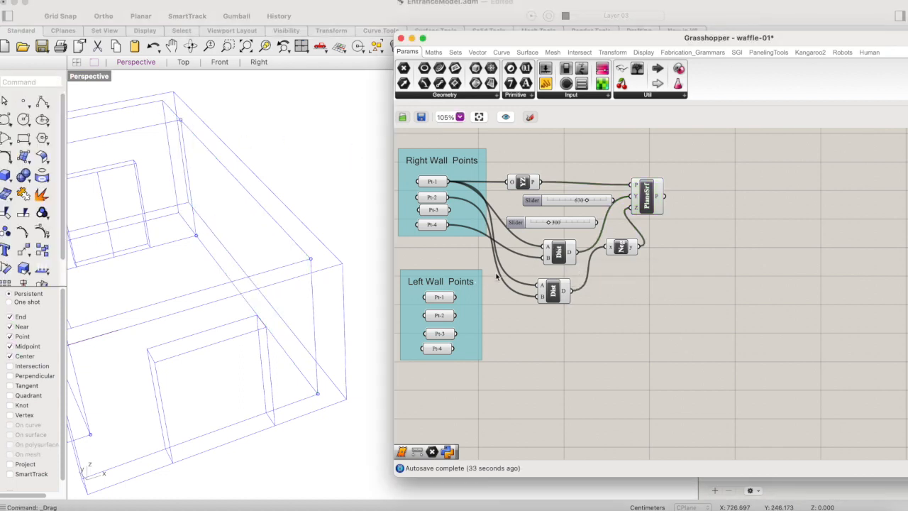
click(644, 199)
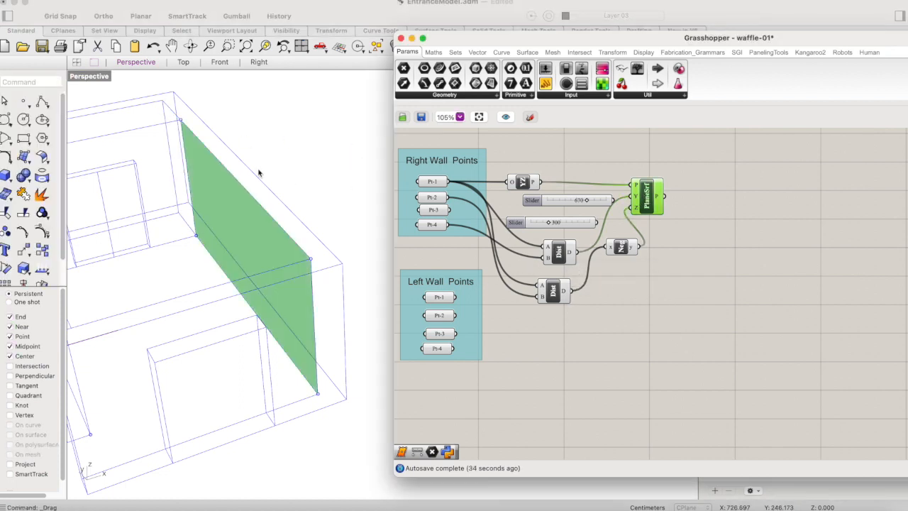
click(182, 124)
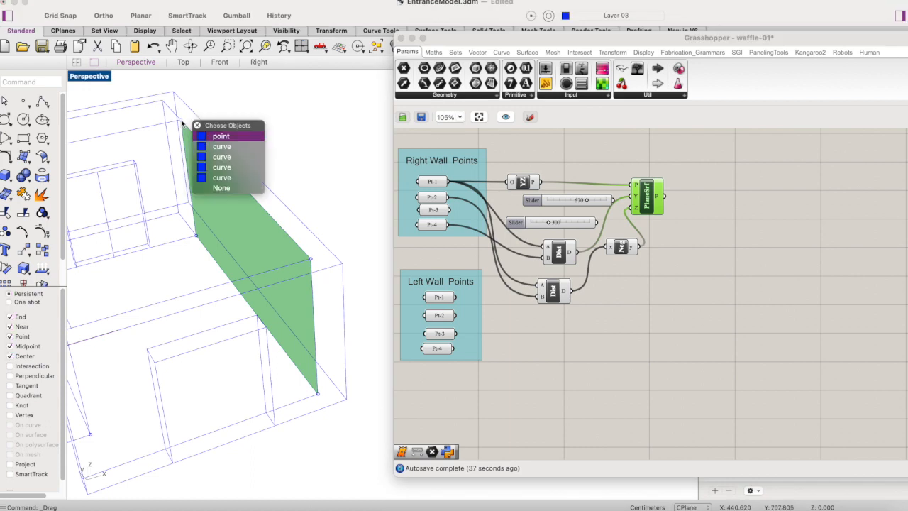
click(234, 138)
drag(171, 110, 164, 101)
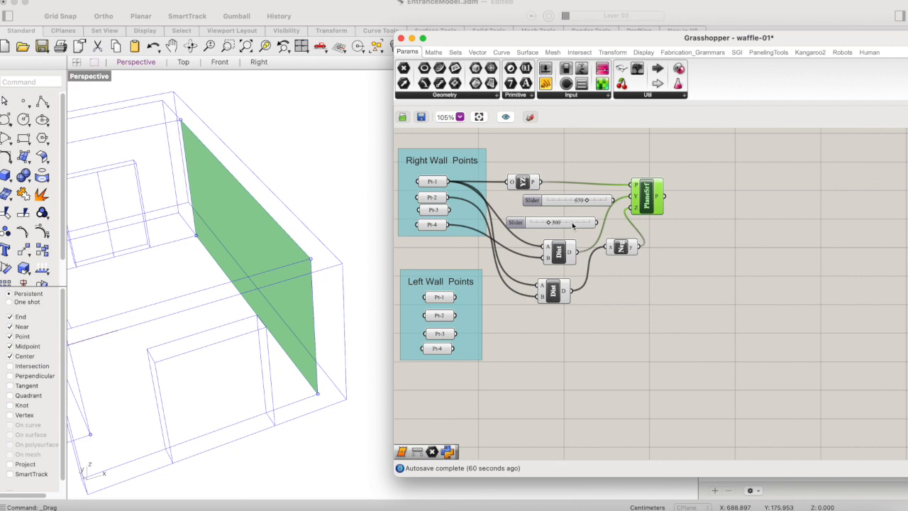
Delete the unused 300 and 670 number sliders
click(571, 223)
key(Delete)
click(593, 201)
key(Delete)
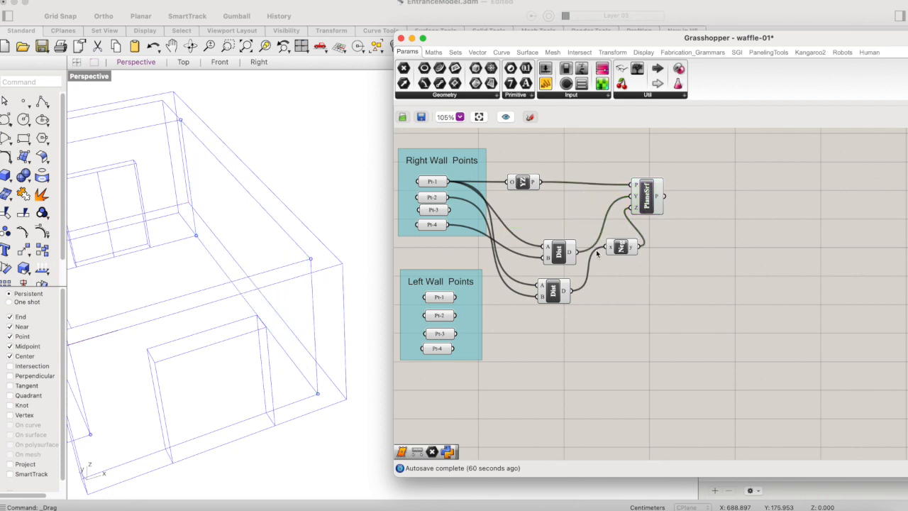
Arrange the two Distance components and Negative compactly under the YZ Plane and check the Plane Surface preview
drag(559, 256, 549, 214)
drag(555, 301, 547, 259)
drag(620, 248, 599, 244)
click(645, 202)
Duplicate the YZ Plane, both Distance components, Negative and Plane Surface beside the Left Wall Points group
drag(681, 164, 500, 276)
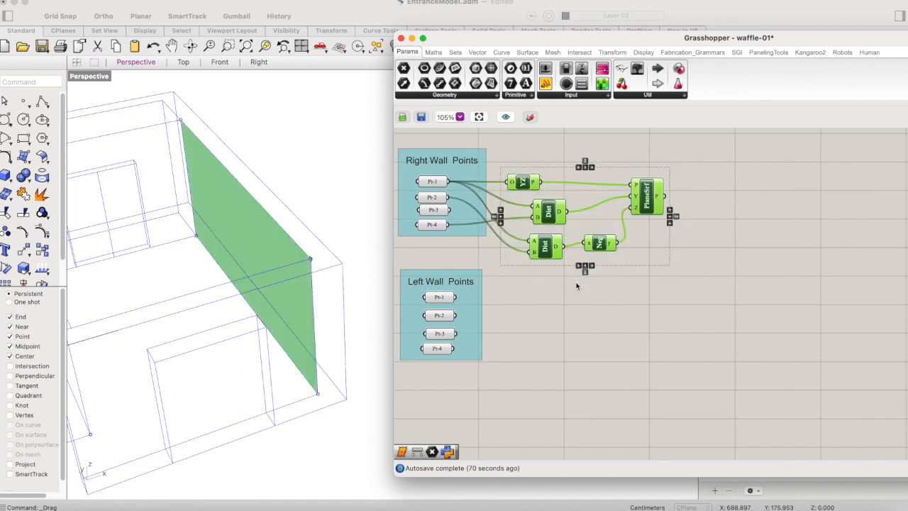
key(ctrl+c)
key(ctrl+v)
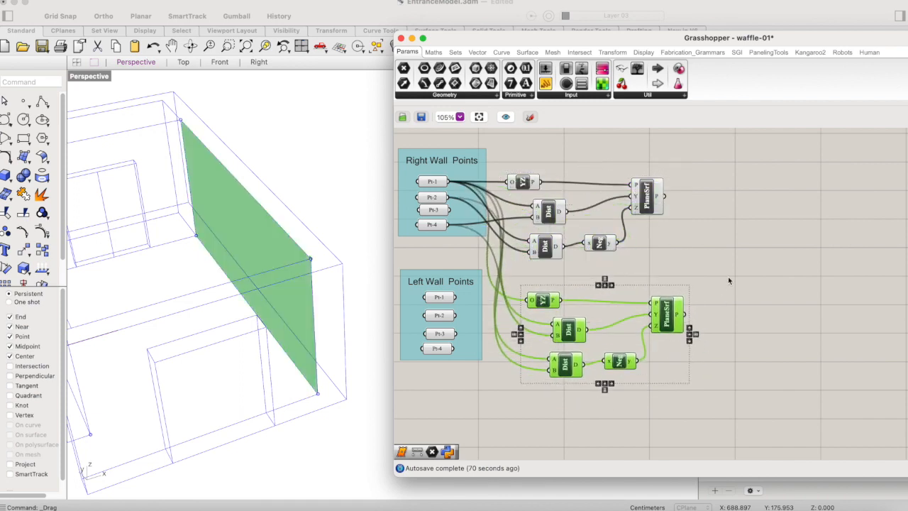
click(728, 281)
Connect the Left Wall's Pt-1 to the copied YZ Plane origin, and Pt-1 and Pt-4 to the upper copied Distance's A and B inputs
click(439, 301)
drag(457, 297, 532, 300)
click(439, 298)
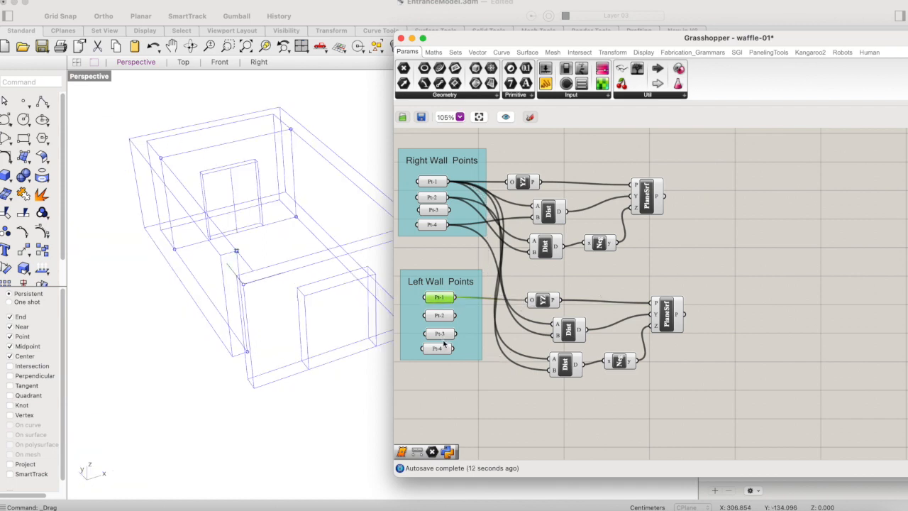
shift+click(437, 348)
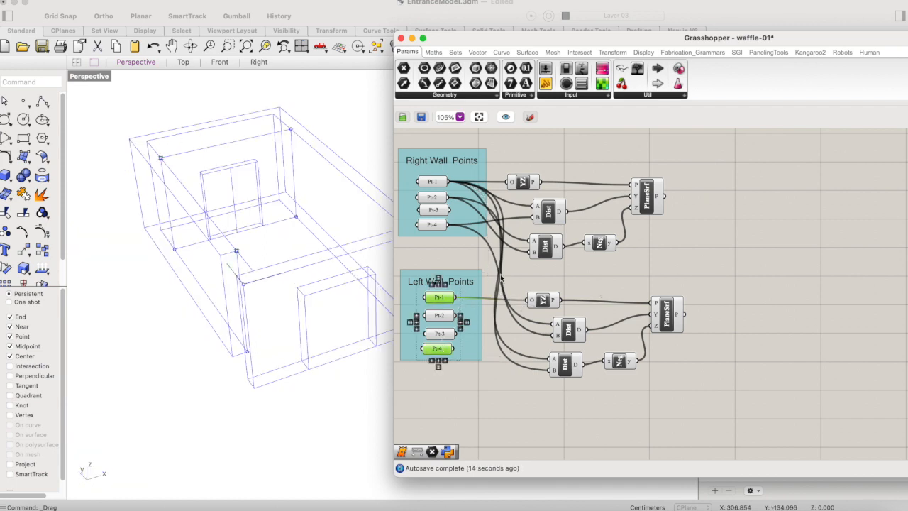
click(460, 298)
drag(458, 298, 555, 325)
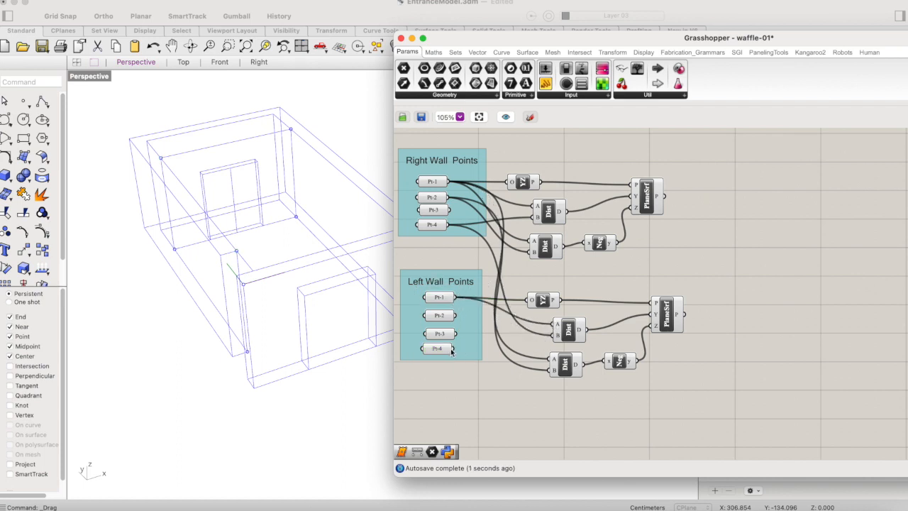
drag(456, 348, 555, 333)
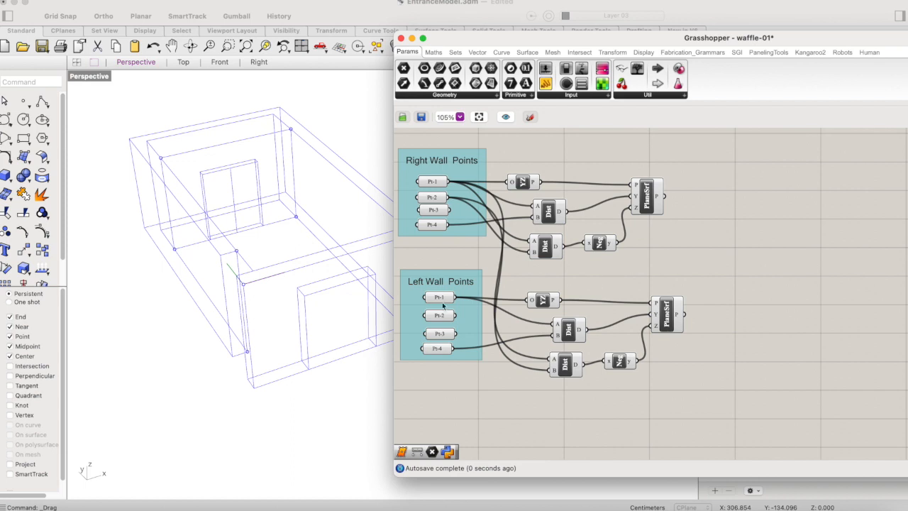
Connect the Left Wall's Pt-1 and Pt-2 to the lower copied Distance's A and B inputs and preview the copied Plane Surface
drag(457, 298, 553, 359)
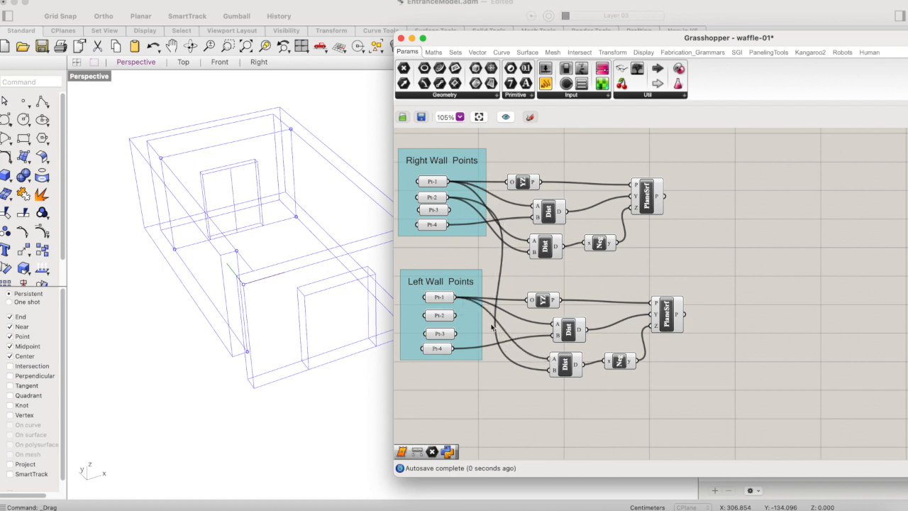
drag(460, 321, 553, 369)
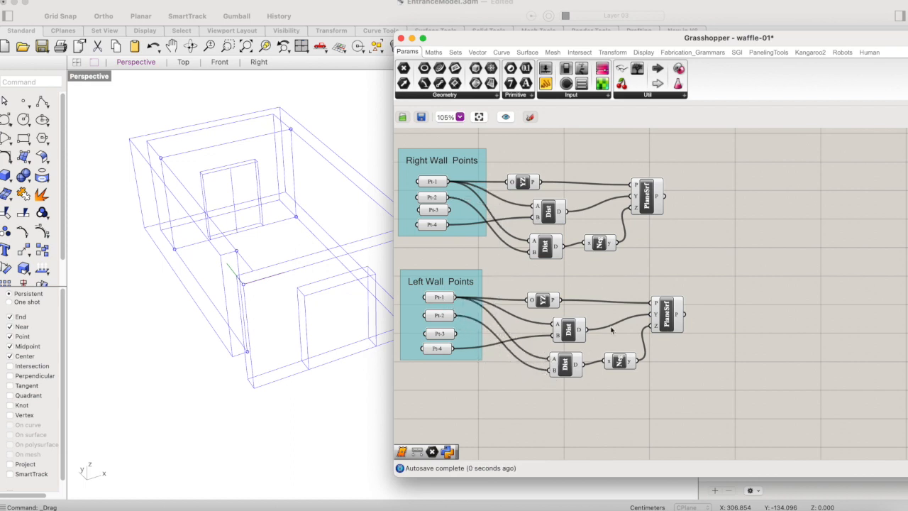
click(658, 316)
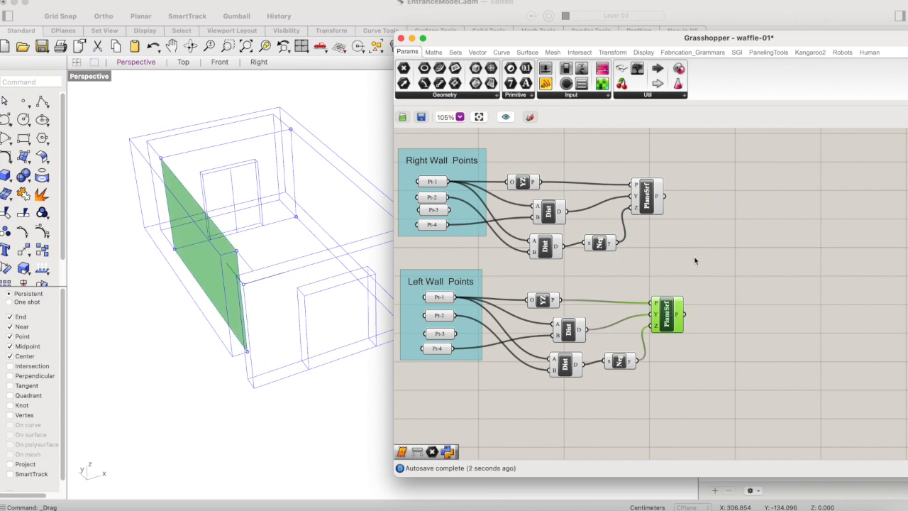
Move the copied Distance and Negative components closer to the Left Wall Points group to tidy the layout
drag(567, 329, 545, 351)
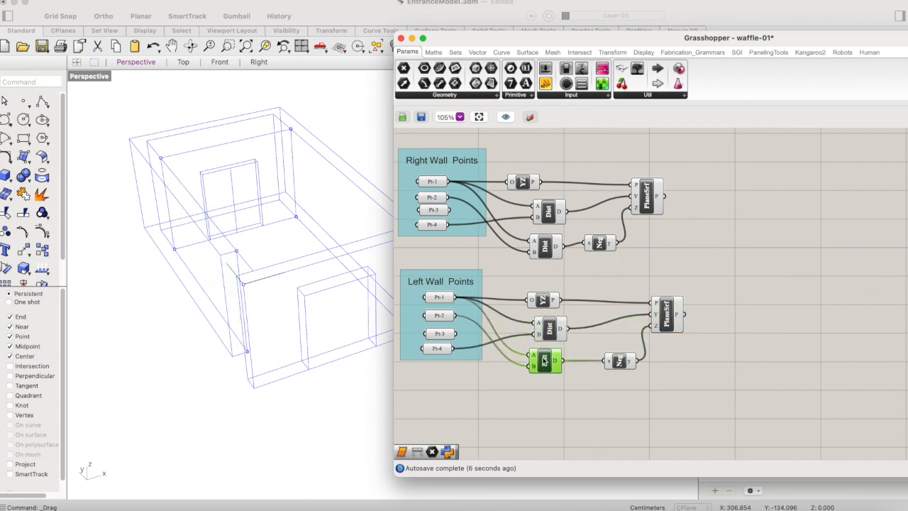
drag(625, 364, 611, 360)
click(642, 369)
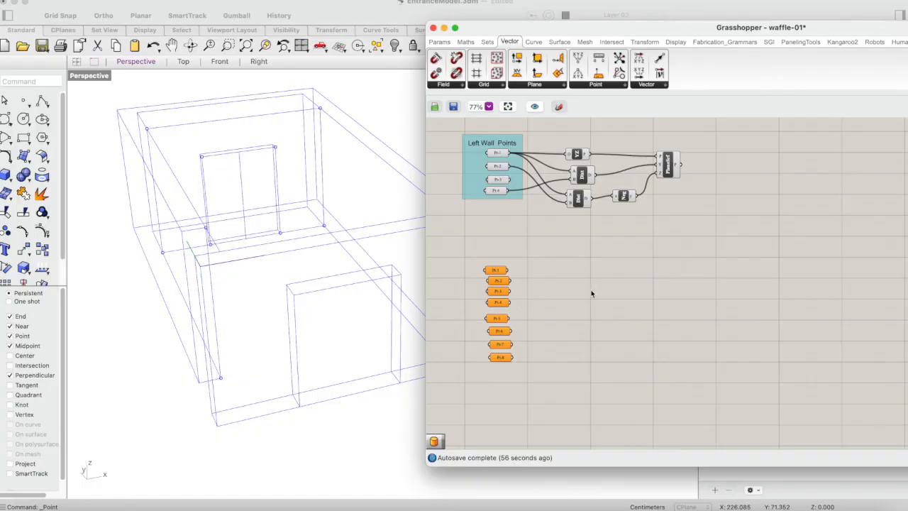
Reference the back wall's upper right corner point in the new Pt-1 parameter and its upper left corner point in Pt-2
click(500, 271)
right_click(500, 270)
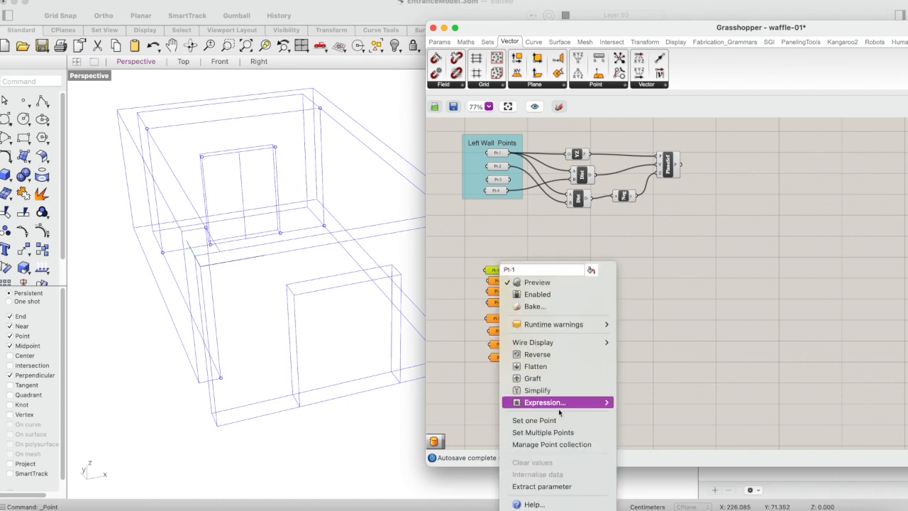
click(533, 420)
click(321, 112)
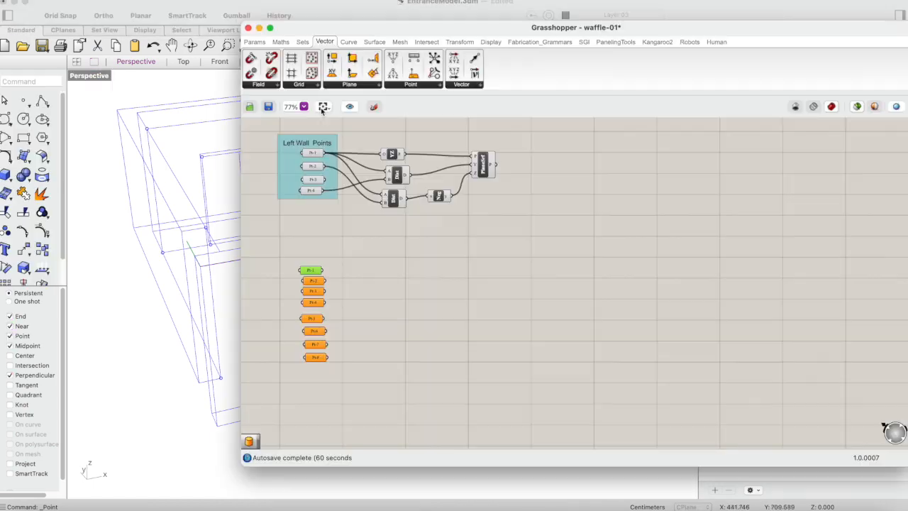
click(310, 282)
right_click(310, 282)
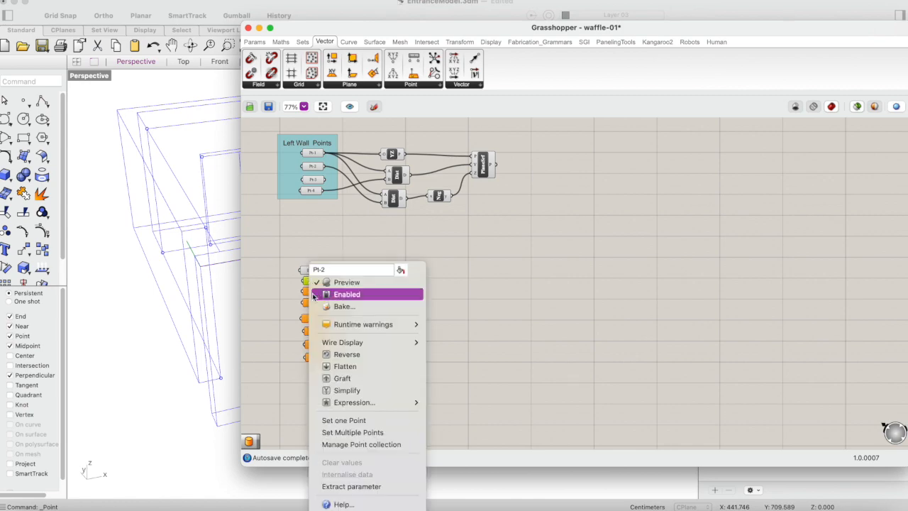
click(364, 421)
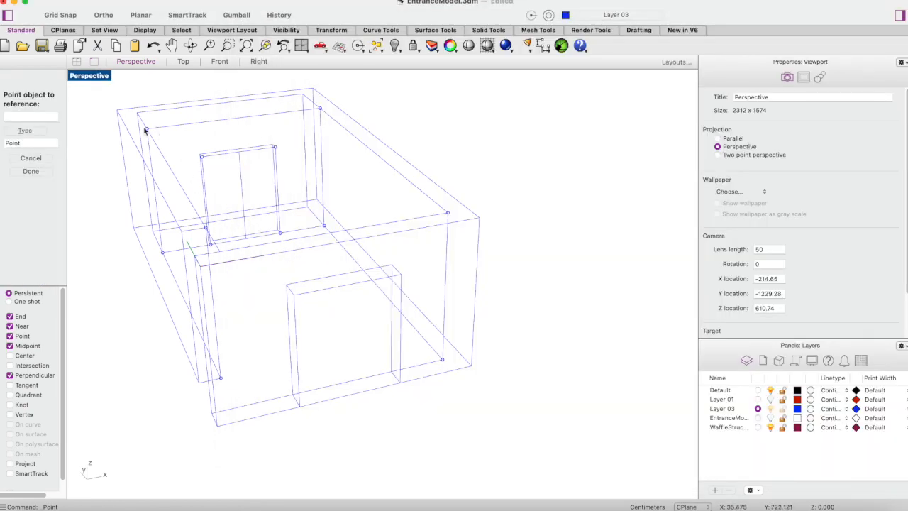
click(146, 130)
Reference the back wall's lower left corner point in the new Pt-3 parameter and its lower right corner point in Pt-4
click(309, 292)
right_click(309, 293)
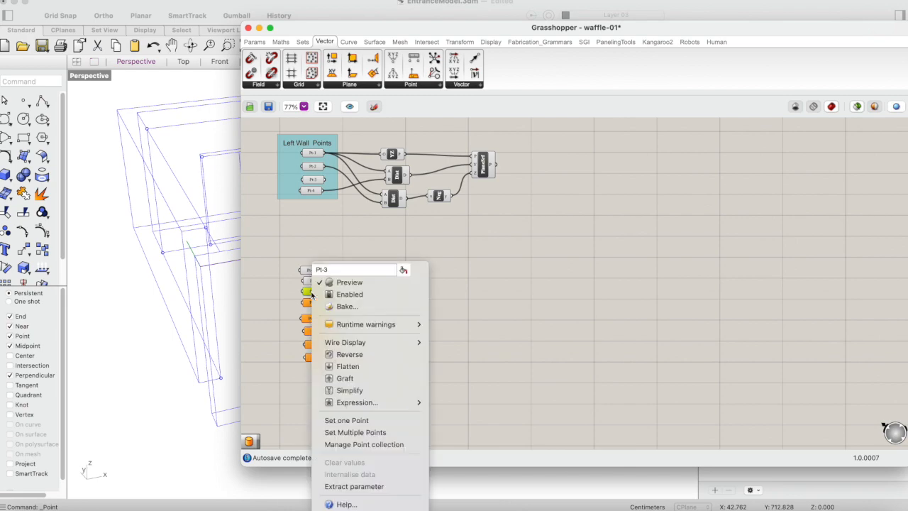
click(355, 421)
click(163, 252)
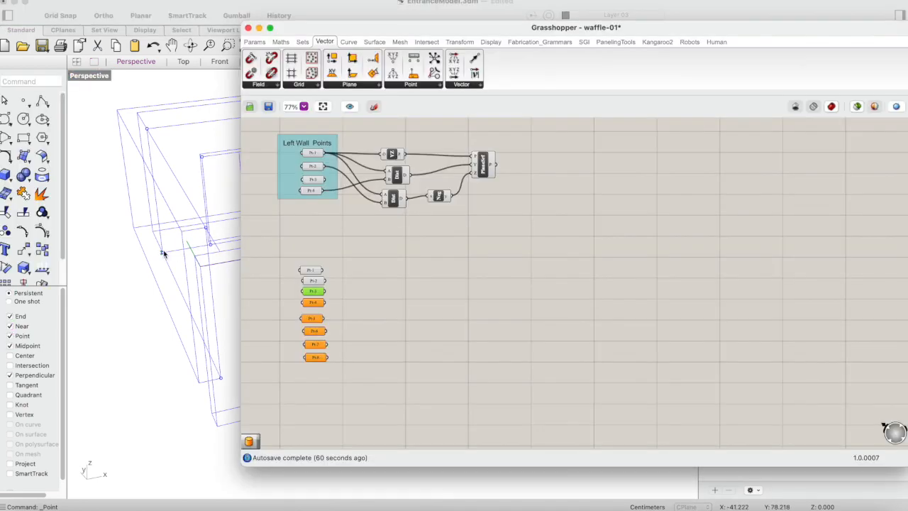
click(314, 303)
right_click(313, 303)
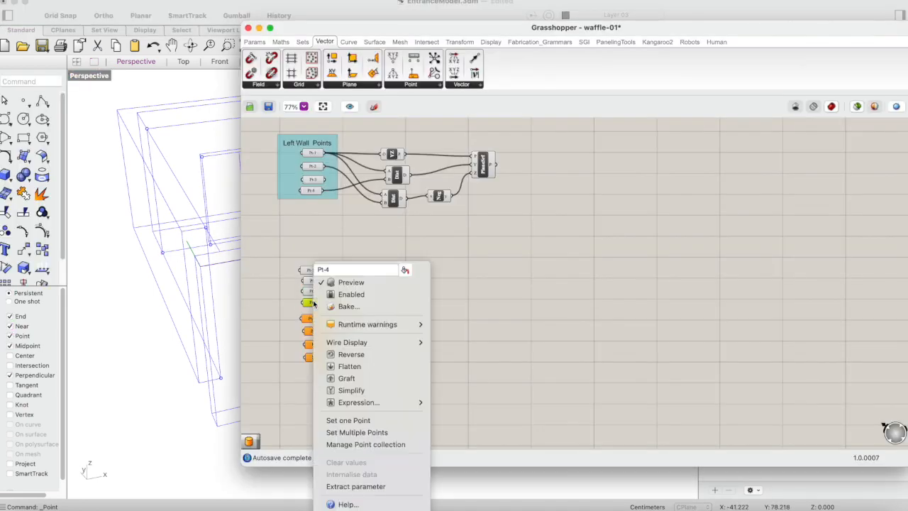
click(328, 422)
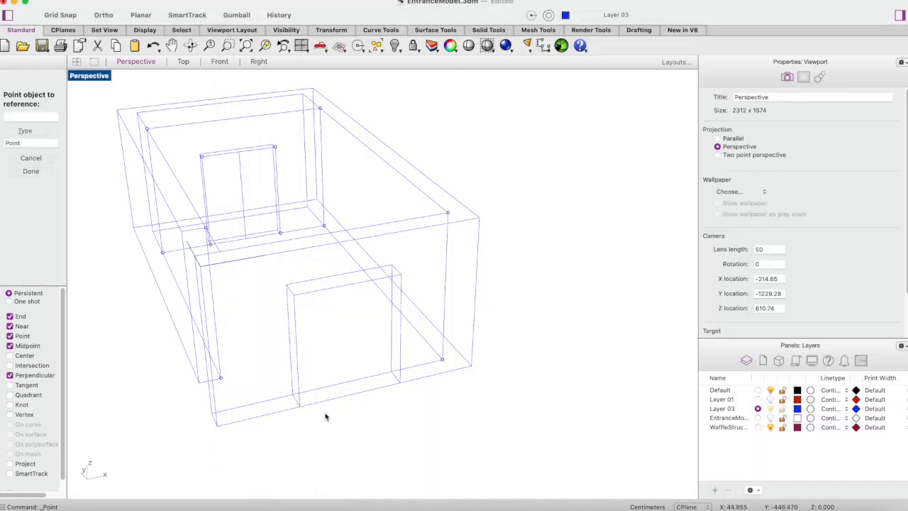
click(325, 227)
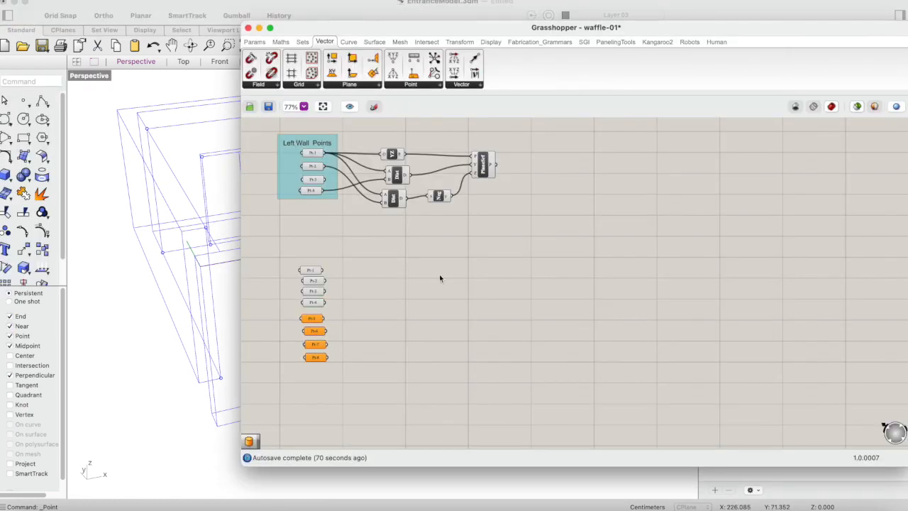
Add a 4Point Surface component beside the back wall points and connect Pt-1 through Pt-4 to its A, B, C and D inputs
drag(379, 28, 541, 16)
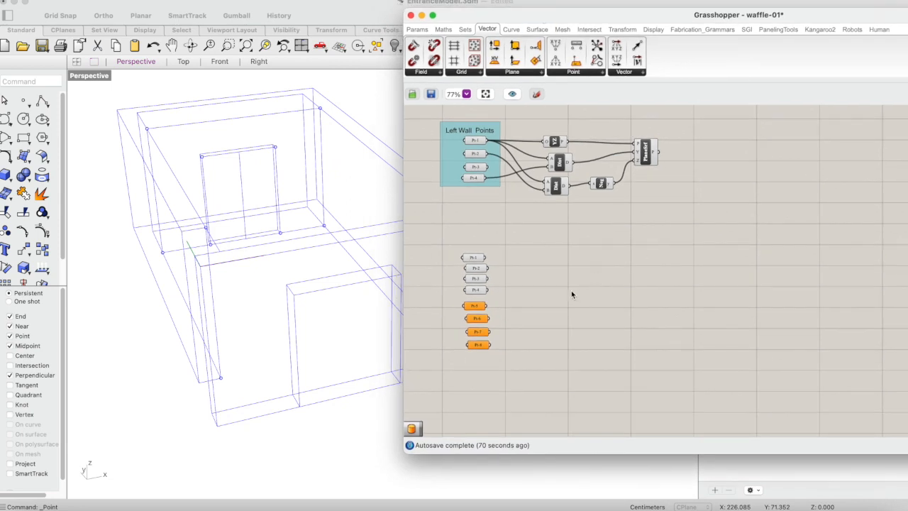
double_click(548, 268)
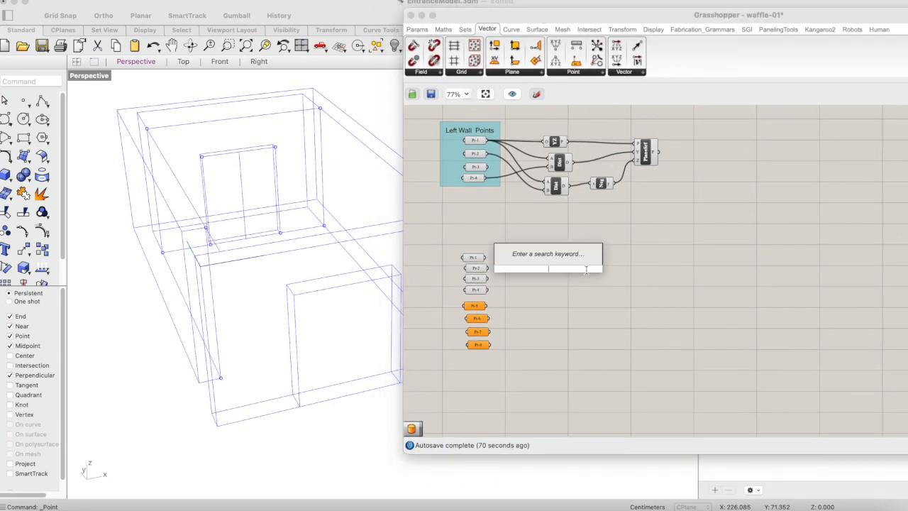
text(surfa)
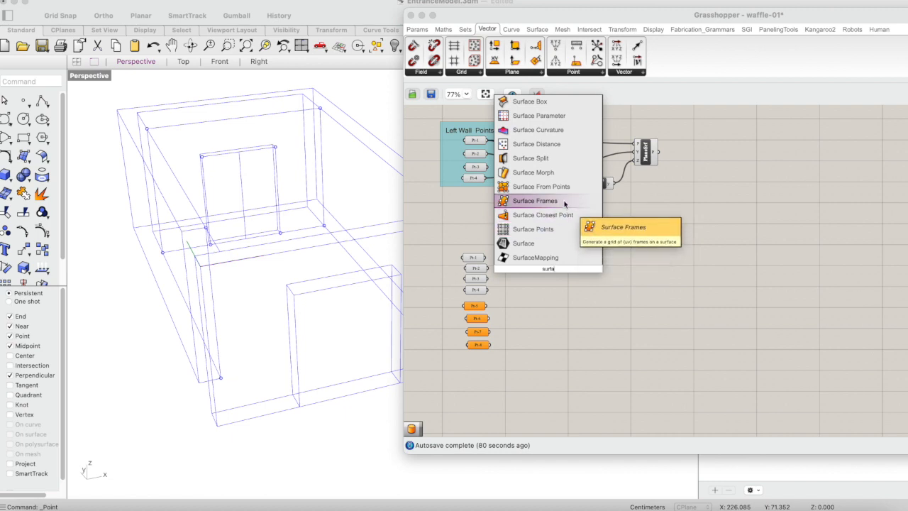
text(ce)
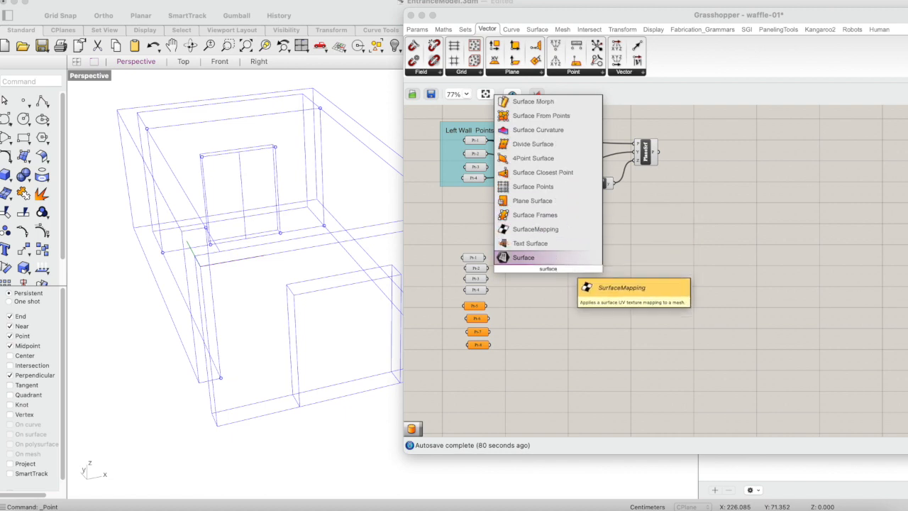
click(541, 160)
drag(544, 274, 523, 270)
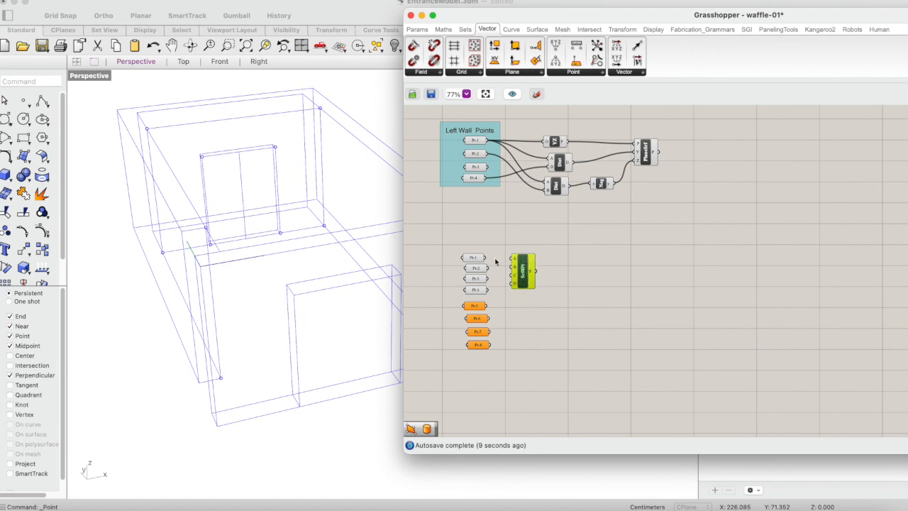
drag(487, 257, 512, 258)
drag(486, 268, 512, 287)
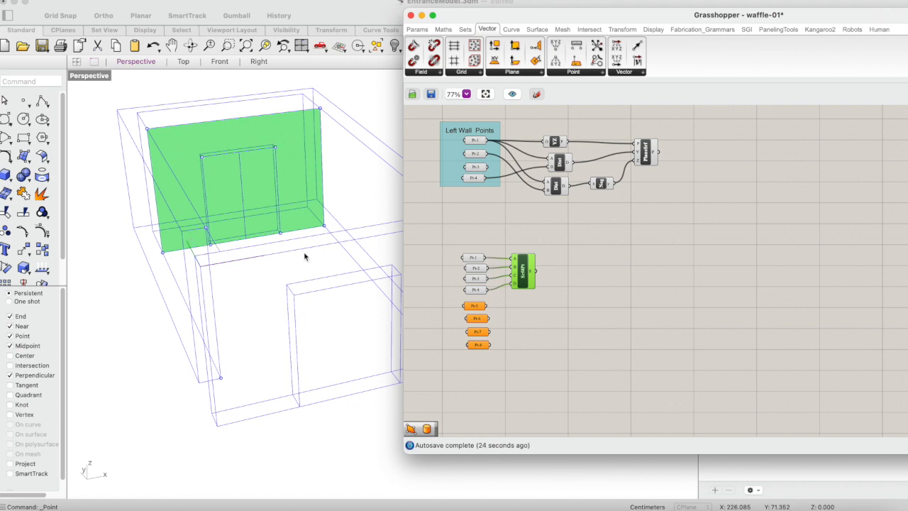
double_click(530, 316)
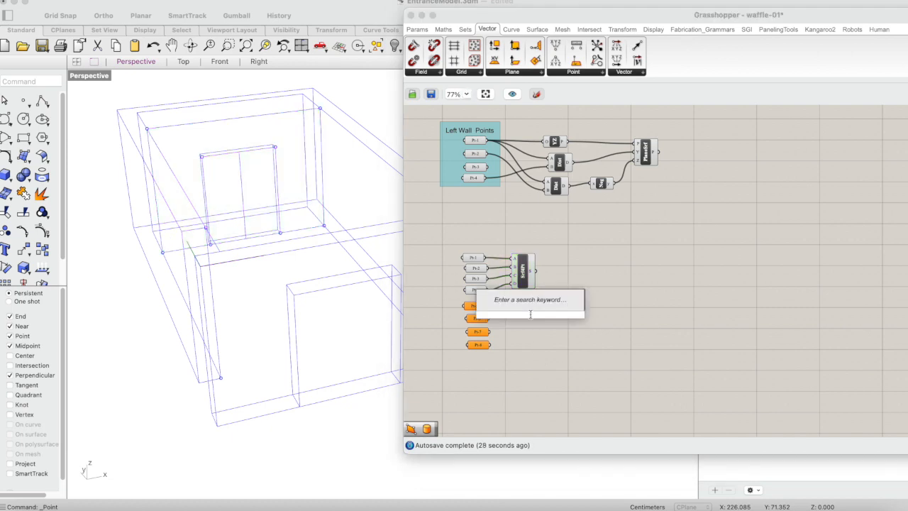
text(s)
key(Escape)
Reference the upper left corner point of the back wall's door opening in the Pt-5 parameter
click(474, 307)
right_click(475, 309)
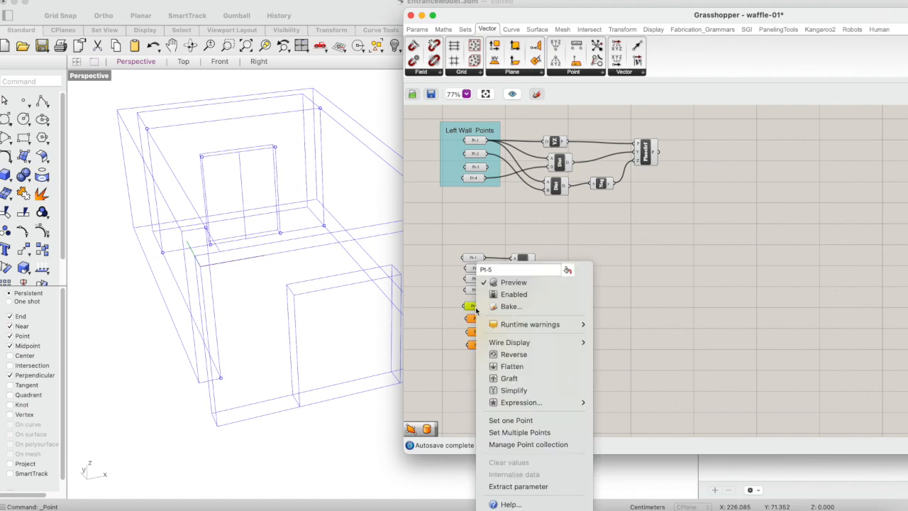
click(495, 421)
click(203, 157)
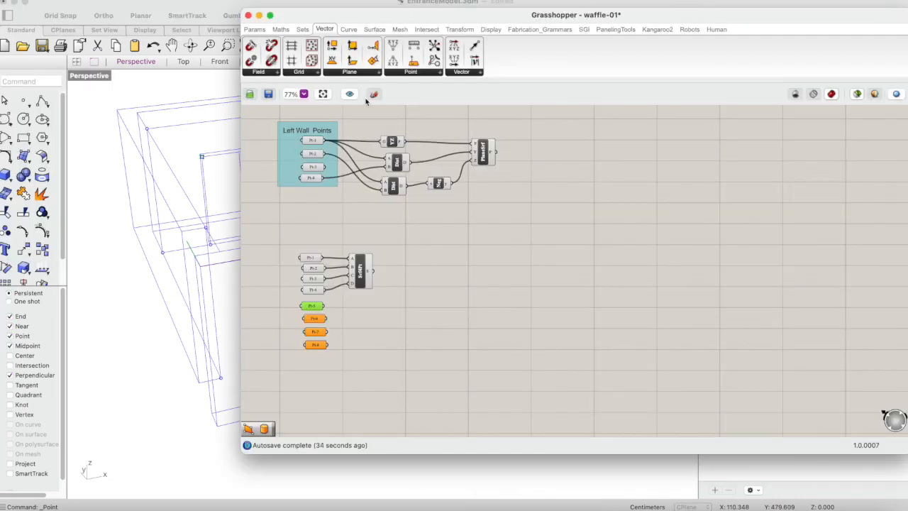
Reference the next corner point of the back wall's door opening in the Pt-6 parameter
drag(372, 15, 544, 6)
click(487, 312)
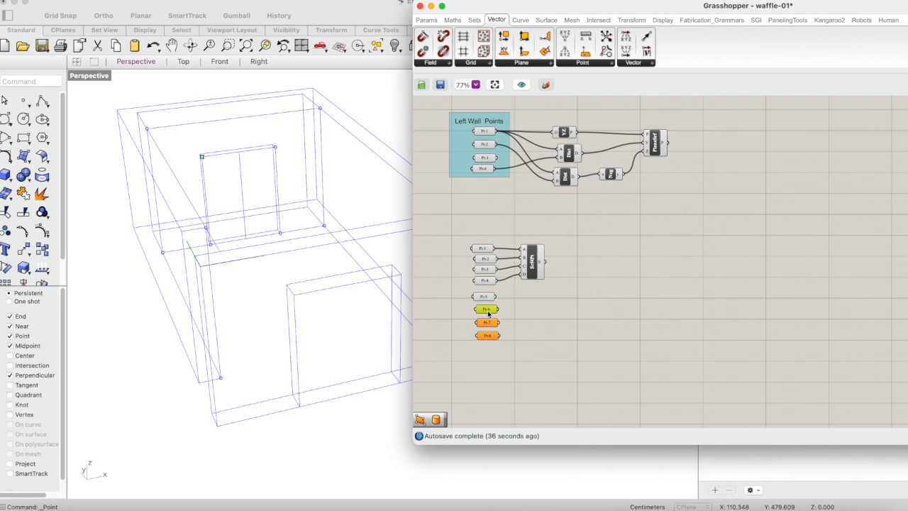
right_click(488, 313)
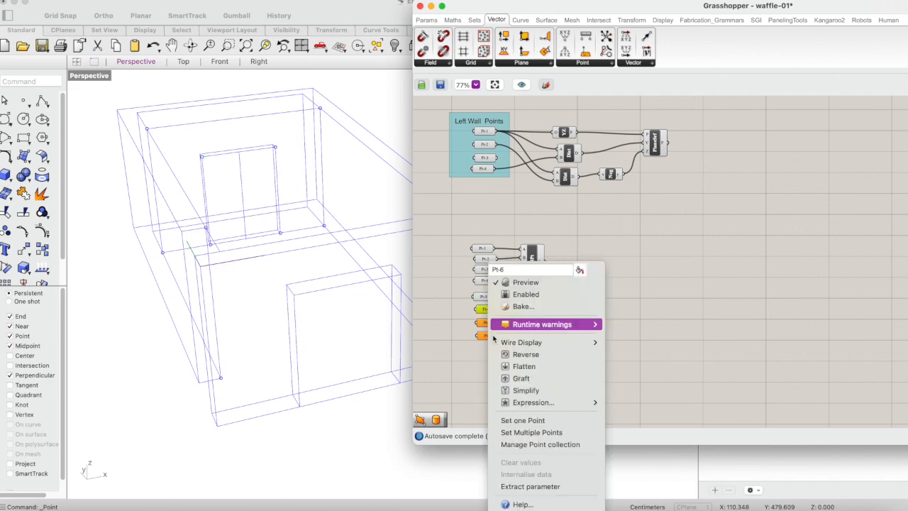
Reference the Pt-6 parameter to the point at the upper-right corner of the door in the back wall
click(517, 431)
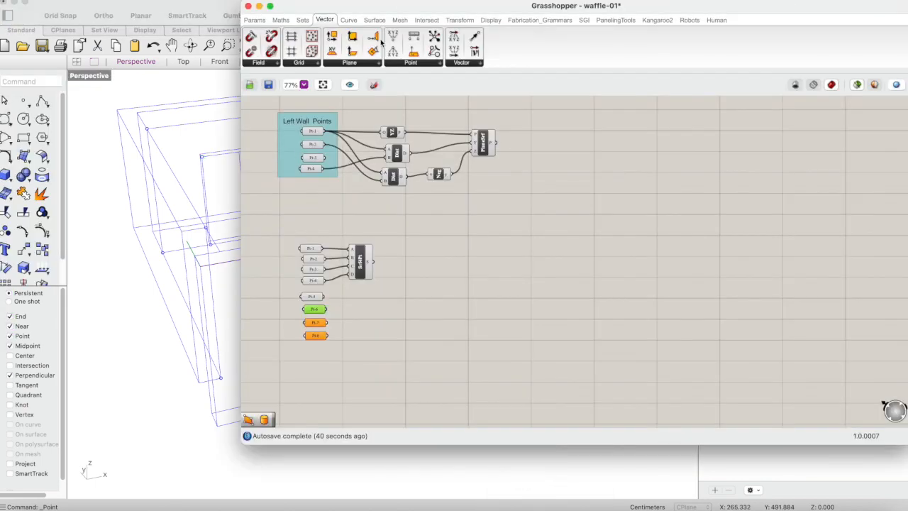
drag(369, 5, 564, 1)
click(542, 305)
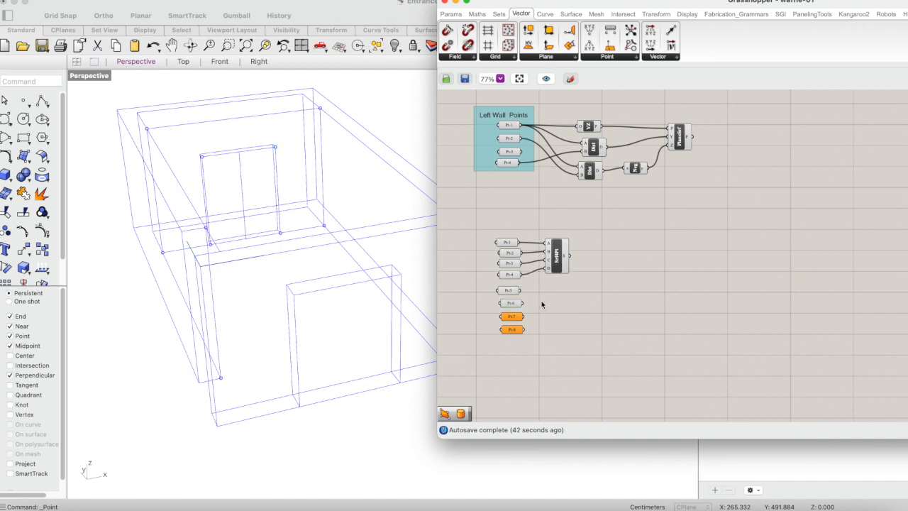
click(514, 302)
shift+click(513, 292)
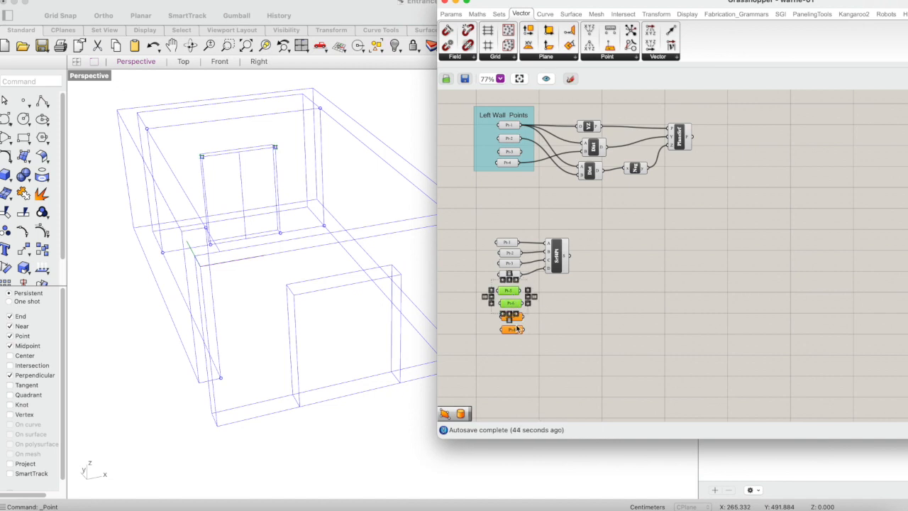
Reference the Pt-7 parameter to the point at the back-wall door's lower-right corner
click(511, 317)
right_click(510, 317)
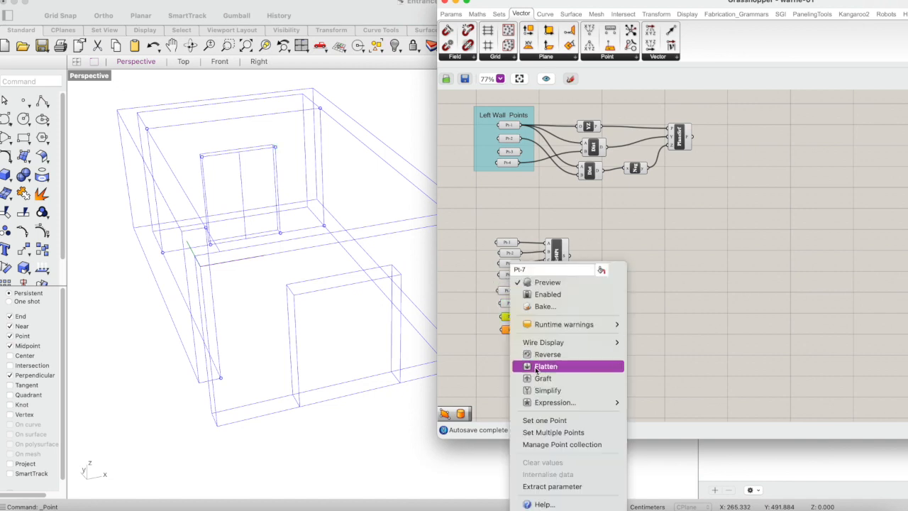
click(544, 420)
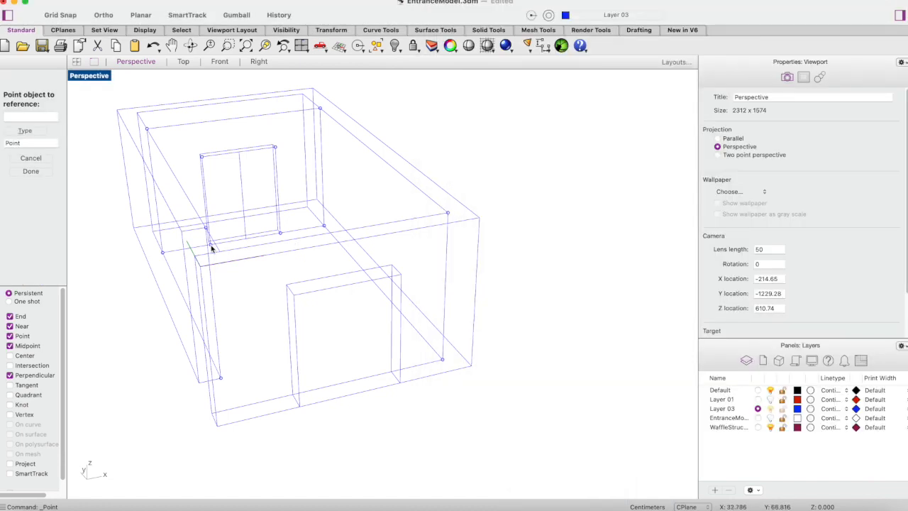
click(282, 235)
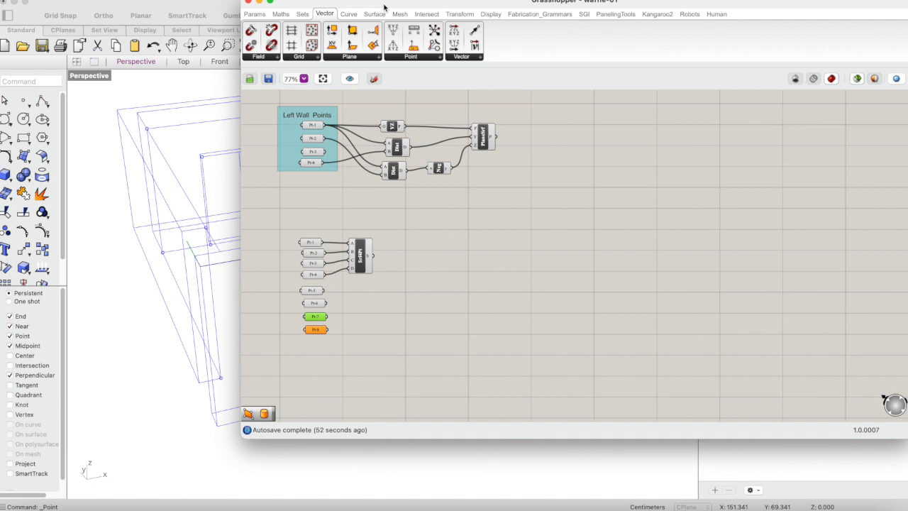
Reference the Pt-8 parameter to the point at the back-wall door's lower-left corner
drag(378, 5, 545, 13)
right_click(482, 337)
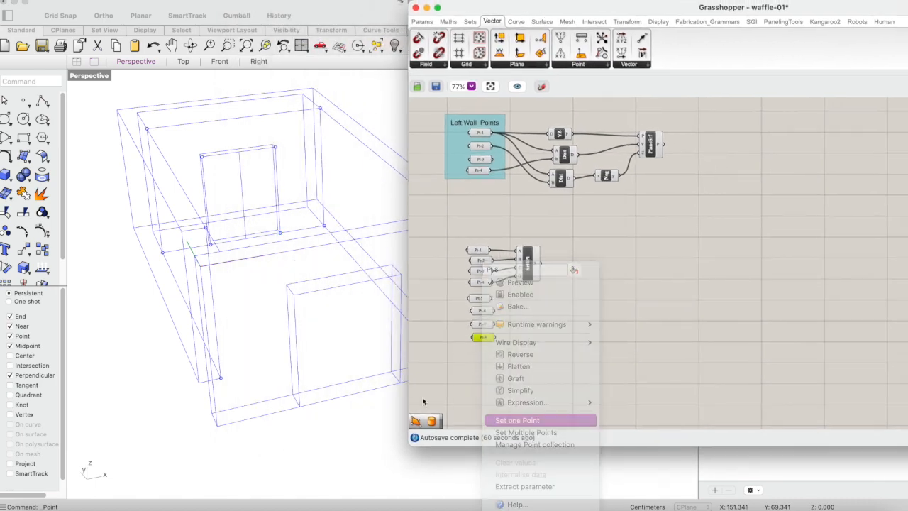
click(517, 419)
click(211, 244)
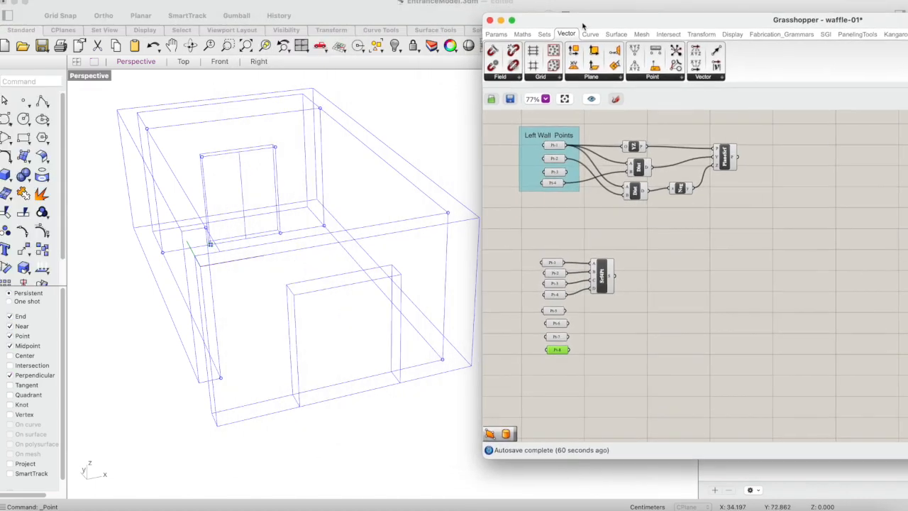
drag(583, 26, 579, 25)
click(586, 306)
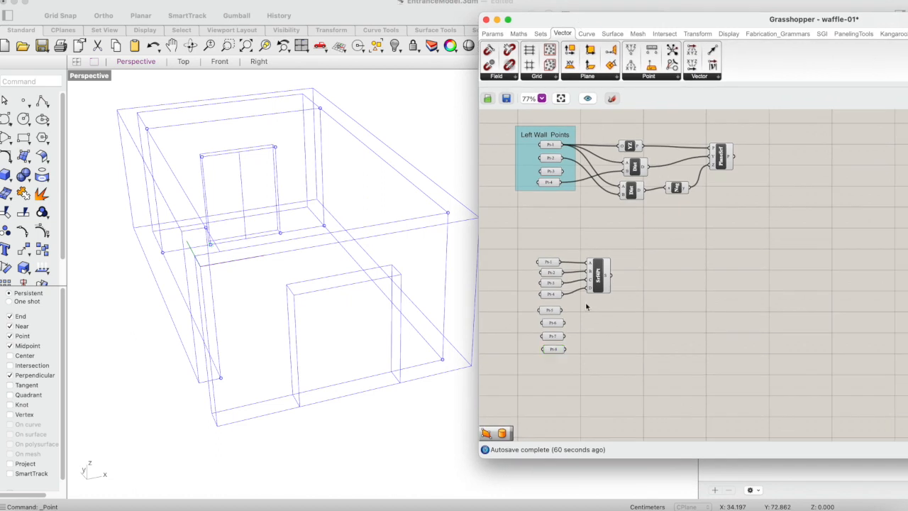
Add a second 4Point Surface component and connect Pt-5, Pt-6, Pt-7 and Pt-8 to its inputs A to D
double_click(610, 330)
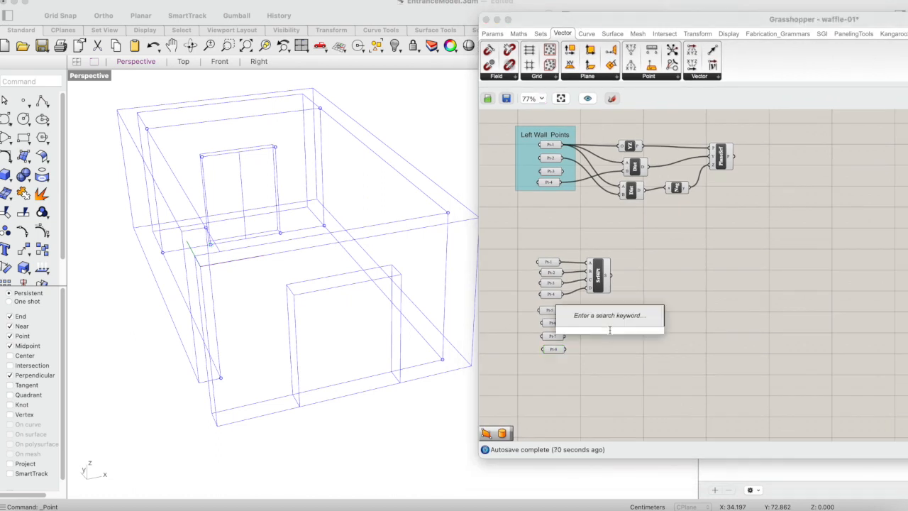
text(sufcae)
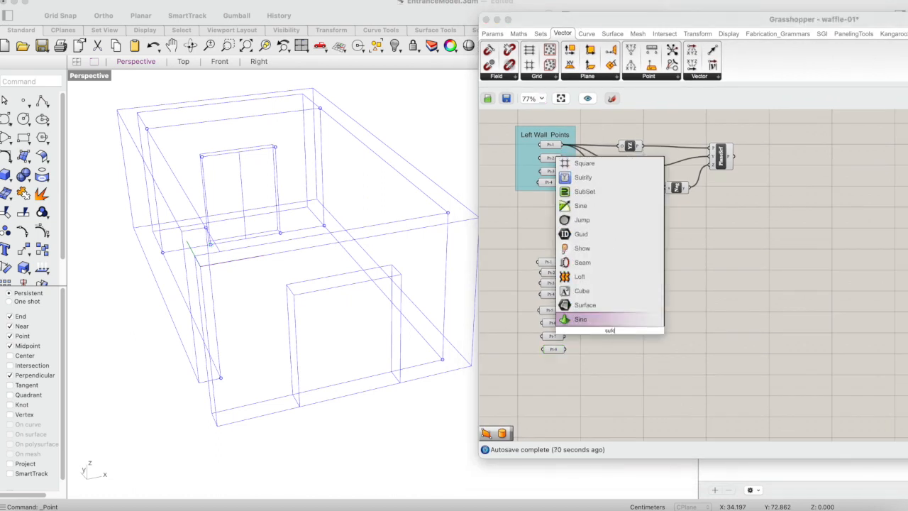
key(BackSpace)
key(BackSpace)
key(BackSpace)
key(BackSpace)
text(rface)
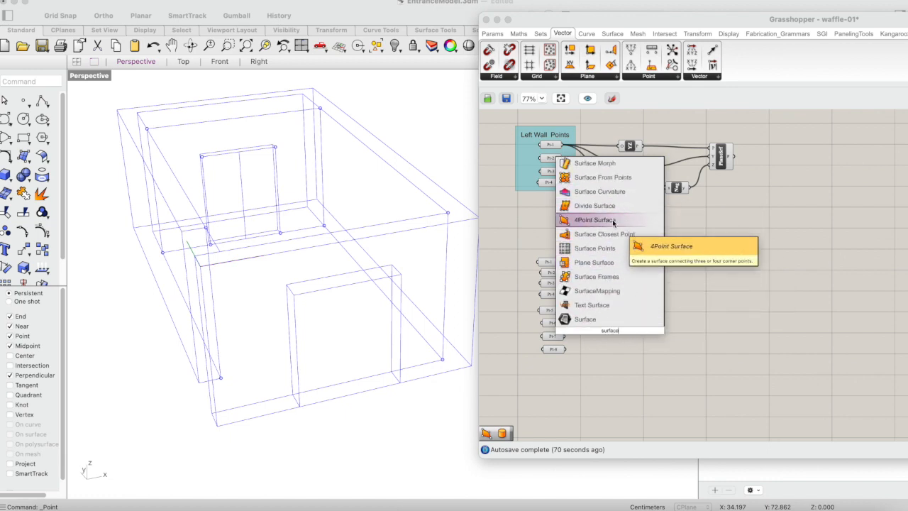
key(Return)
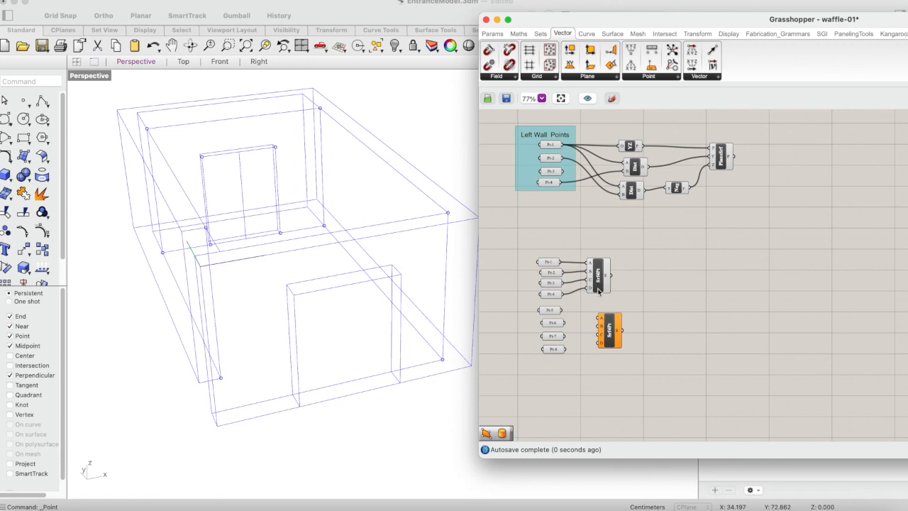
drag(565, 310, 601, 342)
Preview the back-wall and door surfaces in the model, and add a Region Difference component beside their 4Point Surface components
click(599, 277)
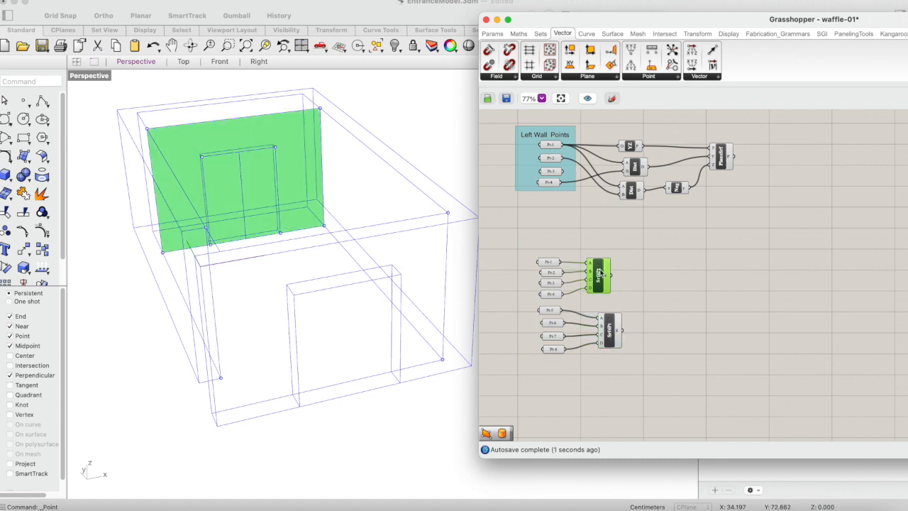
shift+click(608, 330)
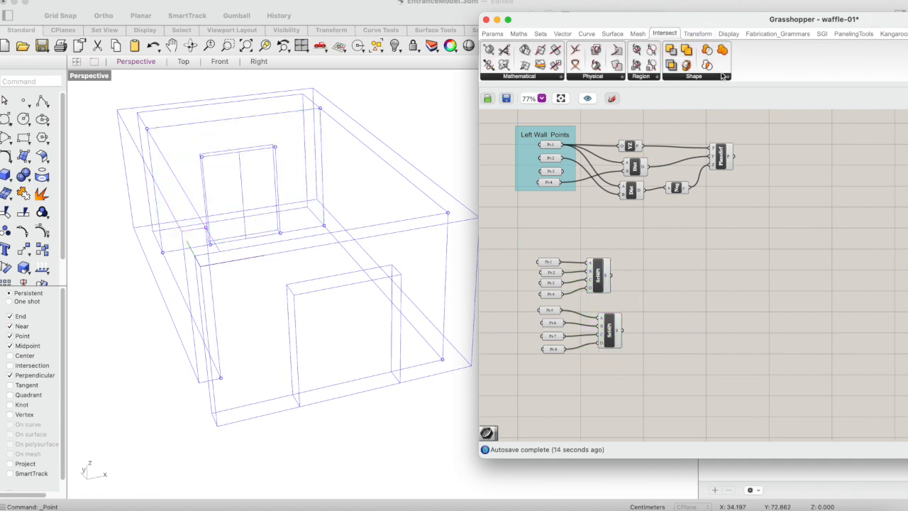
click(600, 287)
click(609, 332)
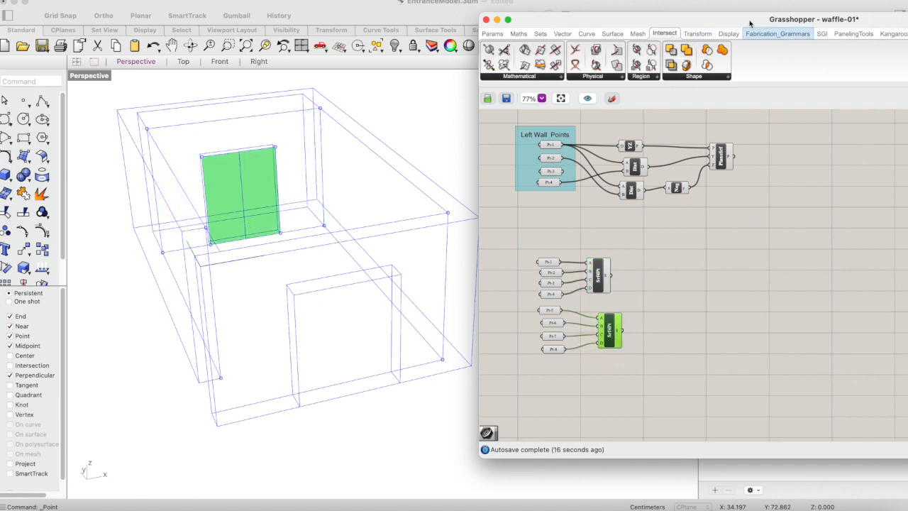
click(701, 210)
click(699, 77)
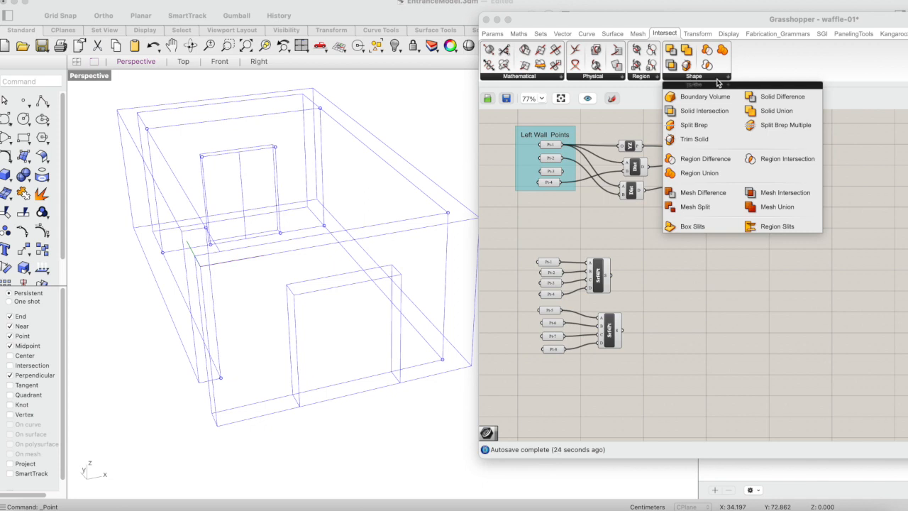
click(704, 159)
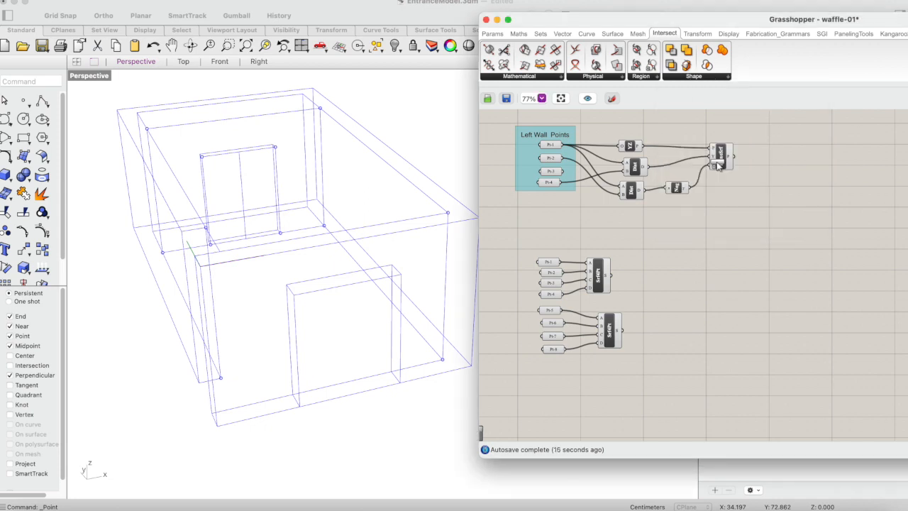
click(665, 281)
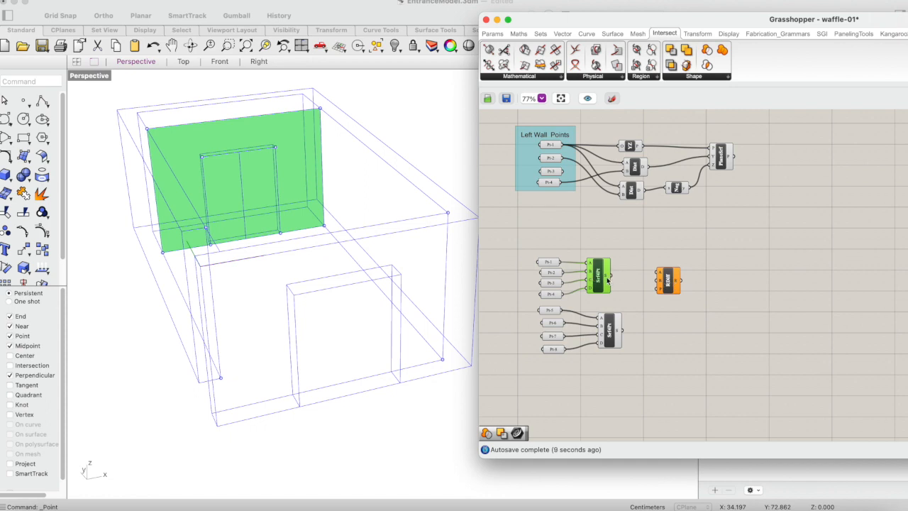
Connect the wall surface to input A of Region Difference and the door surface to input B
drag(612, 275, 662, 274)
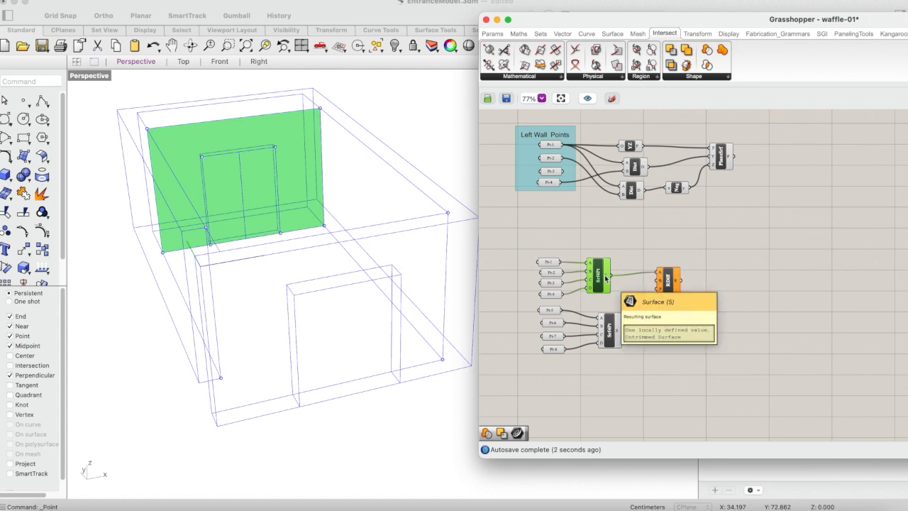
click(612, 335)
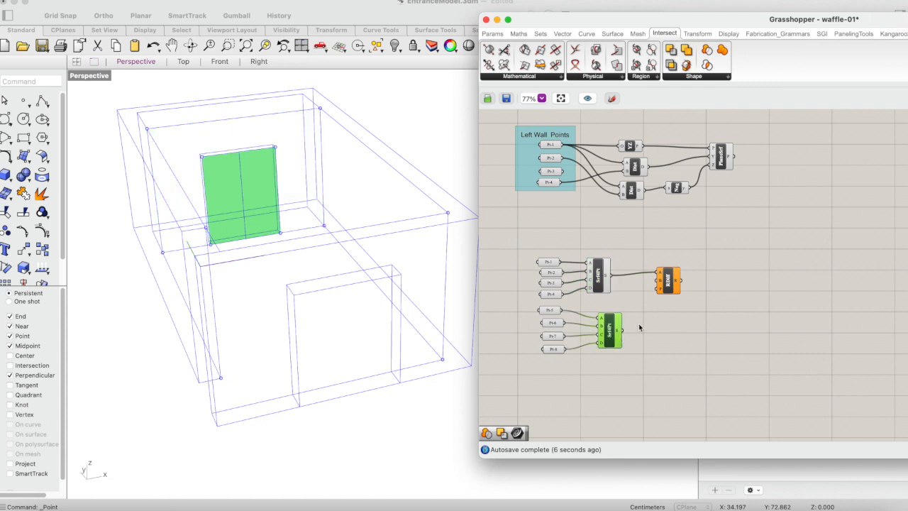
click(627, 333)
drag(623, 330, 658, 281)
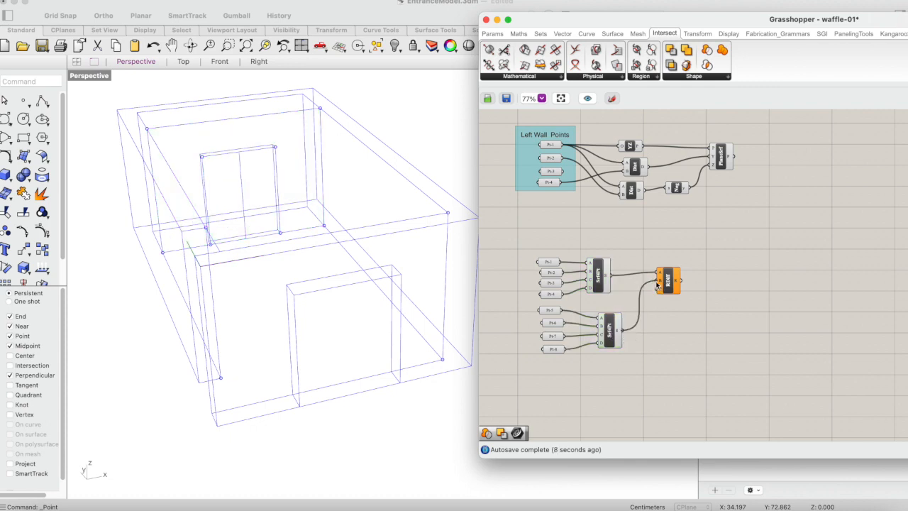
Add a Boundary Surfaces component, feed it the Region Difference result, and preview the wall with the door cut out
double_click(713, 282)
text(boundary)
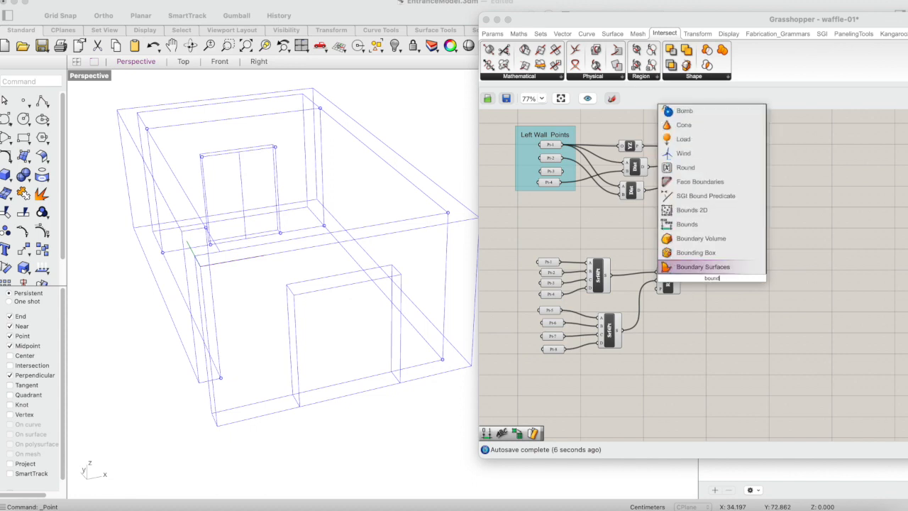
click(708, 267)
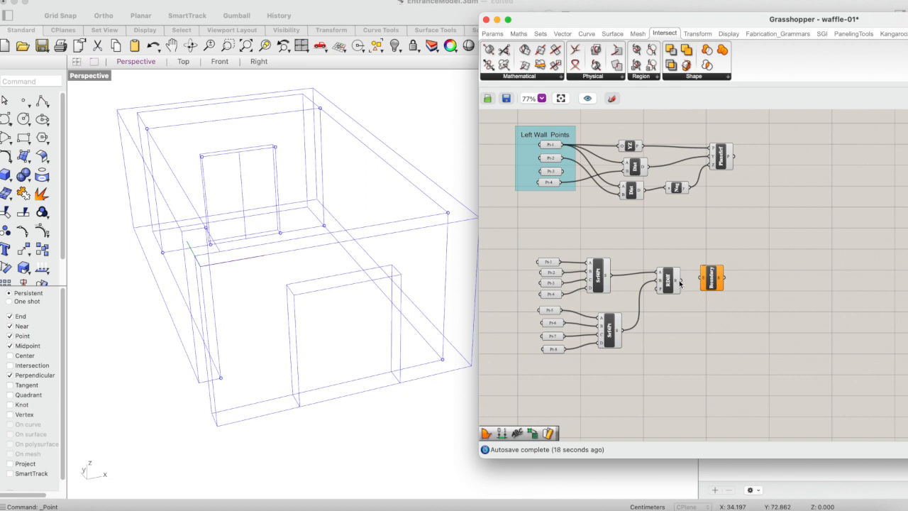
drag(679, 283, 704, 280)
click(716, 279)
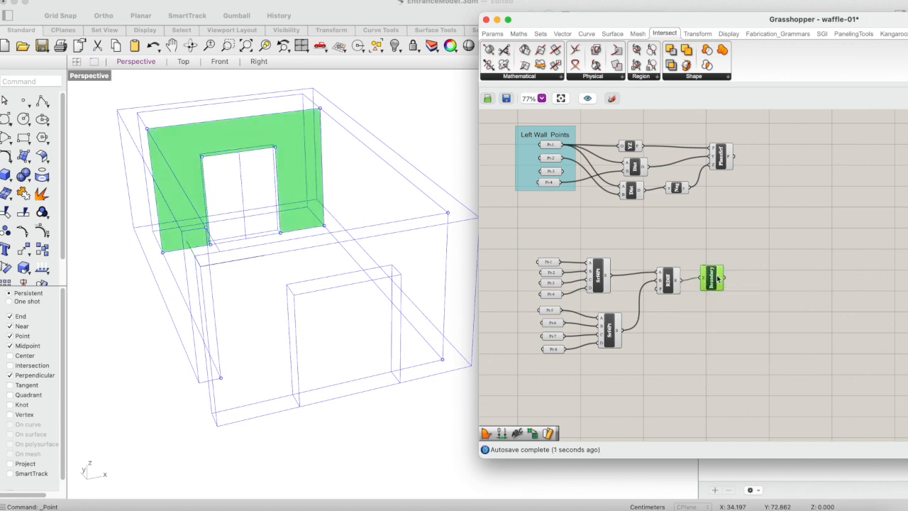
drag(718, 279, 713, 282)
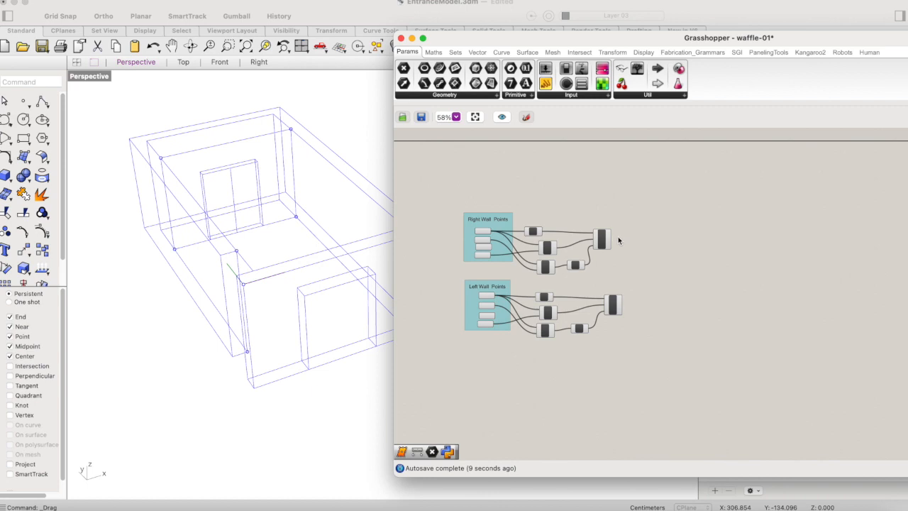
Examine the surface produced by the Right Wall group's Plane Surface component in the model
click(608, 240)
click(653, 262)
scroll(670, 273, up, 3)
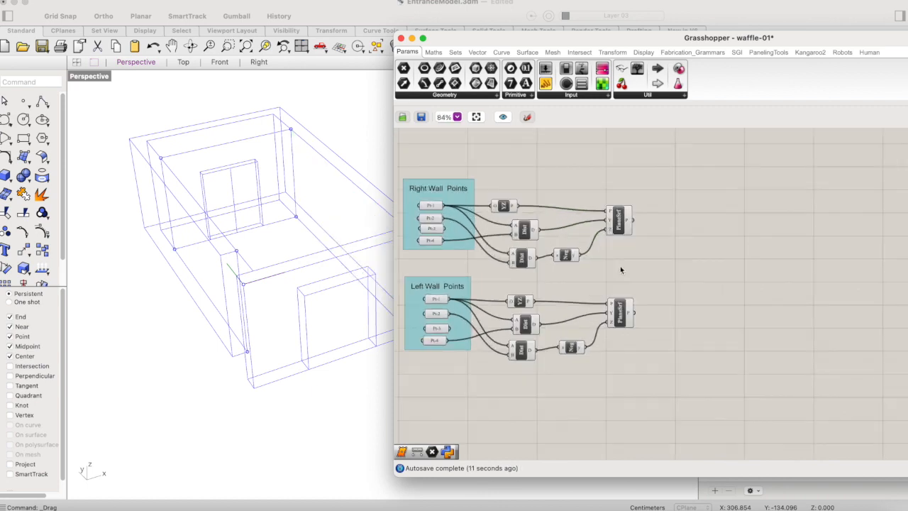
click(619, 221)
drag(497, 41, 537, 49)
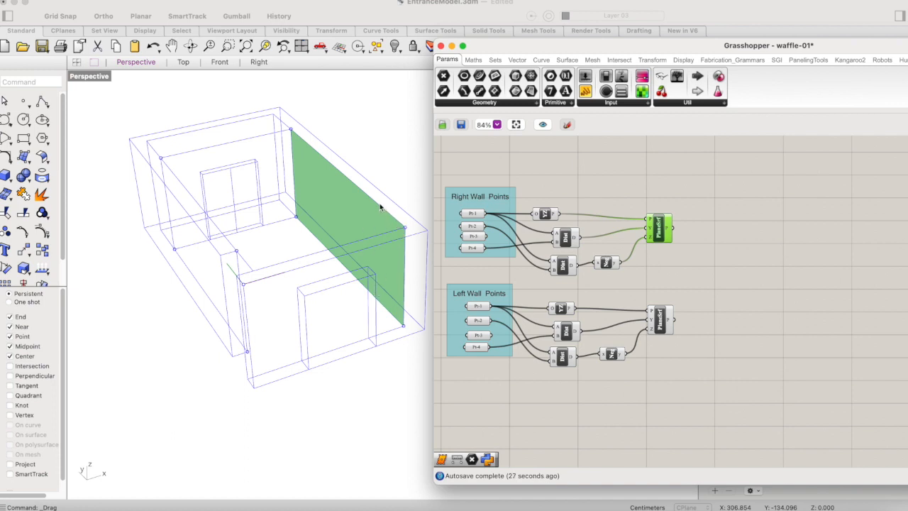
click(338, 259)
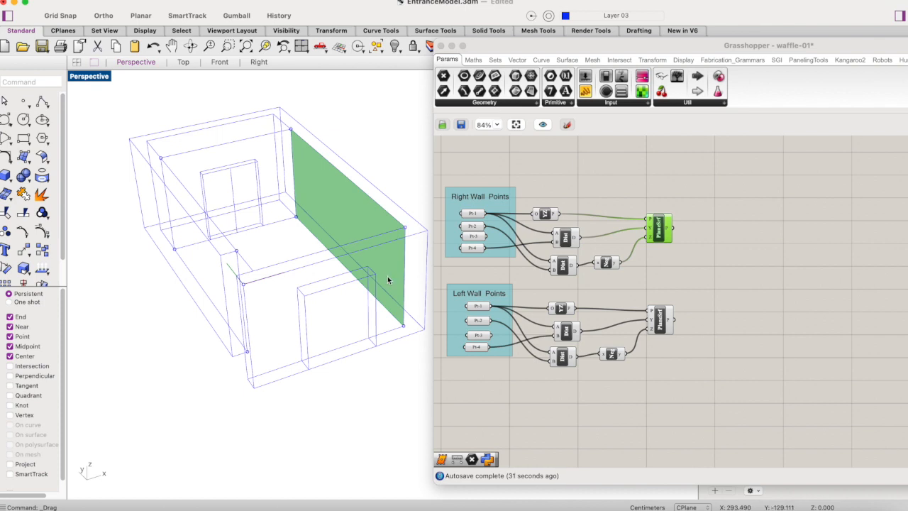
click(689, 232)
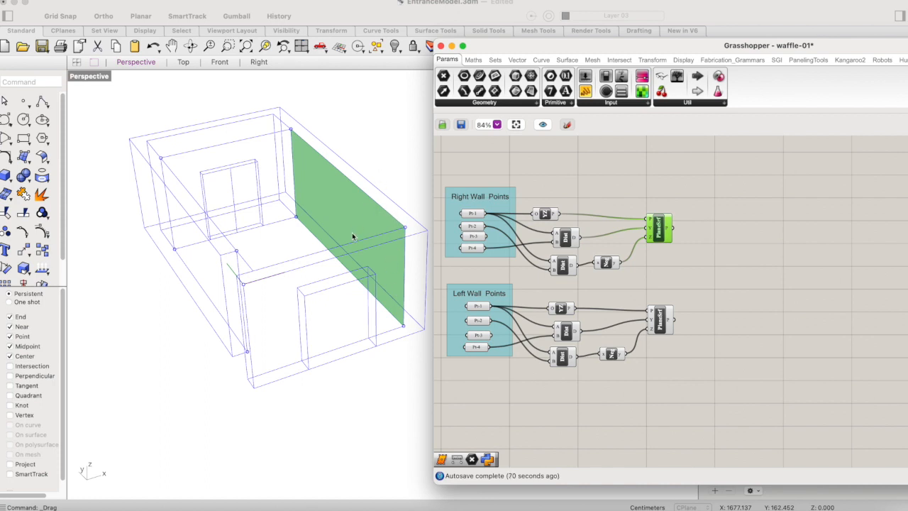
Add the Contour component for breps and meshes beside the Right Wall group's Plane Surface component
double_click(714, 230)
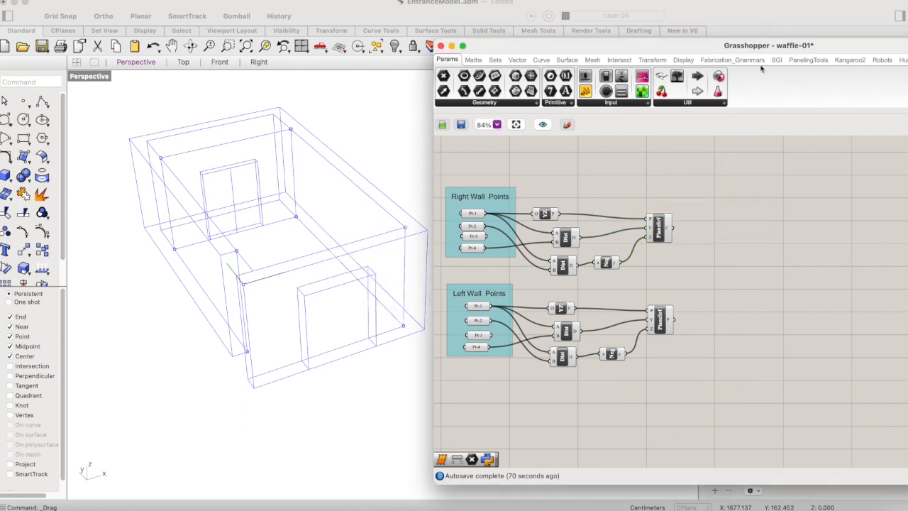
drag(765, 50, 752, 50)
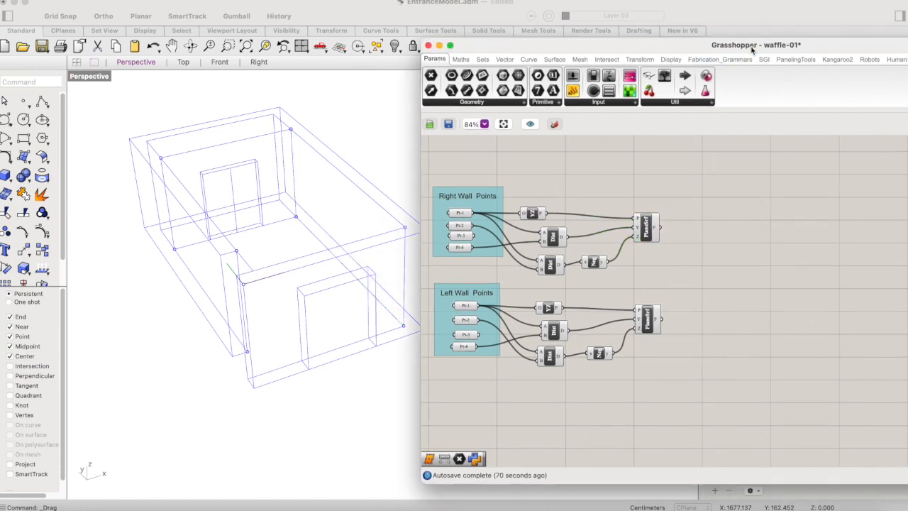
double_click(723, 229)
text(cont)
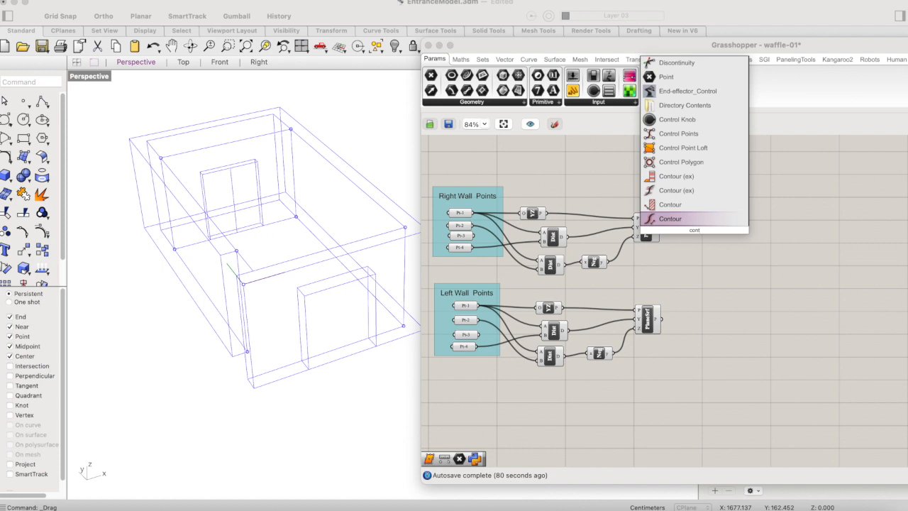
click(691, 210)
click(693, 214)
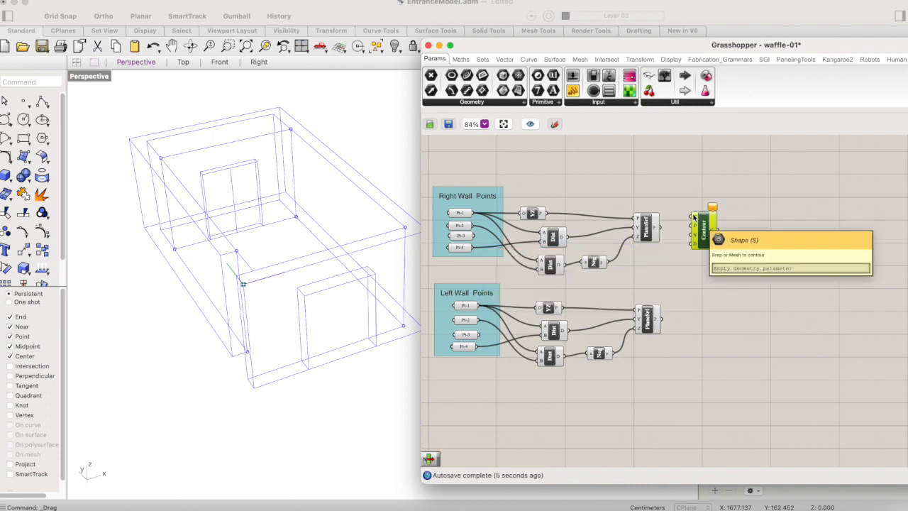
click(653, 232)
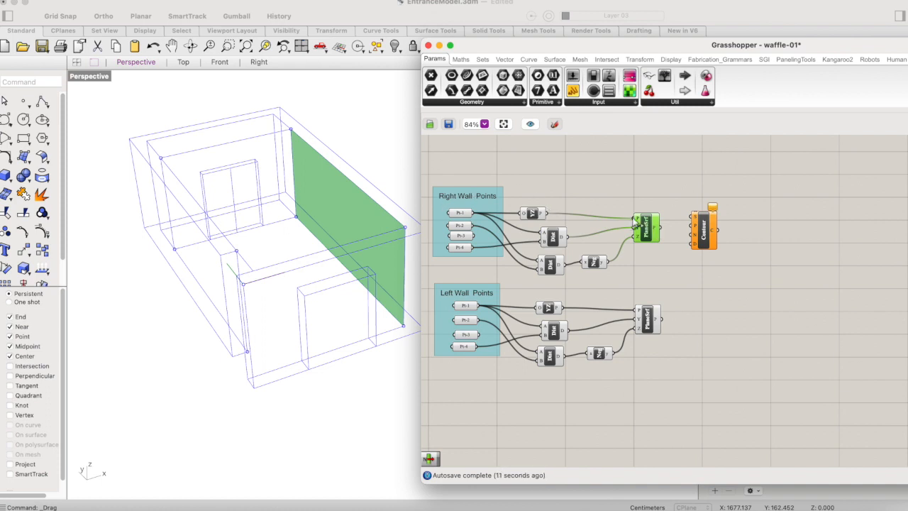
Connect the Right Wall's Plane Surface to the Contour component's shape input and Pt-1 to its start point input
drag(660, 227, 703, 226)
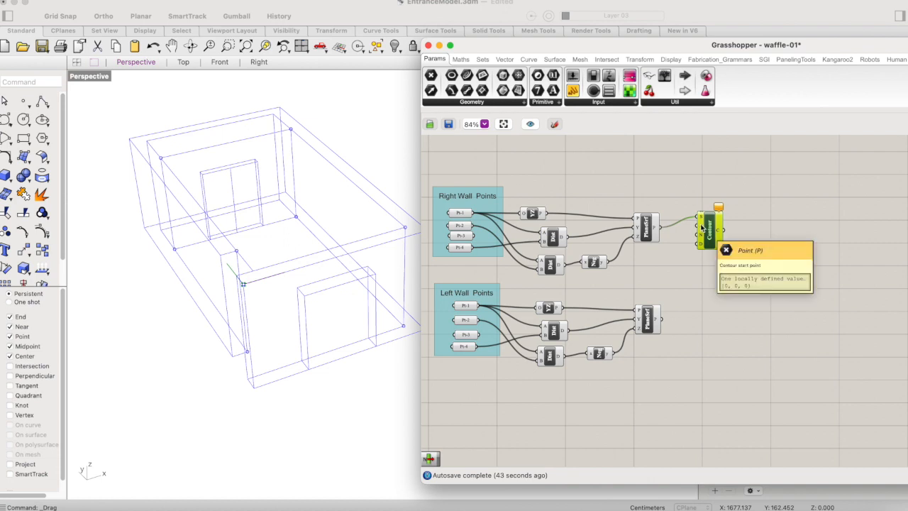
click(661, 241)
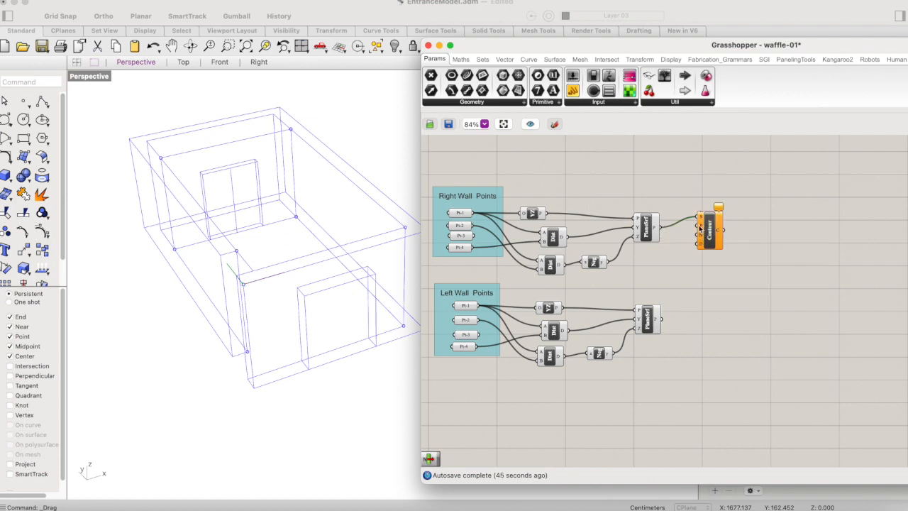
mouse_move(701, 227)
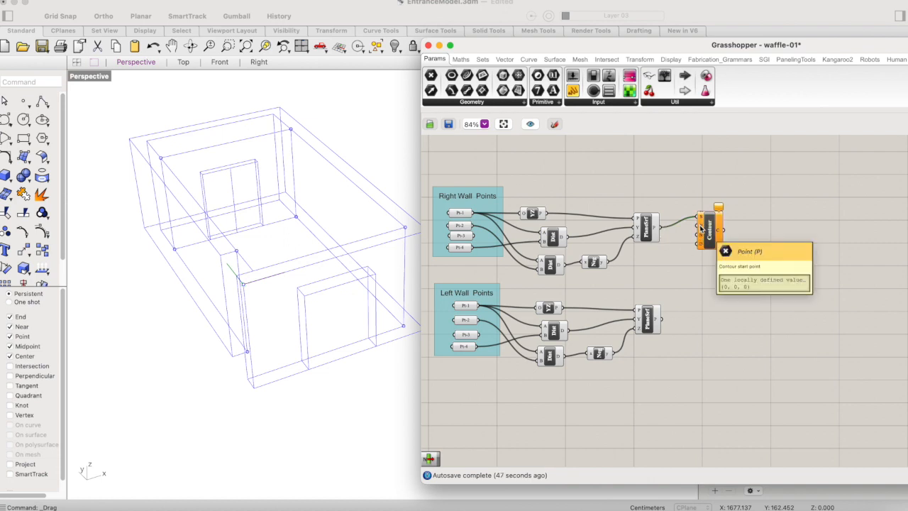
click(463, 214)
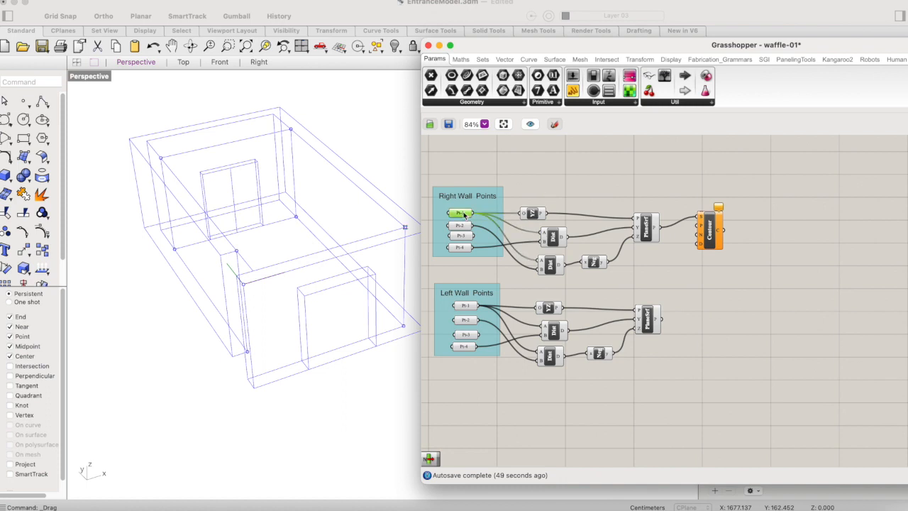
drag(544, 147, 722, 230)
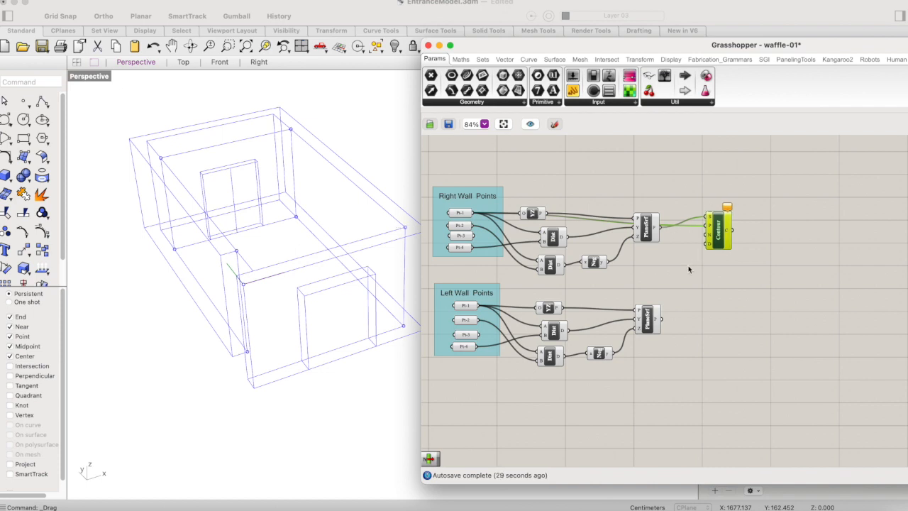
Add a Unit Y vector and connect it to the Contour component's normal input
double_click(688, 269)
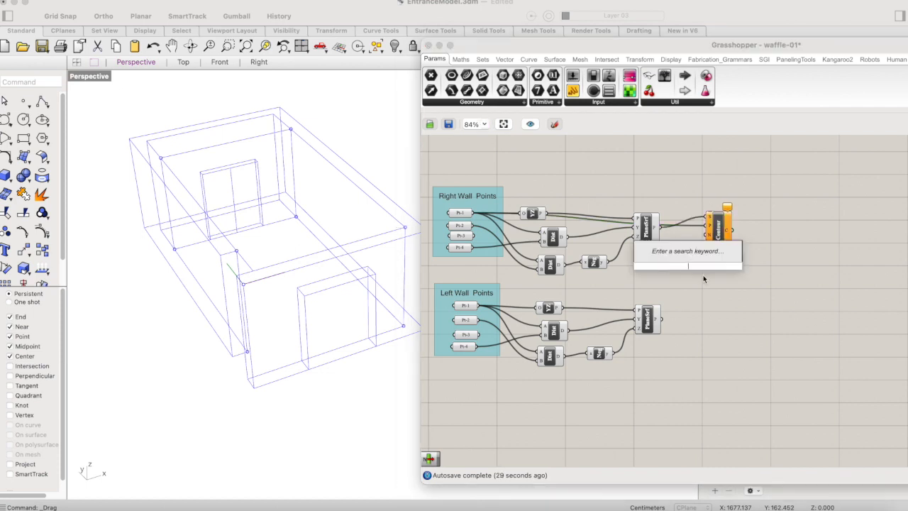
text(y)
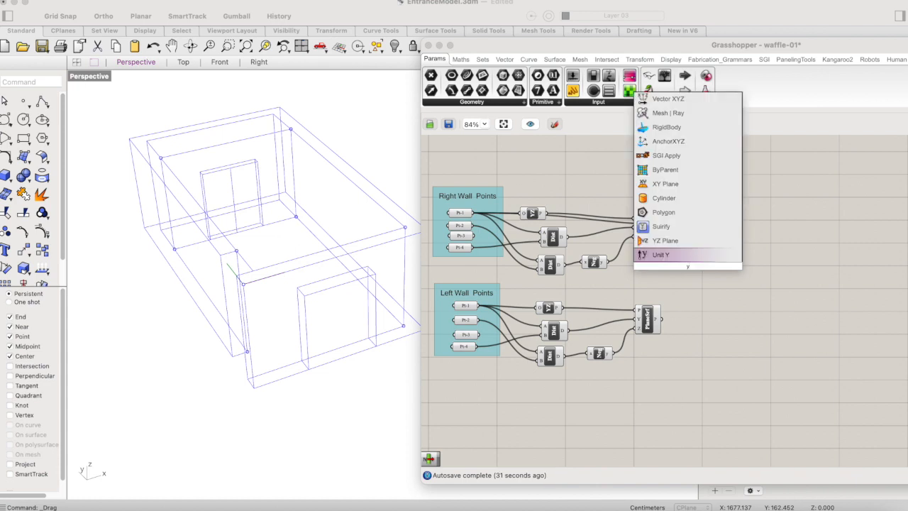
click(687, 258)
drag(699, 265, 674, 245)
Add a number slider with a value of 100 below the Unit Y component
double_click(676, 276)
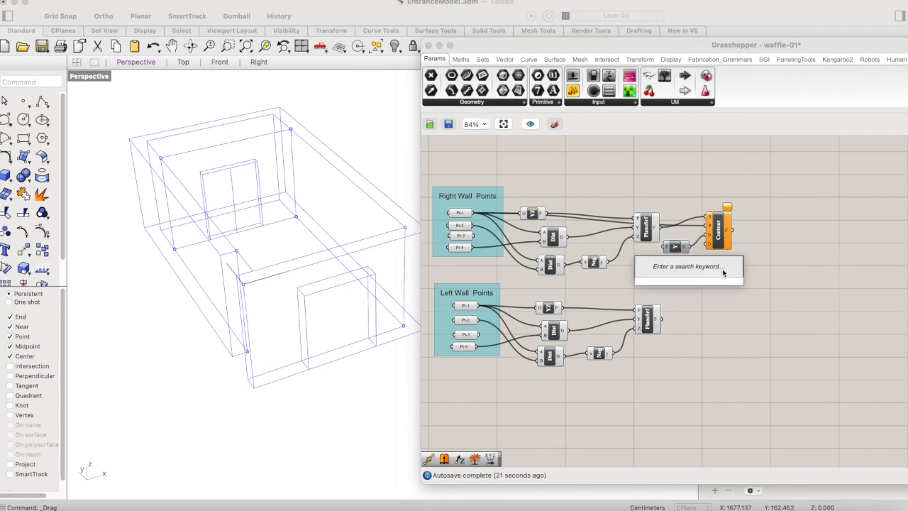
text(10)
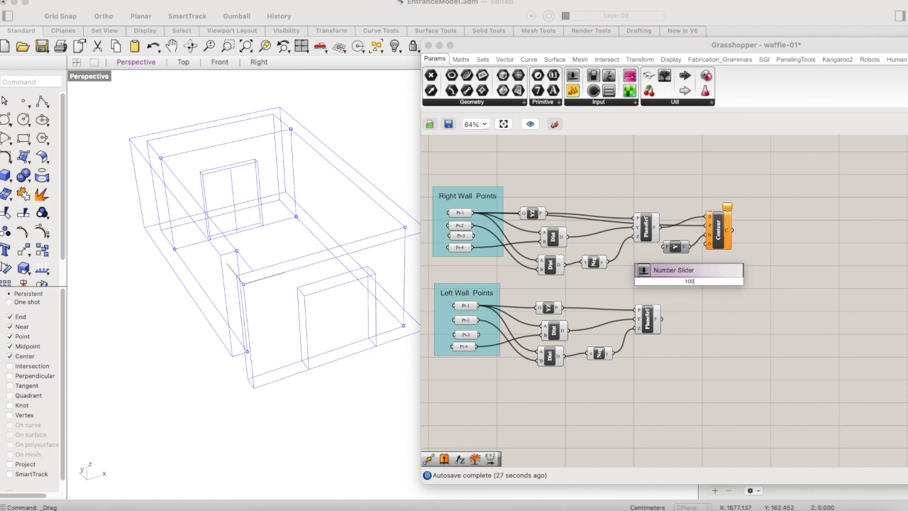
text(0)
key(Return)
right_click(715, 282)
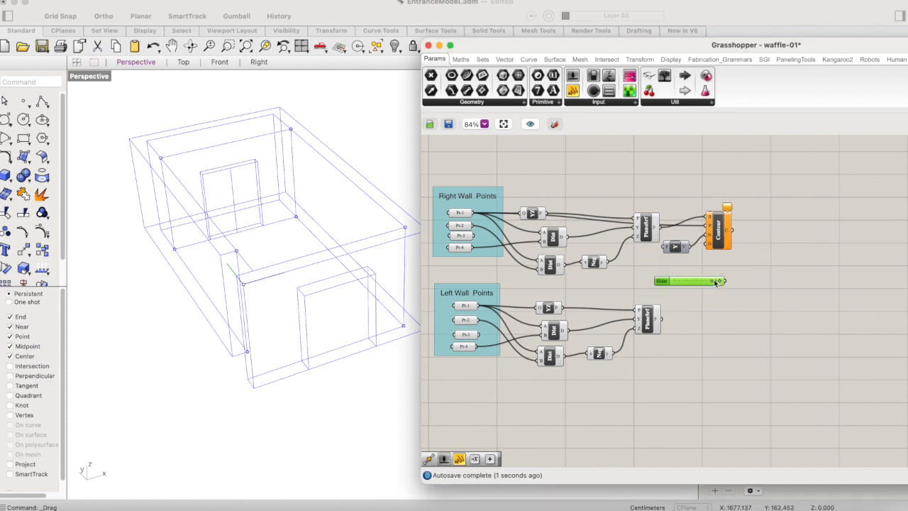
click(709, 312)
click(638, 154)
Set the slider to 20, connect it to the Contour's distance input, and preview the wall contours
scroll(721, 285, up, 4)
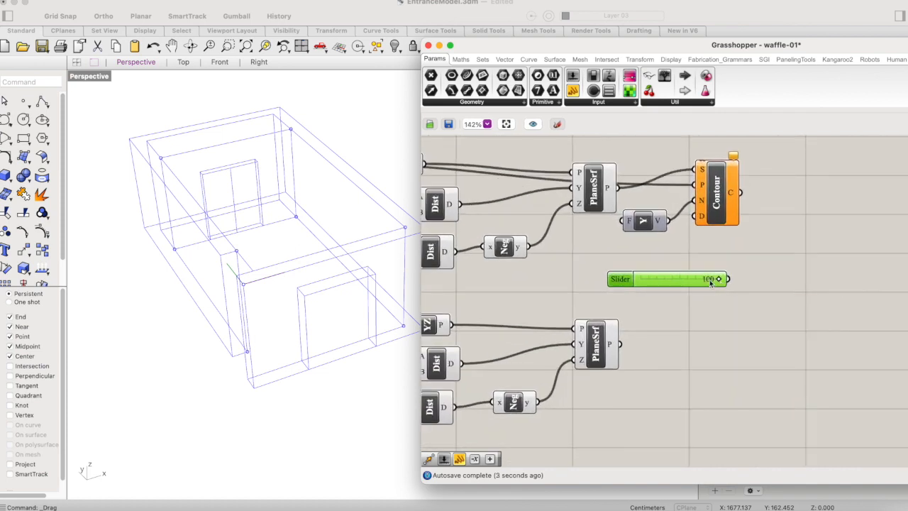
key(BackSpace)
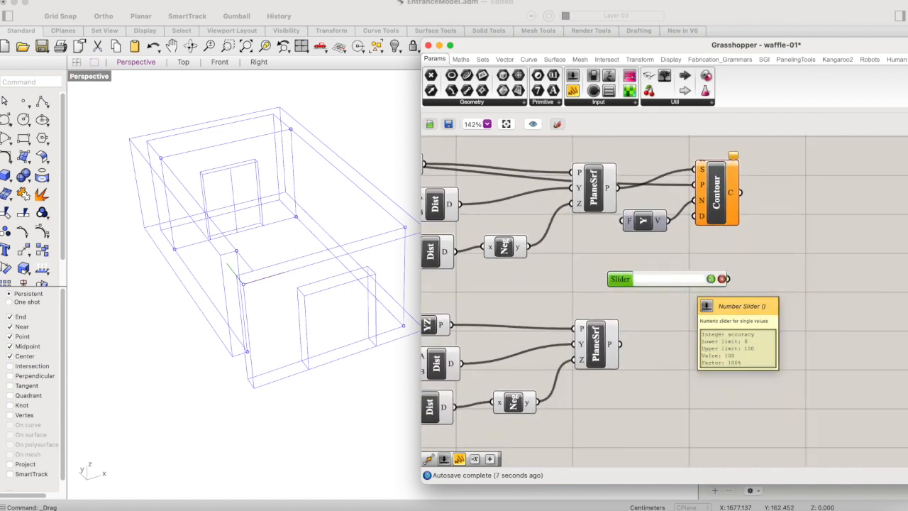
text(20)
key(Return)
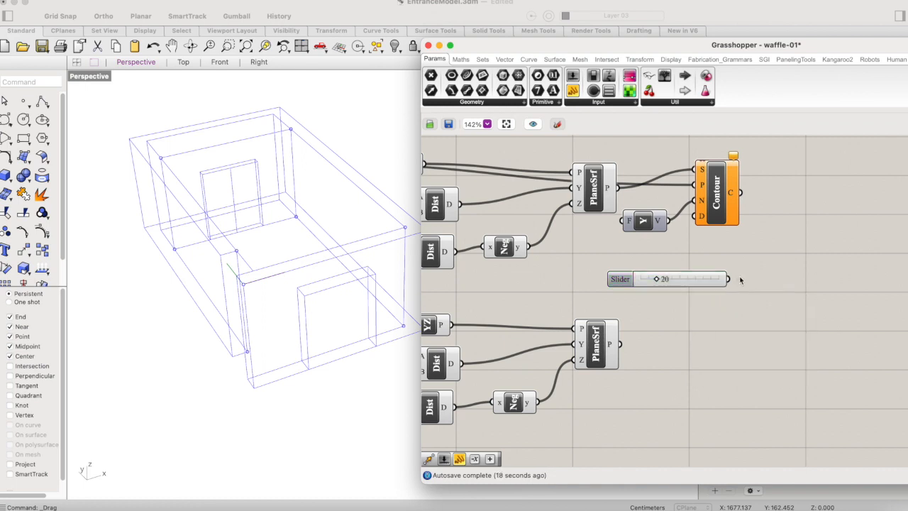
drag(727, 279, 702, 217)
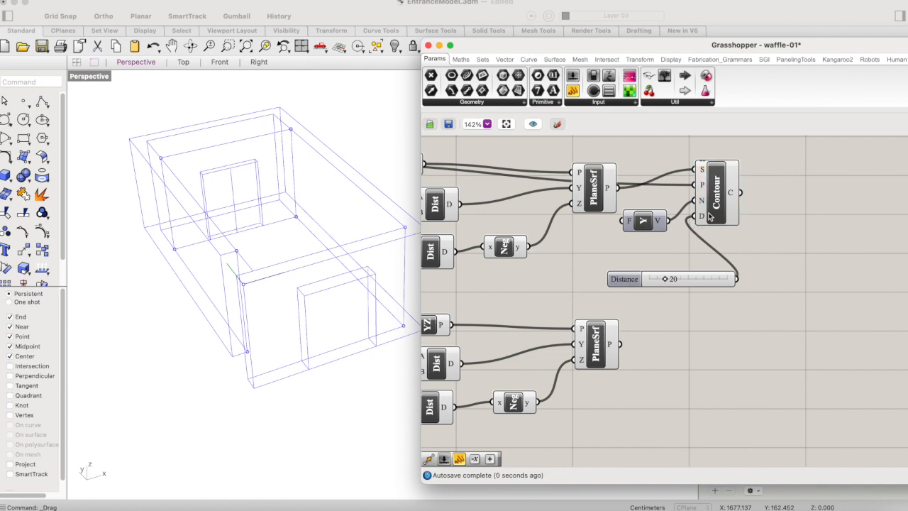
click(716, 206)
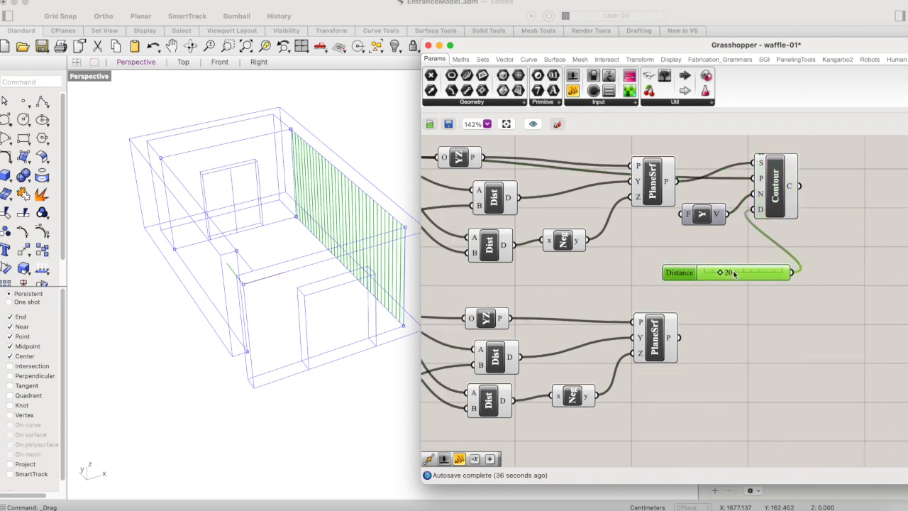
Try contour distances of 10 and 30 and preview the line spacing on the right wall for each
double_click(733, 274)
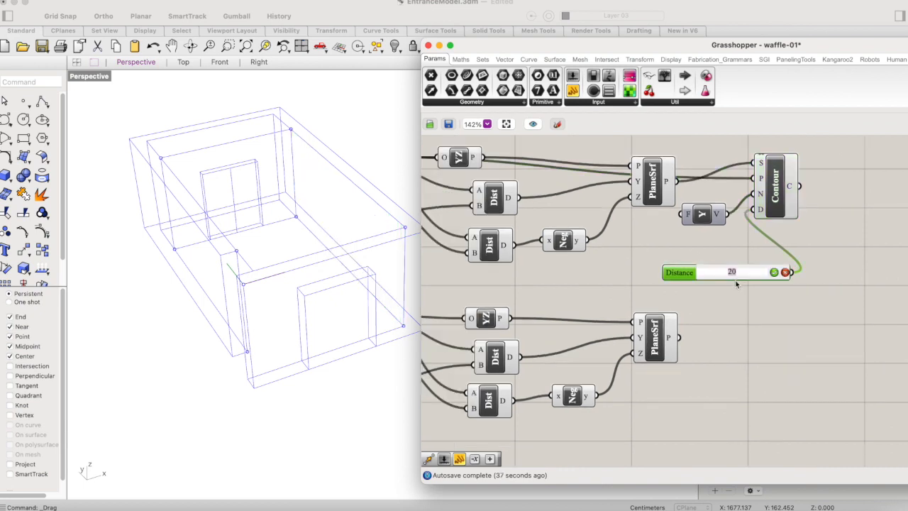
text(10)
click(774, 272)
click(780, 201)
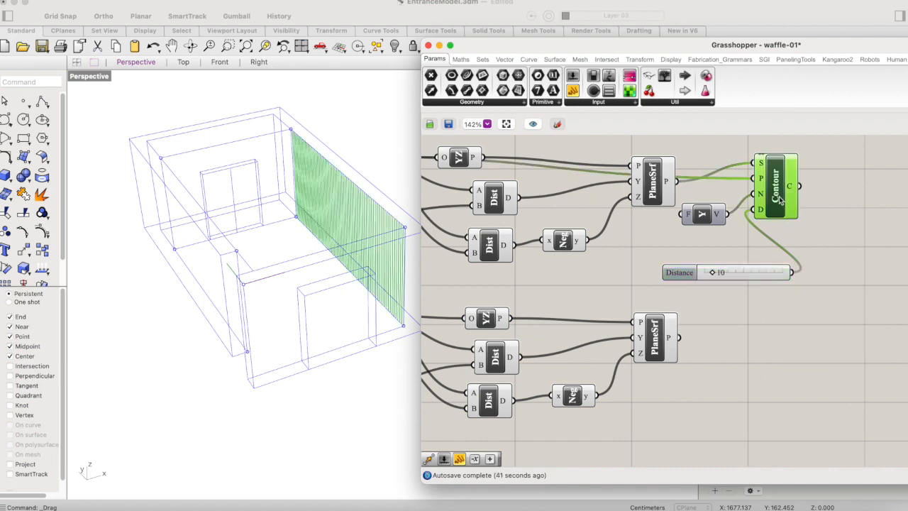
double_click(731, 272)
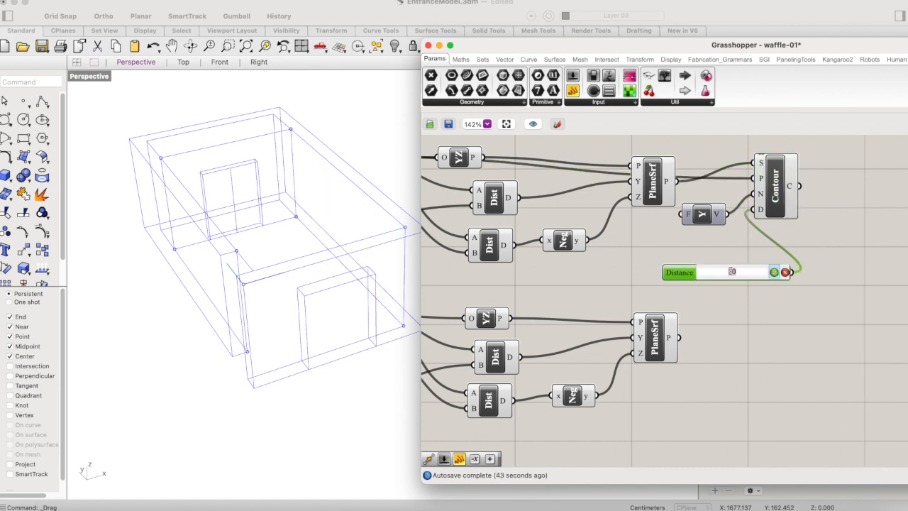
text(30)
click(774, 272)
click(782, 196)
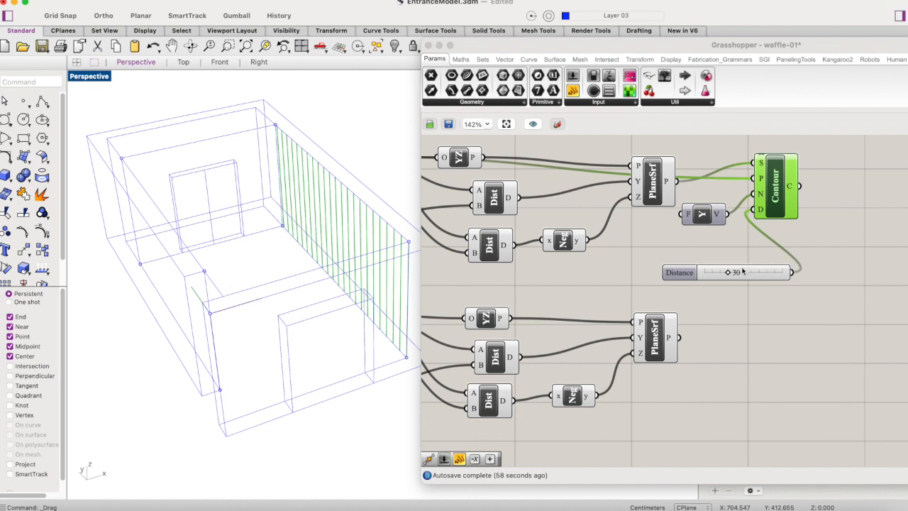
Set the Distance slider to 20, move it closer beneath Unit Y, and preview the contours
double_click(734, 271)
text(2)
click(773, 271)
drag(758, 267, 742, 241)
click(776, 203)
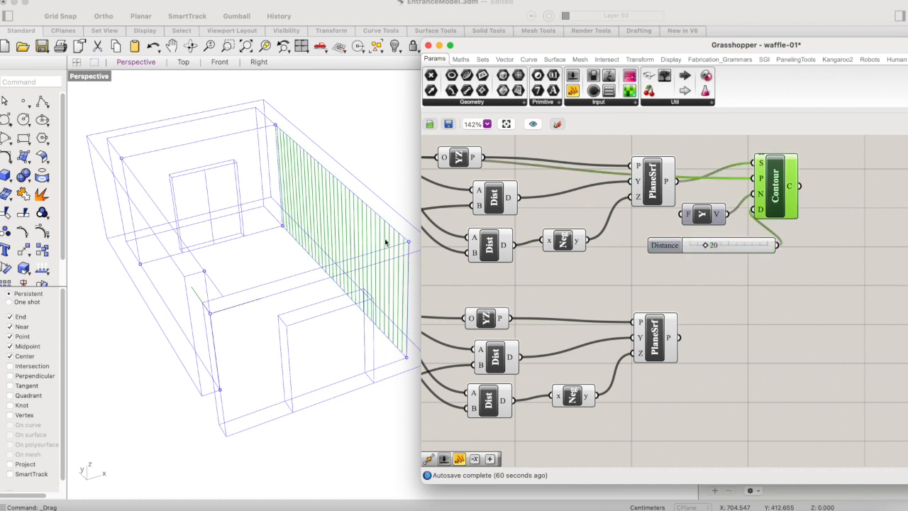
Move the Right Wall's Plane Surface, Unit Y, Distance slider and Contour components up together on the canvas
right_drag(806, 143, 784, 162)
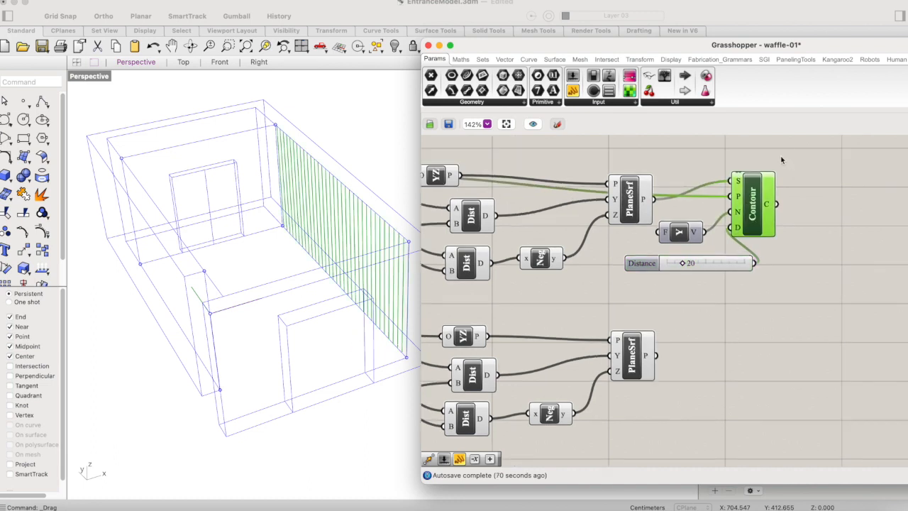
scroll(781, 160, down, 3)
scroll(782, 150, up, 1)
scroll(782, 151, right, 1)
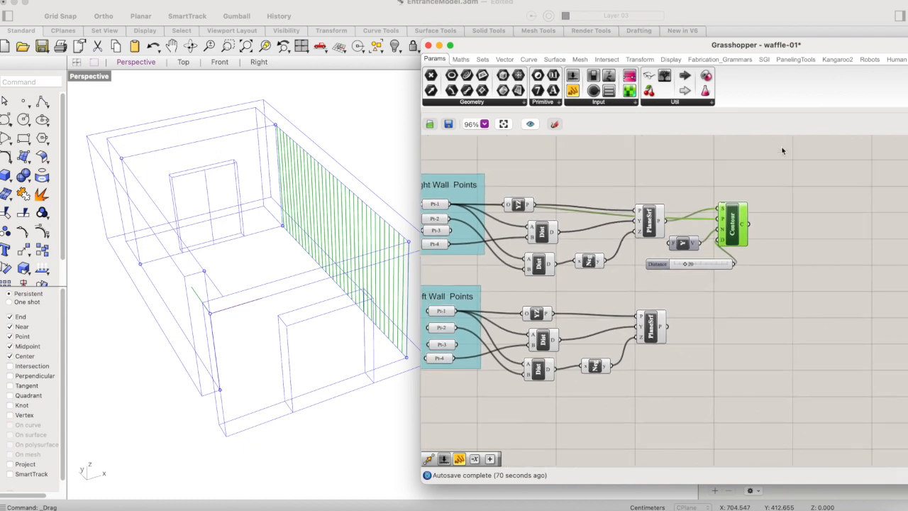
drag(753, 178, 641, 277)
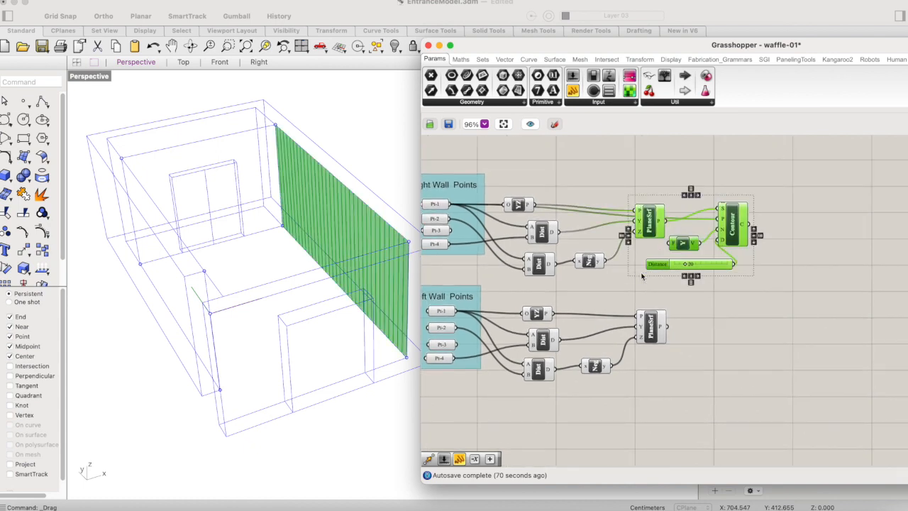
drag(662, 225, 662, 197)
click(822, 211)
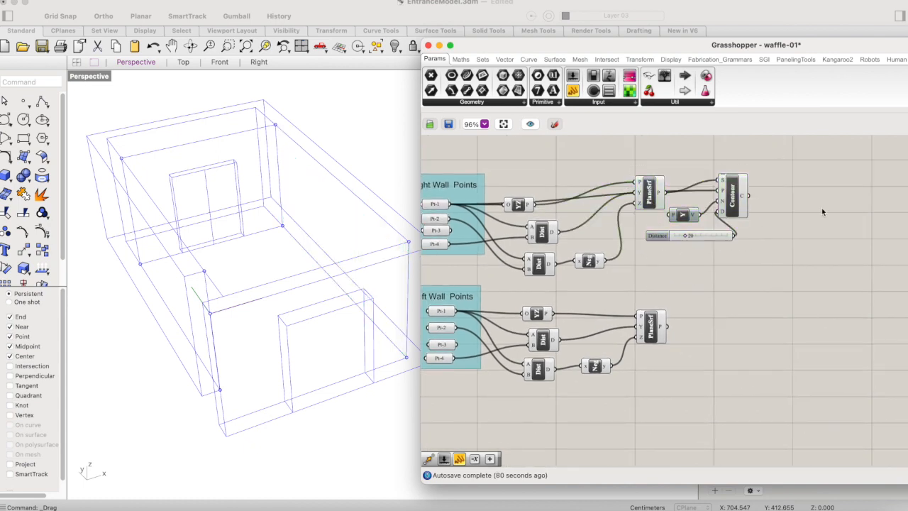
Duplicate the Contour component together with its Unit Y vector and Distance slider
drag(767, 160, 694, 251)
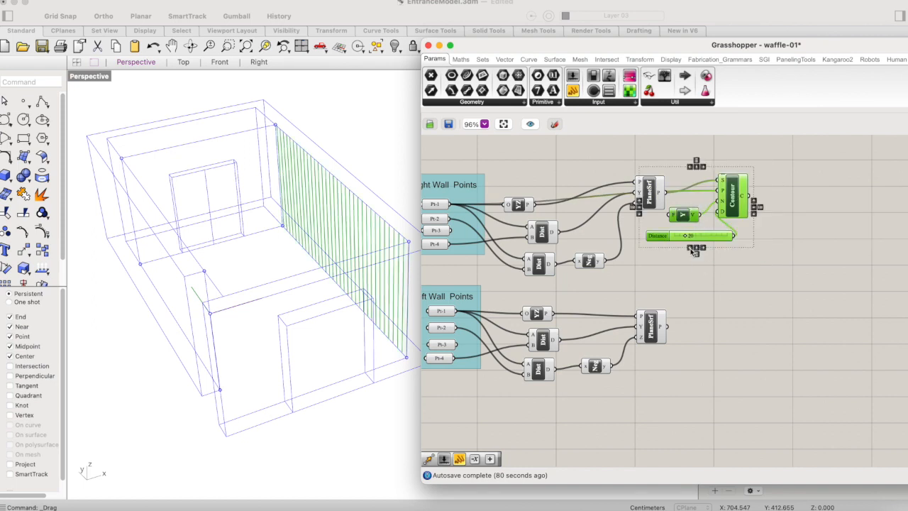
key(super+c)
key(super+v)
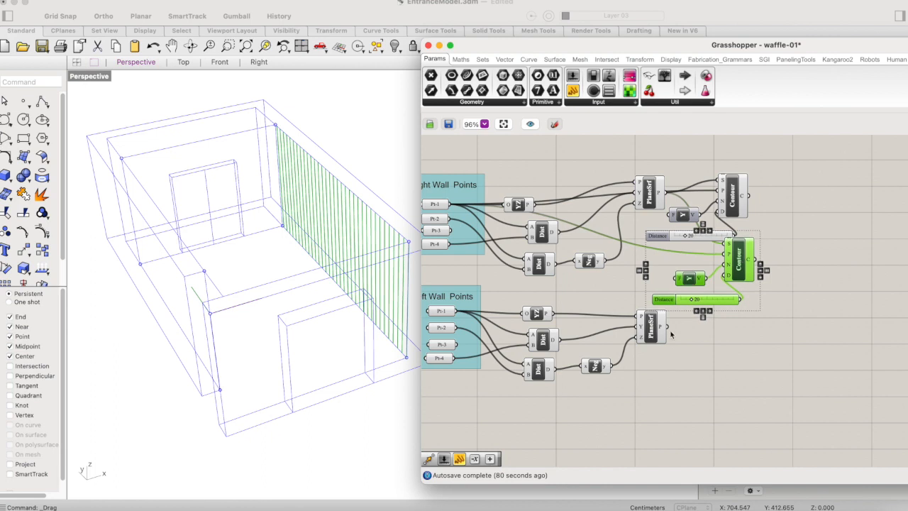
Move the whole Left Wall Points group and its surface components down to clear space for the copied Contour
scroll(670, 335, down, 3)
drag(716, 276, 465, 329)
drag(677, 234, 461, 378)
drag(476, 266, 473, 359)
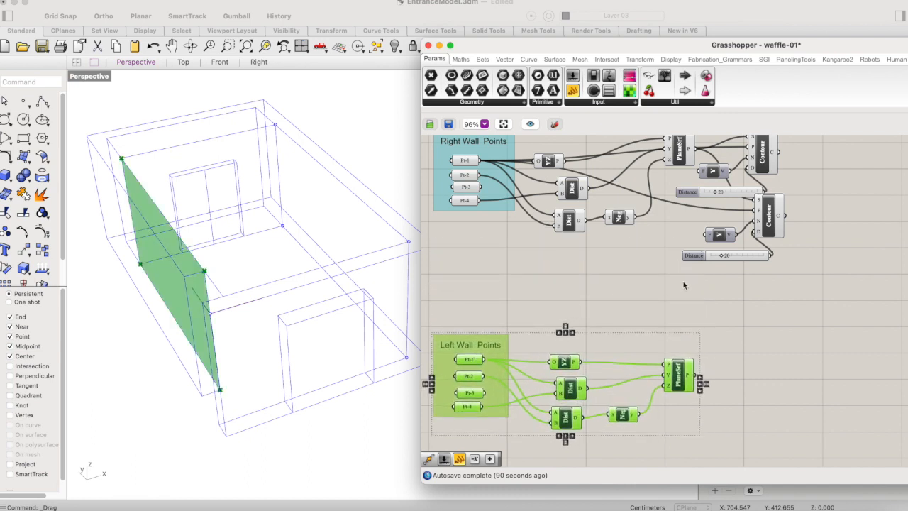
Replace the copied Contour's Unit Y with a Unit Z vector on its normal input, and move its Distance slider closer beneath it
scroll(685, 285, up, 3)
scroll(685, 285, right, 3)
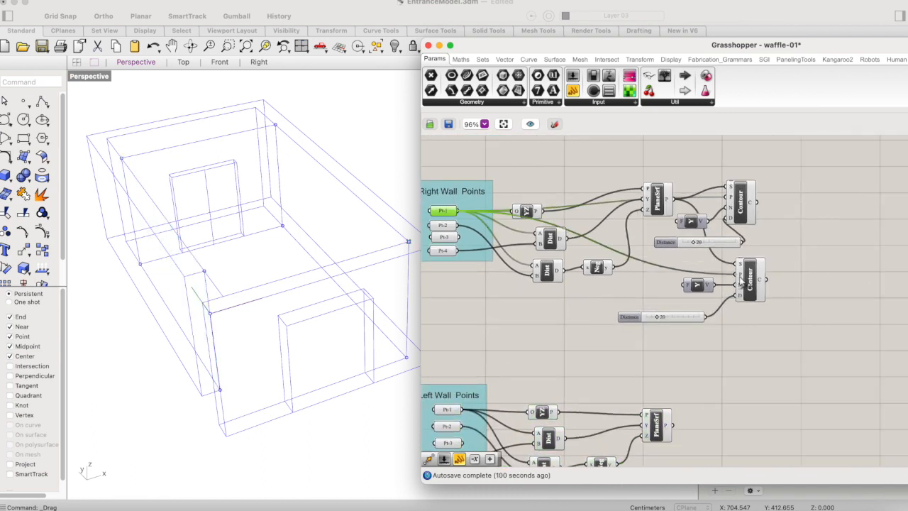
click(786, 281)
scroll(784, 281, right, 2)
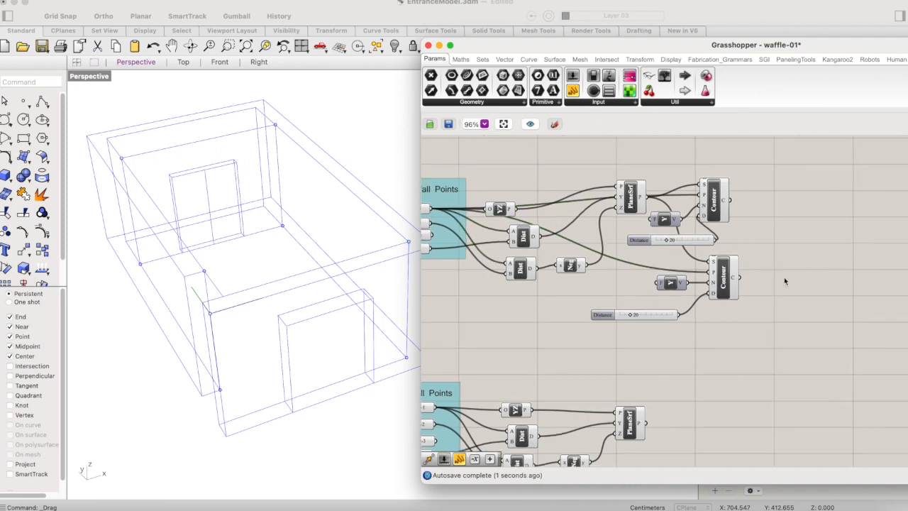
scroll(725, 273, down, 2)
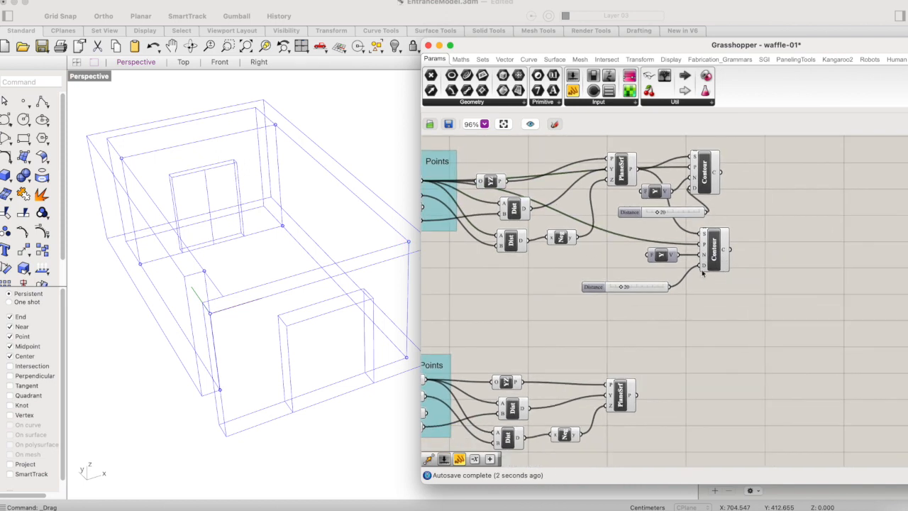
key(Delete)
double_click(665, 259)
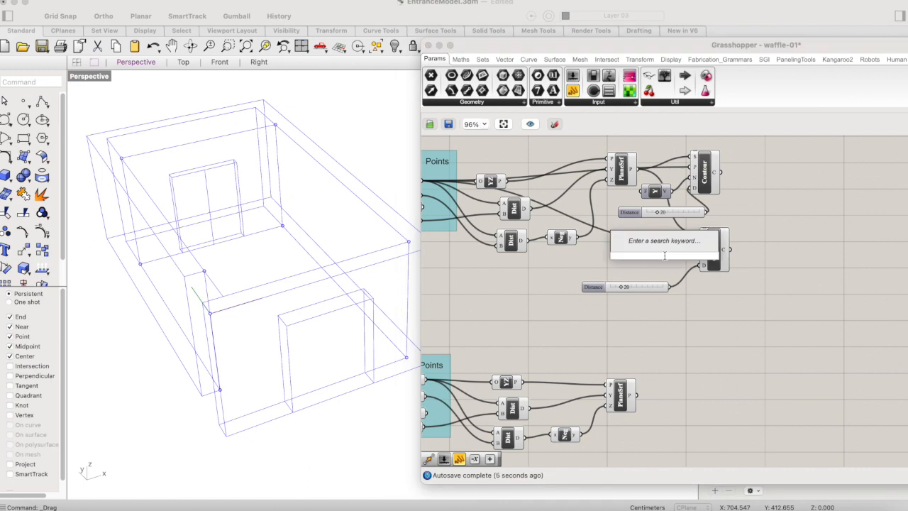
text(z)
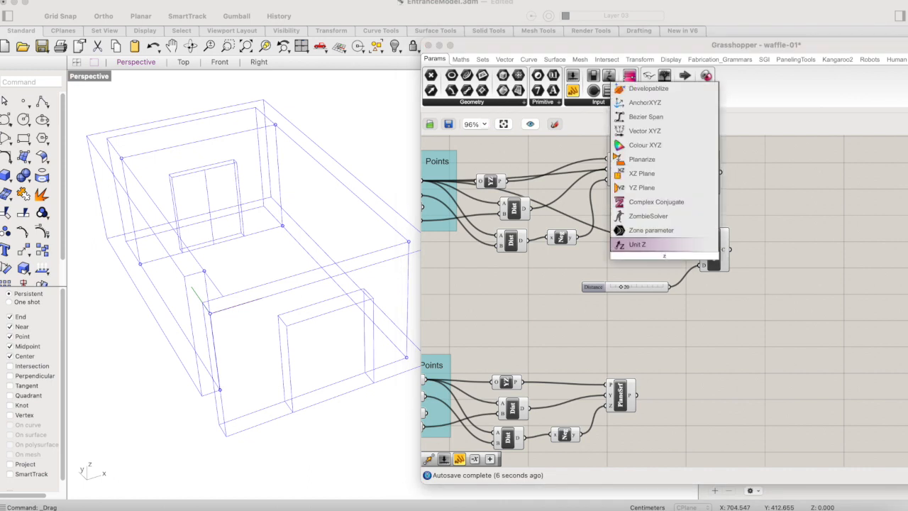
click(656, 244)
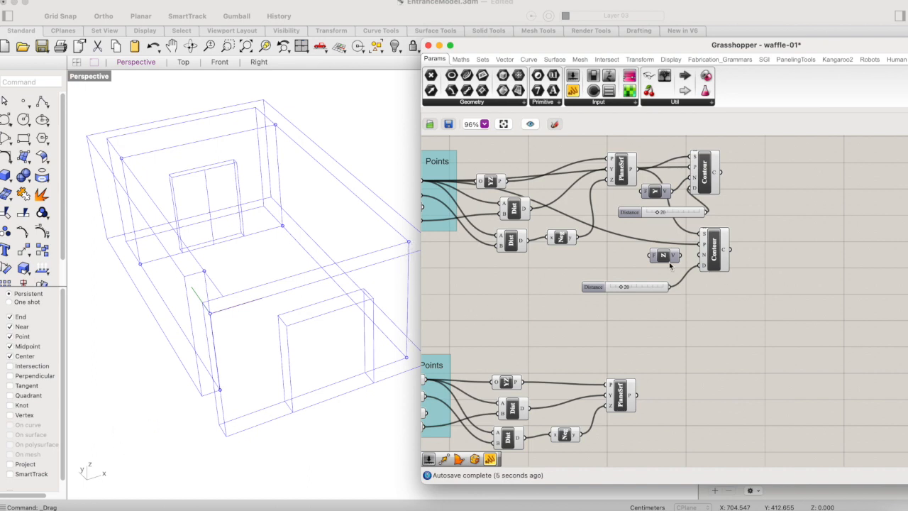
click(714, 259)
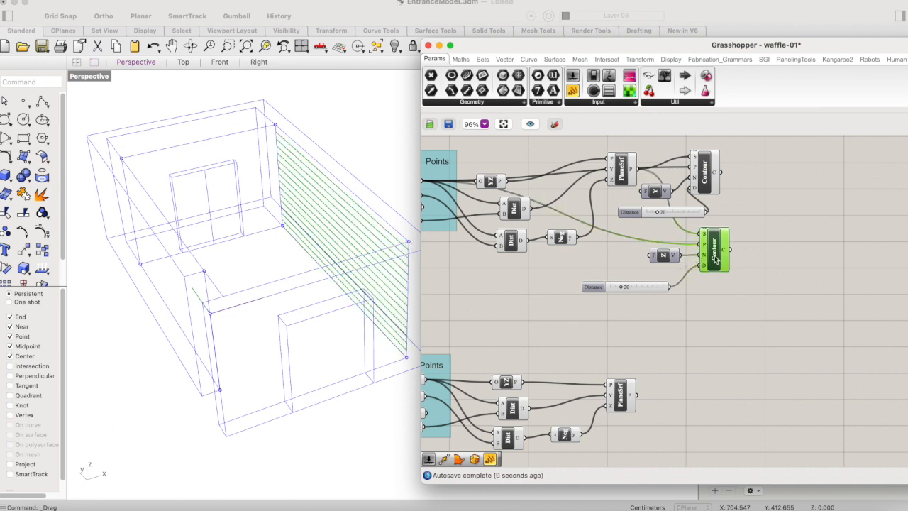
drag(653, 291, 667, 279)
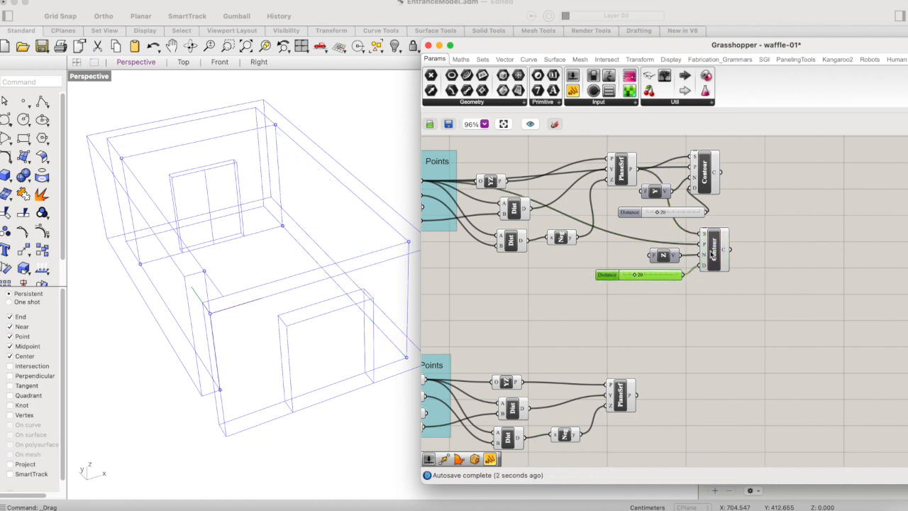
Add a Move component and feed the Unit Y Contour's curves into its geometry input
click(712, 254)
shift+click(709, 174)
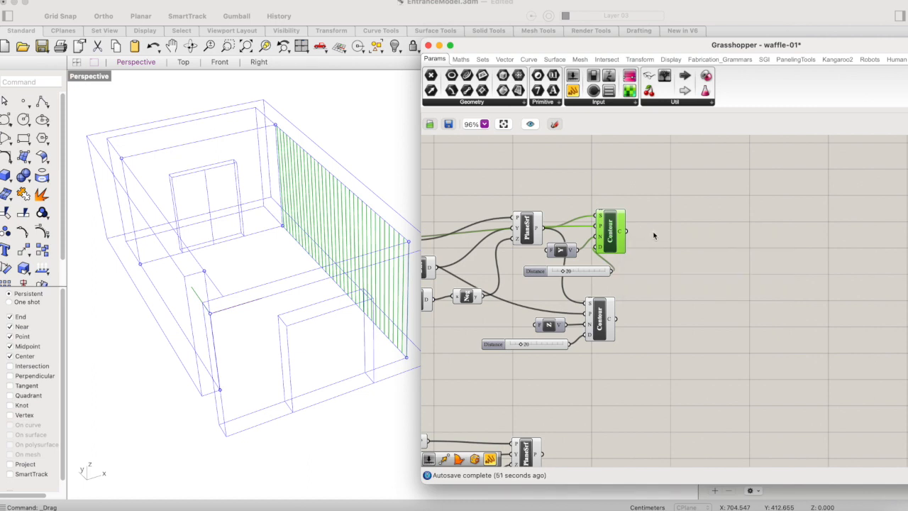
double_click(696, 234)
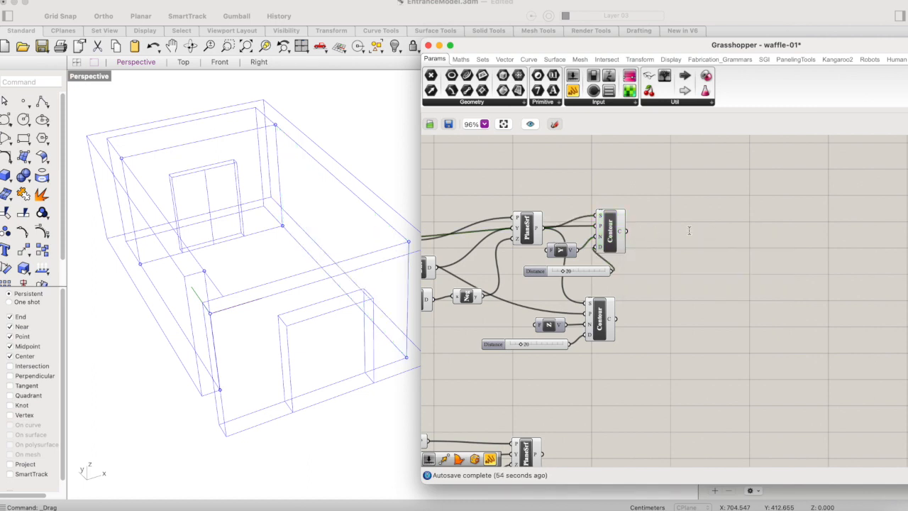
text(move)
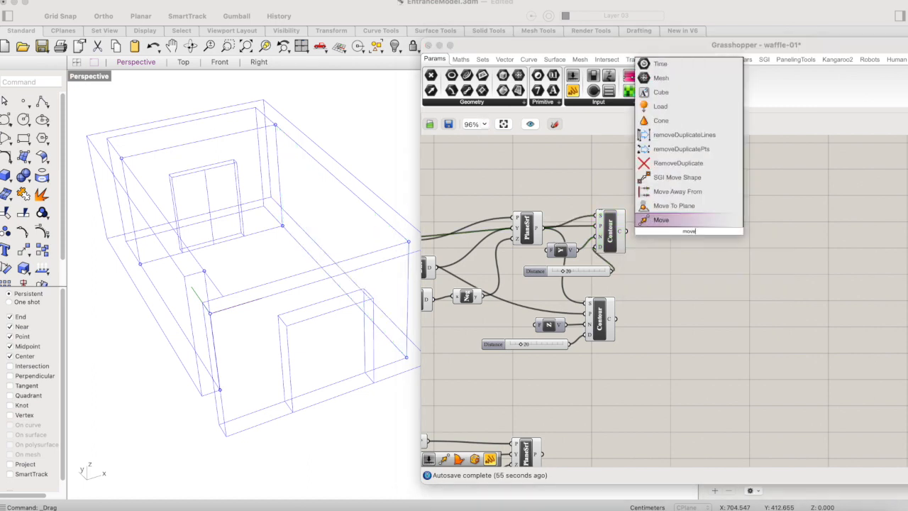
click(714, 219)
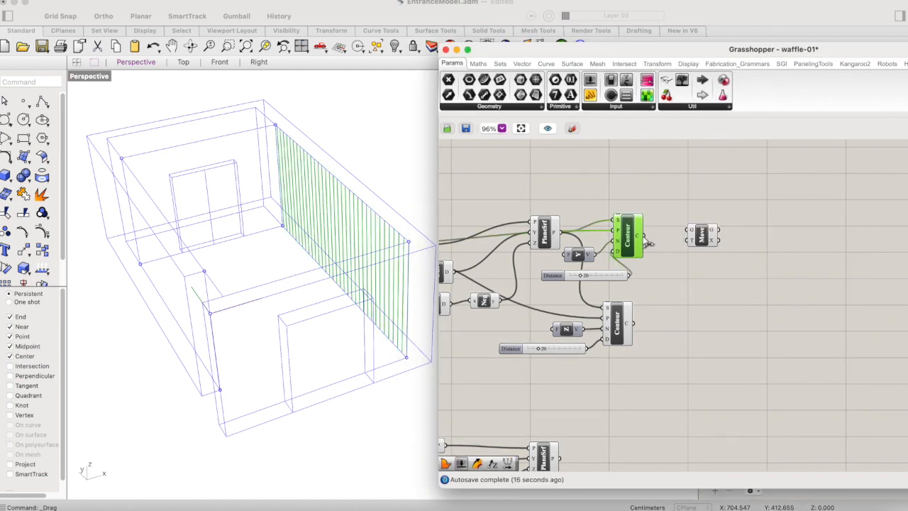
drag(644, 235, 687, 229)
Add a Unit X vector and connect it to the Move component's motion input
double_click(688, 291)
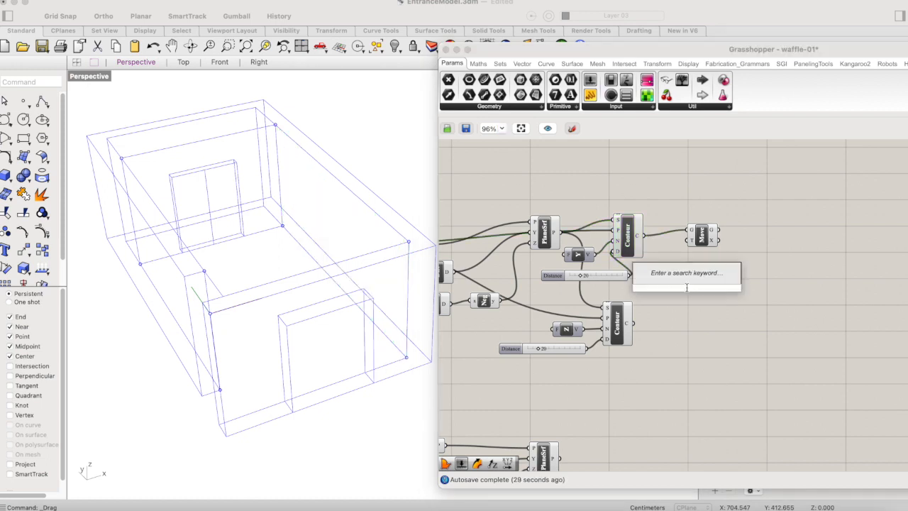
text(x)
key(Return)
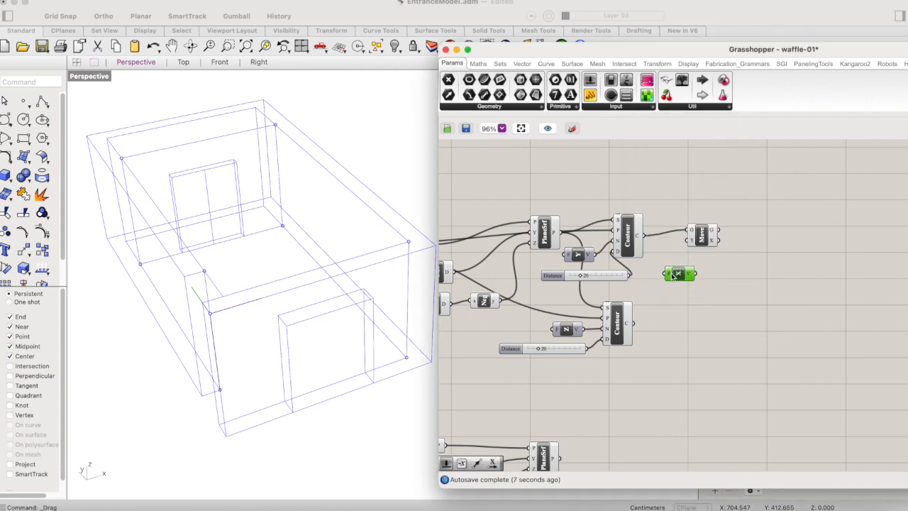
drag(696, 274, 723, 234)
Create a number slider from the value 1000, set it to 50 and connect it to Unit X's factor input
double_click(673, 287)
text(10)
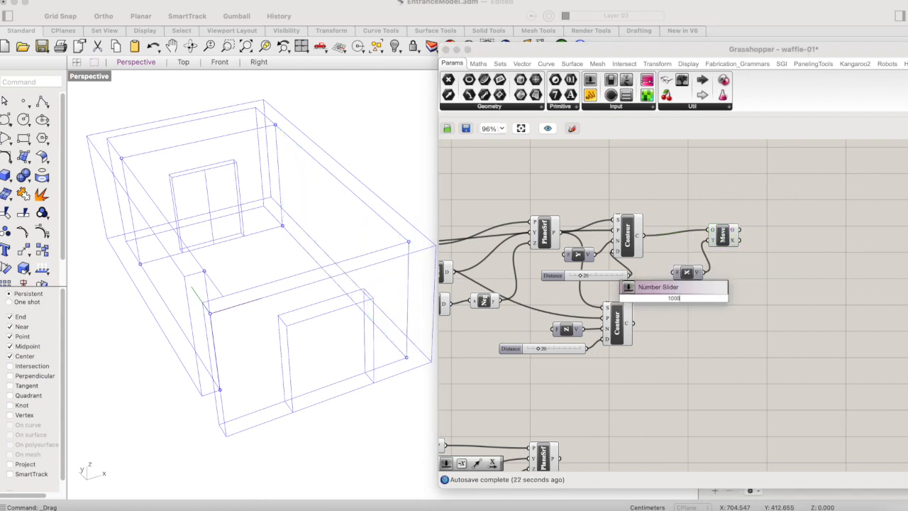
text(00)
key(Return)
click(702, 299)
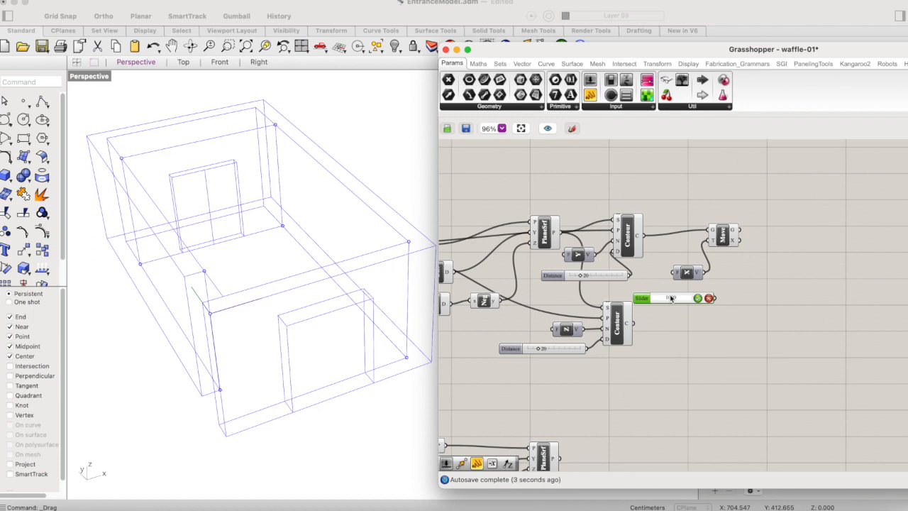
drag(652, 298, 670, 298)
click(697, 298)
drag(715, 298, 688, 273)
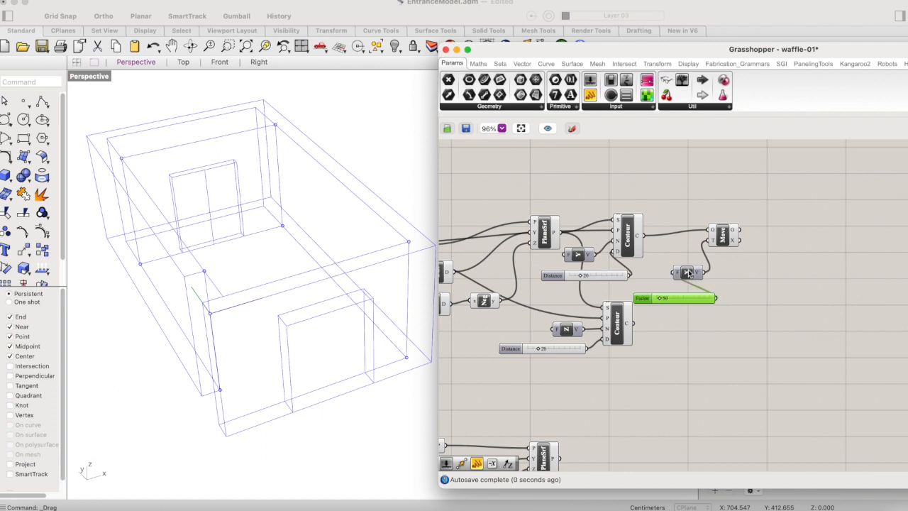
click(726, 237)
right_drag(319, 283, 395, 340)
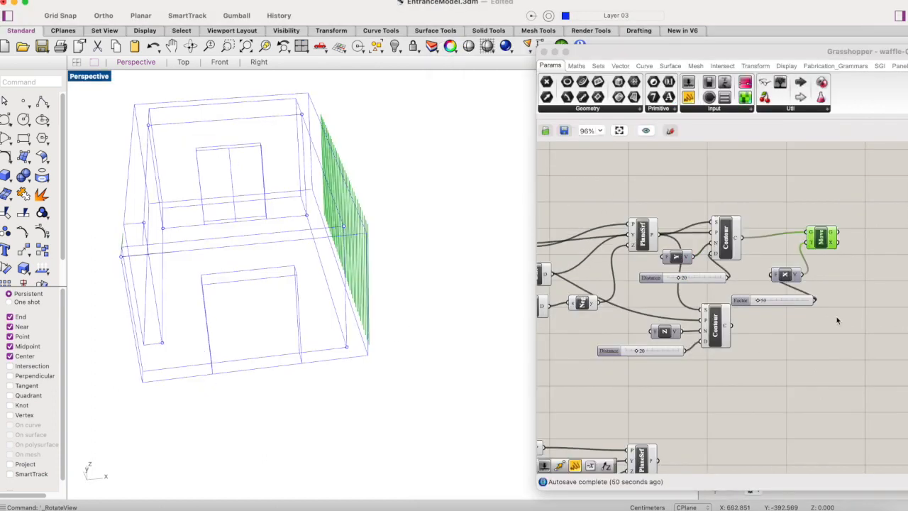
Insert a Negative component between the slider and Unit X to reverse the move direction, and preview the Move
click(797, 332)
double_click(797, 332)
text(negat)
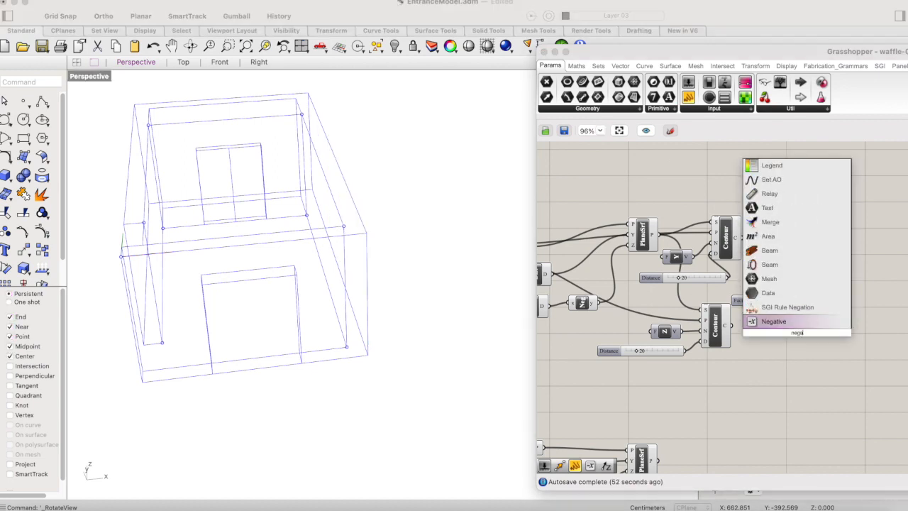
click(816, 322)
drag(815, 300, 770, 275)
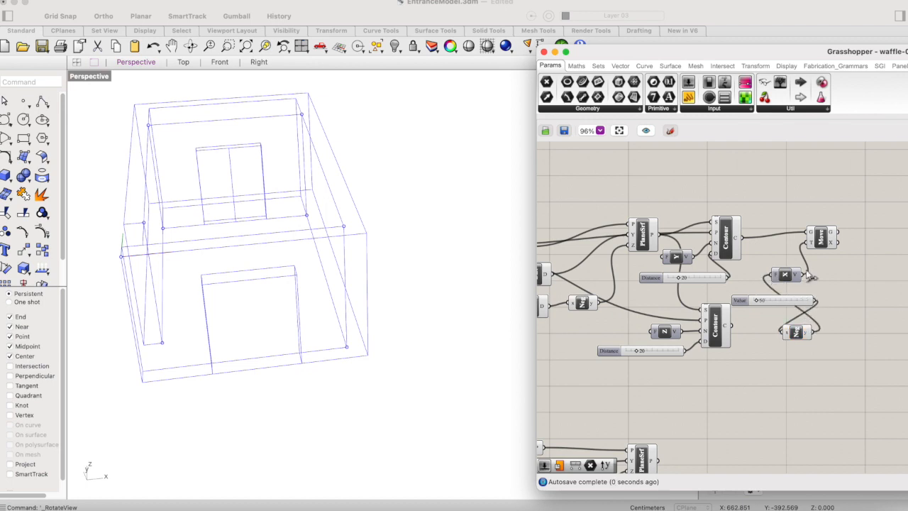
click(821, 237)
Set the move distance slider to 20 and arrange it with the Negative and Unit X components beside Move
click(766, 302)
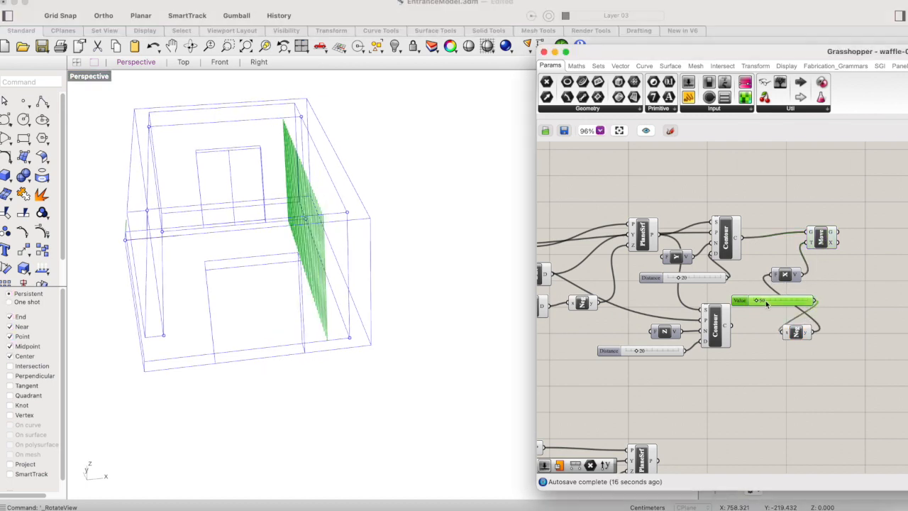
double_click(765, 302)
text(20)
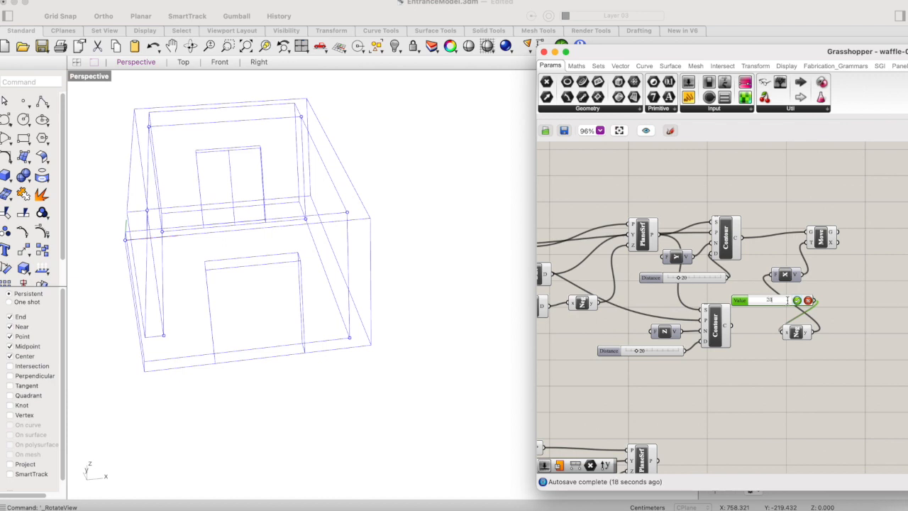
click(797, 300)
click(851, 276)
click(823, 239)
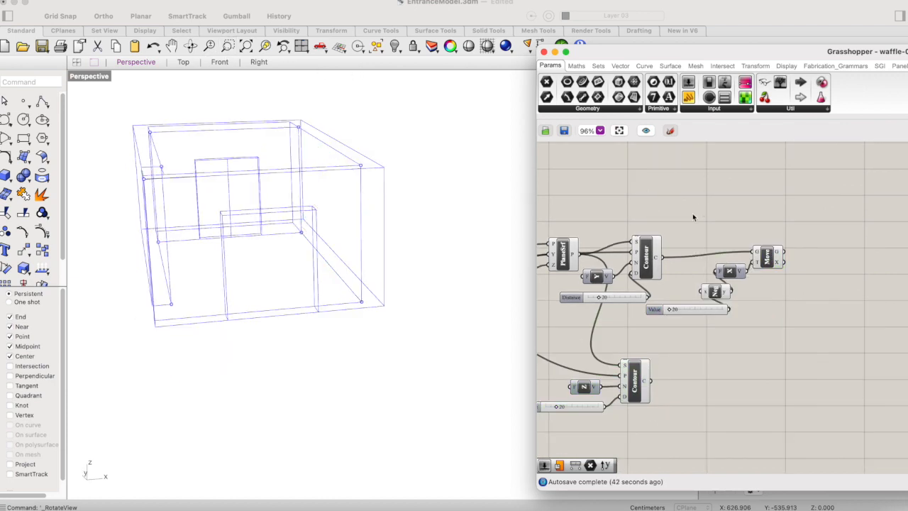
Add a Ruled Surface component above Move and connect the Unit Y Contour's curves to its A input
click(650, 252)
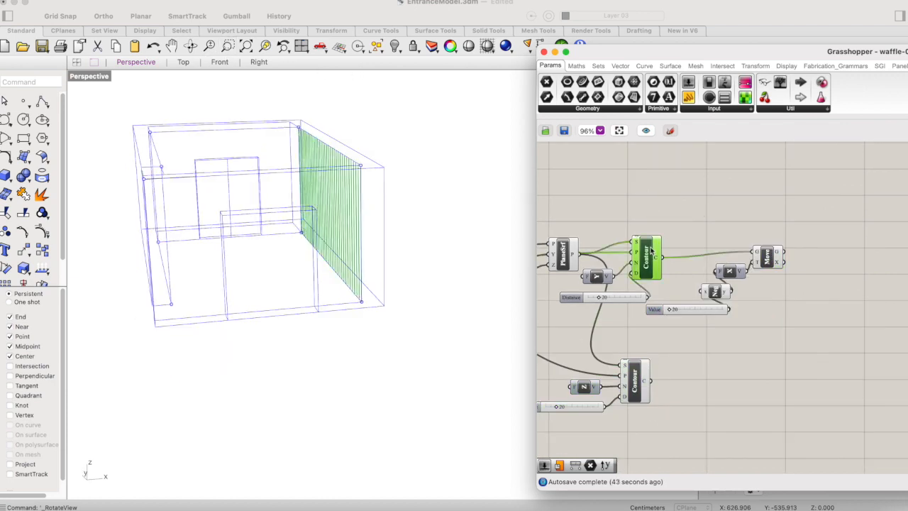
shift+click(769, 256)
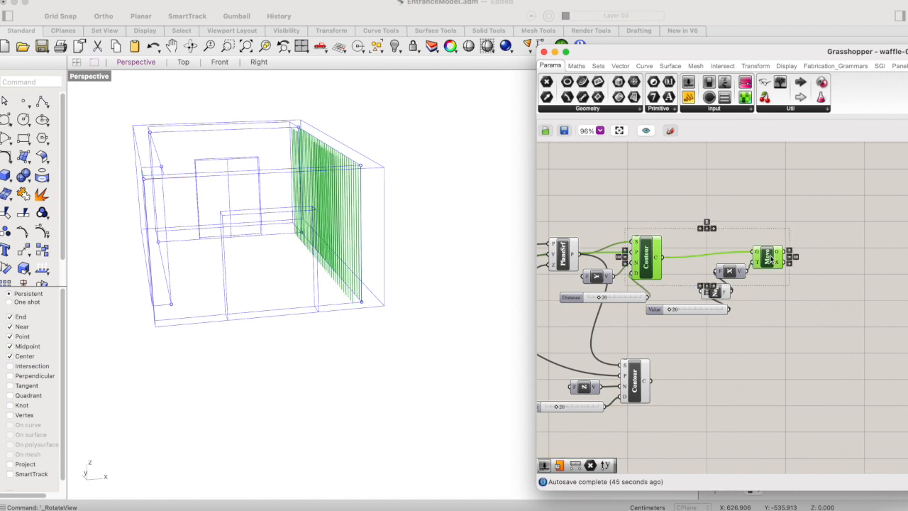
drag(698, 54, 607, 51)
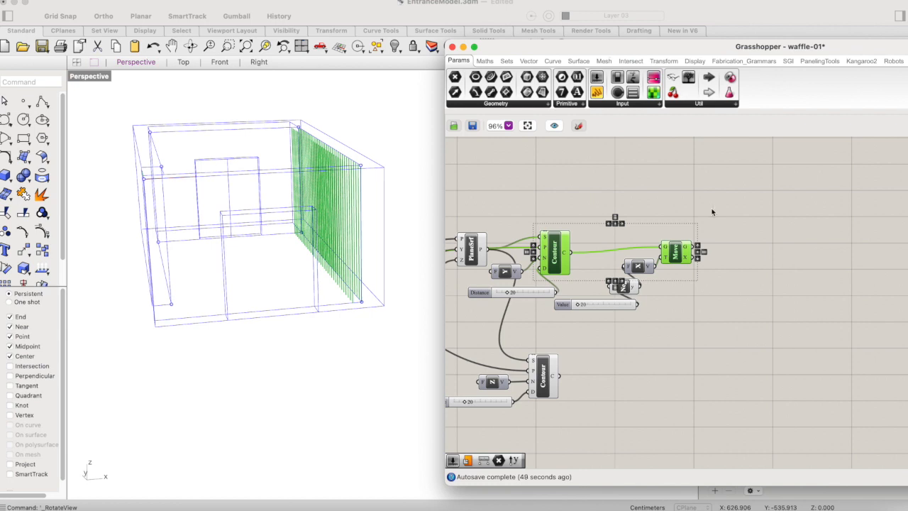
double_click(739, 248)
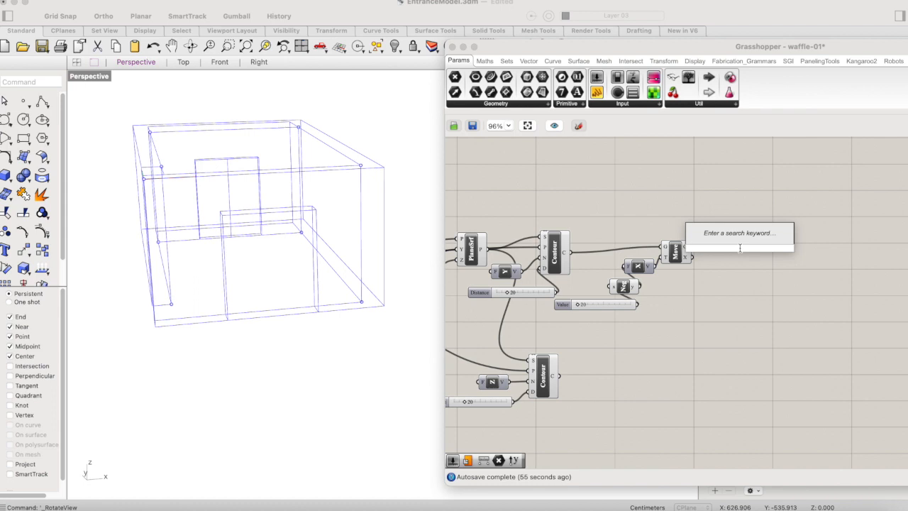
text(rule)
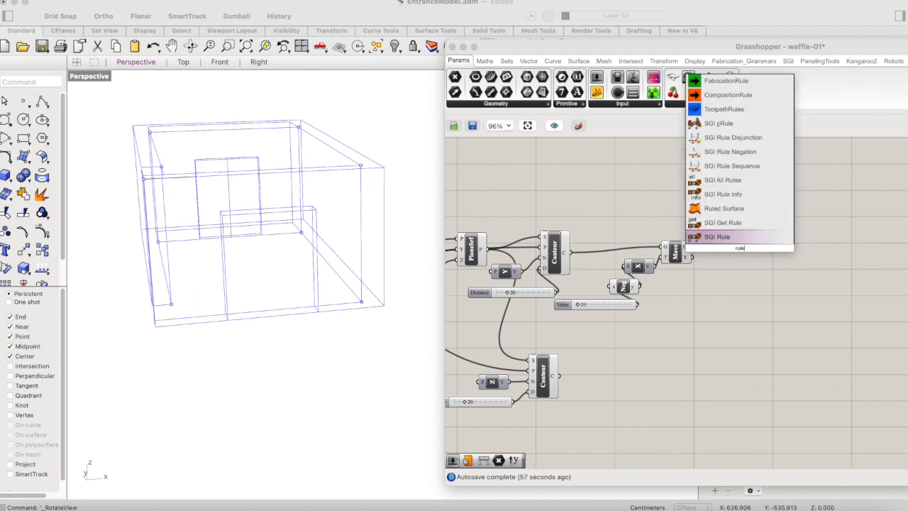
click(723, 208)
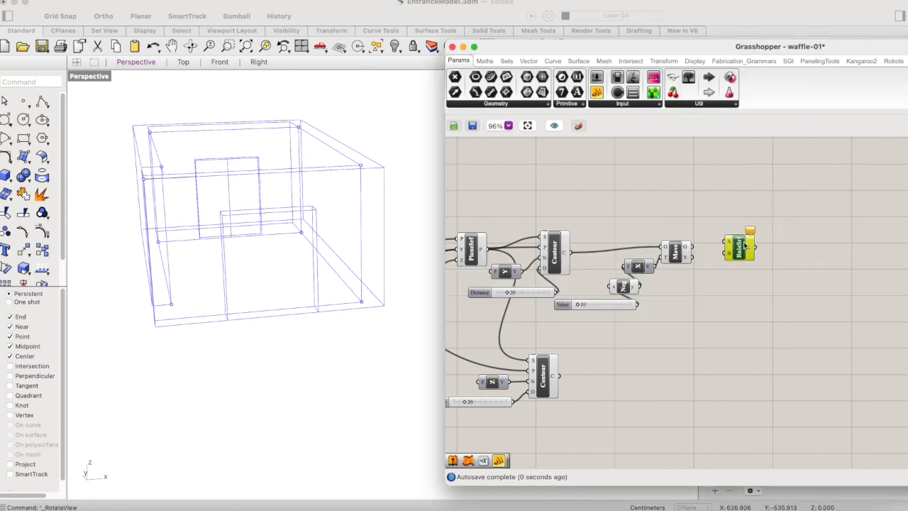
click(566, 253)
drag(577, 259, 727, 244)
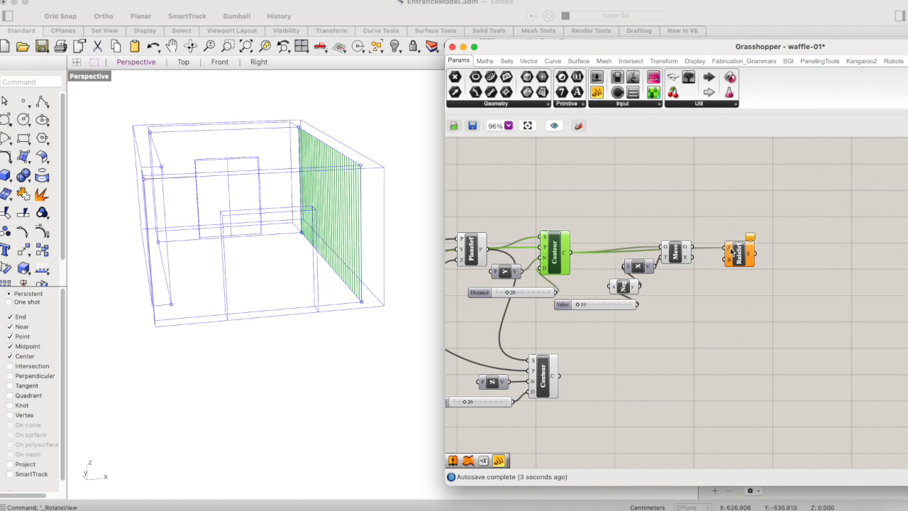
drag(732, 250, 732, 220)
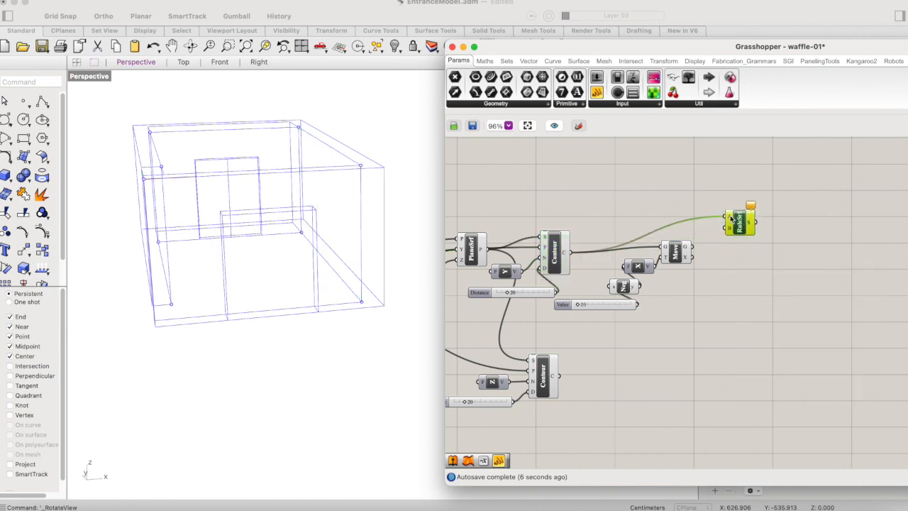
Connect the moved contours to the Ruled Surface's B input and inspect the vertical fins in the perspective view
click(558, 248)
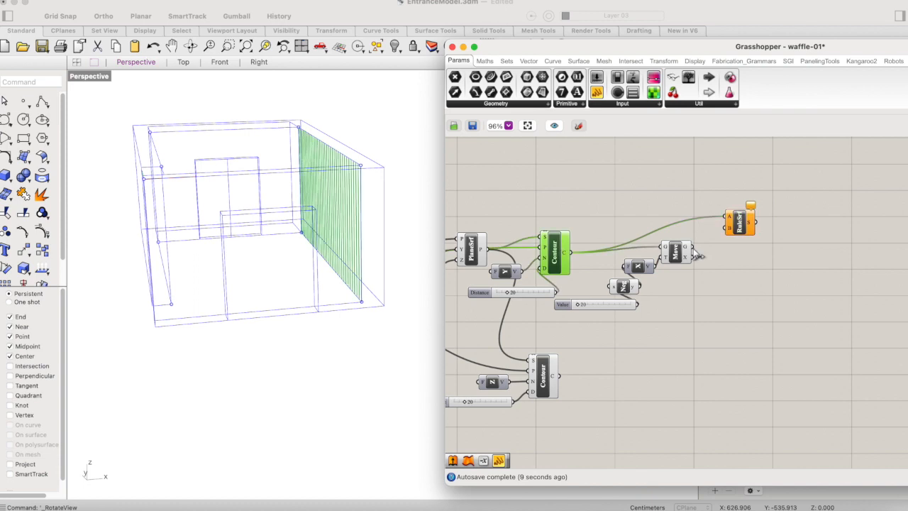
drag(696, 248, 728, 228)
click(743, 229)
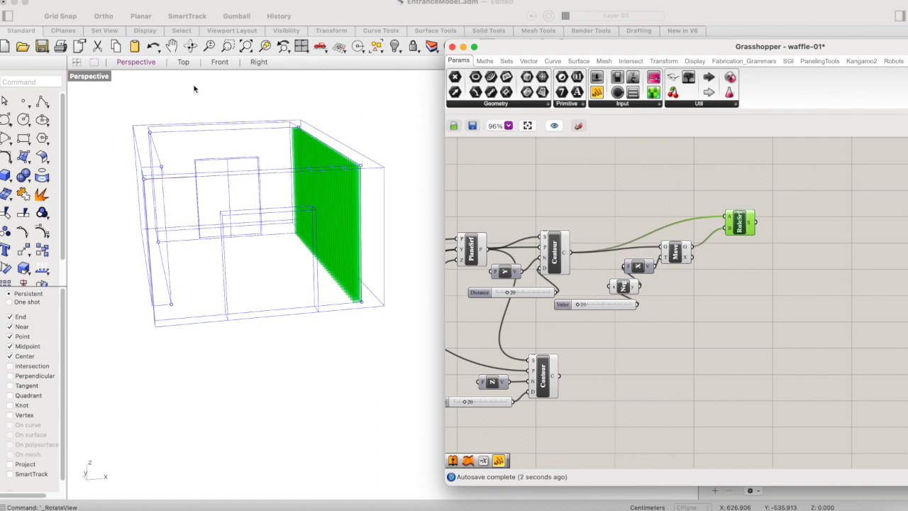
click(191, 47)
drag(202, 107, 263, 174)
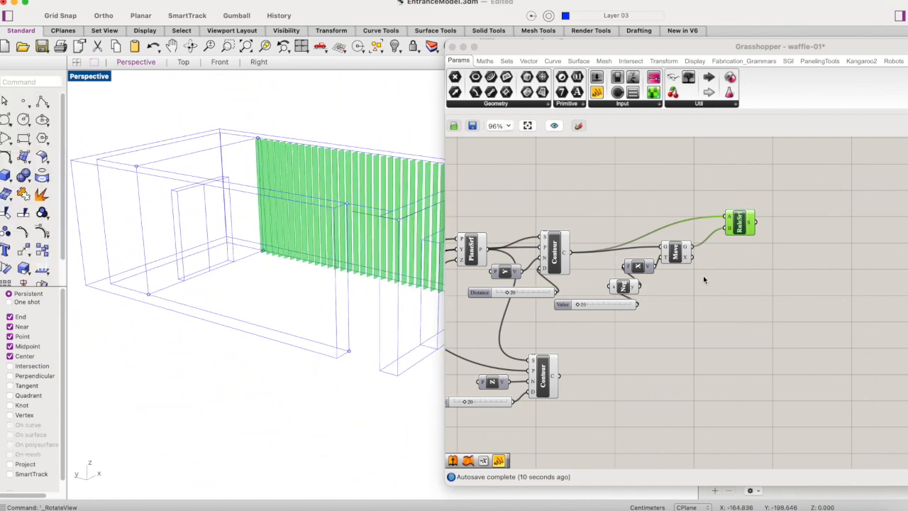
scroll(720, 289, right, 2)
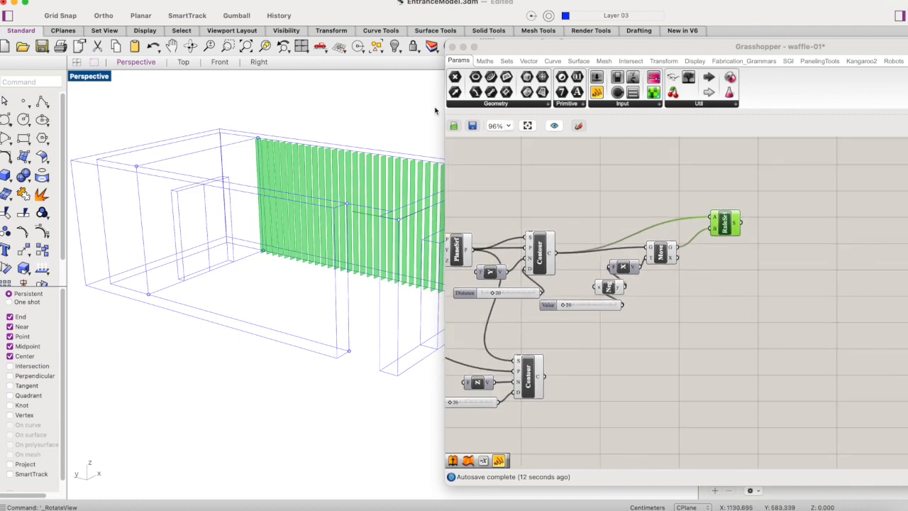
scroll(406, 125, up, 5)
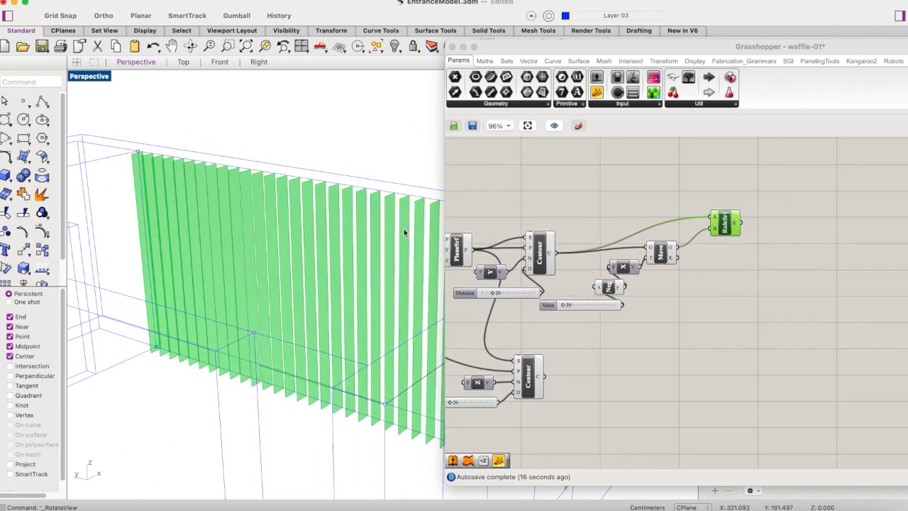
scroll(730, 294, right, 3)
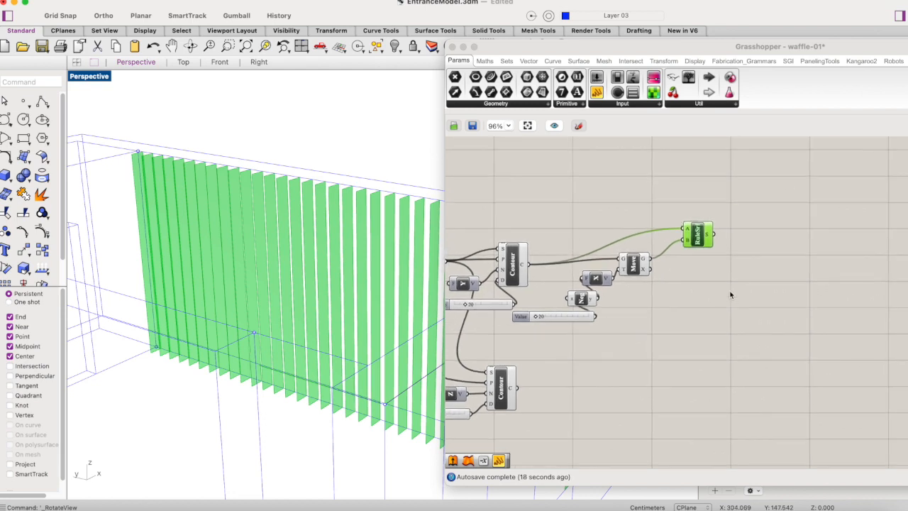
Shift Ruled Surface closer to Move, then add an Extrude component and connect the ruled surfaces to its base input
drag(697, 241, 681, 255)
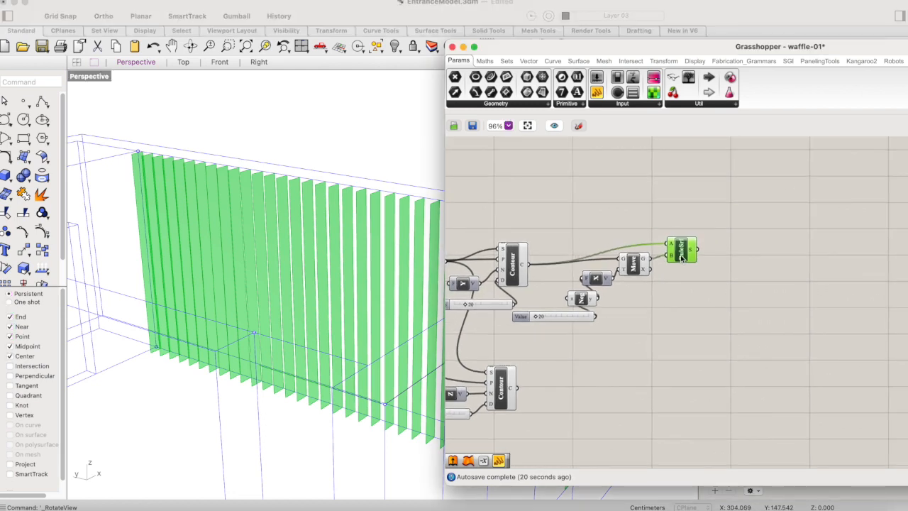
double_click(761, 248)
text(e)
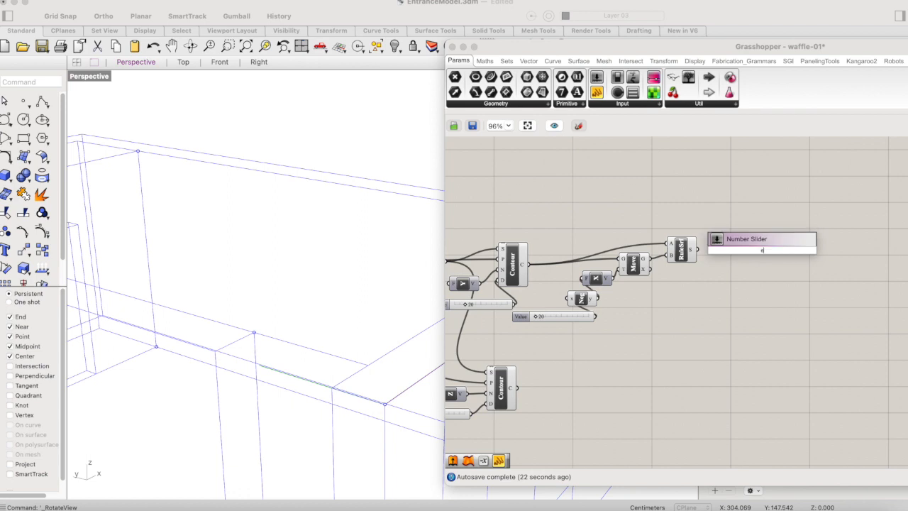
text(xt)
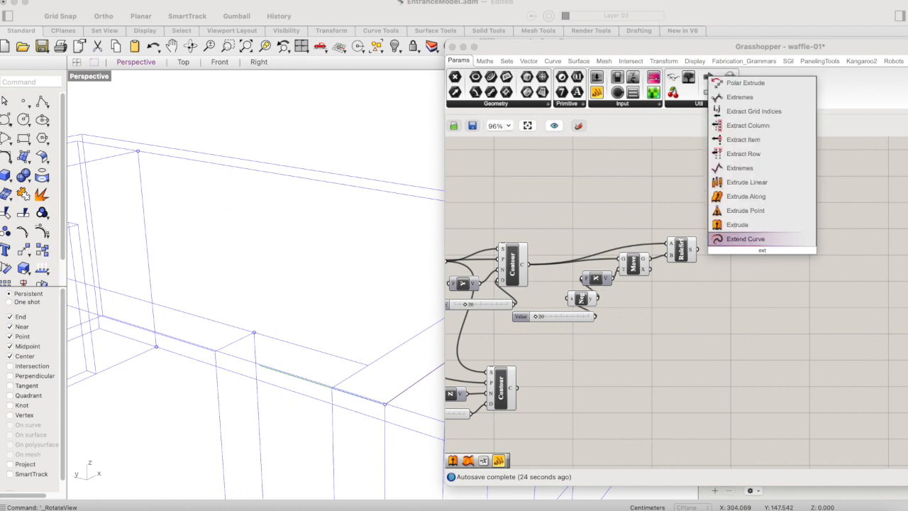
key(Up)
key(Return)
drag(737, 257, 750, 261)
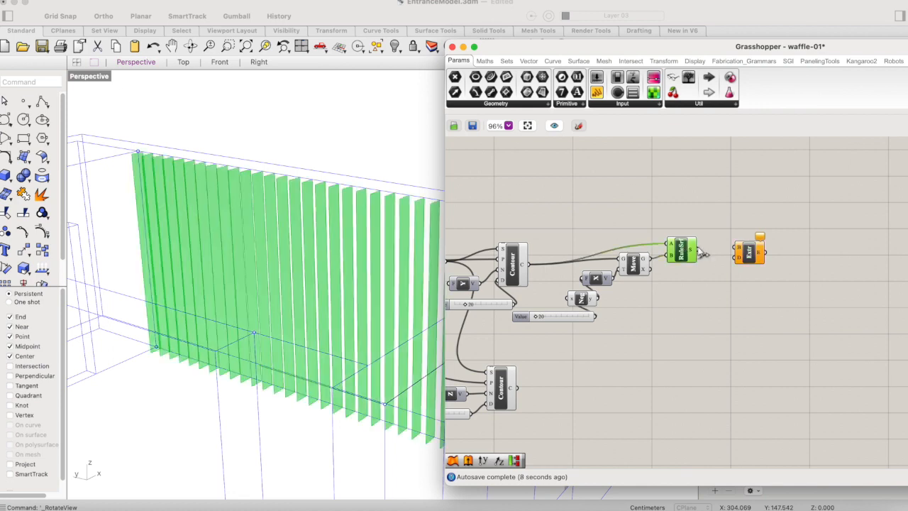
drag(697, 250, 737, 246)
mouse_move(741, 251)
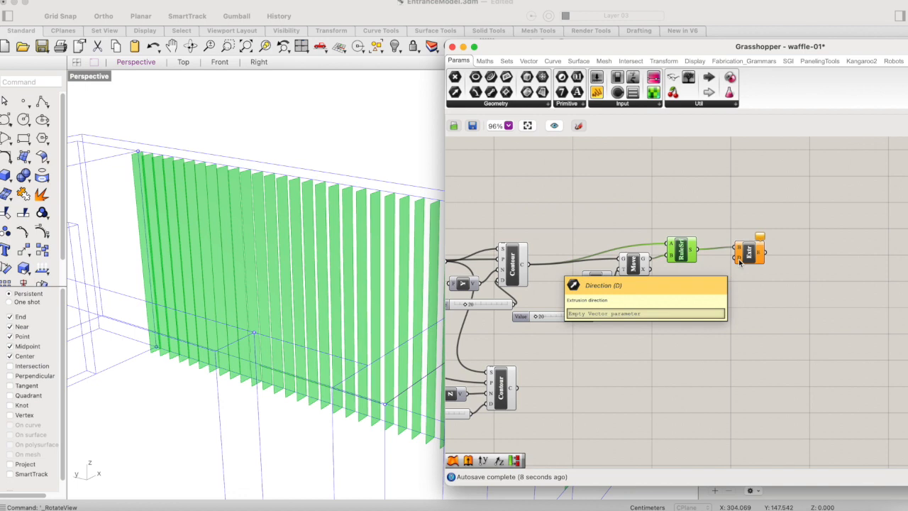
drag(608, 47, 741, 47)
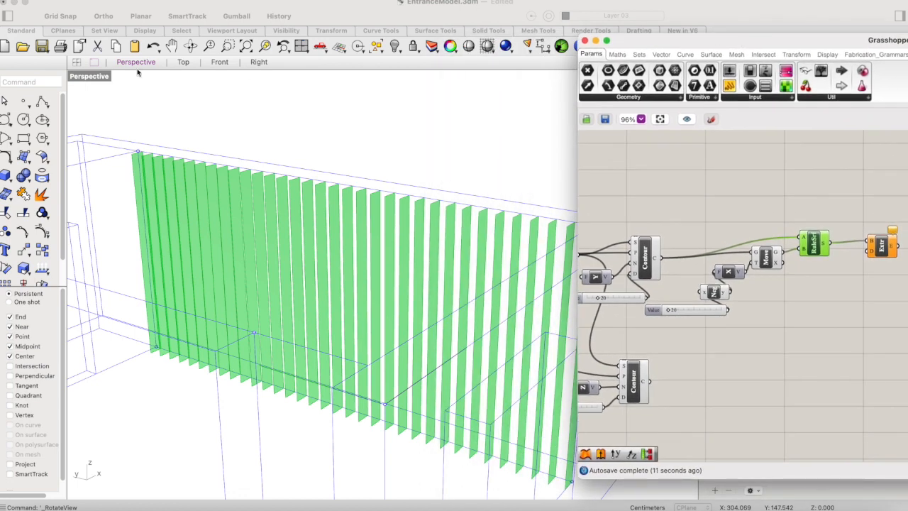
Return to the four-viewport layout, then add a Unit Y component and connect it to the Extrude component's direction input
double_click(94, 76)
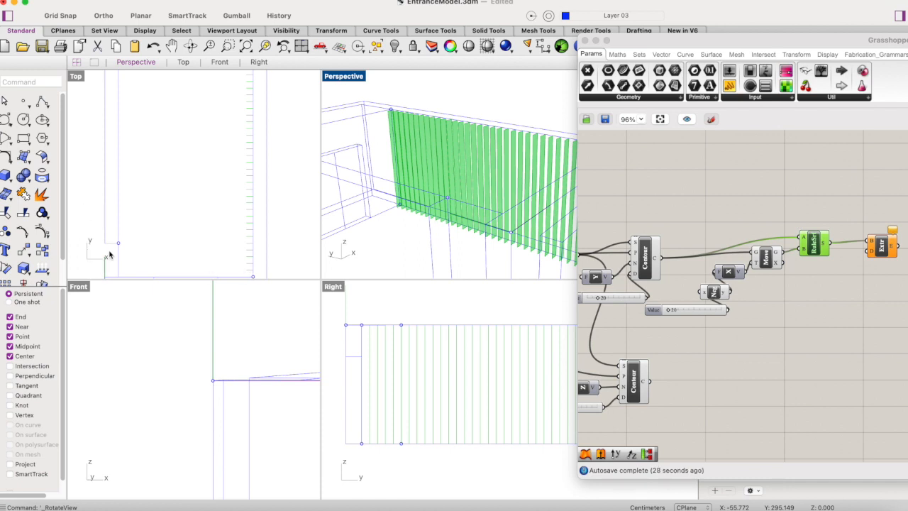
double_click(829, 282)
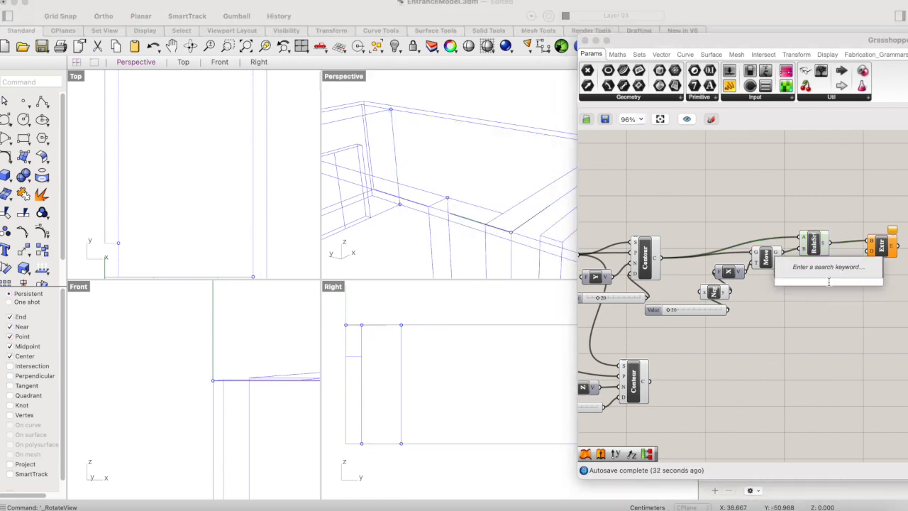
text(y)
key(Return)
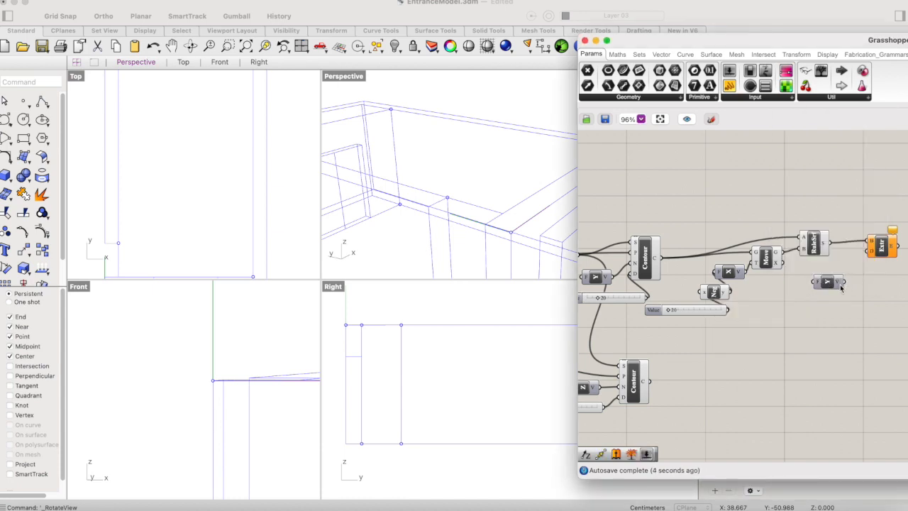
drag(842, 282, 868, 250)
scroll(245, 222, up, 3)
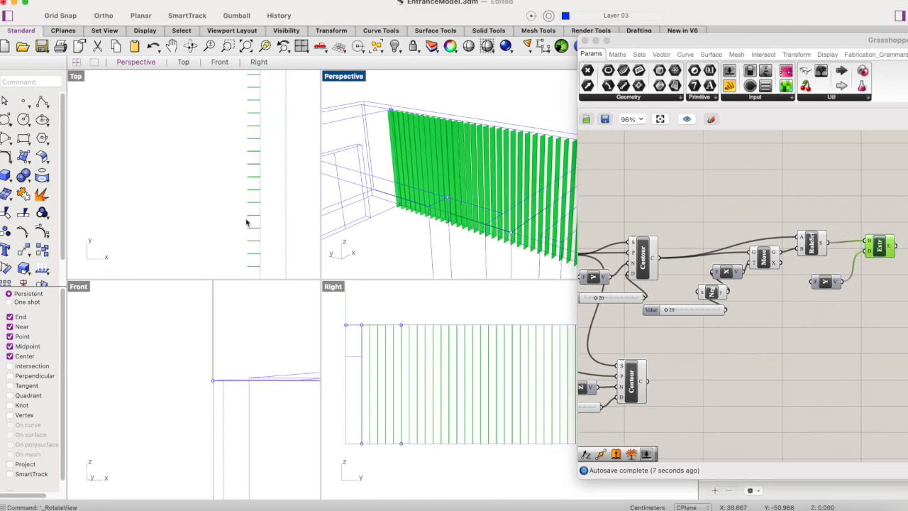
scroll(246, 223, down, 4)
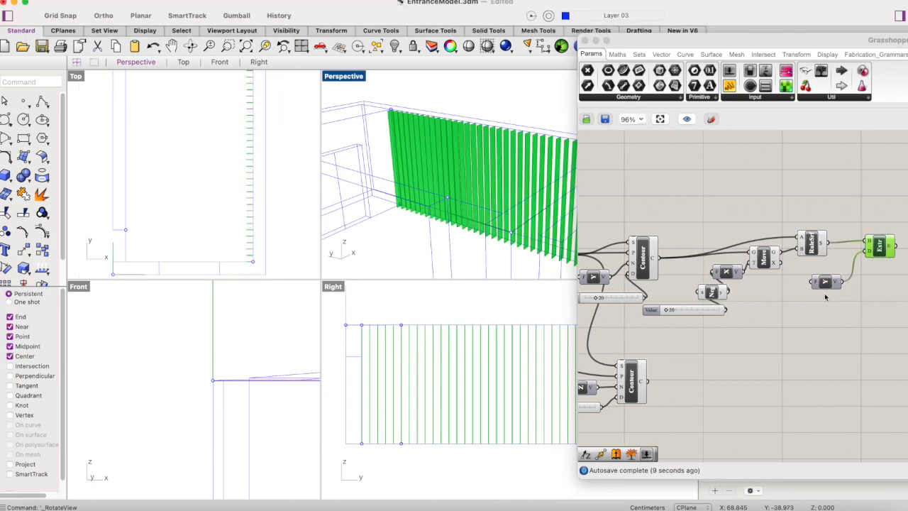
Connect a copy of the move distance slider to the new Unit Y's factor input and set it to 5
drag(715, 310, 810, 282)
drag(722, 320, 795, 323)
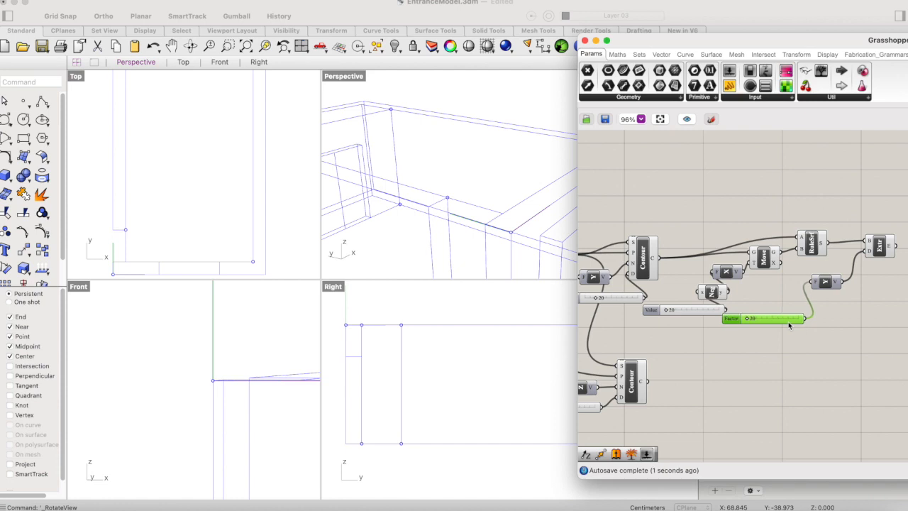
click(879, 246)
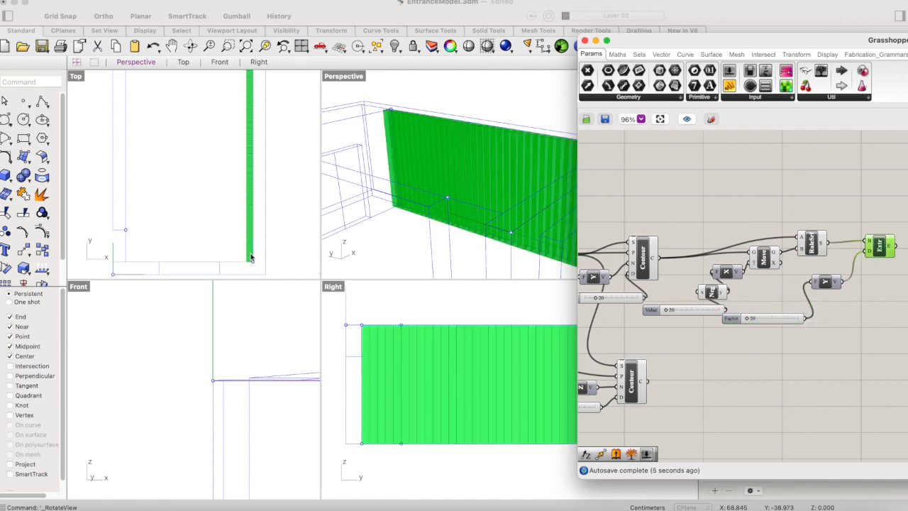
double_click(761, 319)
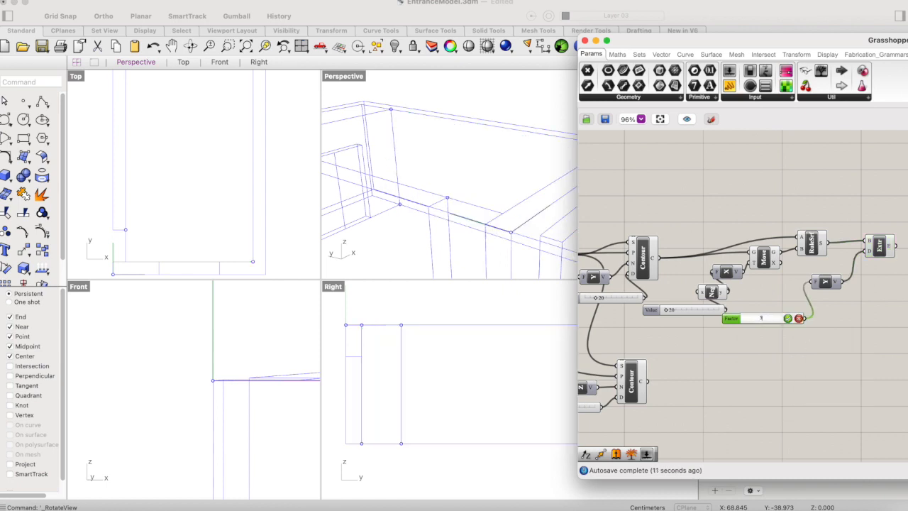
click(787, 318)
click(876, 245)
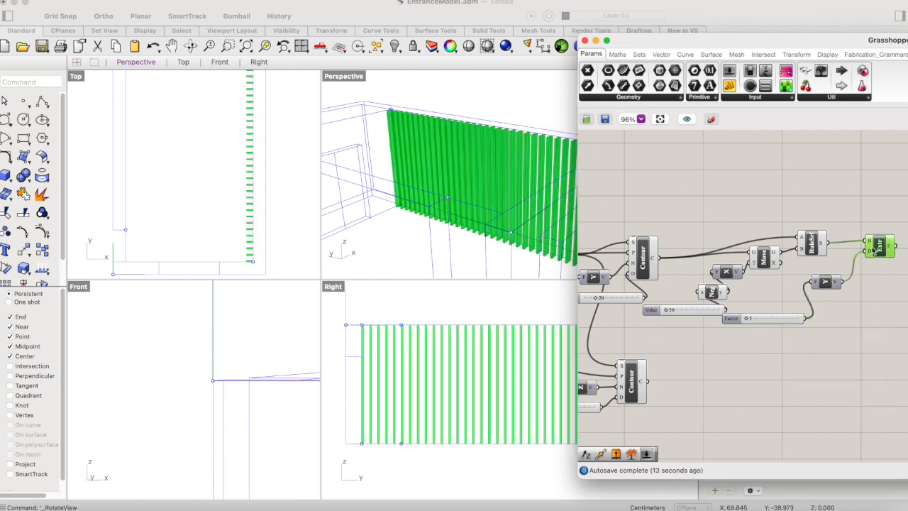
Duplicate the Move, Ruled Surface and Extrude group with its vectors, Negative and sliders, placing the copy beside the Unit Z Contour
right_drag(874, 248, 783, 275)
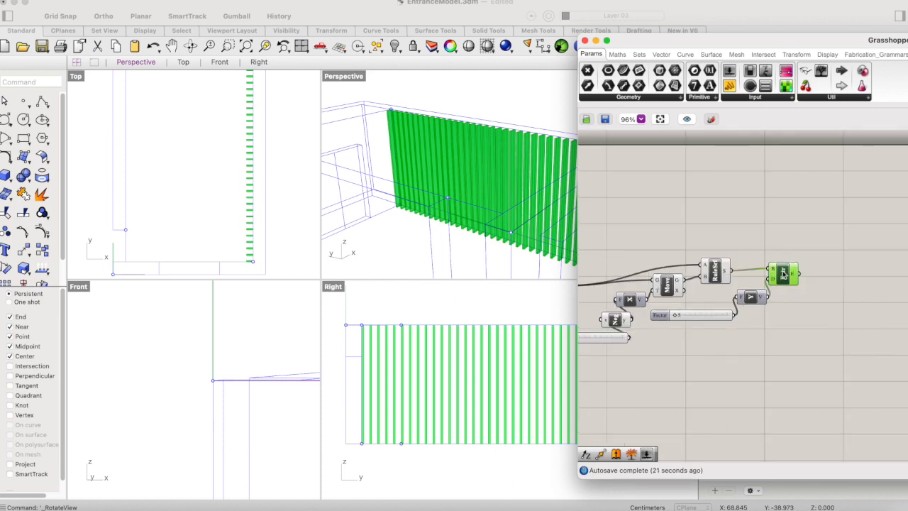
scroll(783, 274, down, 3)
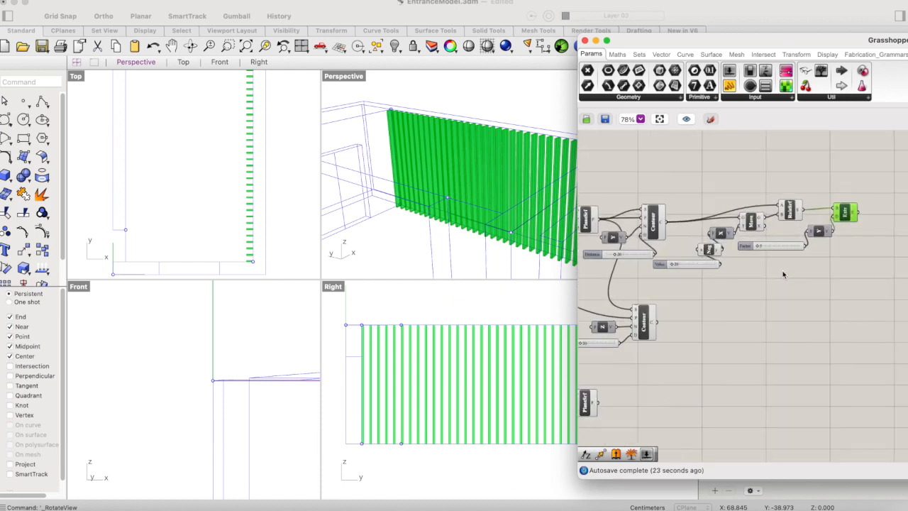
click(646, 321)
click(722, 374)
drag(872, 178, 704, 278)
key(super+c)
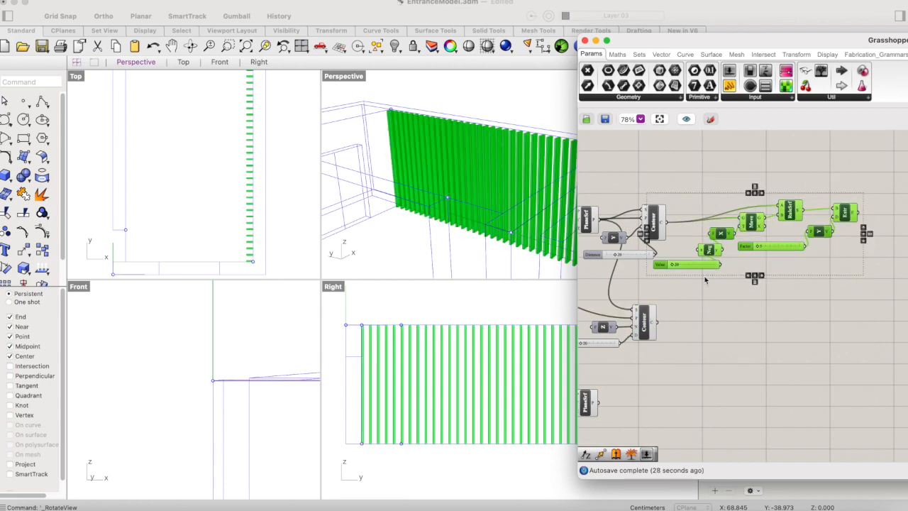
key(super+v)
drag(757, 226, 748, 340)
scroll(806, 291, down, 2)
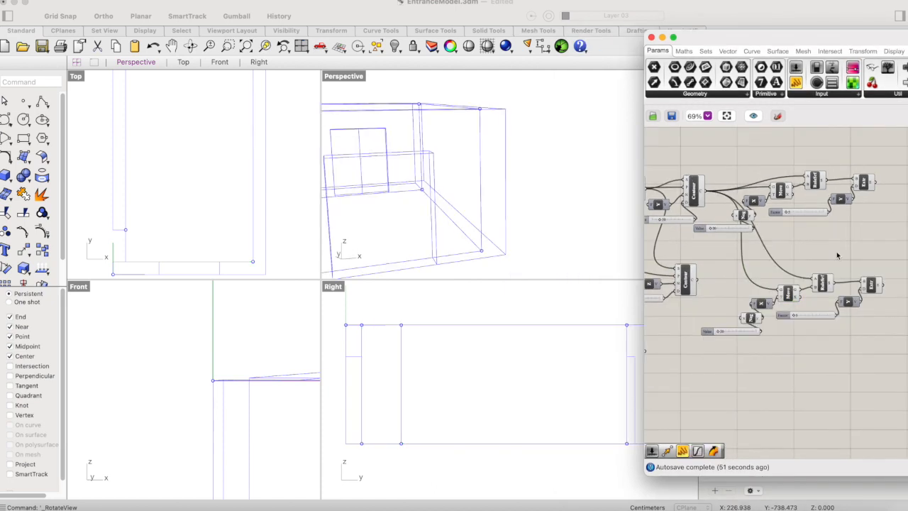
Delete the duplicated Unit X and Unit Y components and shift the copied thickness slider down
click(761, 304)
key(Delete)
click(847, 301)
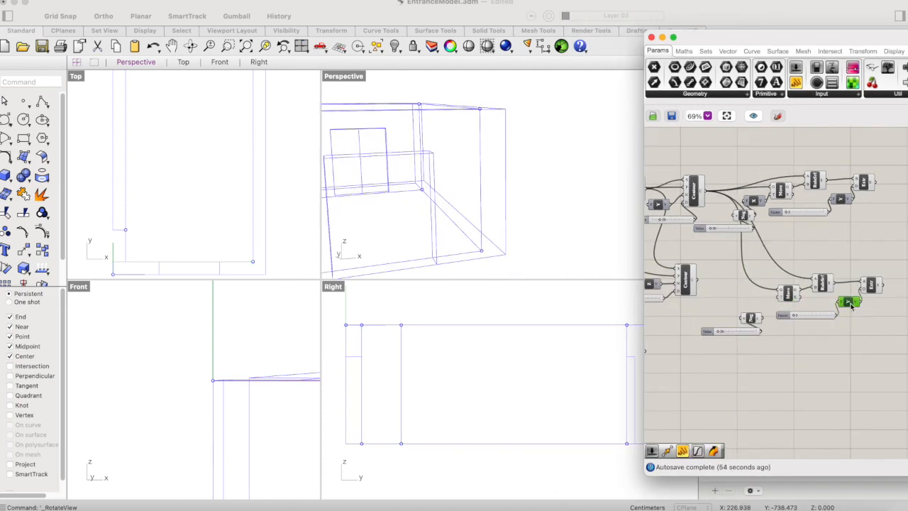
key(Delete)
drag(794, 315, 794, 339)
click(805, 312)
Feed the Unit Z Contour's curves into the copied Move and add a Unit X linking the copied Negative to its T input
click(687, 282)
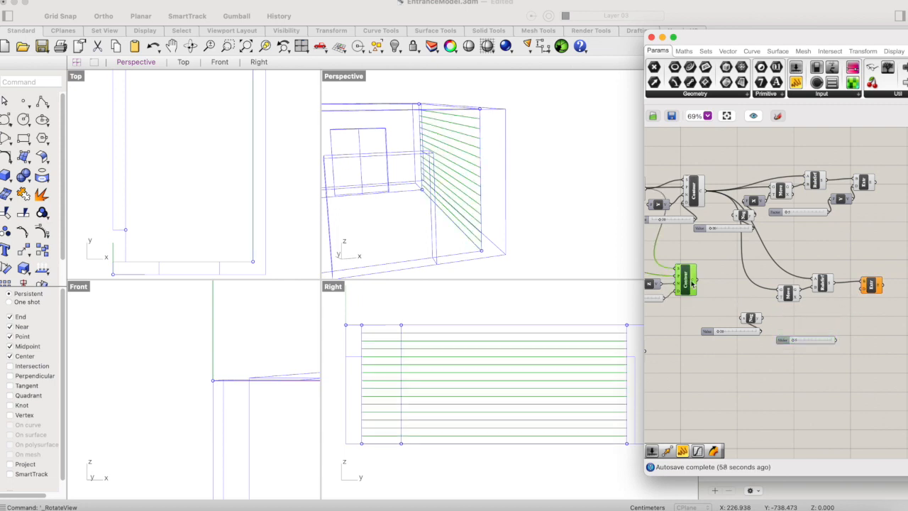
mouse_move(695, 281)
drag(702, 285, 757, 296)
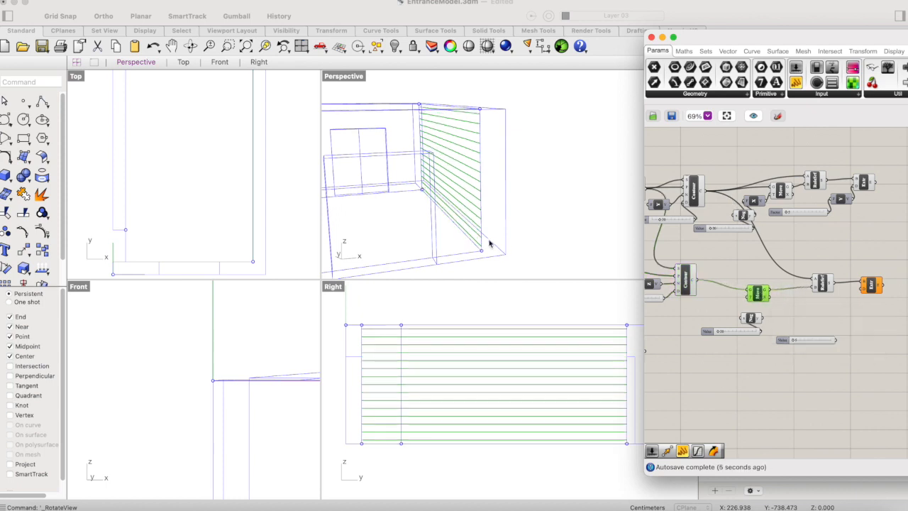
double_click(785, 320)
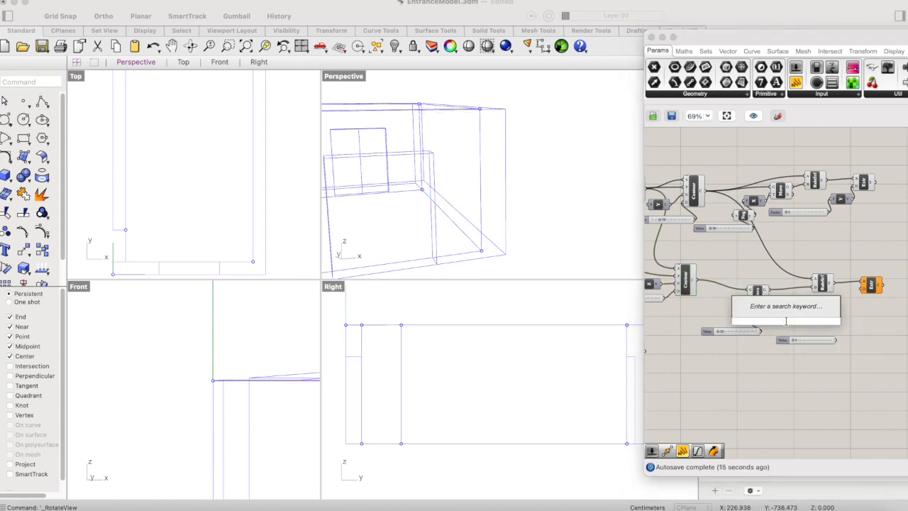
text(unit x)
click(780, 308)
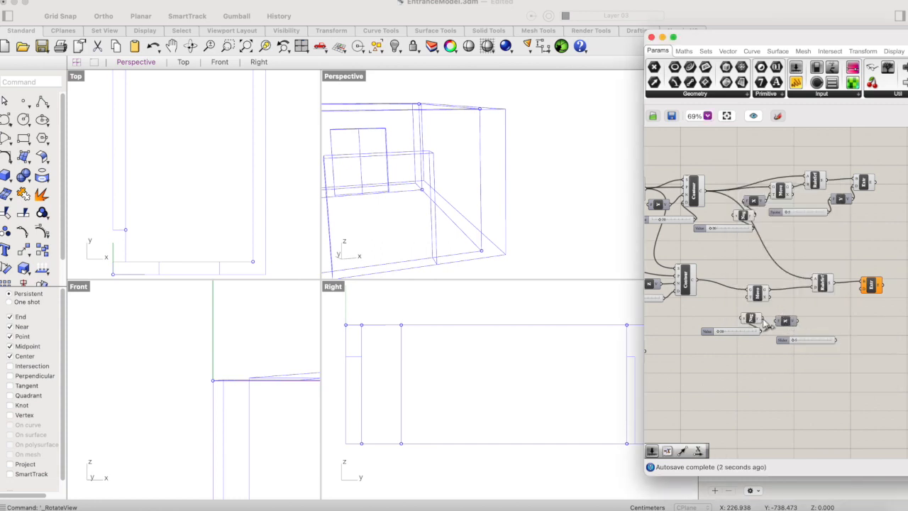
drag(765, 323, 746, 296)
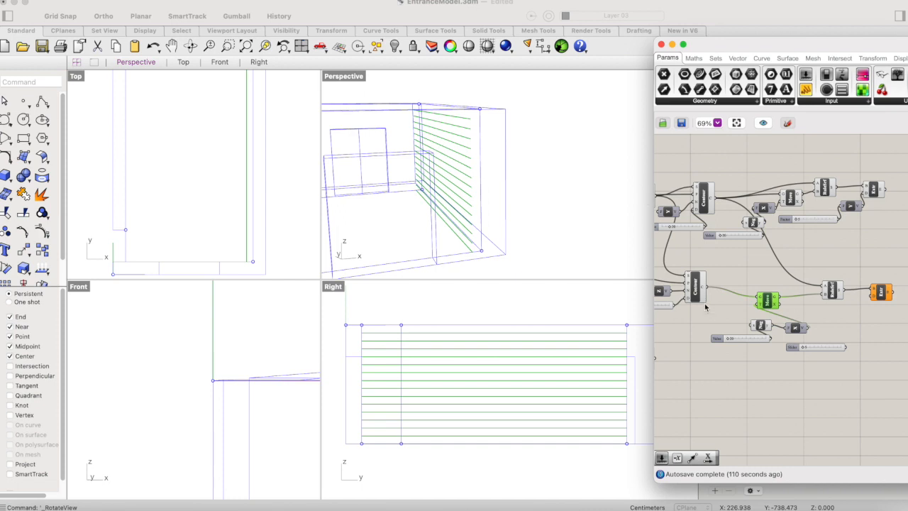
Compare the moved and original Unit Z contours, then arrange the distance slider, Negative and Unit X below the copied Move
shift+click(700, 297)
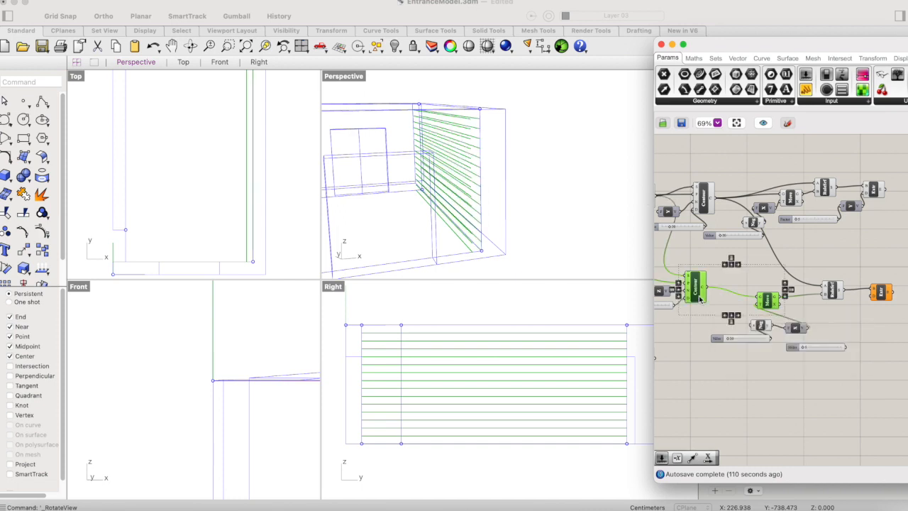
drag(748, 339, 726, 331)
click(696, 290)
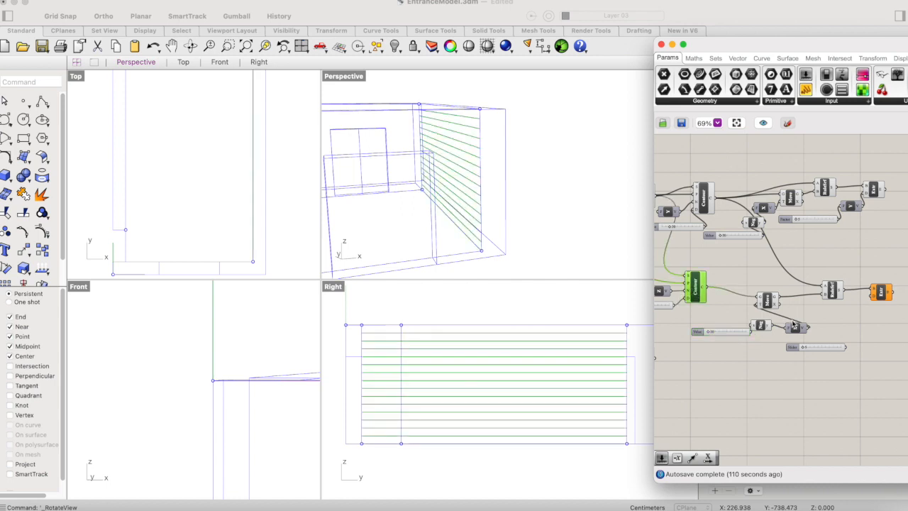
click(792, 324)
drag(787, 324, 746, 324)
Connect the Unit Z Contour's curves to the copied Ruled Surface's A input and inspect the horizontal fins in perspective
right_drag(707, 291, 684, 314)
click(684, 312)
drag(807, 245, 805, 306)
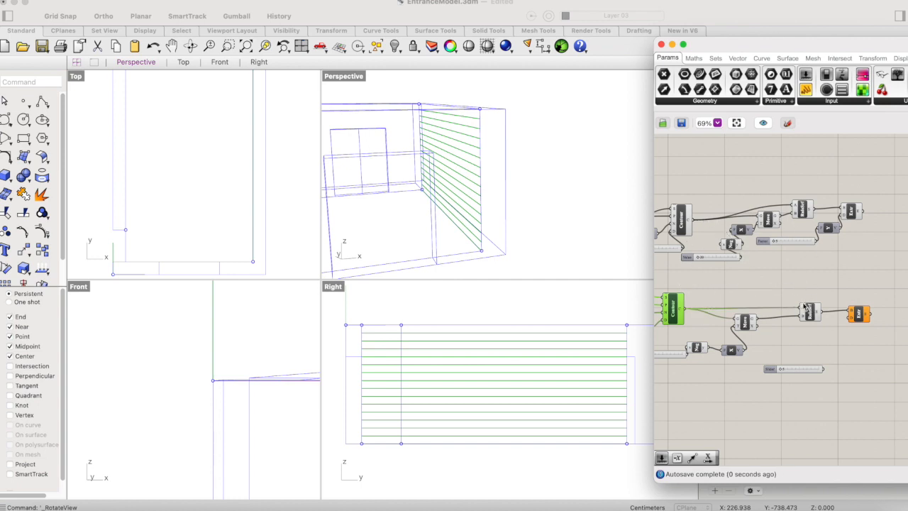
click(812, 312)
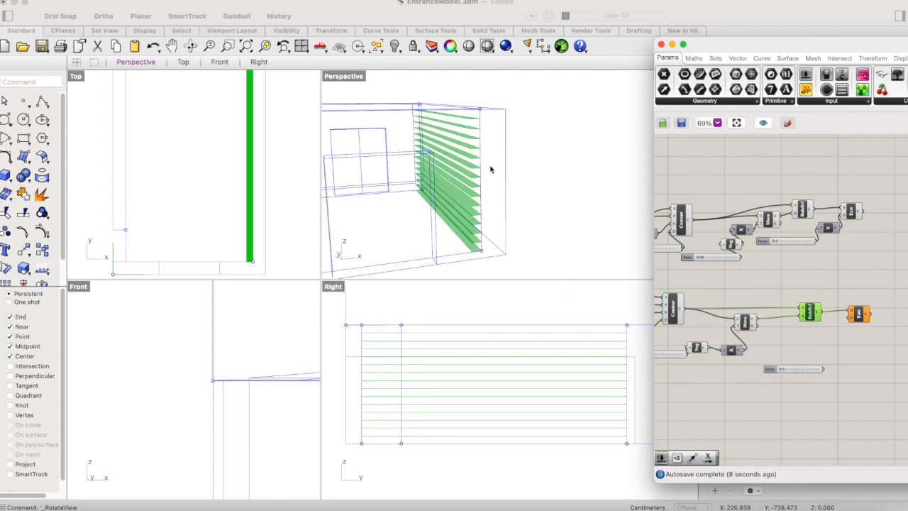
click(190, 45)
drag(516, 115, 506, 130)
Make more of the canvas visible, shift the copied Ruled Surface closer to Move, and check which surfaces feed the copied Extrude
right_drag(773, 347, 812, 322)
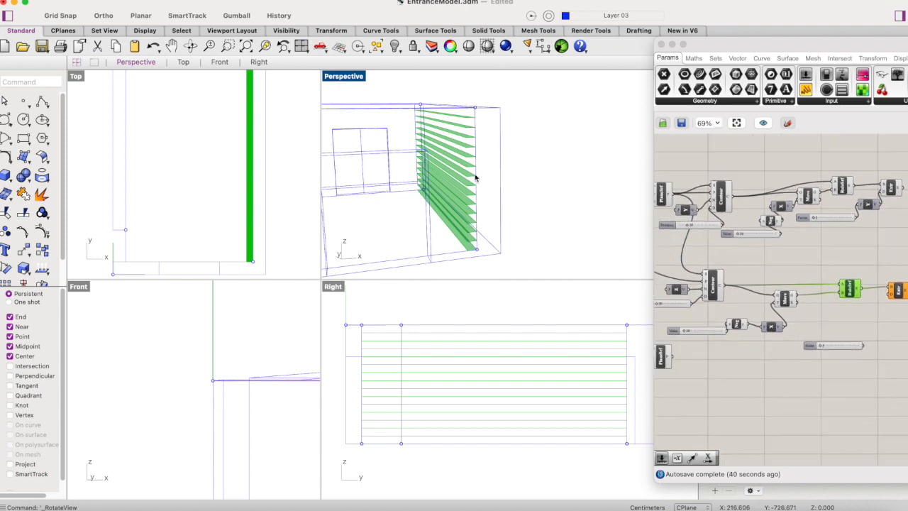
drag(783, 46, 688, 48)
drag(757, 292, 736, 297)
click(813, 294)
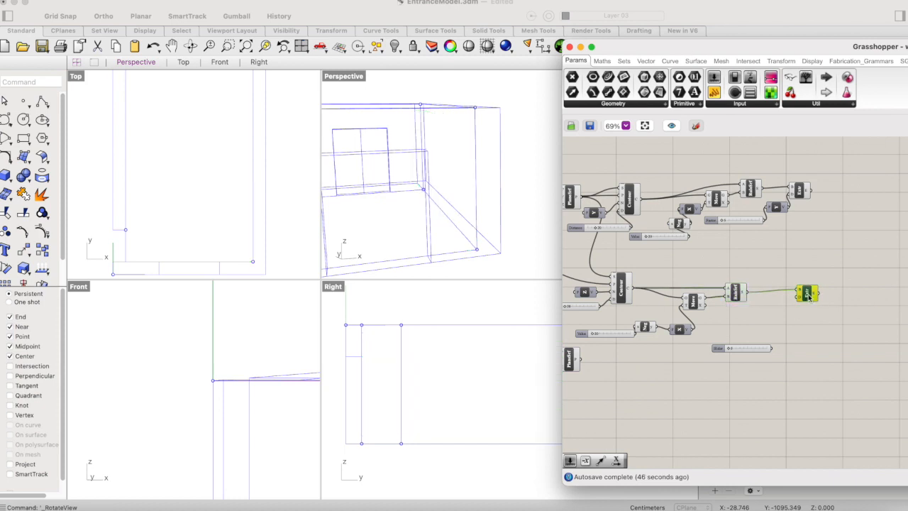
click(736, 294)
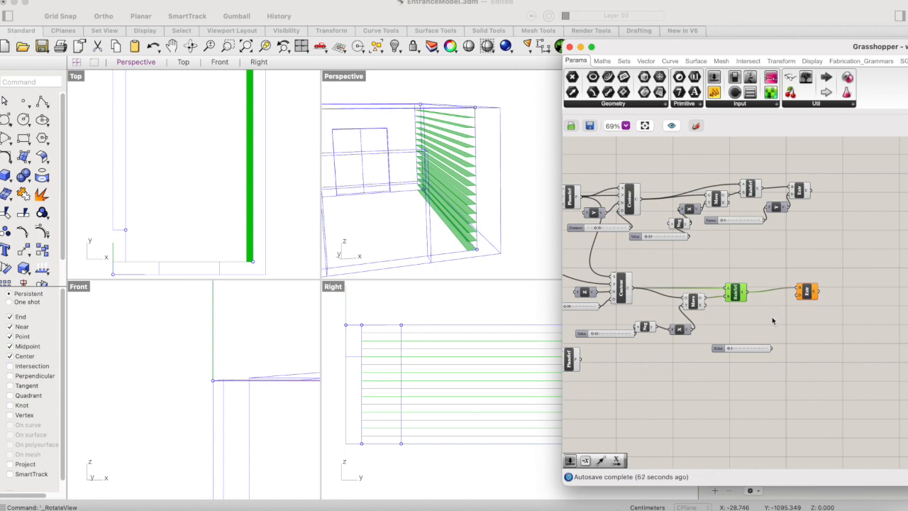
Add a Unit Z component below the copied Extrude and connect the thickness slider of 5 to its factor input
mouse_move(802, 299)
double_click(783, 345)
text(z)
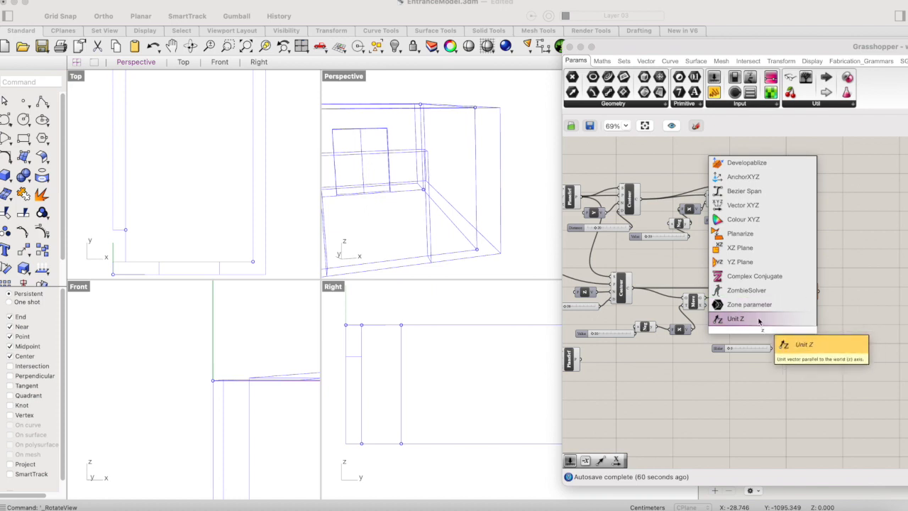
key(Return)
click(757, 349)
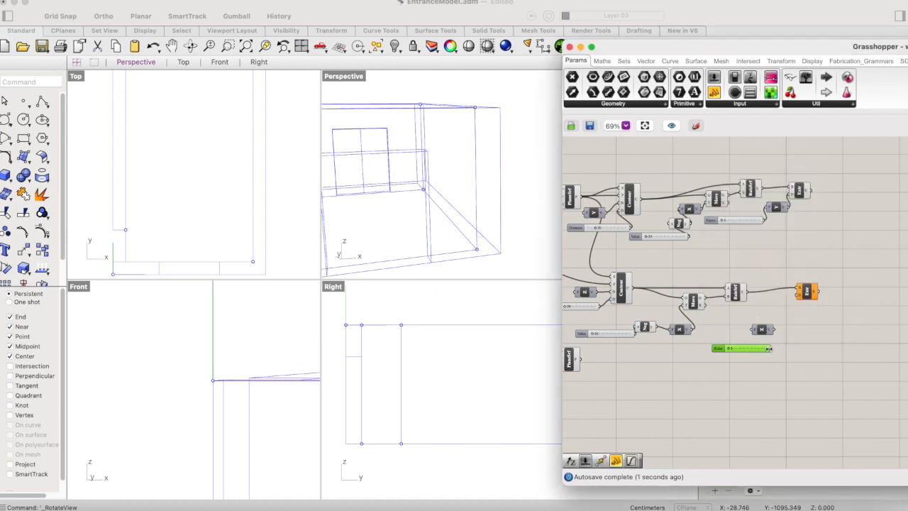
drag(771, 348, 754, 332)
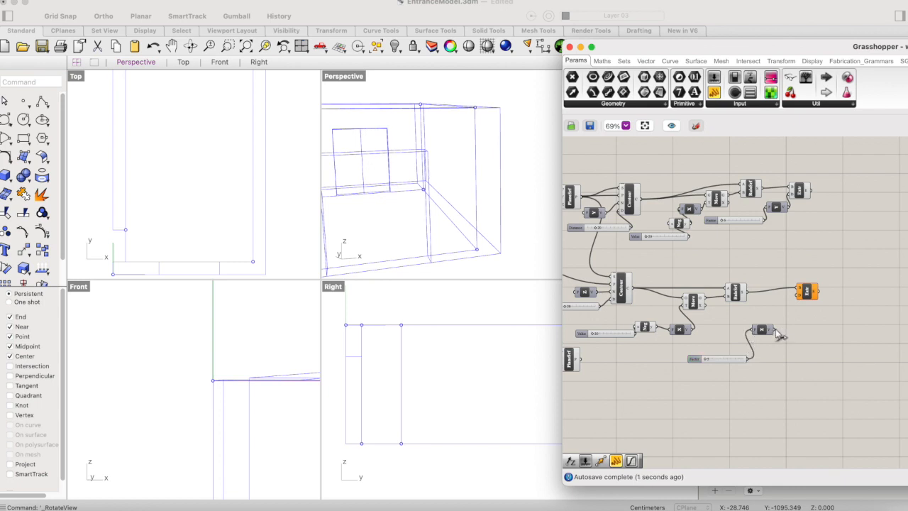
Connect Unit Z to the copied Extrude's direction input and tuck the vector and its slider in beside Extrude
click(738, 361)
drag(771, 329, 799, 295)
click(809, 294)
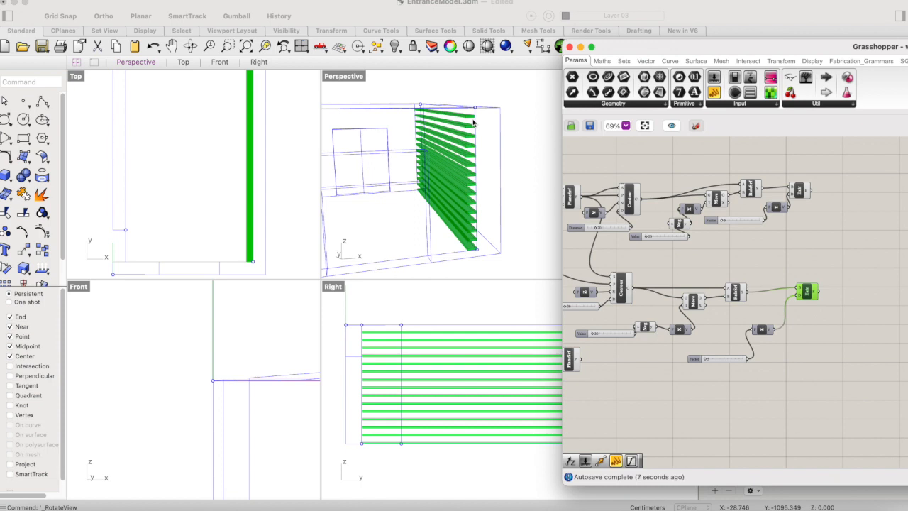
drag(763, 329, 771, 308)
drag(739, 362, 764, 327)
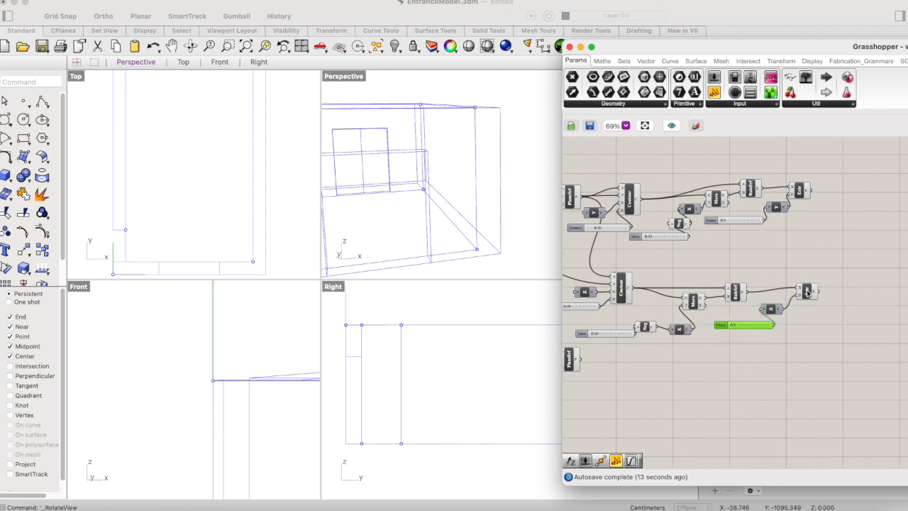
Preview both Extrude components together and examine the crossing vertical and horizontal fins in the enlarged perspective view
click(807, 293)
scroll(815, 249, right, 2)
scroll(815, 250, up, 1)
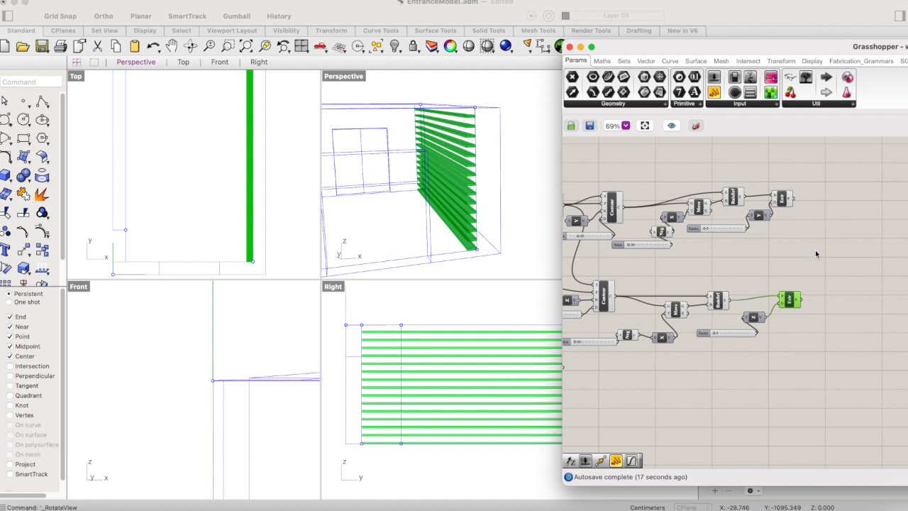
shift+click(783, 200)
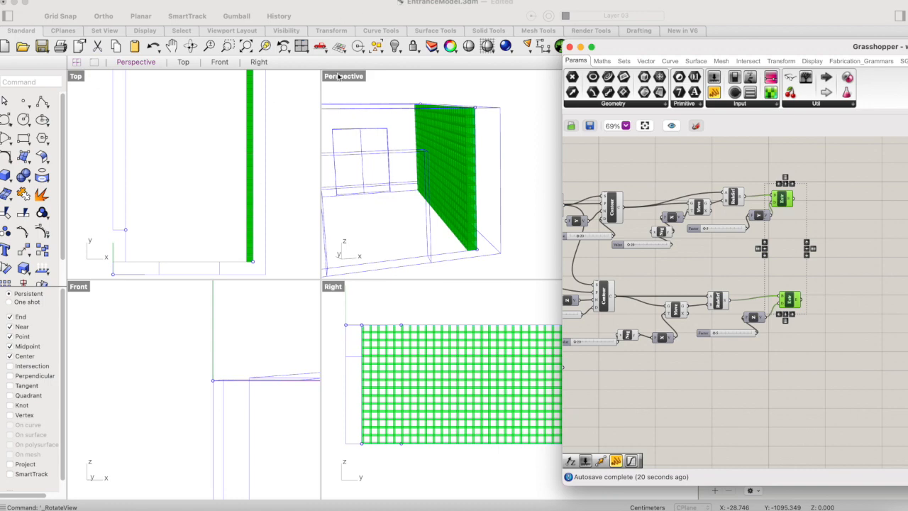
click(190, 45)
drag(463, 131, 468, 165)
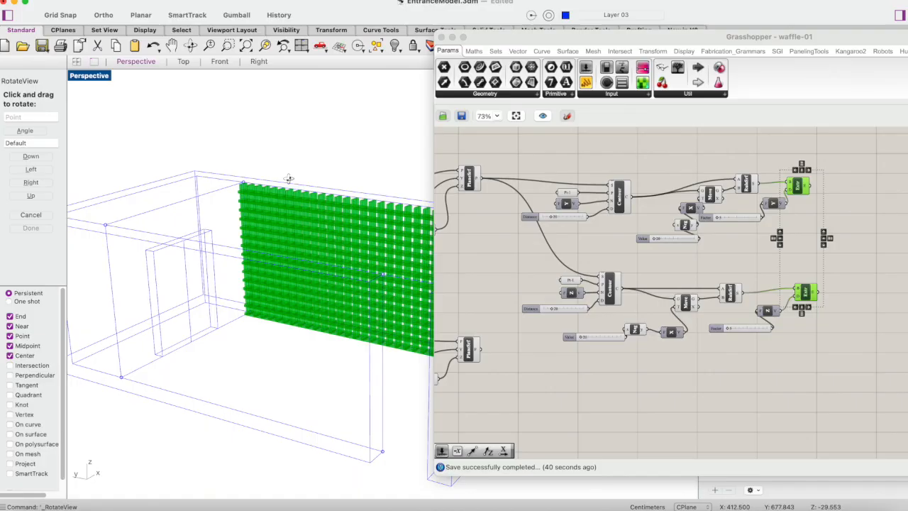
mouse_move(295, 175)
mouse_down()
mouse_move(251, 178)
mouse_move(295, 173)
mouse_up()
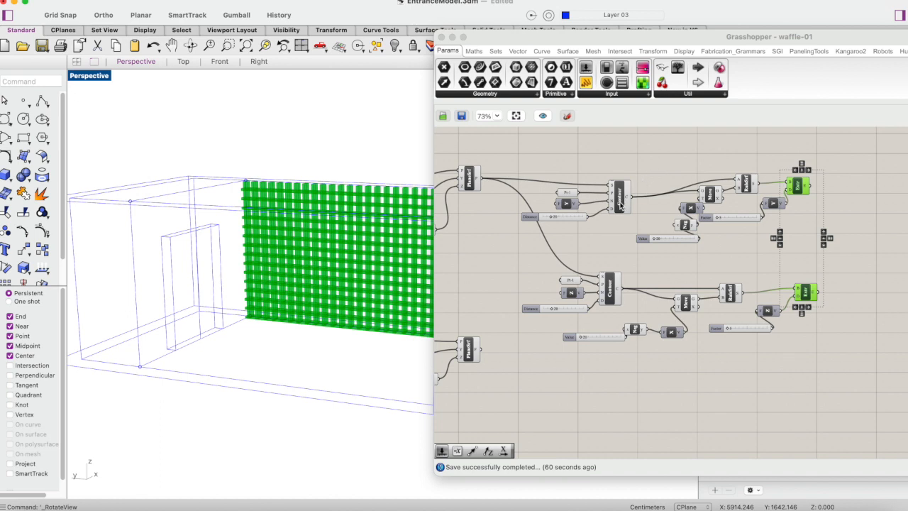
Add a vector Rotate component and place it below the distance slider of the upper Contour
click(620, 204)
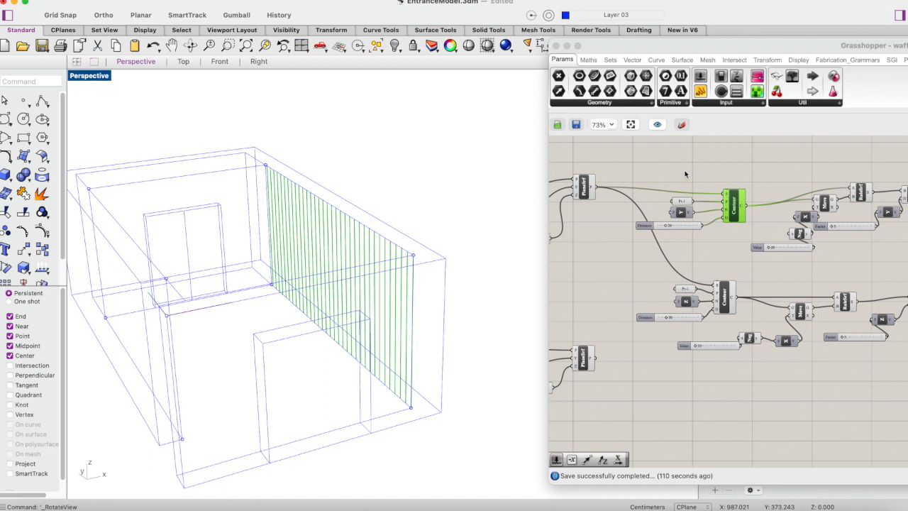
double_click(685, 174)
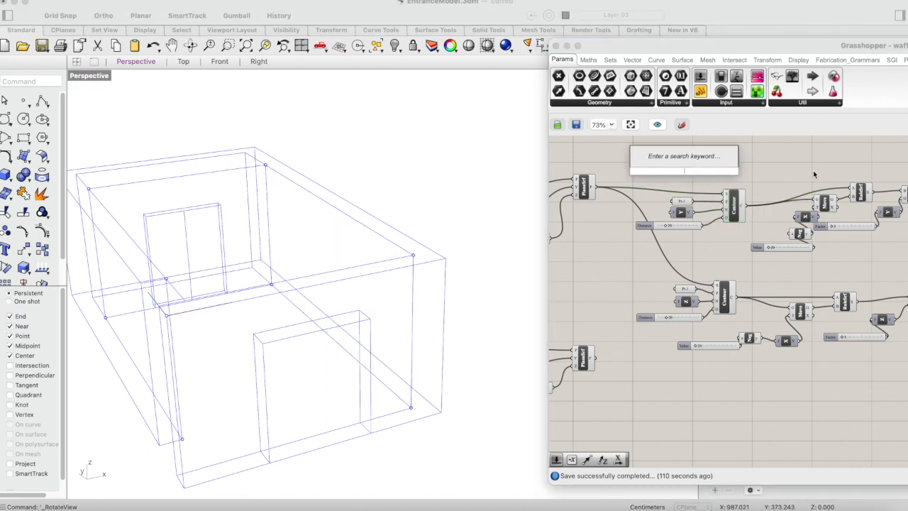
text(rotate)
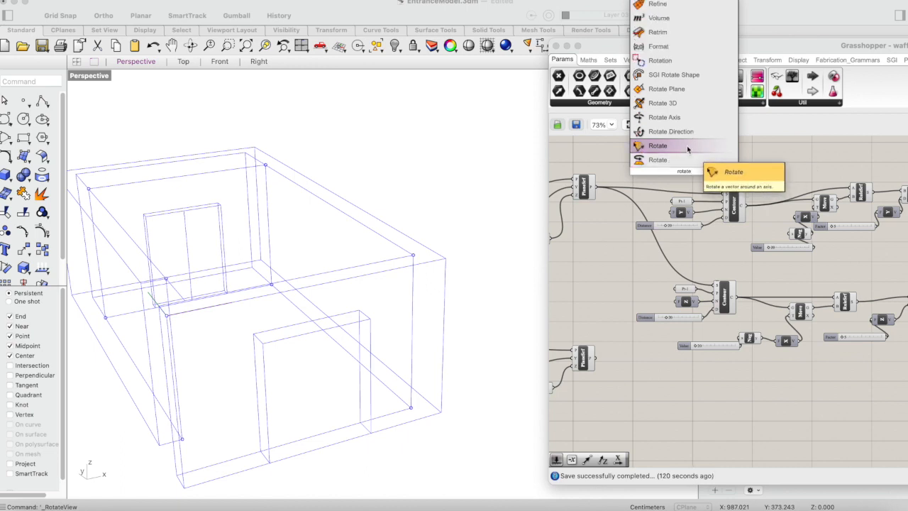
click(686, 145)
drag(686, 164, 644, 263)
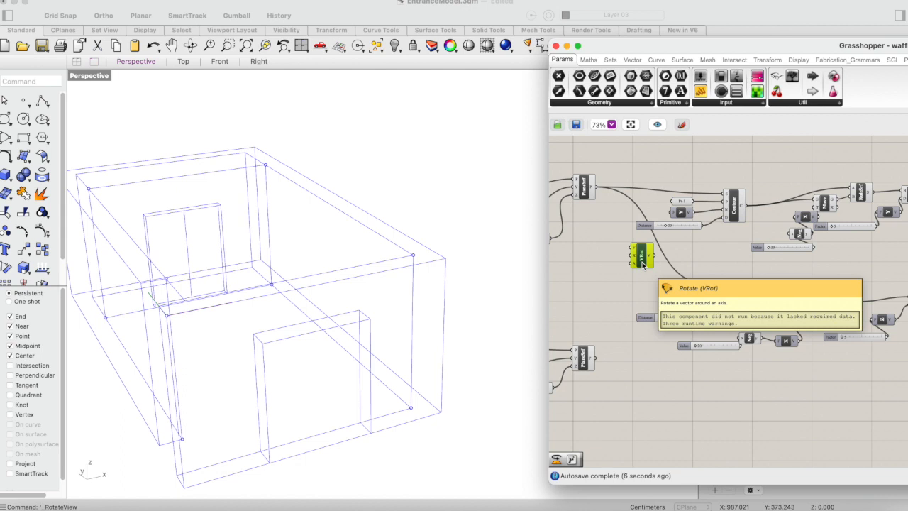
drag(643, 264, 646, 264)
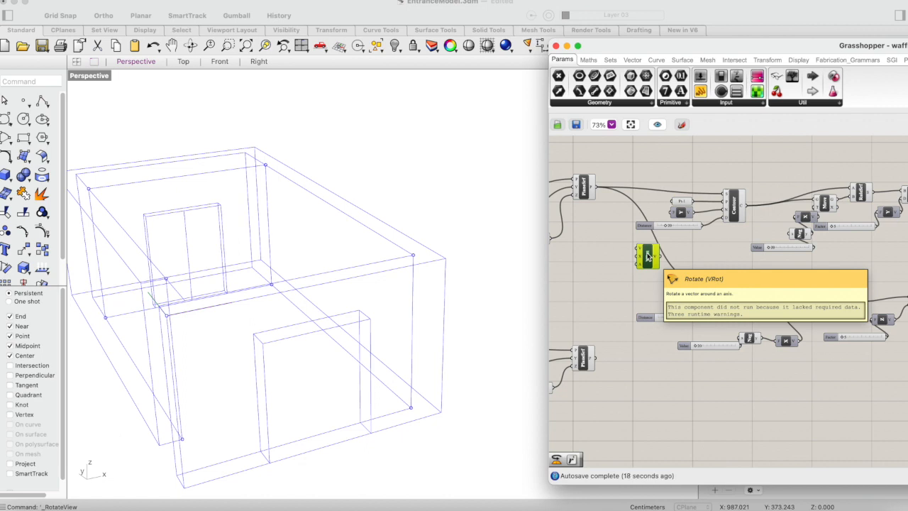
Read the Rotate component's help for its vector, axis and angle inputs, including the angle unit
right_click(647, 256)
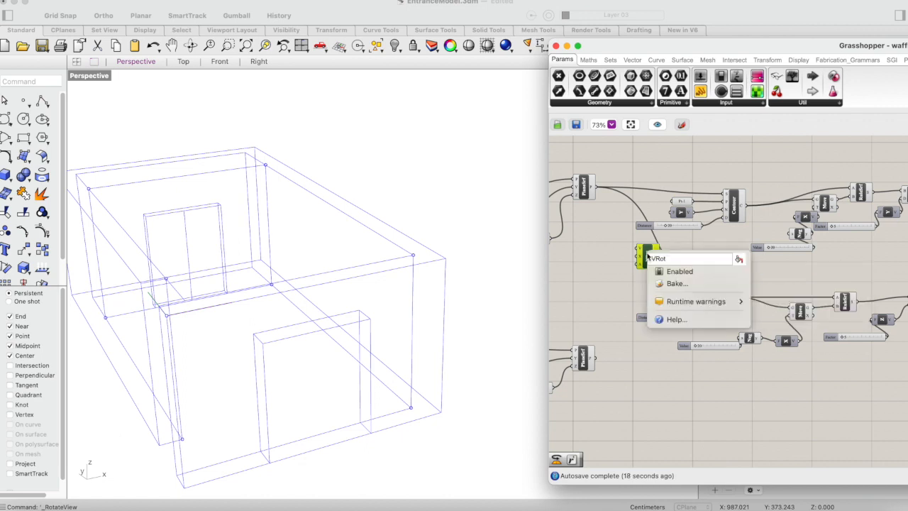
click(704, 320)
drag(694, 197, 792, 159)
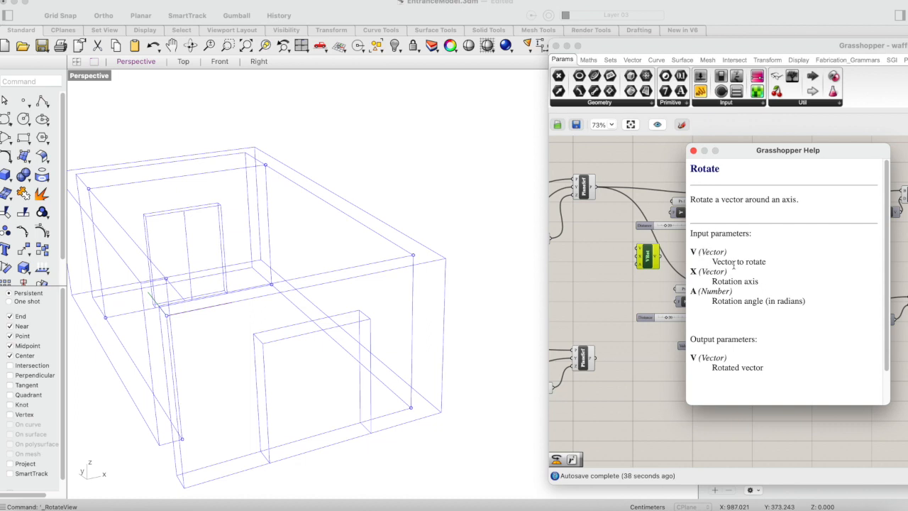
drag(762, 150, 803, 136)
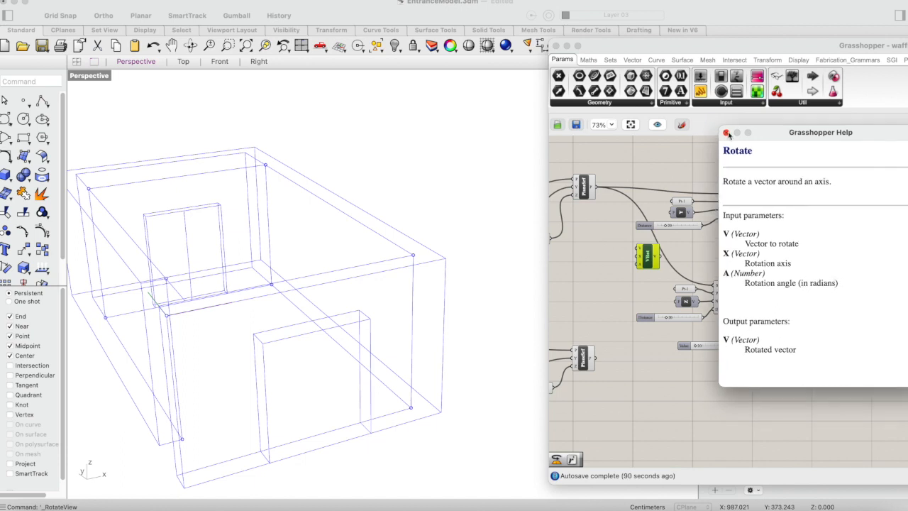
click(726, 133)
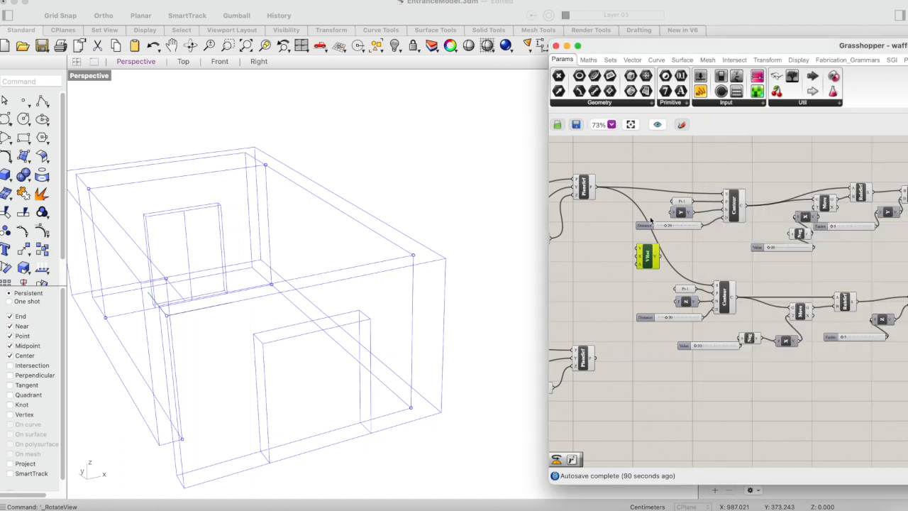
Feed Rotate with the existing Unit Y as vector and a new Unit X as rotation axis, lining both up beside it
click(680, 213)
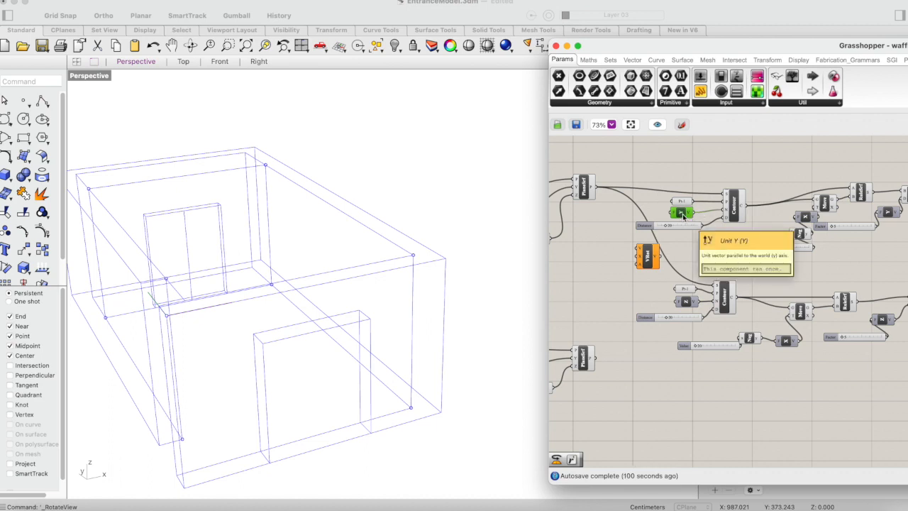
drag(693, 213, 640, 253)
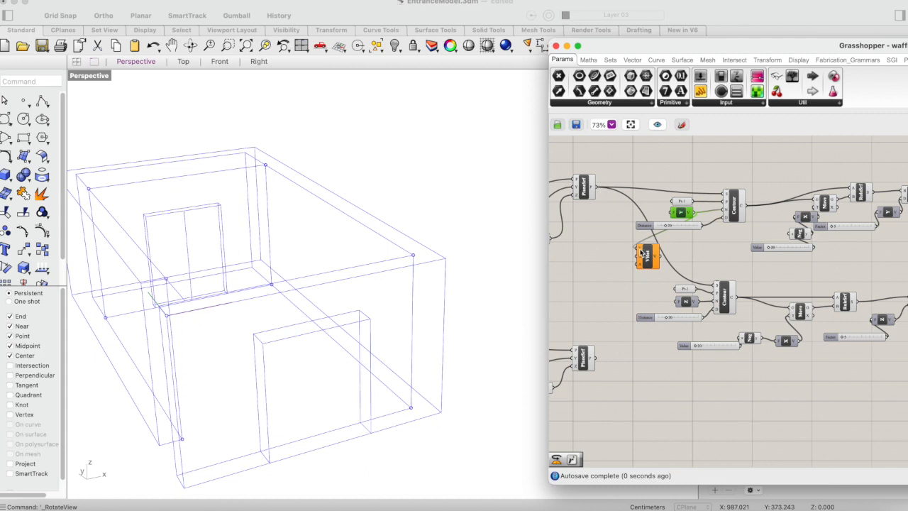
double_click(597, 261)
text(x)
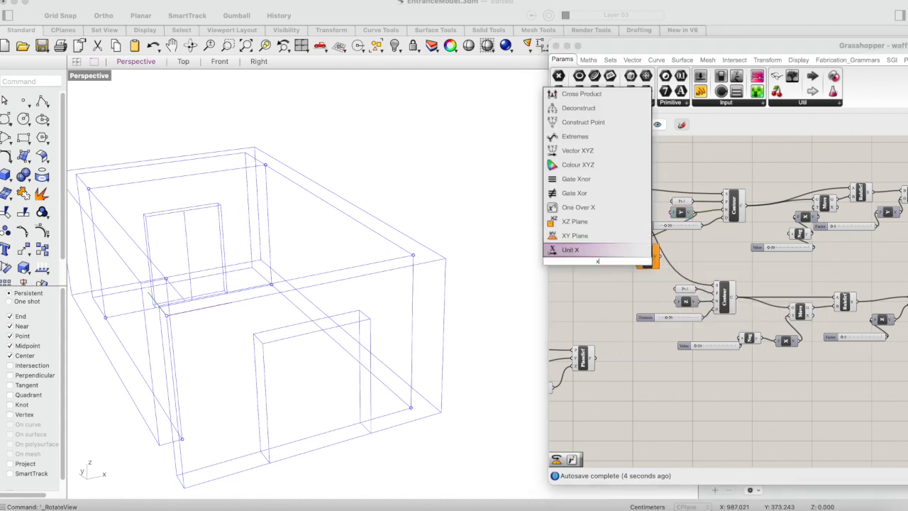
key(Return)
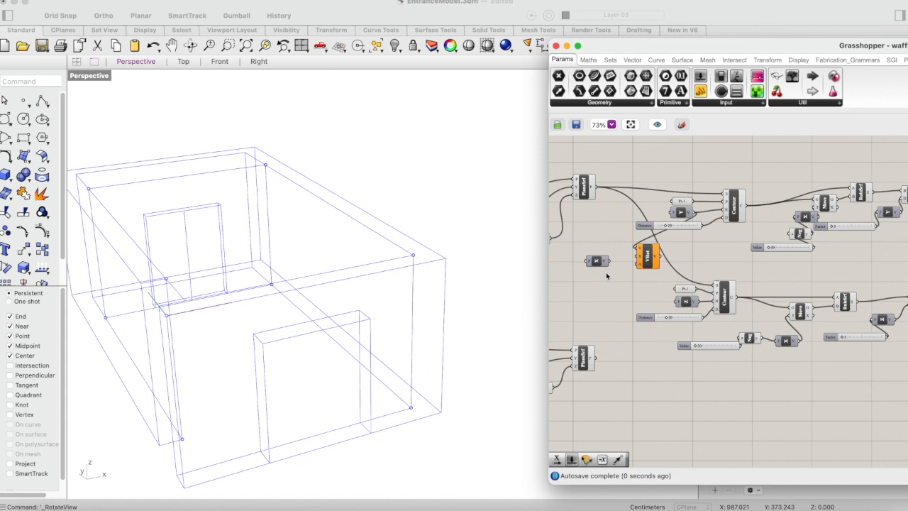
mouse_move(607, 260)
mouse_down()
mouse_move(636, 259)
mouse_move(603, 265)
mouse_move(619, 264)
mouse_up()
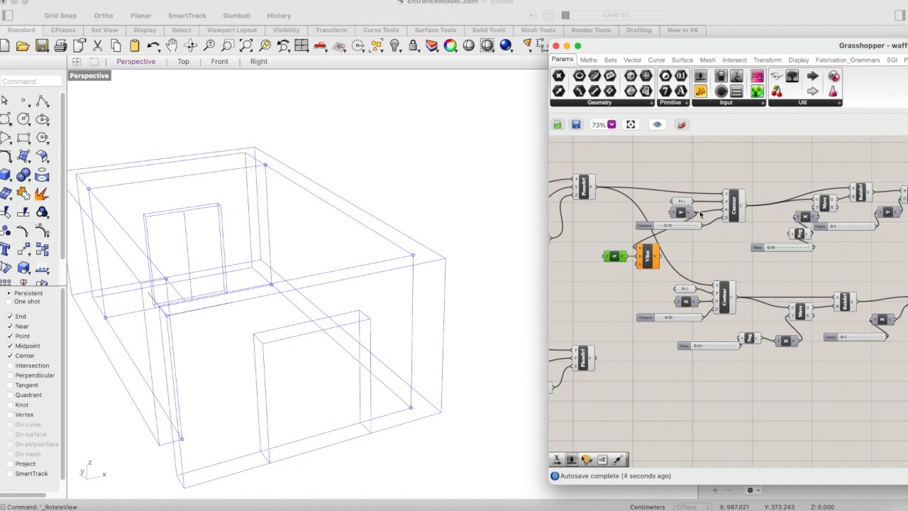
drag(685, 214, 605, 223)
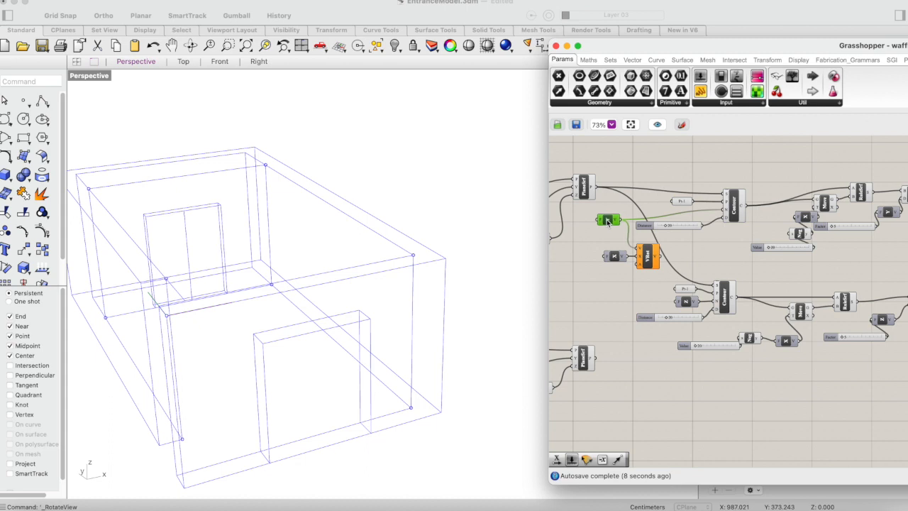
drag(607, 220, 614, 217)
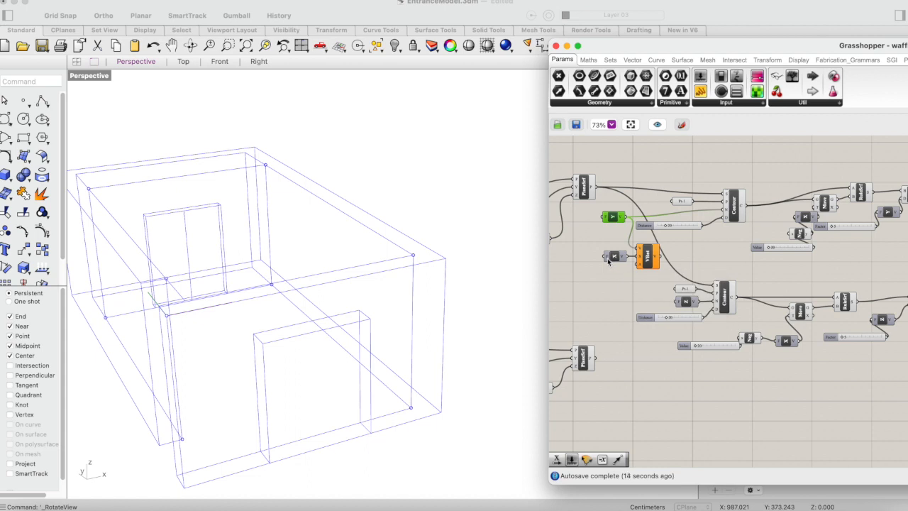
Add a Number Slider below Unit X for the rotation angle
mouse_move(608, 261)
mouse_move(641, 266)
double_click(646, 278)
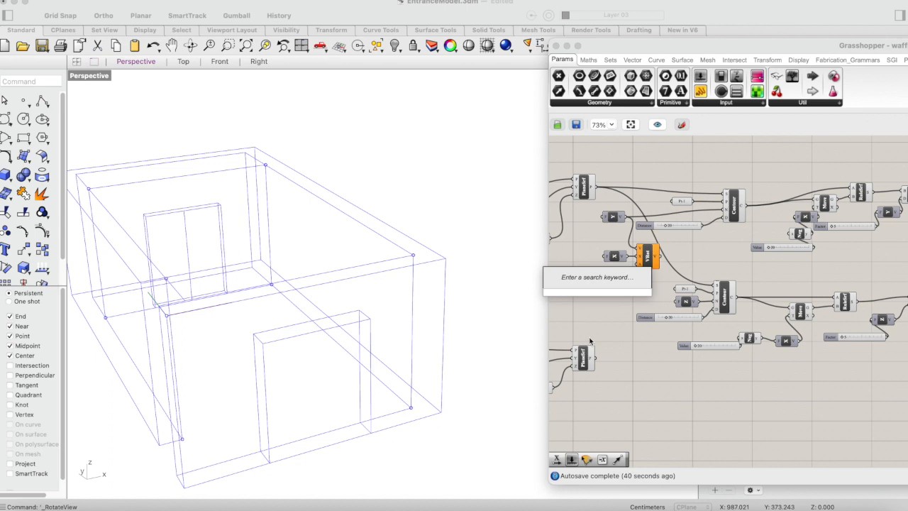
text(num)
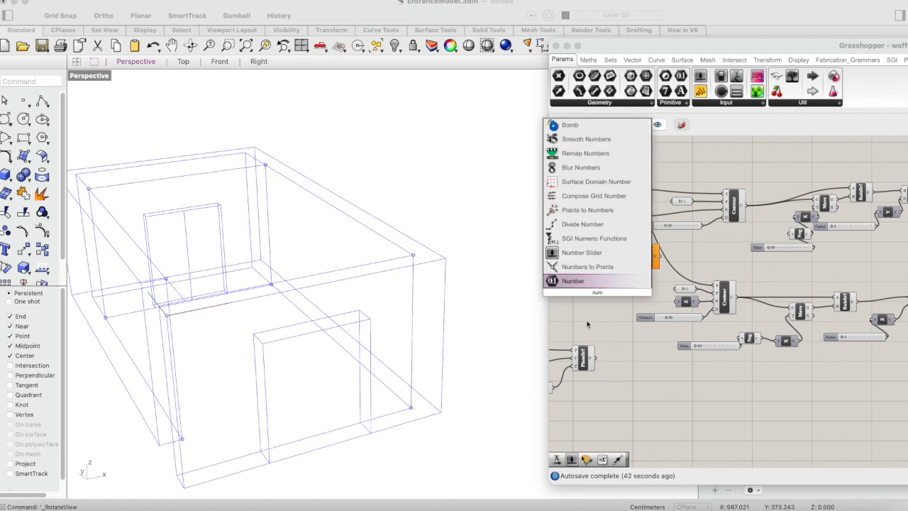
click(592, 252)
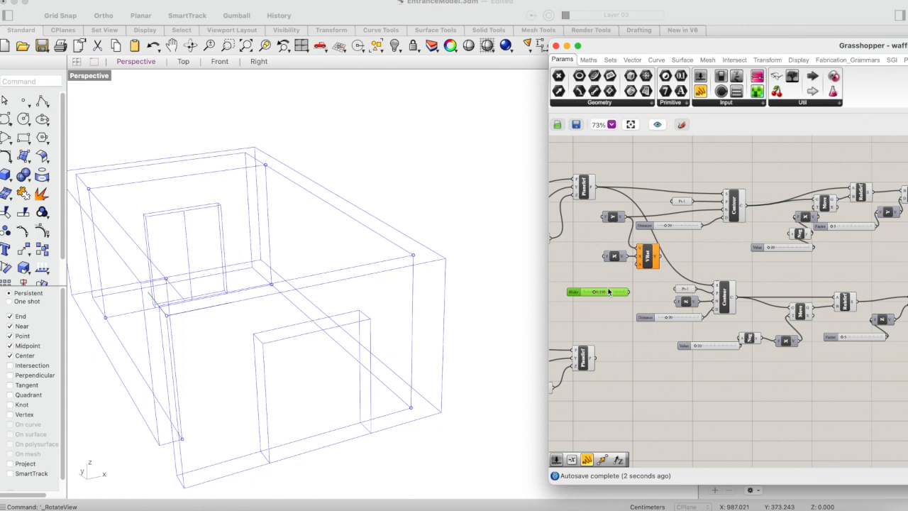
Set the new slider's range from -90 to 90 and connect it to Rotate's angle input
right_click(608, 290)
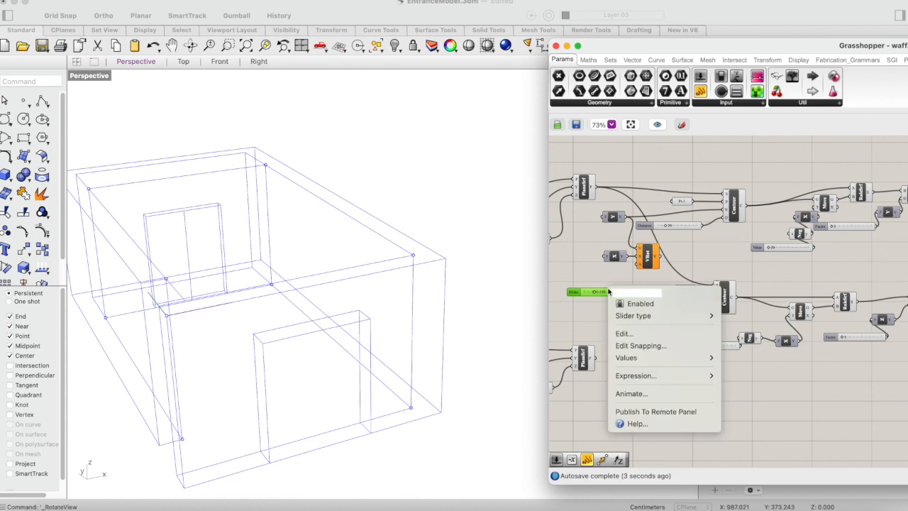
click(623, 334)
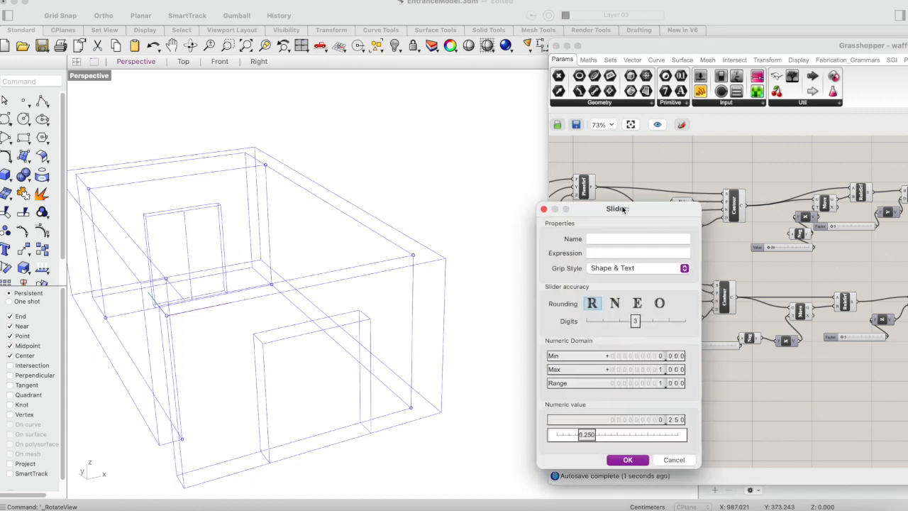
drag(622, 210, 486, 89)
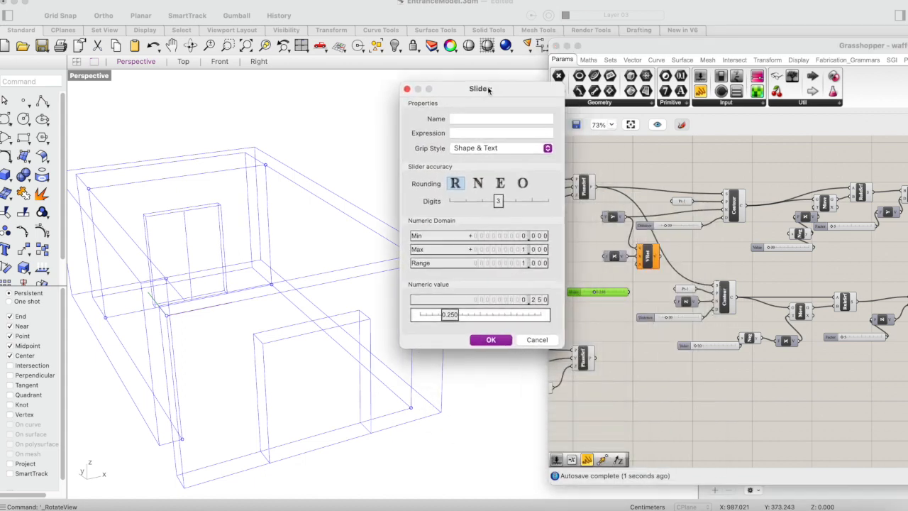
double_click(489, 236)
click(462, 235)
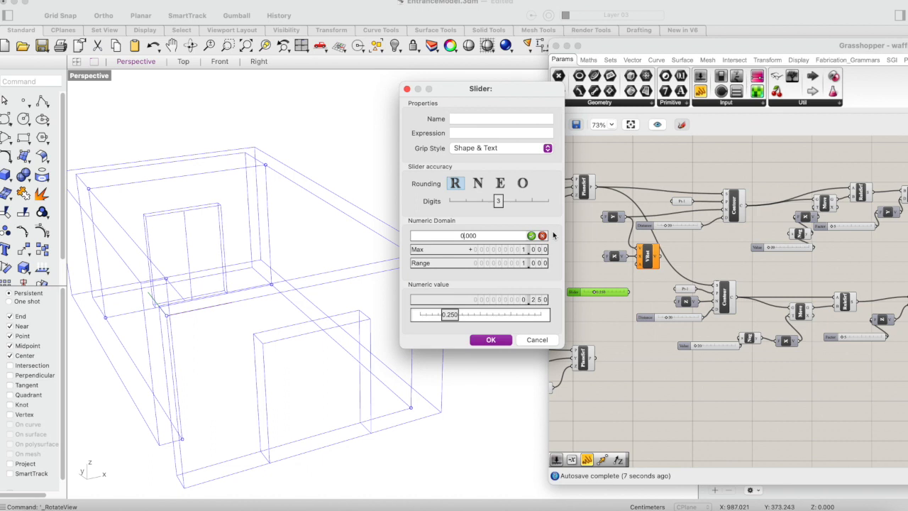
text(-9)
click(531, 236)
click(516, 249)
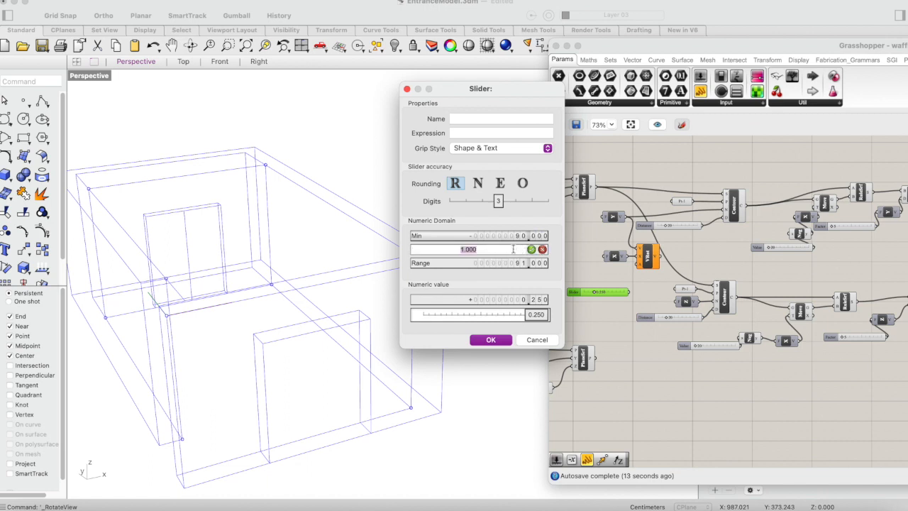
click(462, 249)
key(BackSpace)
text(90)
click(531, 249)
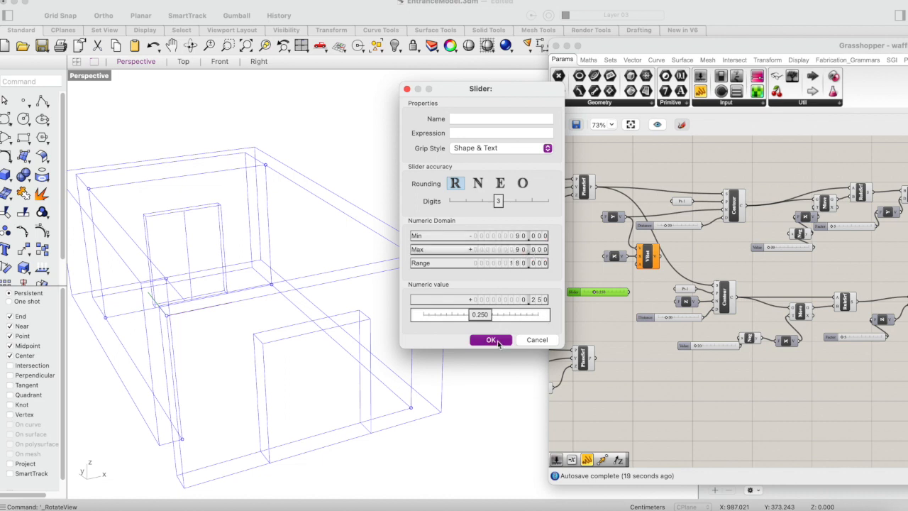
click(491, 340)
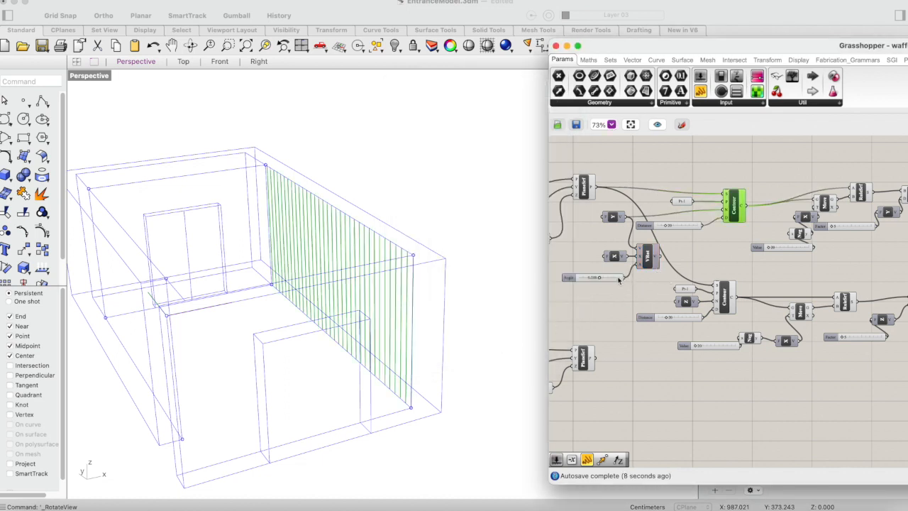
double_click(597, 310)
key(Escape)
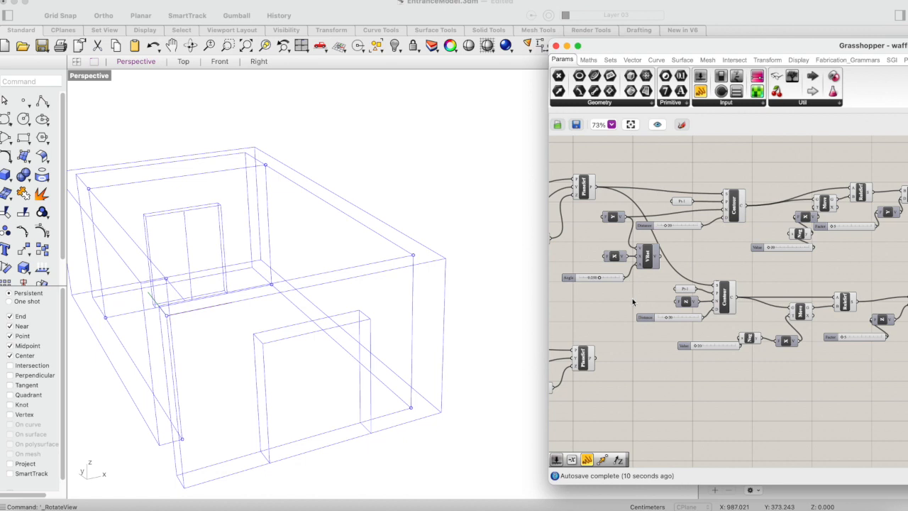
double_click(620, 301)
key(Escape)
Add a Radians component below the angle slider to convert degrees to radians
double_click(581, 298)
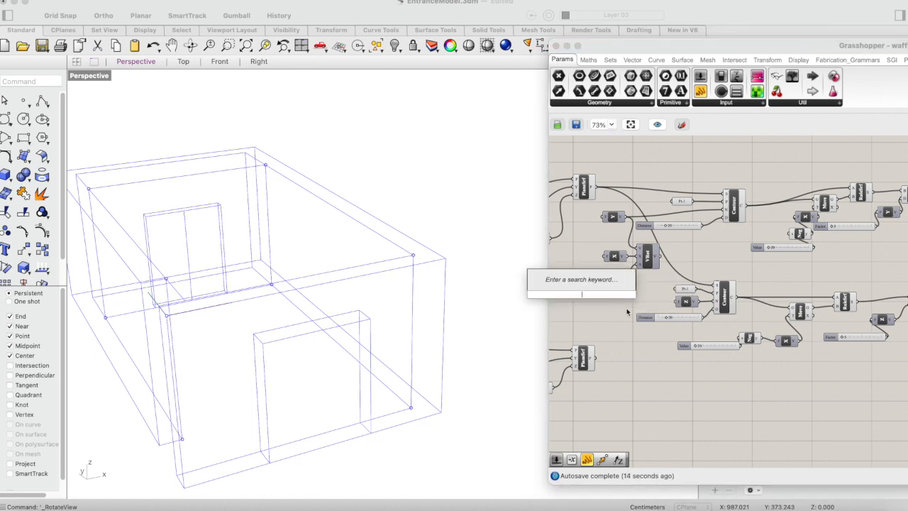
text(radi)
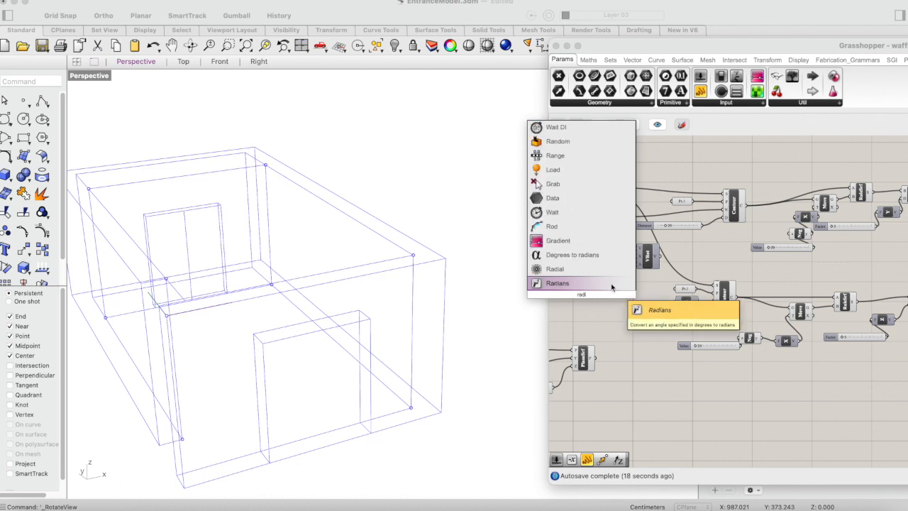
scroll(599, 289, up, 2)
click(599, 287)
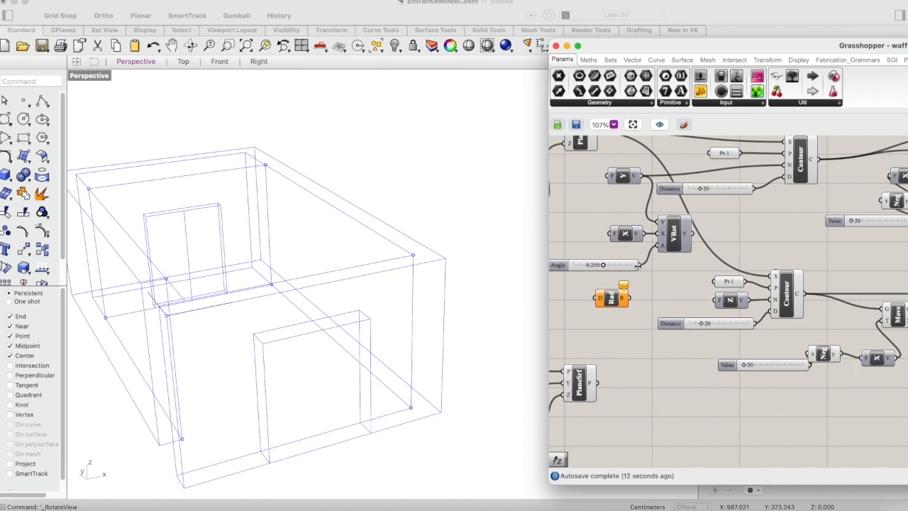
Route the angle slider through Radians into Rotate's angle input and line the converter up with the slider
drag(639, 264, 591, 278)
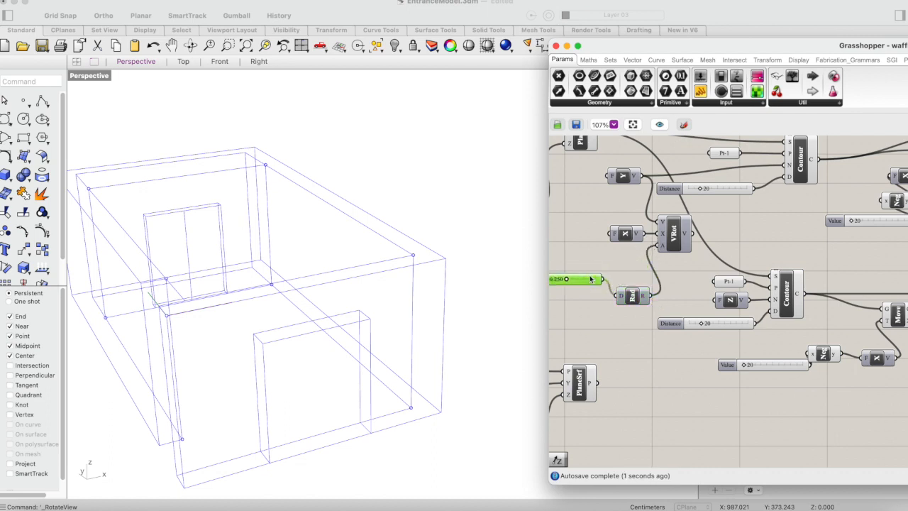
drag(634, 299, 632, 281)
scroll(631, 280, left, 5)
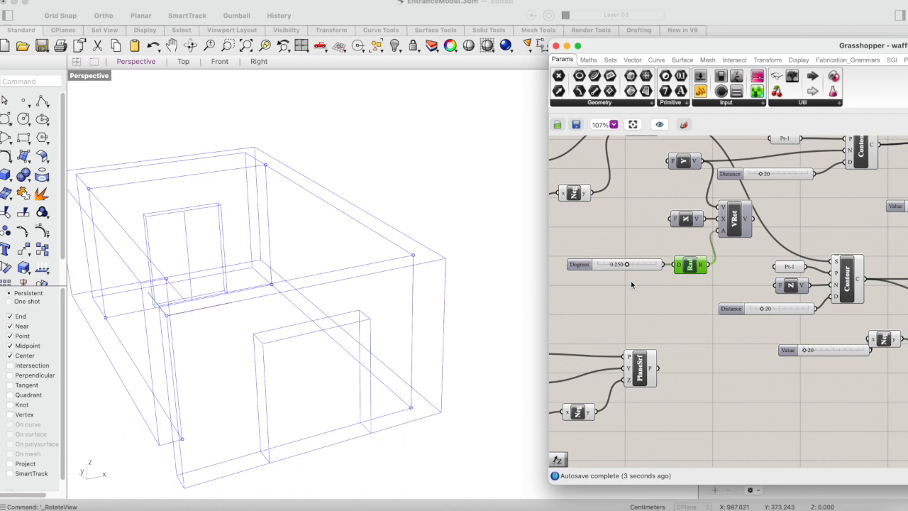
click(628, 265)
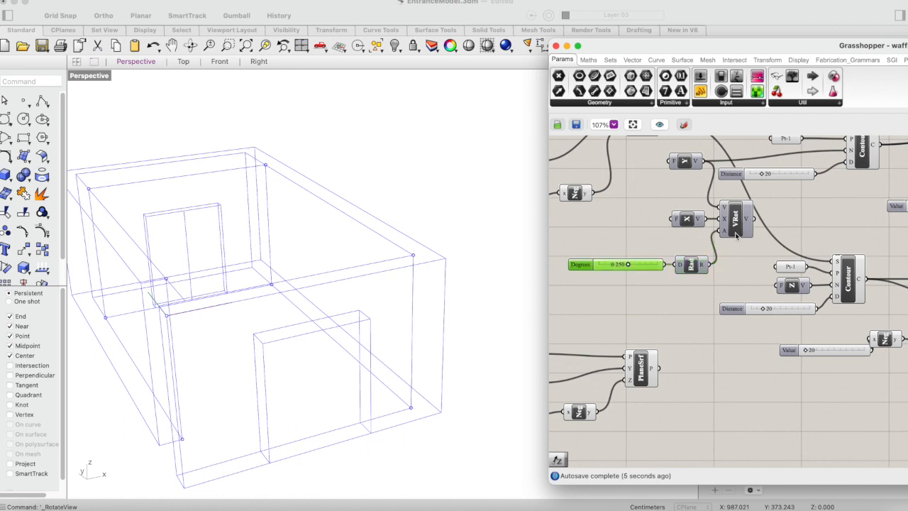
Replace the upper Contour's normal input with Rotate's output vector and preview that Contour
scroll(735, 236, right, 5)
scroll(736, 236, up, 2)
mouse_move(656, 261)
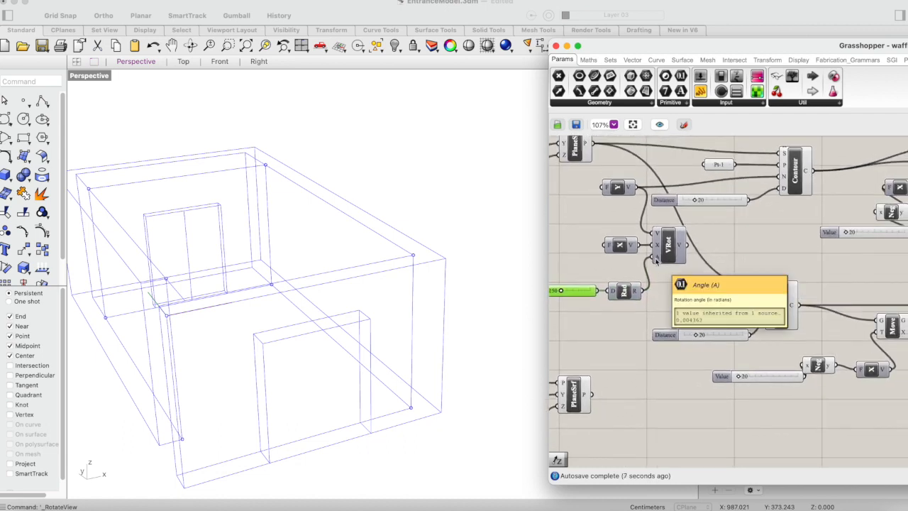
drag(687, 245, 782, 176)
click(794, 177)
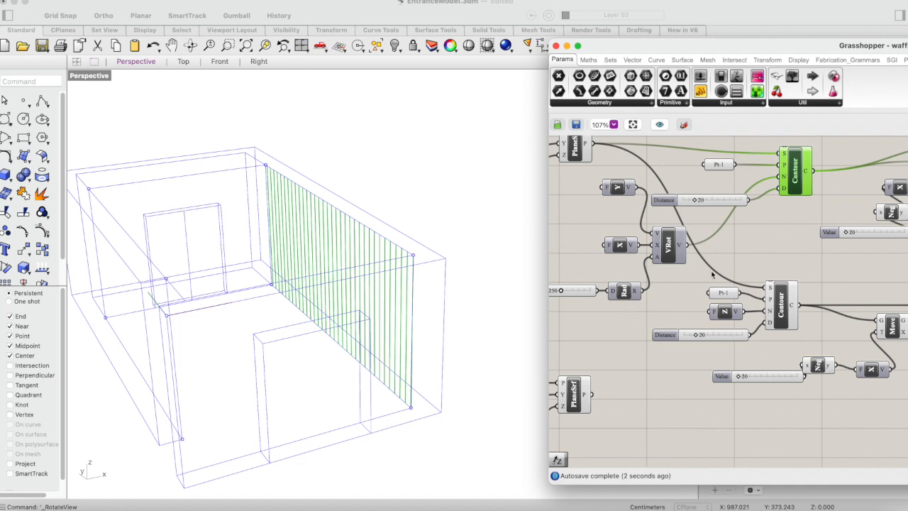
Slant the upper contours with the Degrees slider, trying about 35.6 and settling on about -35.1
scroll(712, 275, left, 3)
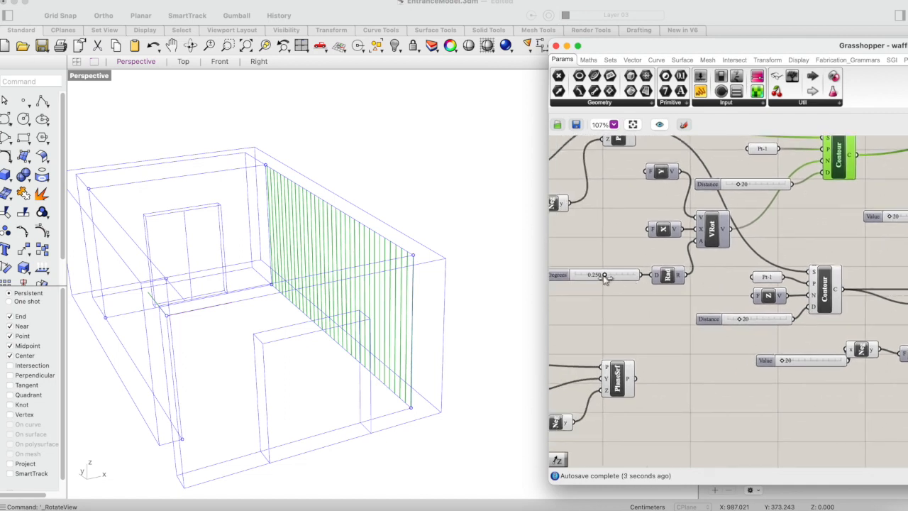
drag(604, 278, 616, 278)
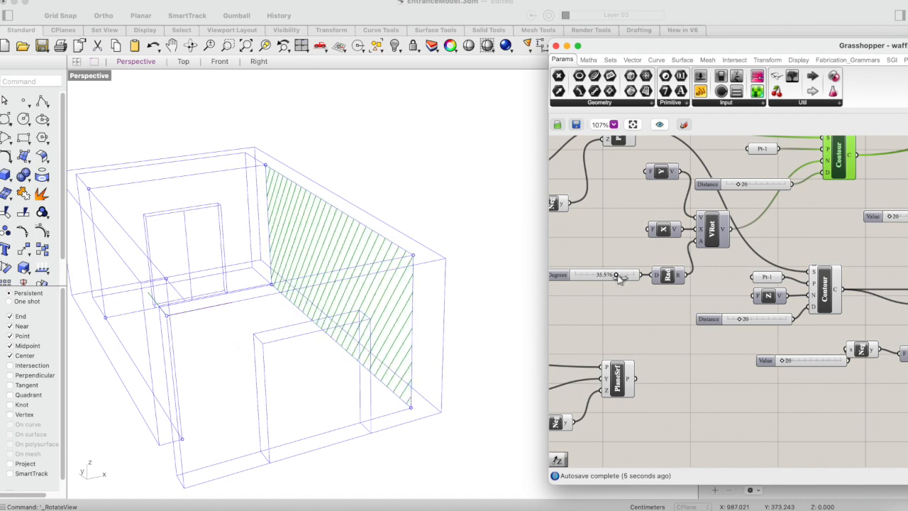
drag(617, 278, 602, 278)
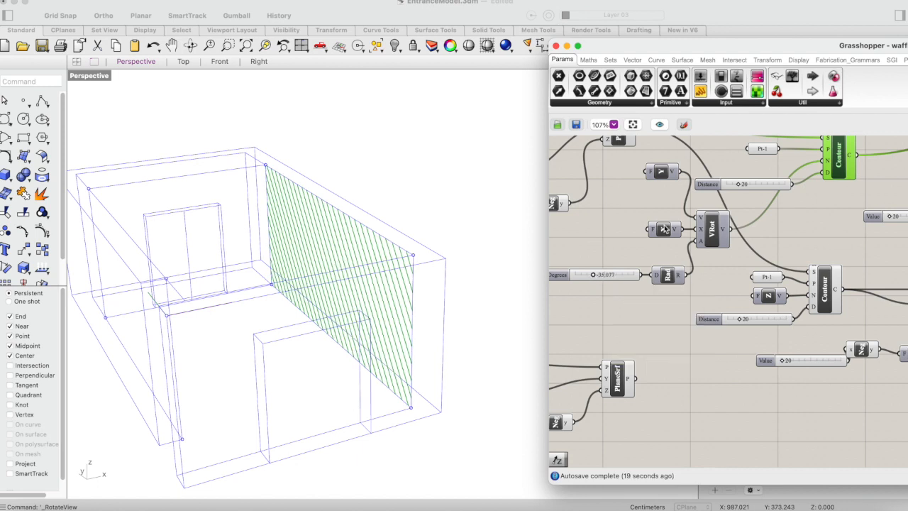
Preview the fin extrusions of the upper and lower Contour branches together
scroll(650, 239, right, 5)
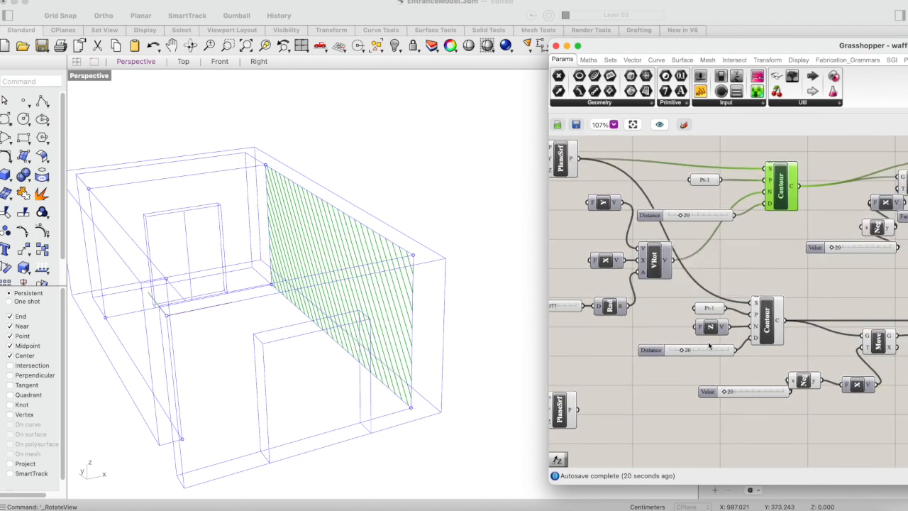
scroll(740, 341, down, 3)
scroll(741, 341, right, 3)
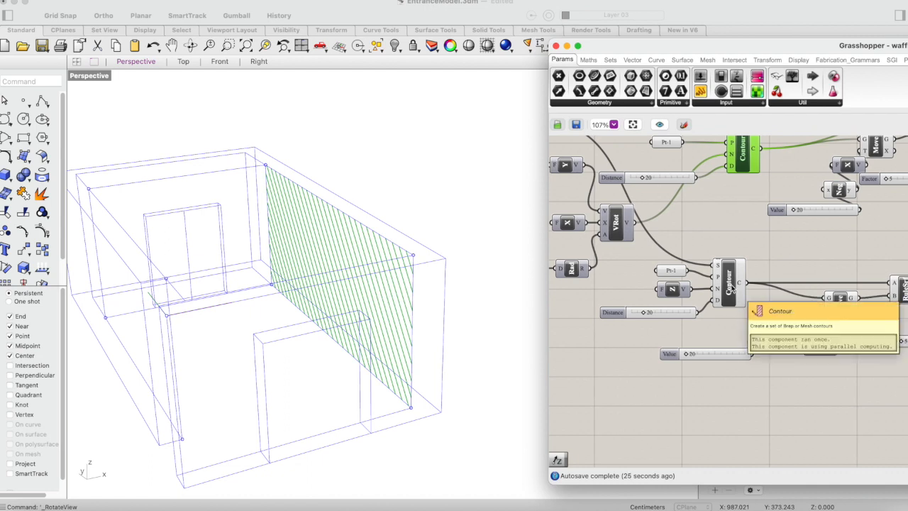
scroll(733, 290, up, 3)
scroll(732, 290, right, 4)
scroll(730, 289, down, 3)
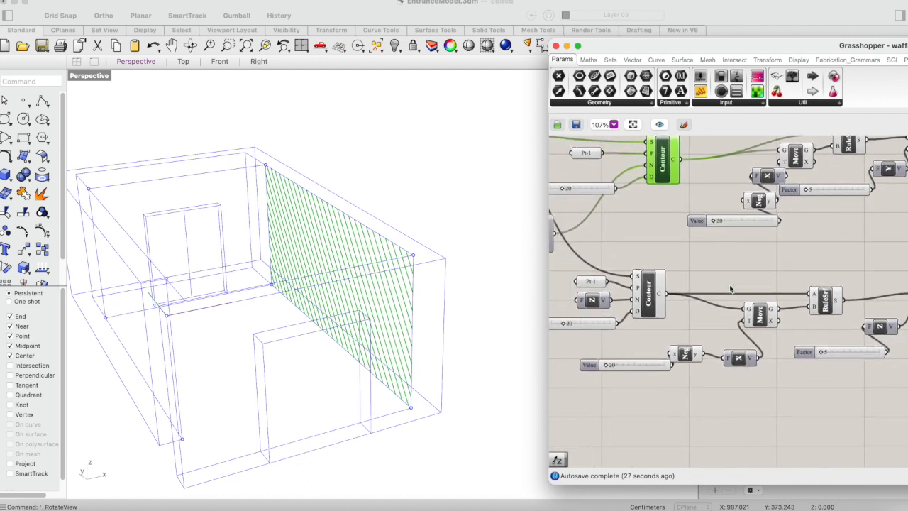
right_drag(778, 286, 727, 286)
scroll(820, 286, down, 1)
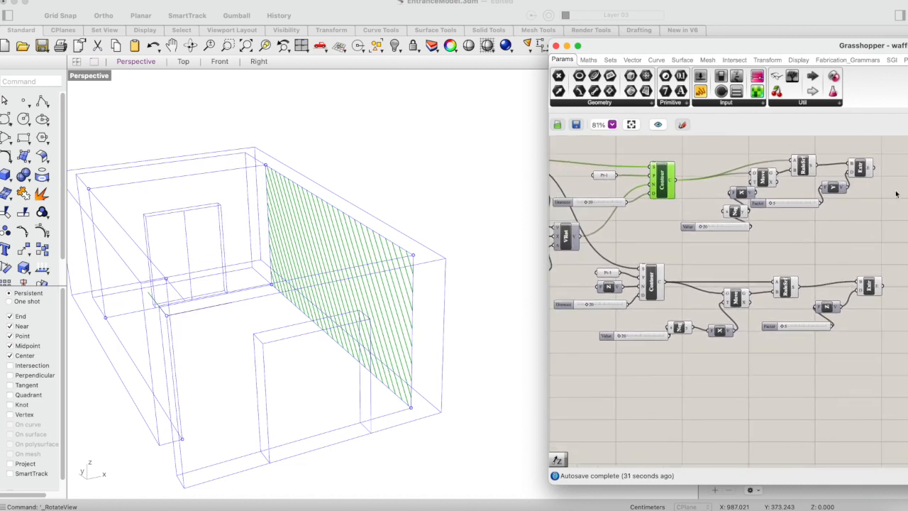
shift+click(865, 171)
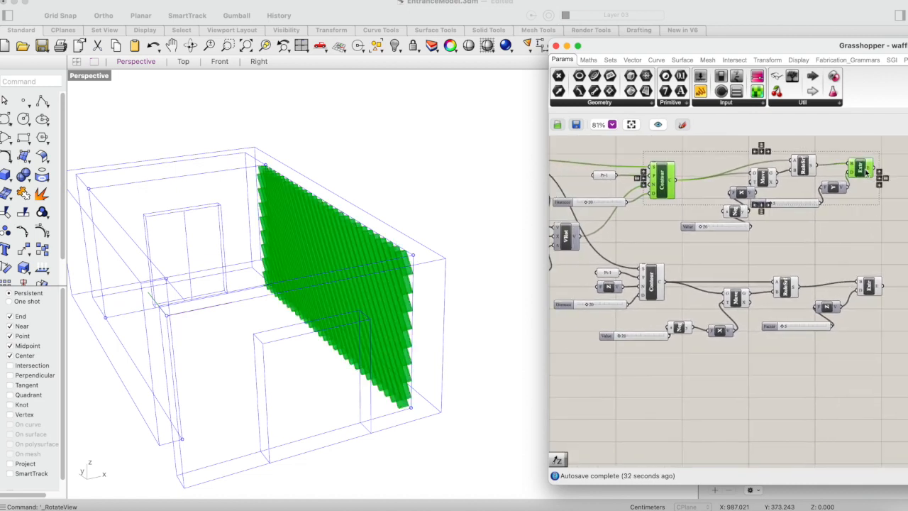
shift+click(871, 285)
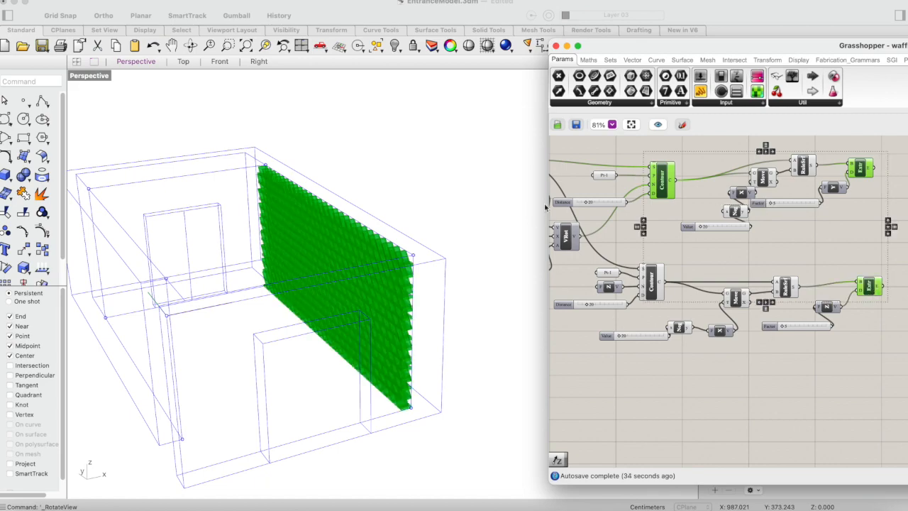
Examine the crossing fins and the upper Ruled Surface strips on their own where they end at the wall's vertical edge
click(190, 46)
drag(324, 261, 416, 263)
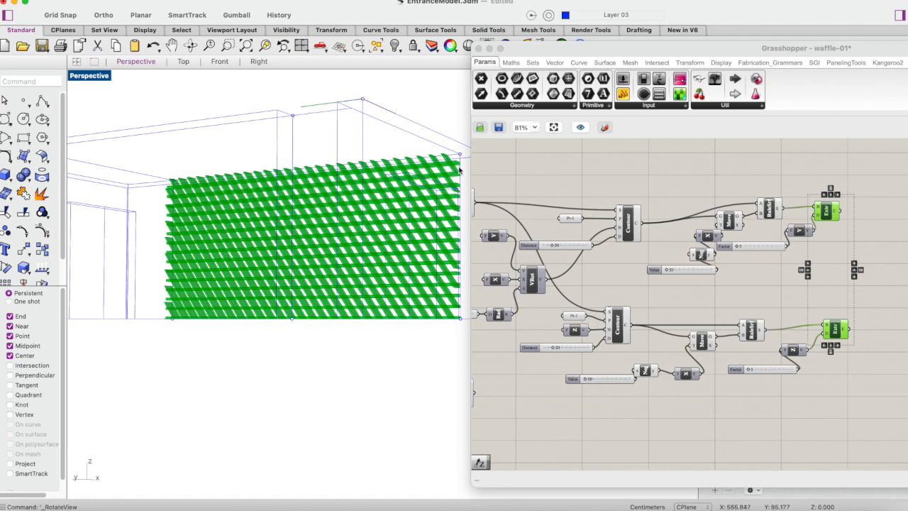
right_drag(426, 234, 439, 341)
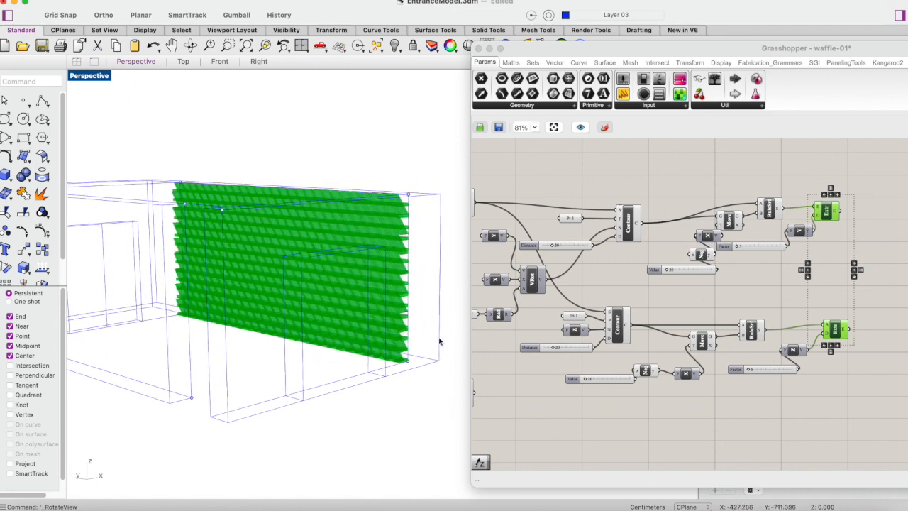
scroll(438, 341, up, 6)
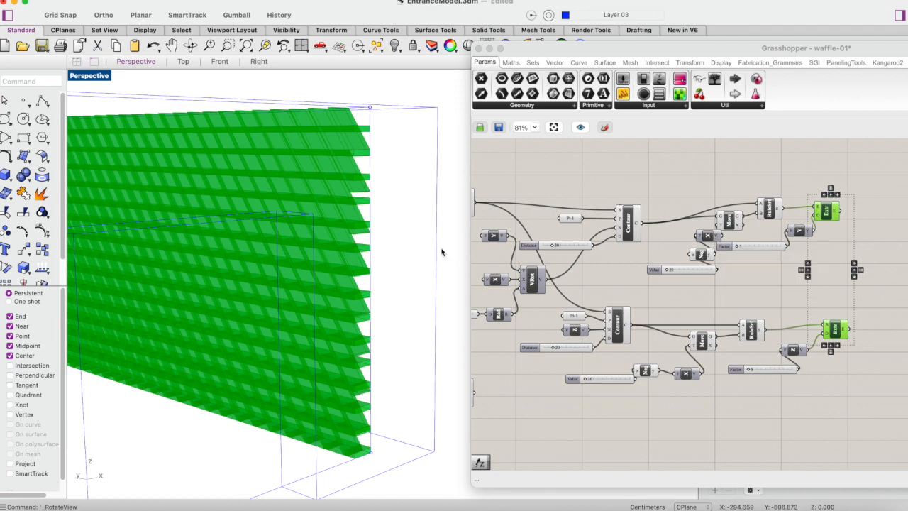
right_click(373, 150)
right_drag(372, 150, 358, 211)
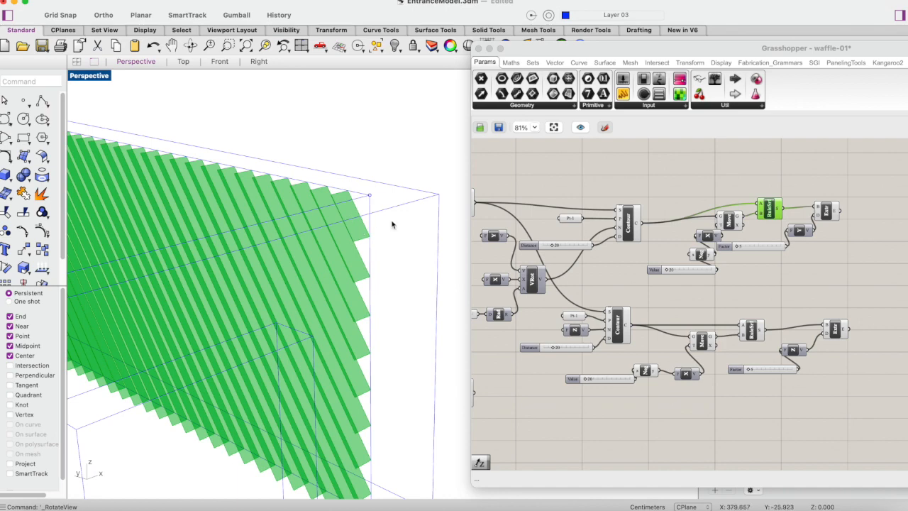
click(190, 45)
drag(308, 330, 307, 308)
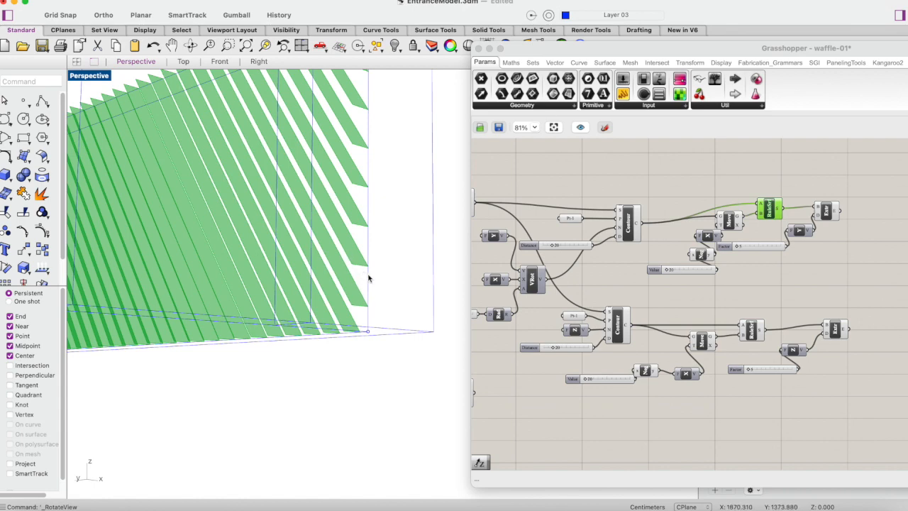
scroll(375, 146, up, 5)
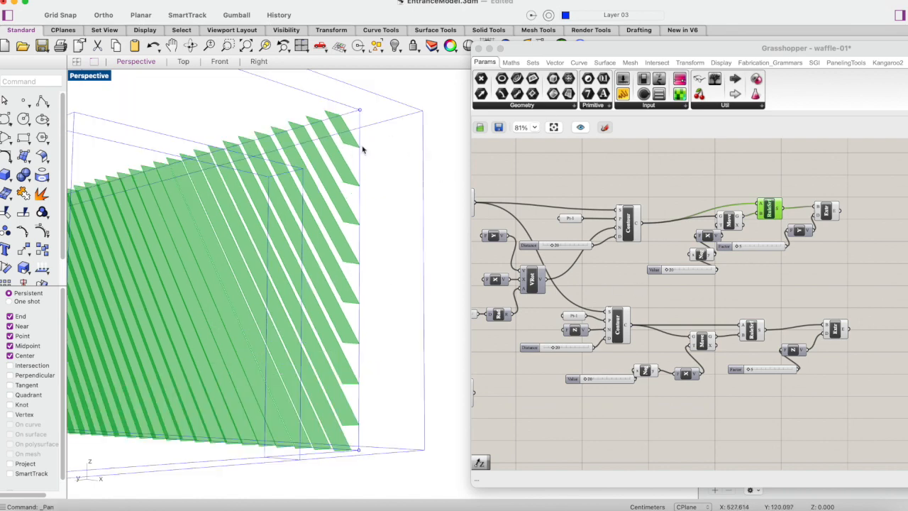
Add a Vector XYZ component between the two Contours and connect its output to the upper Move's translation input
double_click(617, 285)
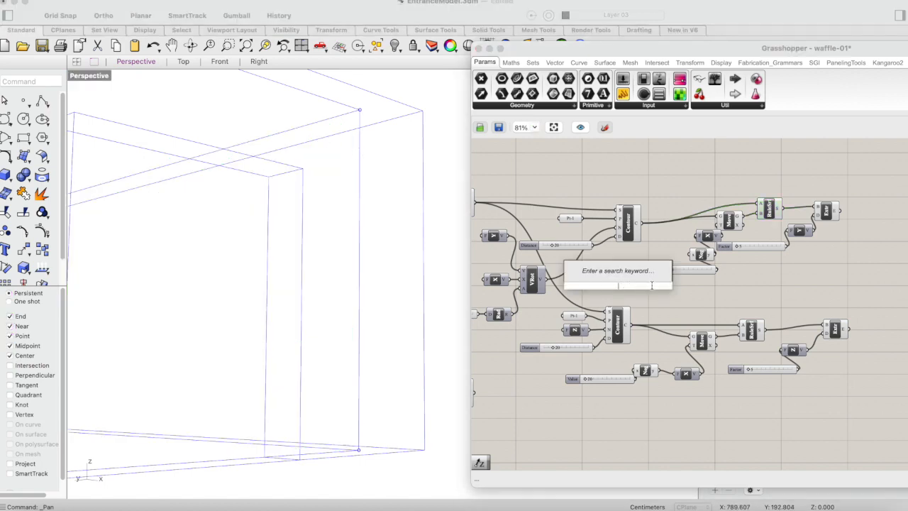
text(vec)
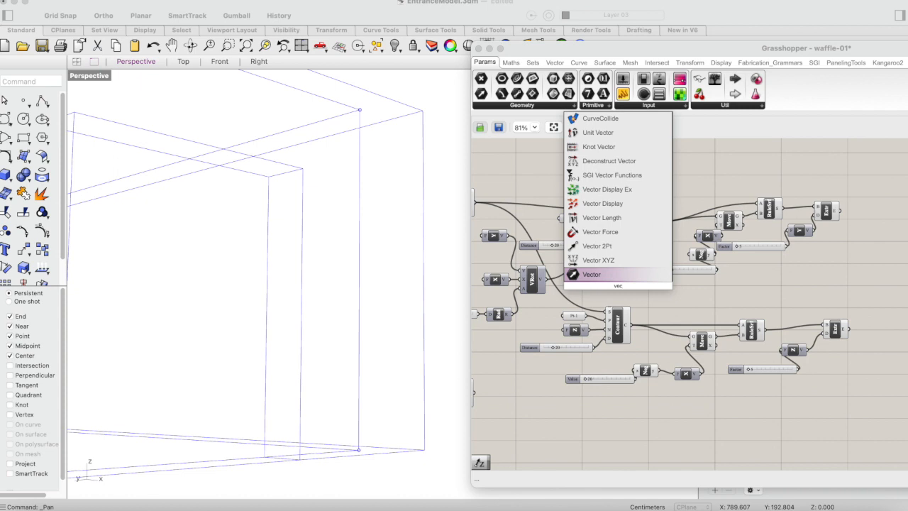
text(tor)
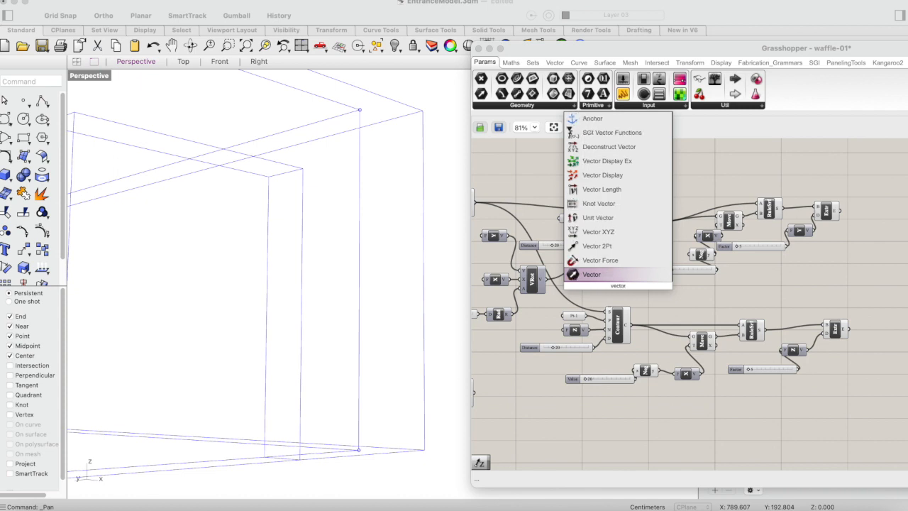
click(628, 231)
mouse_move(617, 298)
mouse_down()
mouse_move(630, 301)
mouse_move(625, 289)
mouse_up()
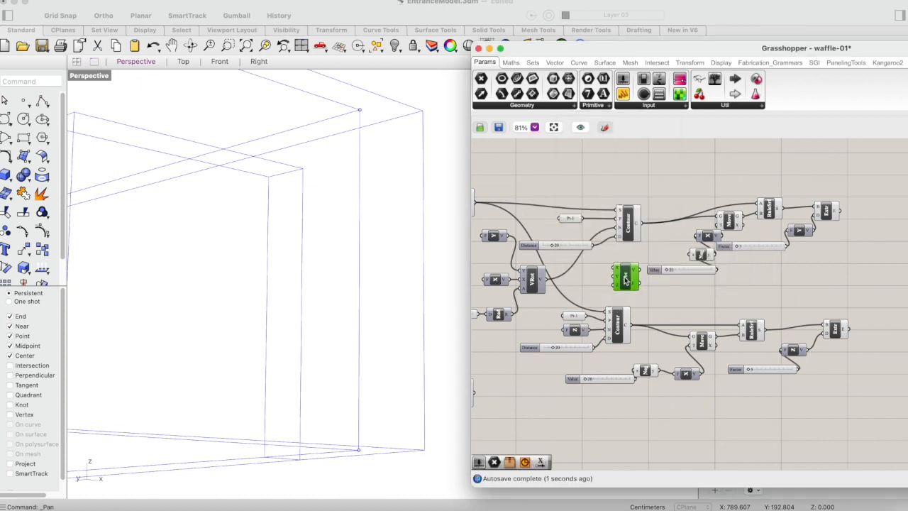
double_click(649, 190)
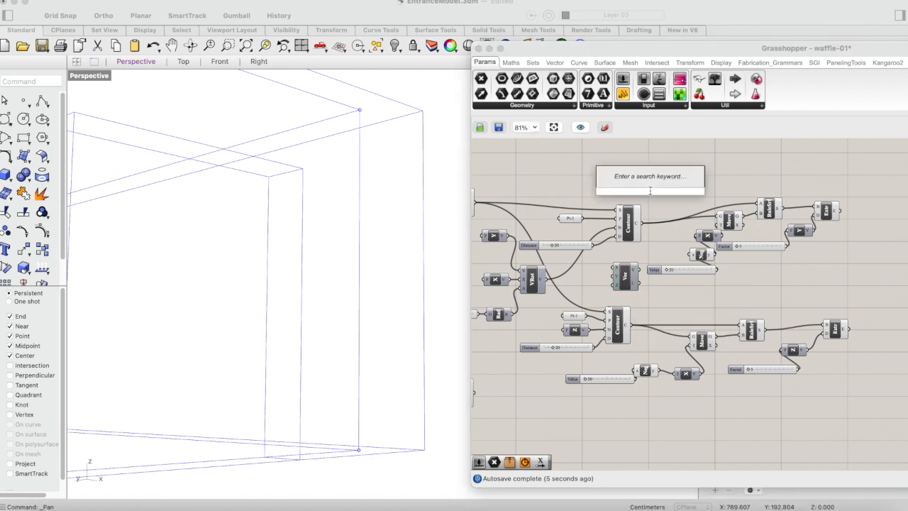
text(vec)
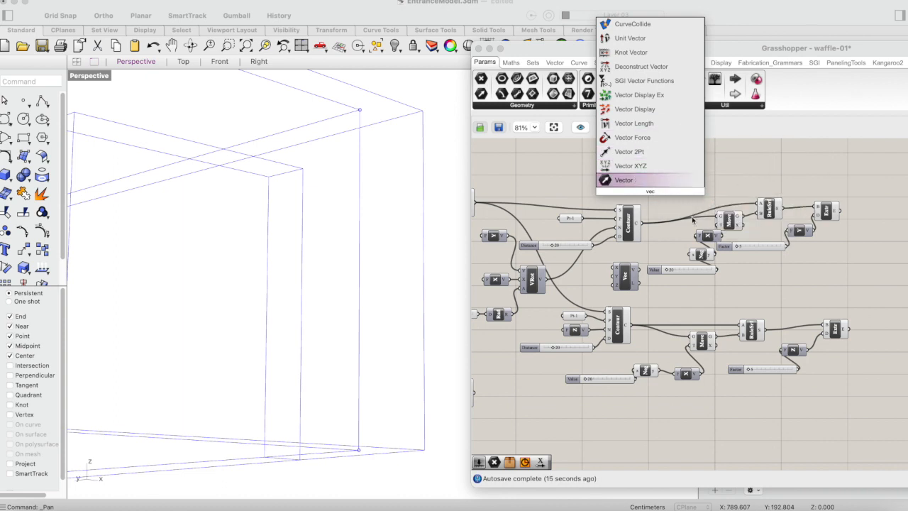
click(631, 165)
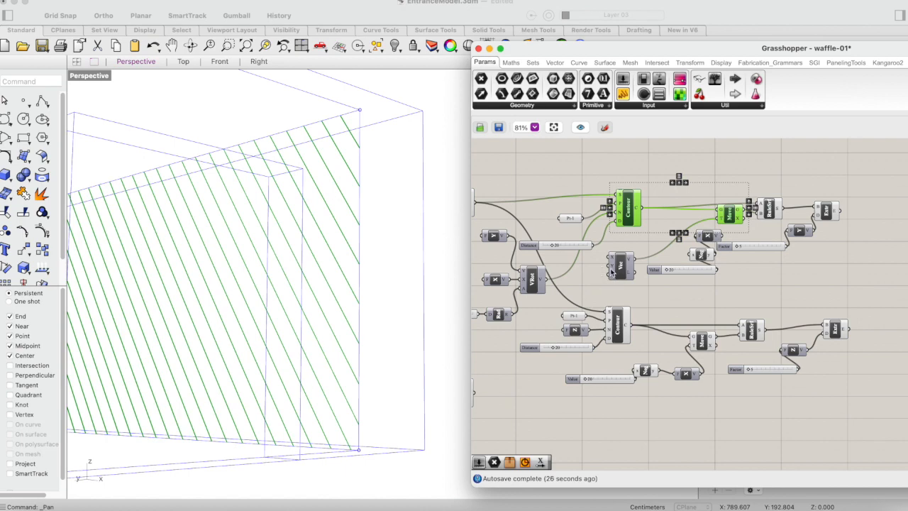
Set the Vector XYZ component's Y value to 20 and its X value to -20
right_click(612, 268)
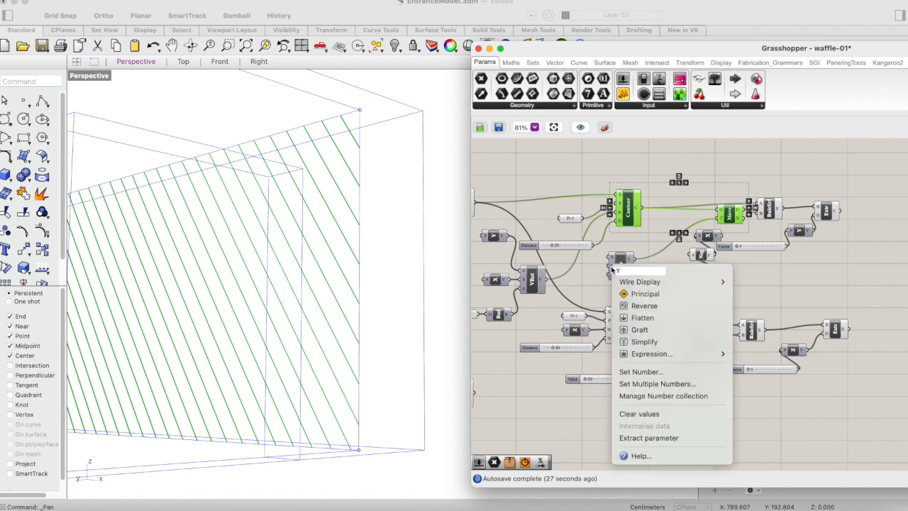
click(634, 371)
text(-20)
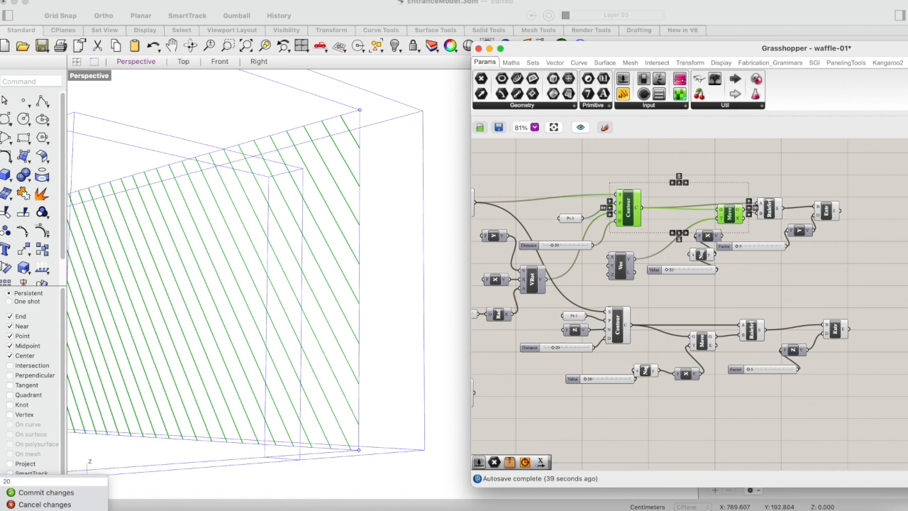
click(44, 492)
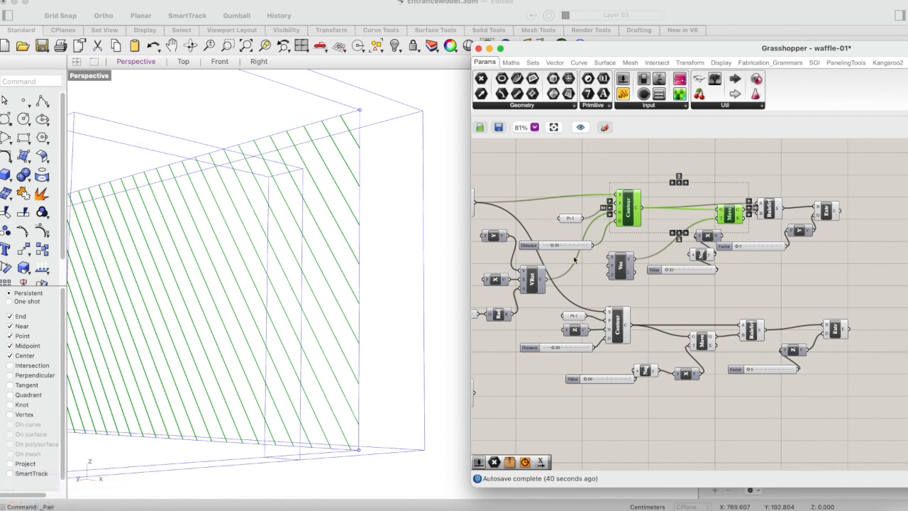
right_click(613, 260)
click(653, 363)
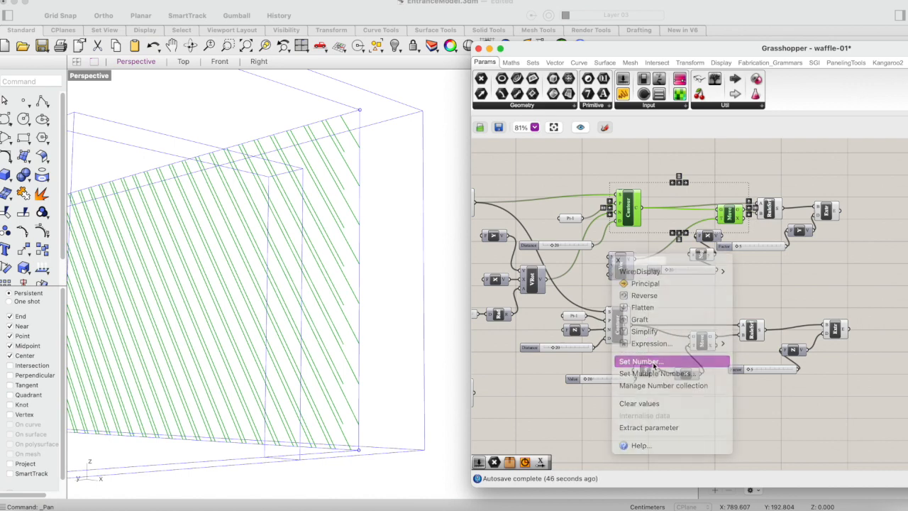
text(-20)
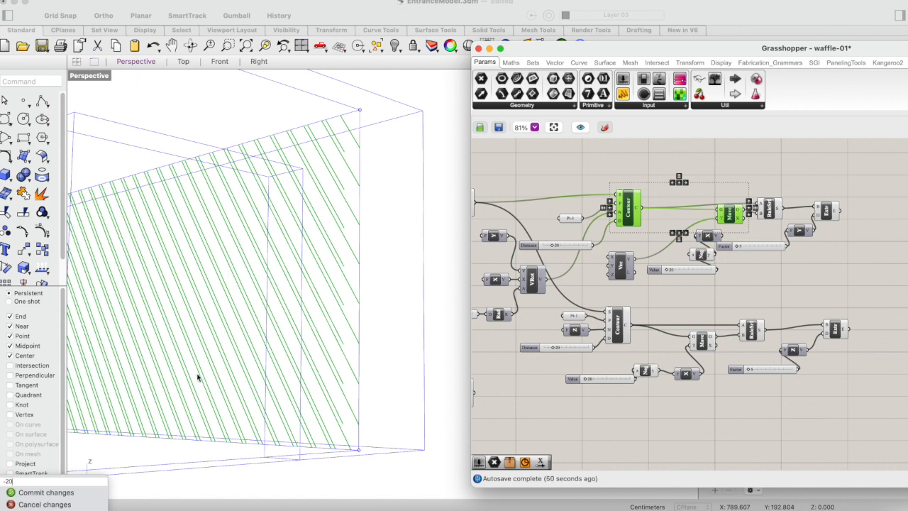
click(43, 495)
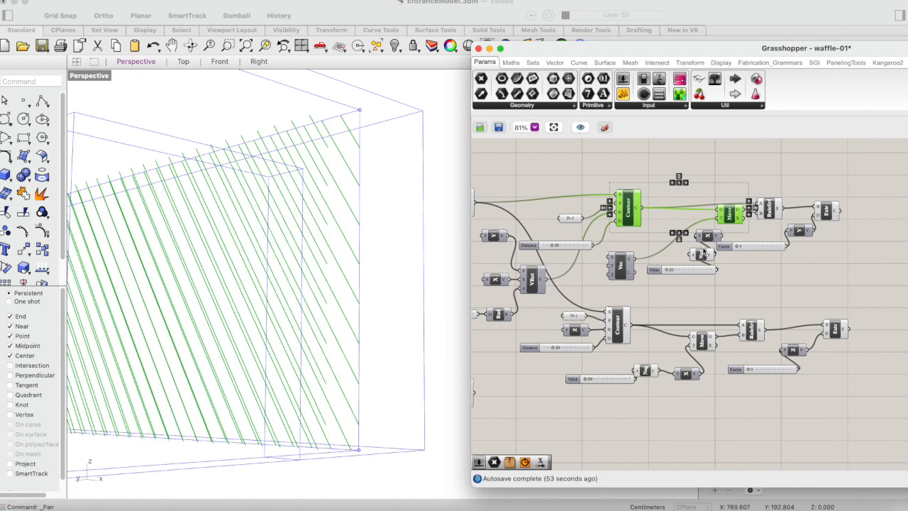
Preview the upper Move, Ruled Surface and Extrude plus the lower Extrude, and examine the fins' new offset direction
click(702, 322)
click(737, 216)
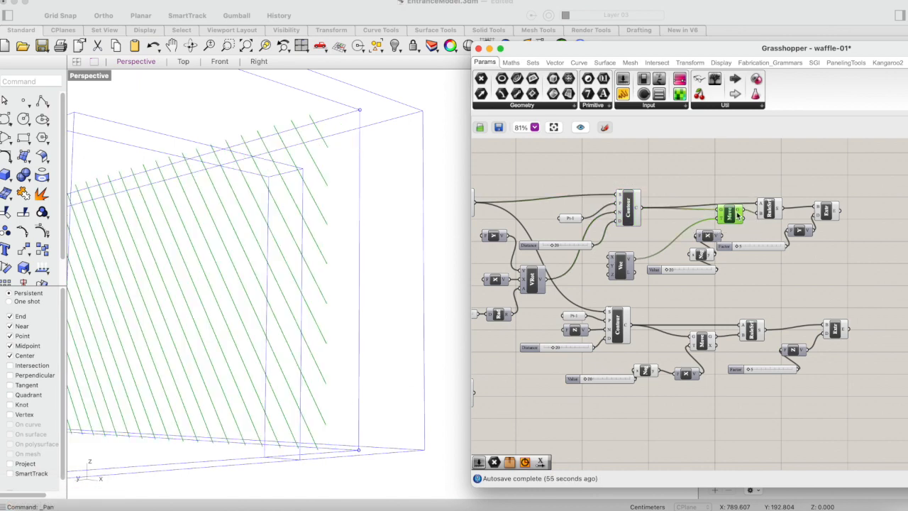
shift+click(767, 207)
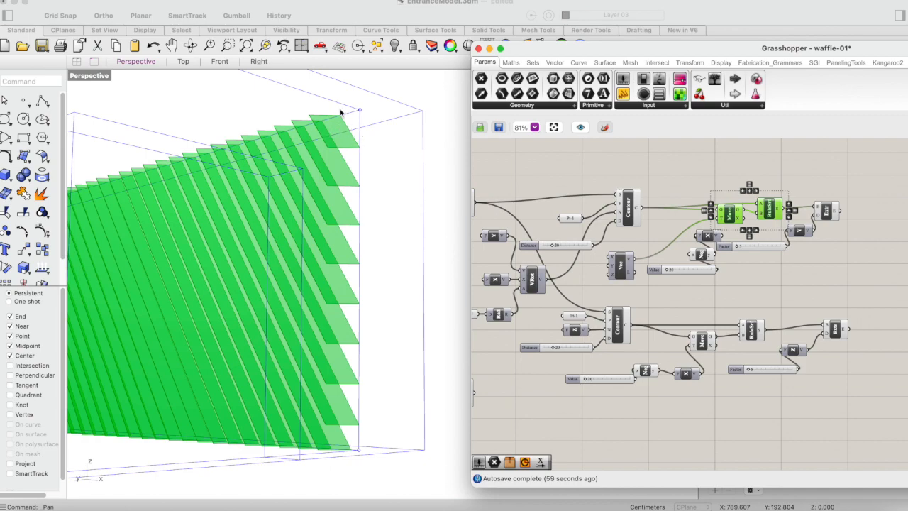
click(190, 45)
drag(241, 170, 262, 178)
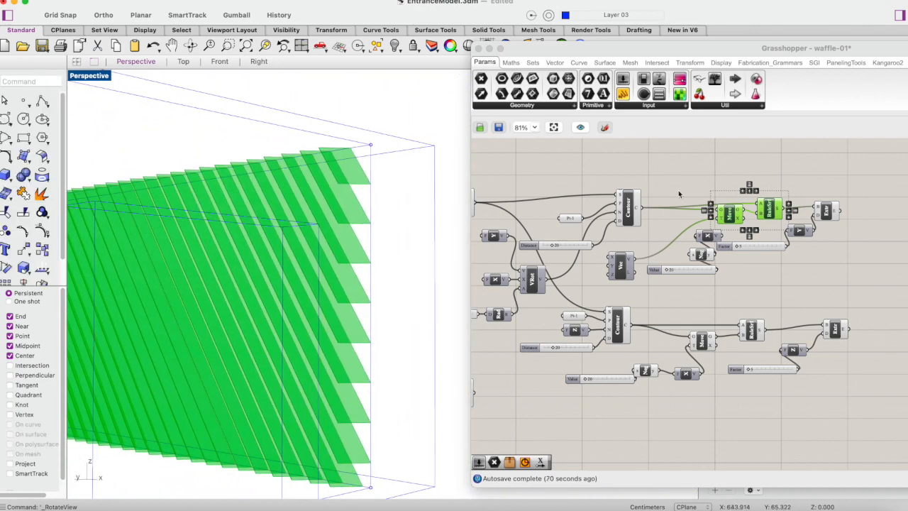
shift+click(827, 213)
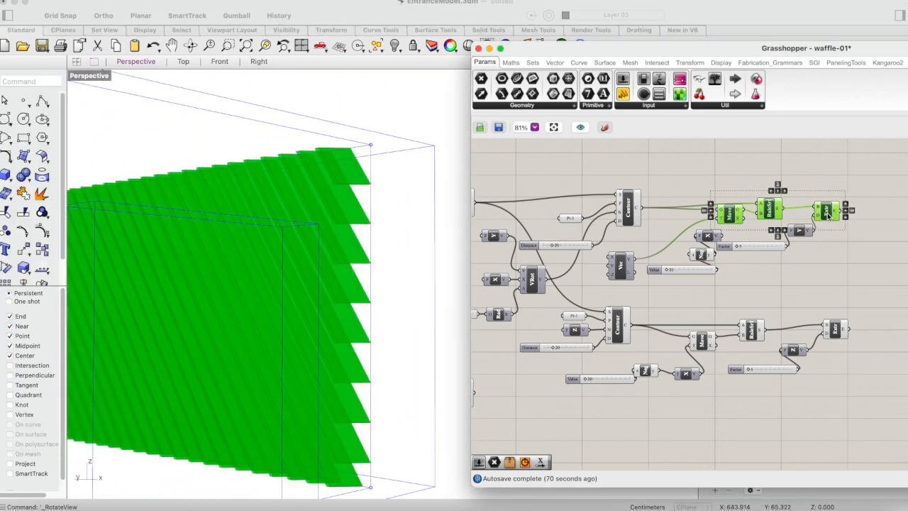
shift+click(835, 331)
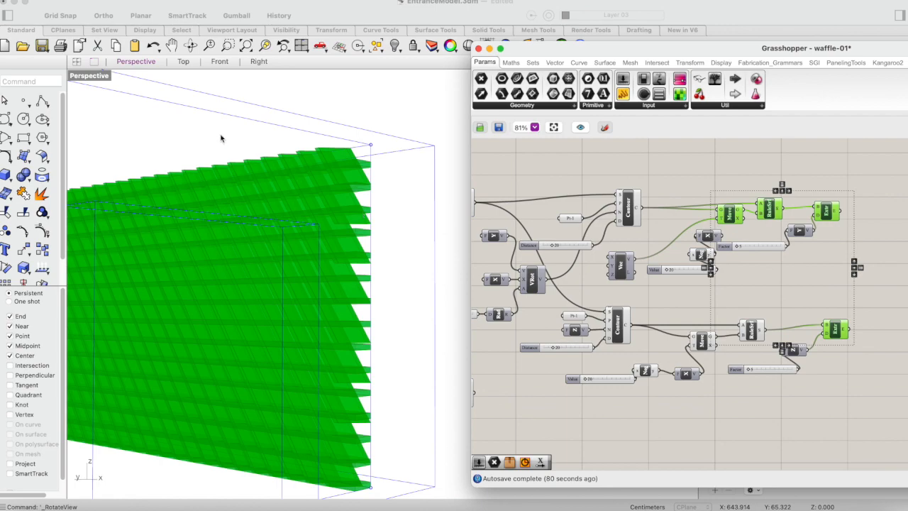
click(189, 47)
mouse_move(234, 165)
mouse_down()
mouse_move(314, 156)
mouse_move(224, 157)
mouse_up()
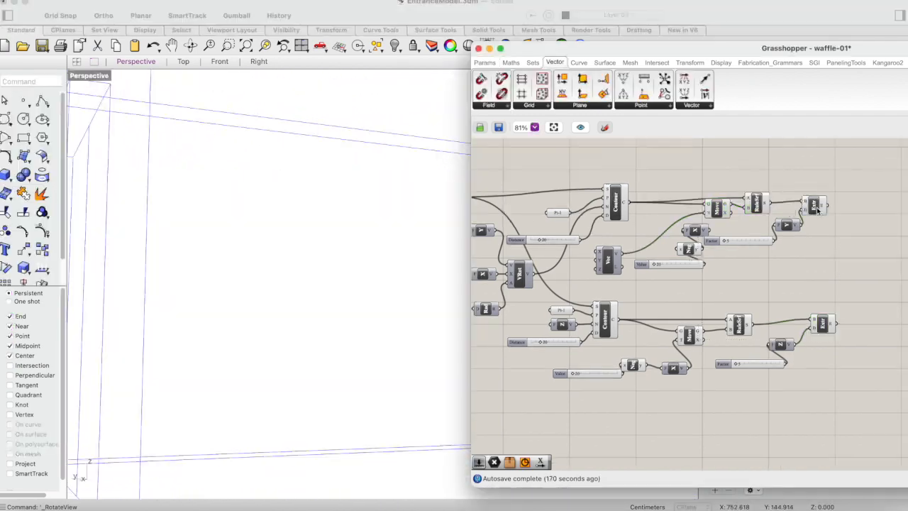
Preview only the two Extrude components and inspect the slanted waffle from other viewing angles
click(814, 206)
shift+click(822, 320)
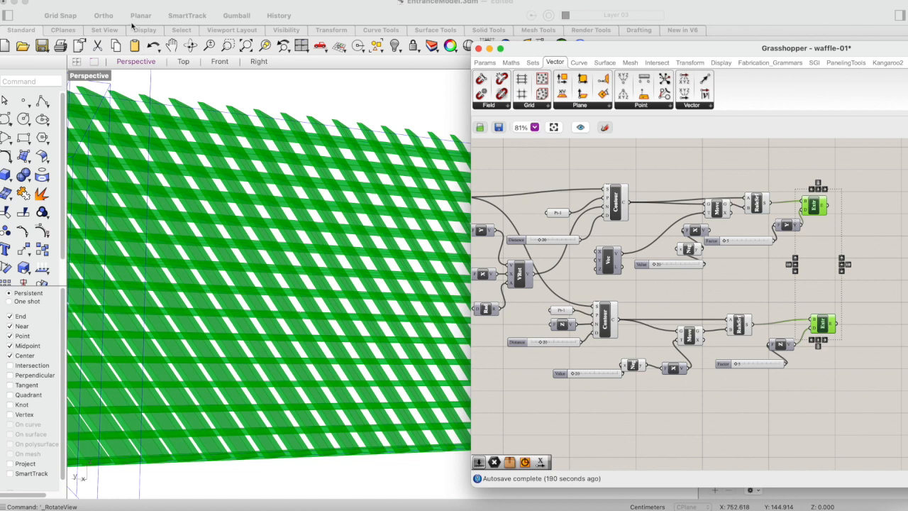
click(190, 45)
drag(226, 206, 340, 233)
scroll(376, 254, down, 8)
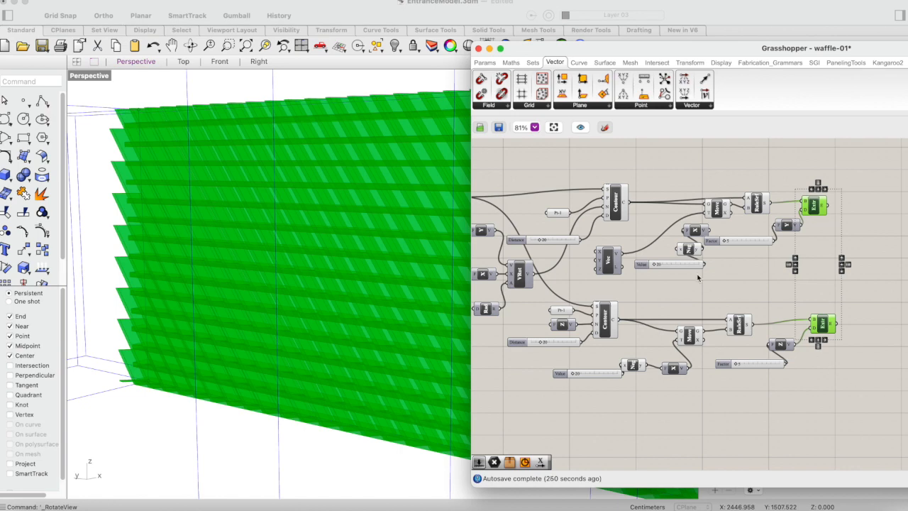
Preview the upper Plane Surface that feeds both Contours
scroll(652, 220, left, 5)
scroll(656, 214, left, 5)
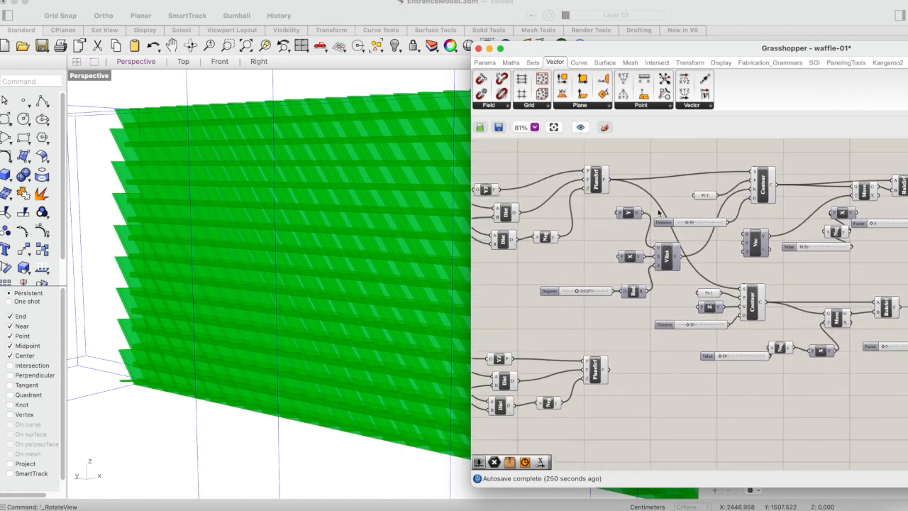
click(605, 177)
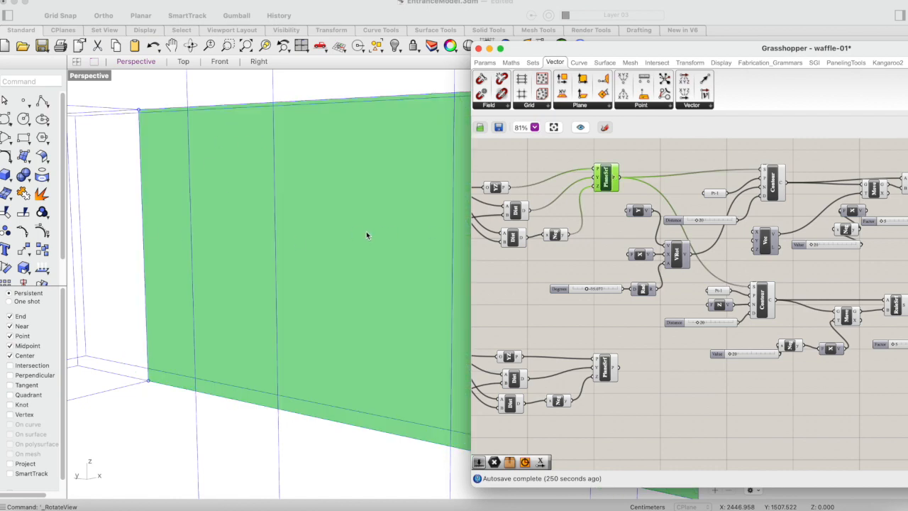